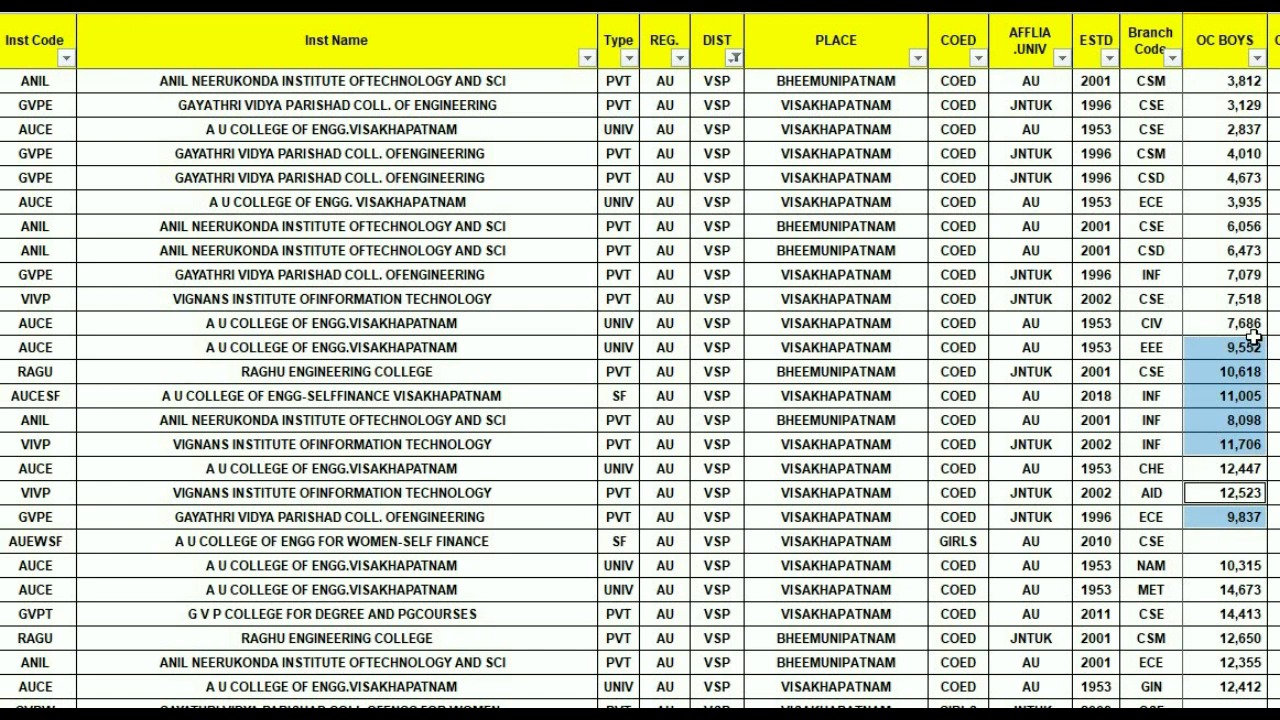
Extend the multi-cell OC BOYS selection up to 3,935 and down through 12,412, leaving out the CHE branch cell.
{"action": "left_click_drag", "start_coordinate": [1220, 323], "coordinate": [1222, 200]}
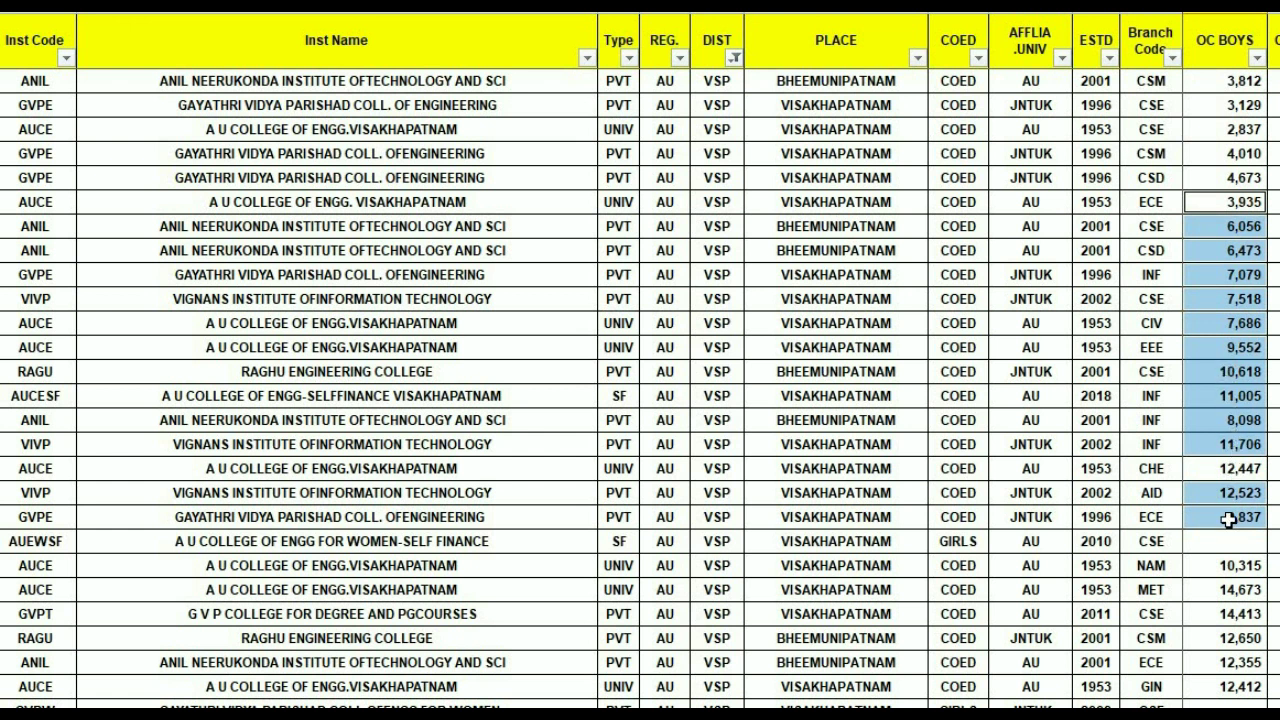
{"action": "scroll", "coordinate": [1228, 518], "scroll_direction": "down", "scroll_amount": 2}
{"action": "left_click", "coordinate": [1220, 428], "text": "ctrl"}
{"action": "left_click", "coordinate": [1222, 444], "text": "ctrl"}
{"action": "left_click", "coordinate": [1222, 468], "text": "ctrl"}
{"action": "left_click", "coordinate": [1222, 492], "text": "ctrl"}
{"action": "left_click", "coordinate": [1222, 516], "text": "ctrl"}
{"action": "left_click", "coordinate": [1222, 541], "text": "ctrl"}
{"action": "left_click", "coordinate": [1222, 565], "text": "ctrl"}
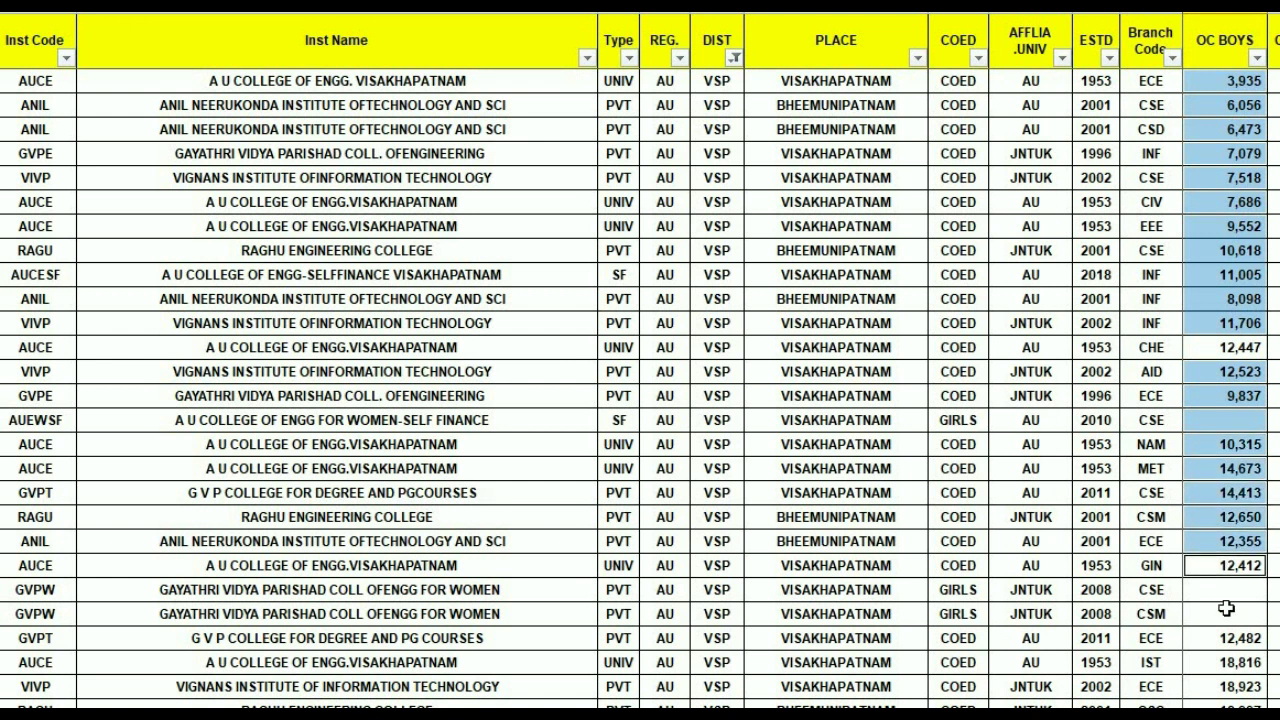
Add the OC BOYS ranks 12,482, 18,816 and 18,923 to the selection and review the highlighted colleges.
{"action": "left_click", "coordinate": [1225, 640], "text": "ctrl"}
{"action": "left_click", "coordinate": [1226, 662], "text": "ctrl"}
{"action": "left_click", "coordinate": [1228, 687], "text": "ctrl"}
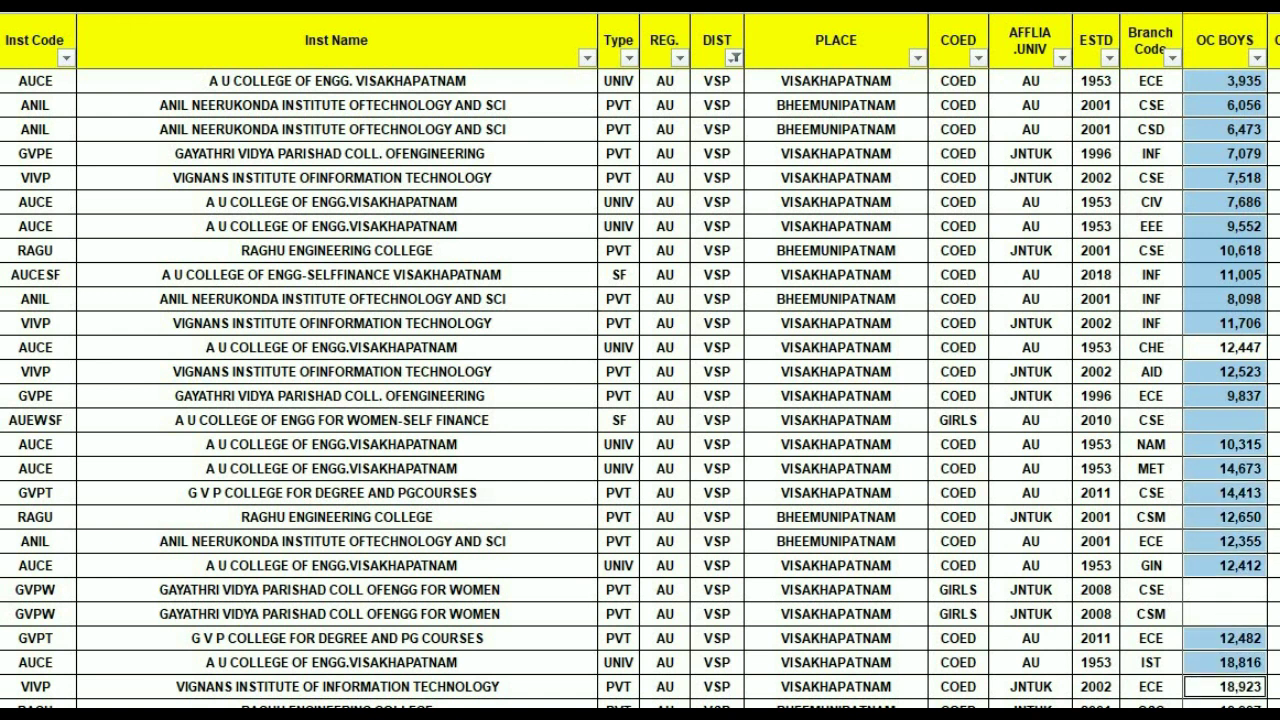
{"action": "scroll", "coordinate": [637, 386], "scroll_direction": "down", "scroll_amount": 1}
{"action": "scroll", "coordinate": [637, 386], "scroll_direction": "up", "scroll_amount": 1}
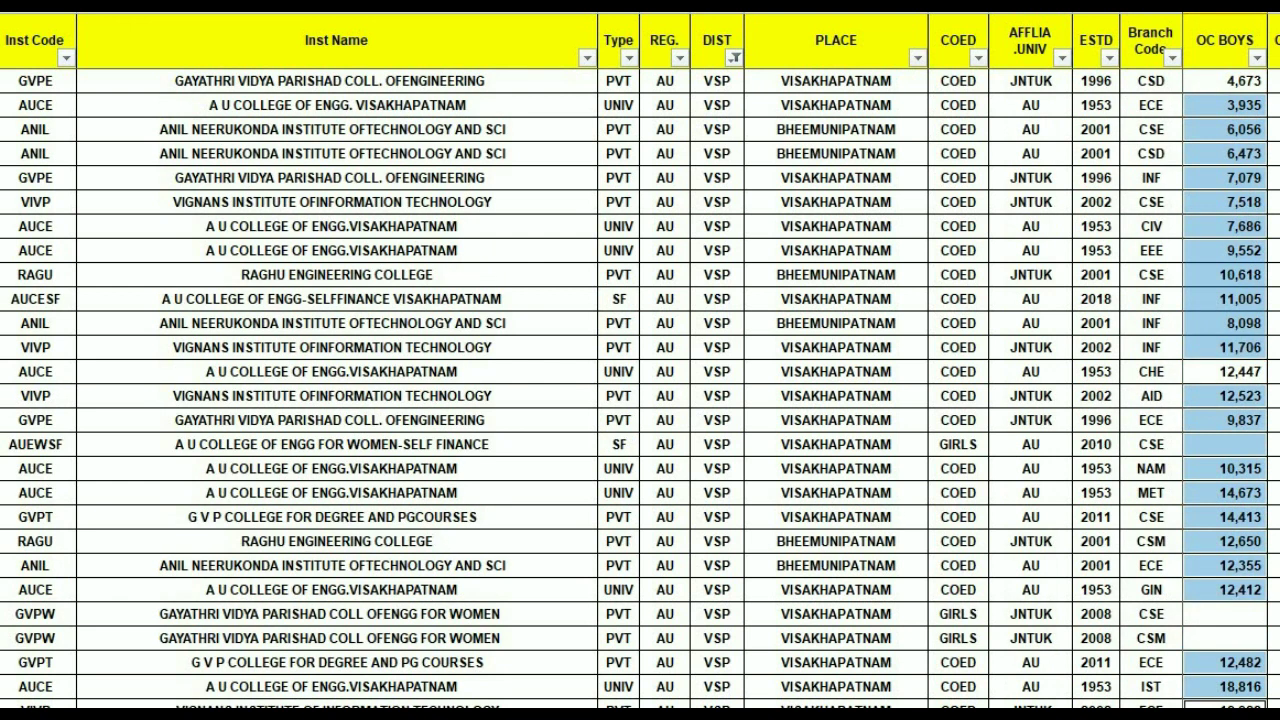
{"action": "scroll", "coordinate": [637, 386], "scroll_direction": "down", "scroll_amount": 1}
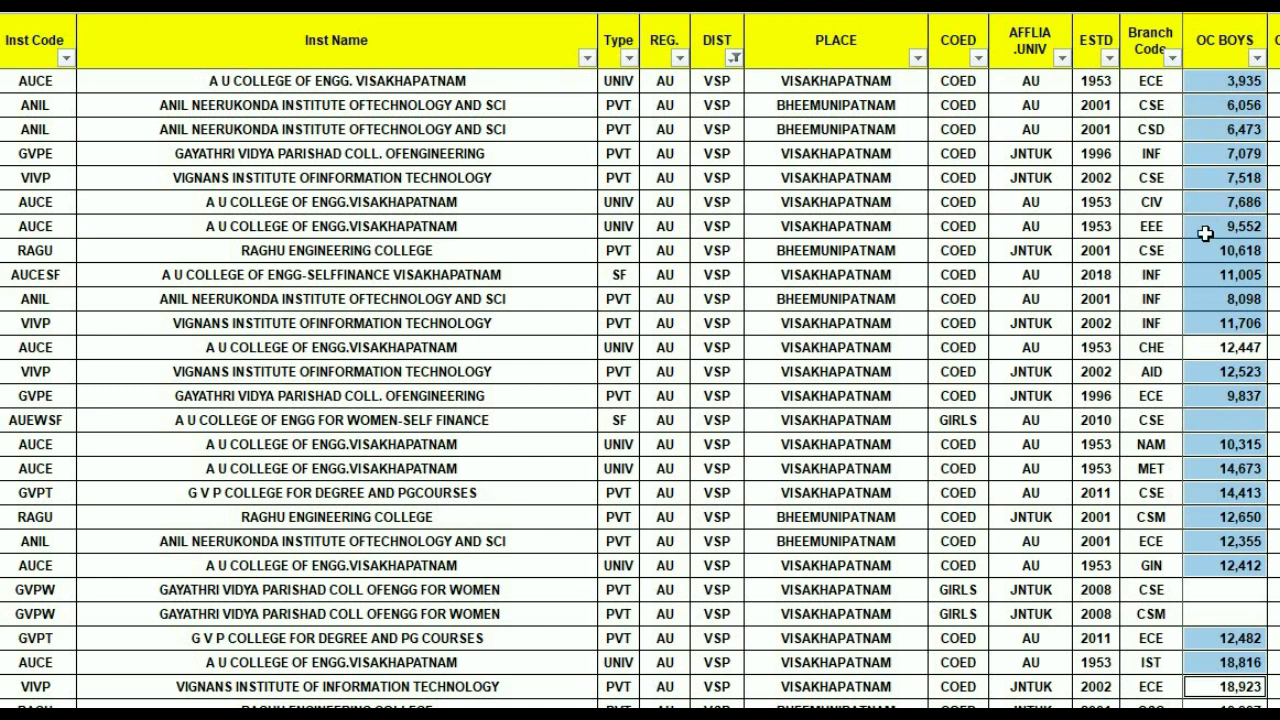
{"action": "scroll", "coordinate": [1206, 237], "scroll_direction": "down", "scroll_amount": 1}
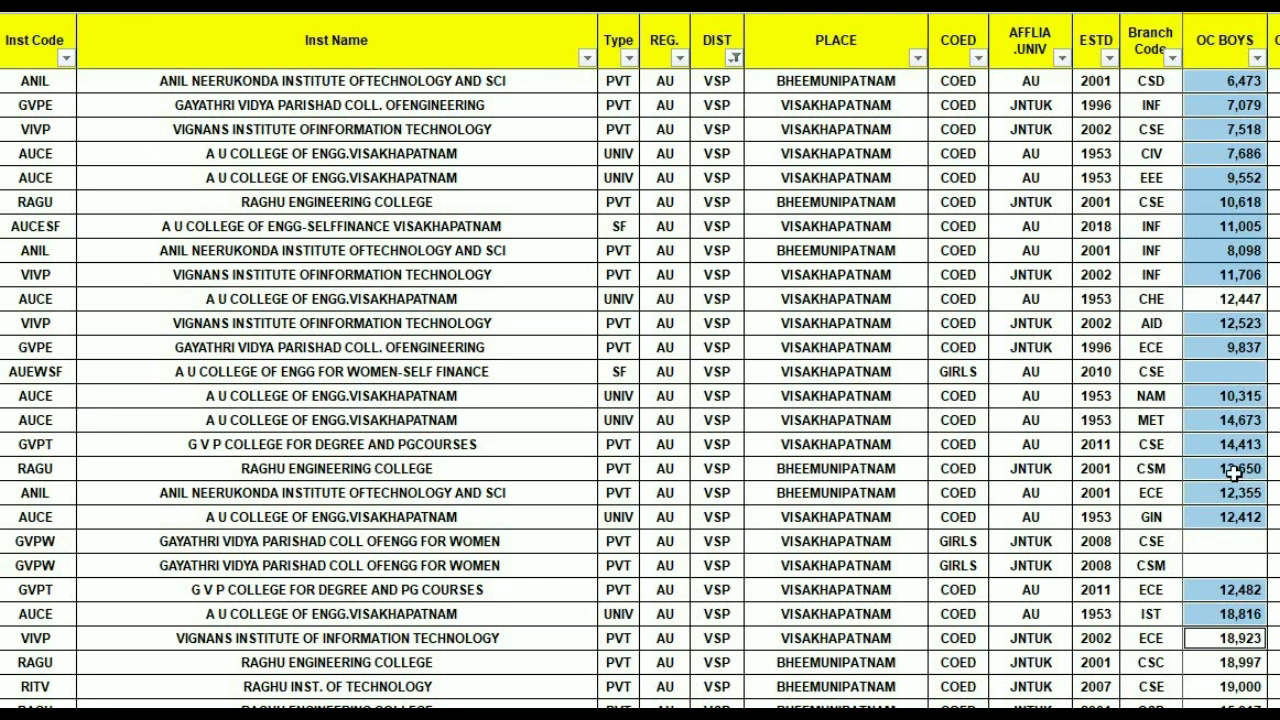
In the Branch Code filter, deselect all values and include only AID, CSC, CSD, CSE, CSM and CSO.
{"action": "left_click", "coordinate": [1172, 58]}
{"action": "left_click", "coordinate": [988, 261]}
{"action": "left_click", "coordinate": [970, 279]}
{"action": "left_click", "coordinate": [975, 366]}
{"action": "left_click", "coordinate": [975, 349]}
{"action": "left_click", "coordinate": [952, 384]}
{"action": "left_click", "coordinate": [952, 401]}
{"action": "left_click", "coordinate": [952, 419]}
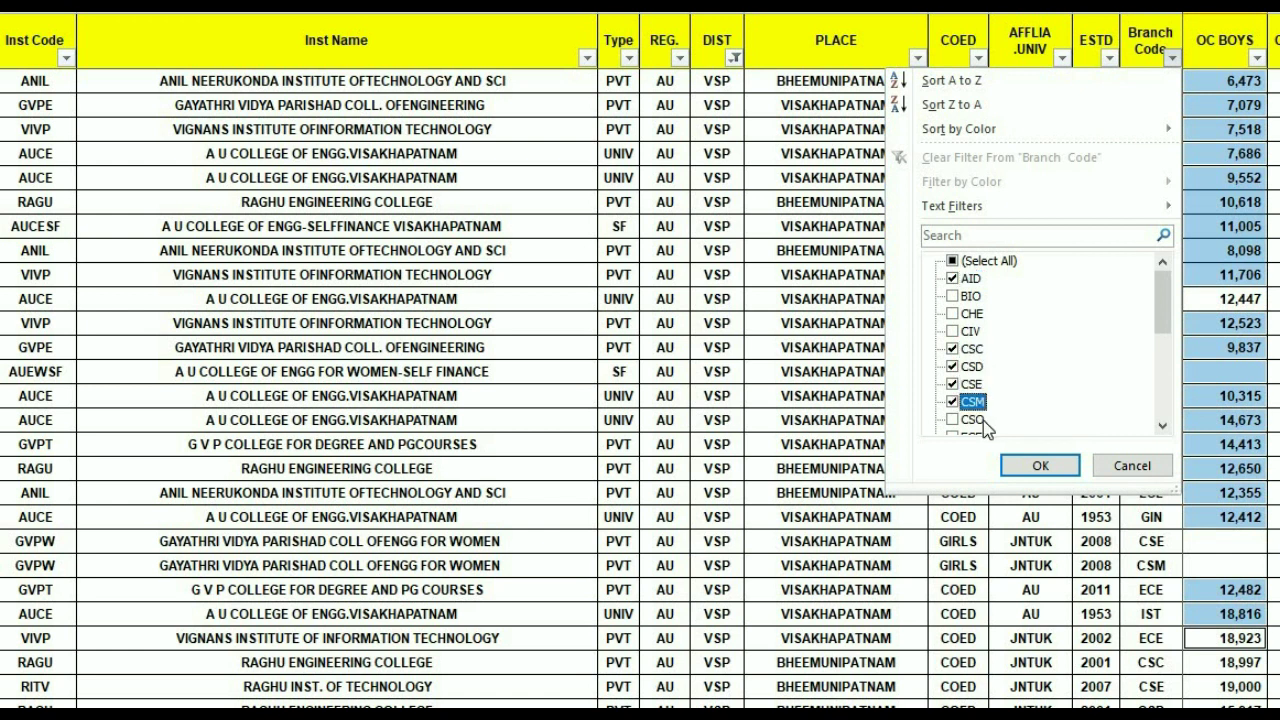
Include INF in the Branch Code filter as well and apply the filter.
{"action": "left_click", "coordinate": [1163, 426]}
{"action": "left_click", "coordinate": [1163, 426]}
{"action": "left_click", "coordinate": [1163, 426]}
{"action": "left_click", "coordinate": [1163, 426]}
{"action": "left_click", "coordinate": [1163, 426]}
{"action": "left_click", "coordinate": [1163, 426]}
{"action": "left_click", "coordinate": [1163, 426]}
{"action": "left_click", "coordinate": [1163, 426]}
{"action": "left_click", "coordinate": [966, 386]}
{"action": "left_click", "coordinate": [1040, 465]}
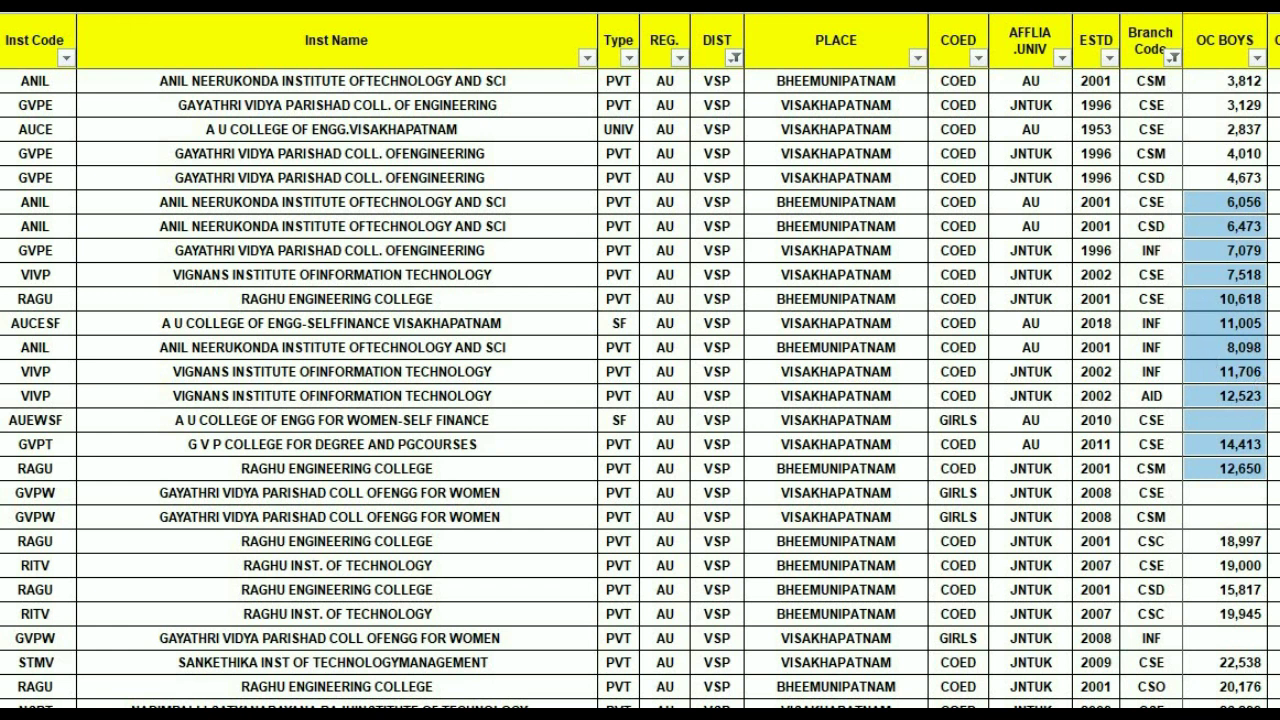
Highlight the OC BOYS ranks from 4,673 through 19,945, extending the selection across those rows to the Inst Name column.
{"action": "left_click", "coordinate": [1233, 494]}
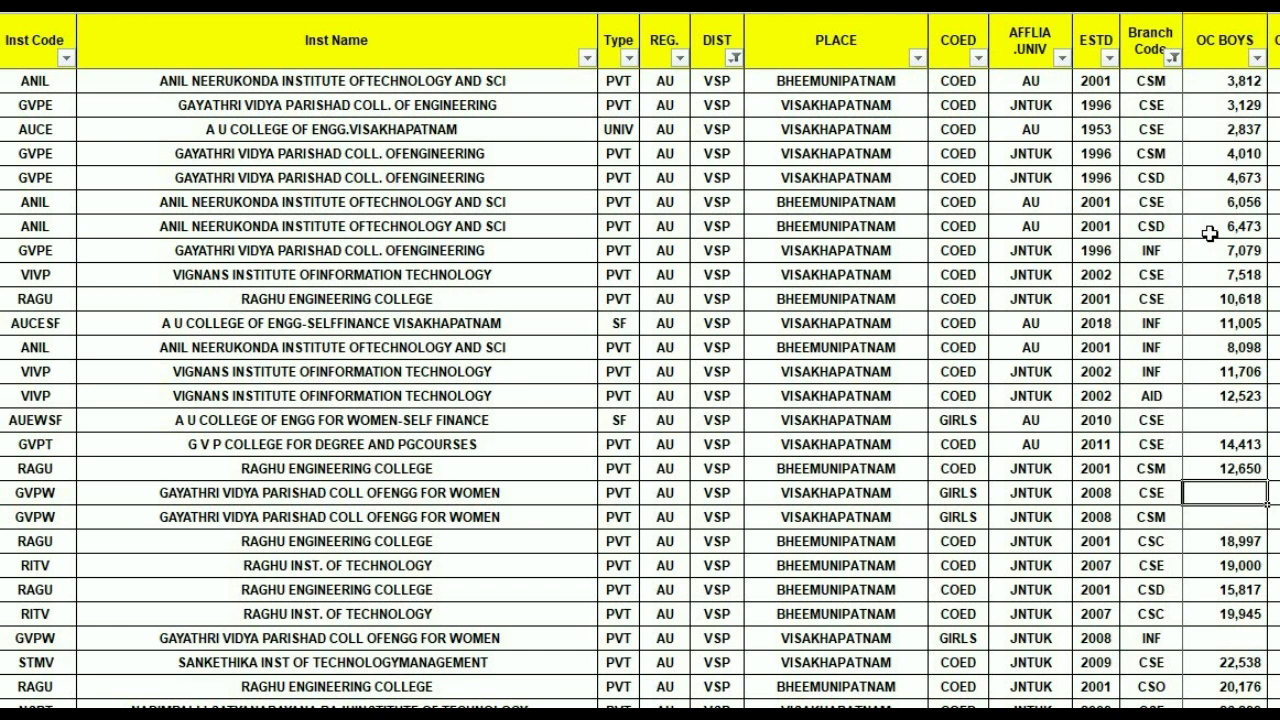
{"action": "left_click_drag", "start_coordinate": [1204, 302], "coordinate": [1211, 402]}
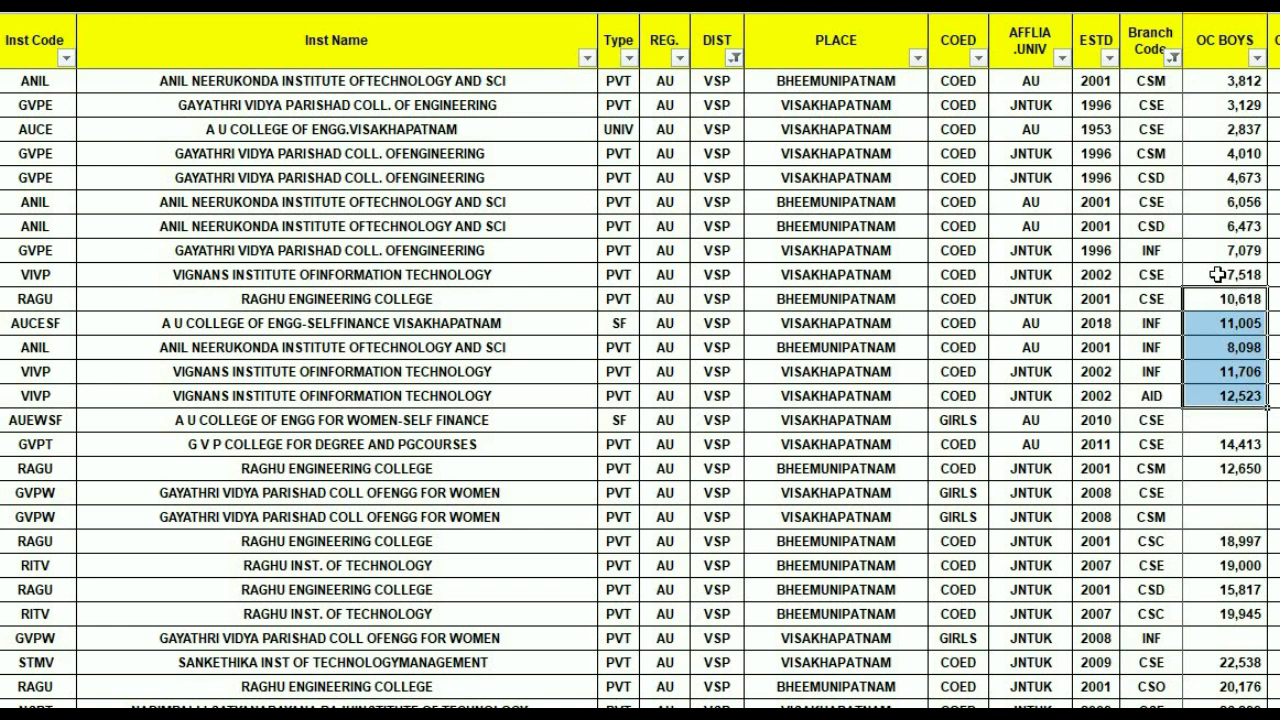
{"action": "left_click_drag", "start_coordinate": [1217, 274], "coordinate": [1223, 199]}
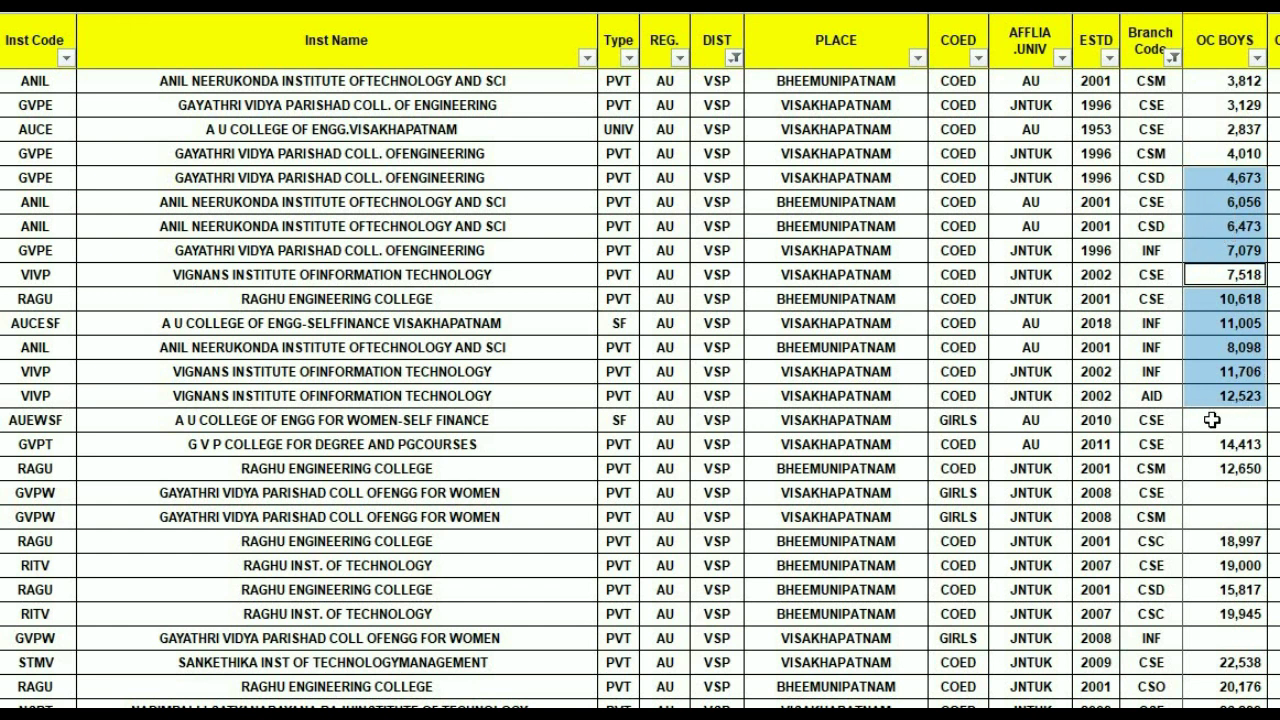
{"action": "left_click_drag", "start_coordinate": [1212, 419], "coordinate": [1211, 616]}
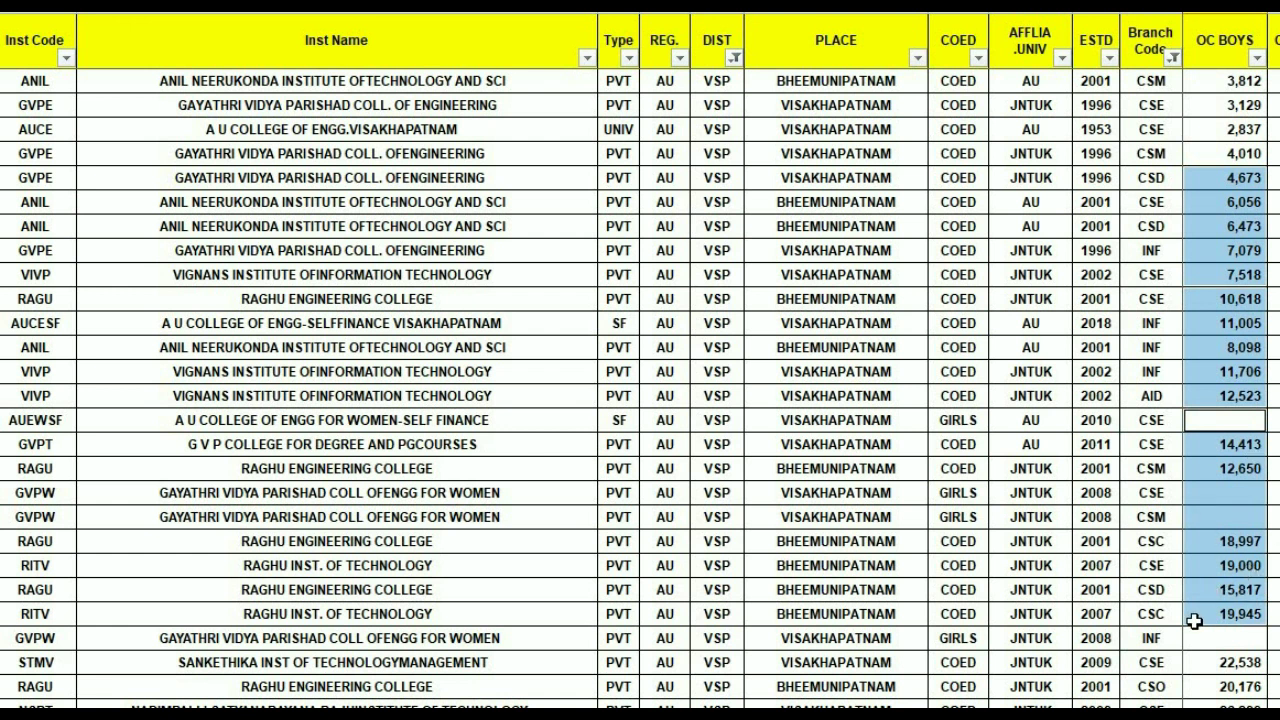
{"action": "left_click_drag", "start_coordinate": [1213, 177], "coordinate": [588, 612]}
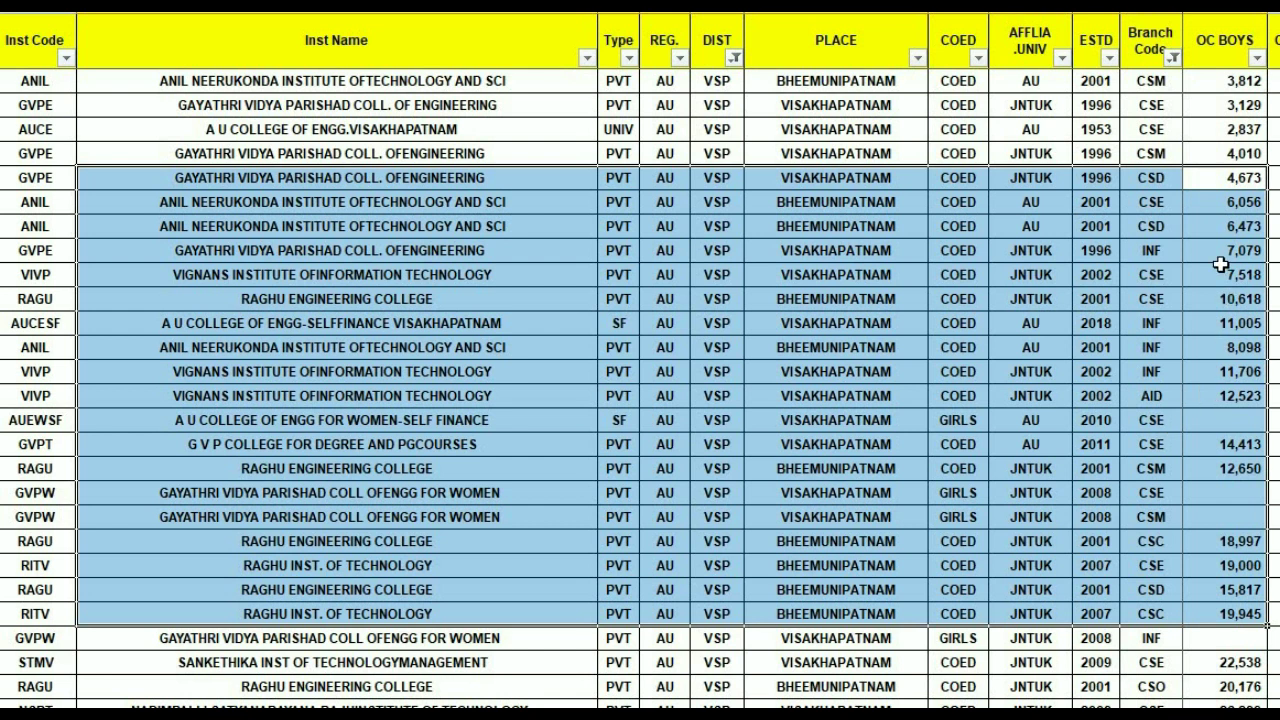
Examine the remaining filtered colleges through the end of the list, comparing their OC BOYS and BCD BOYS ranks.
{"action": "scroll", "coordinate": [1221, 264], "scroll_direction": "down", "scroll_amount": 6}
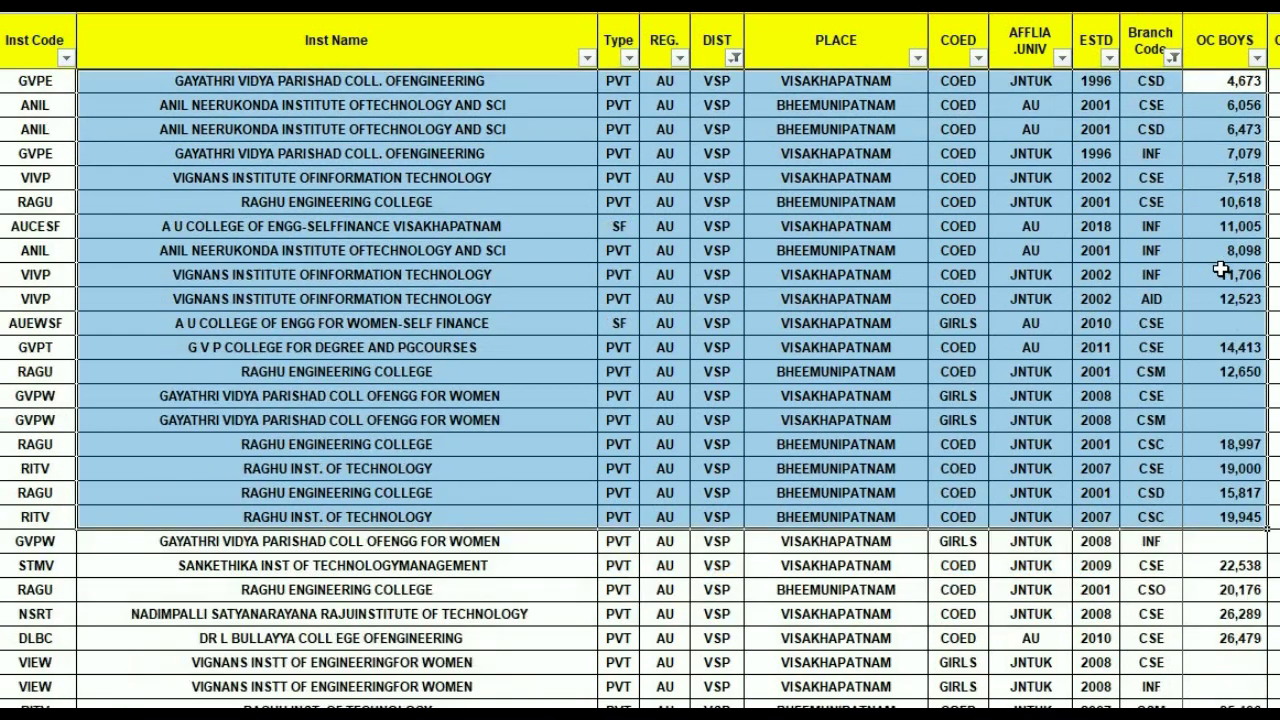
{"action": "scroll", "coordinate": [1221, 272], "scroll_direction": "down", "scroll_amount": 2}
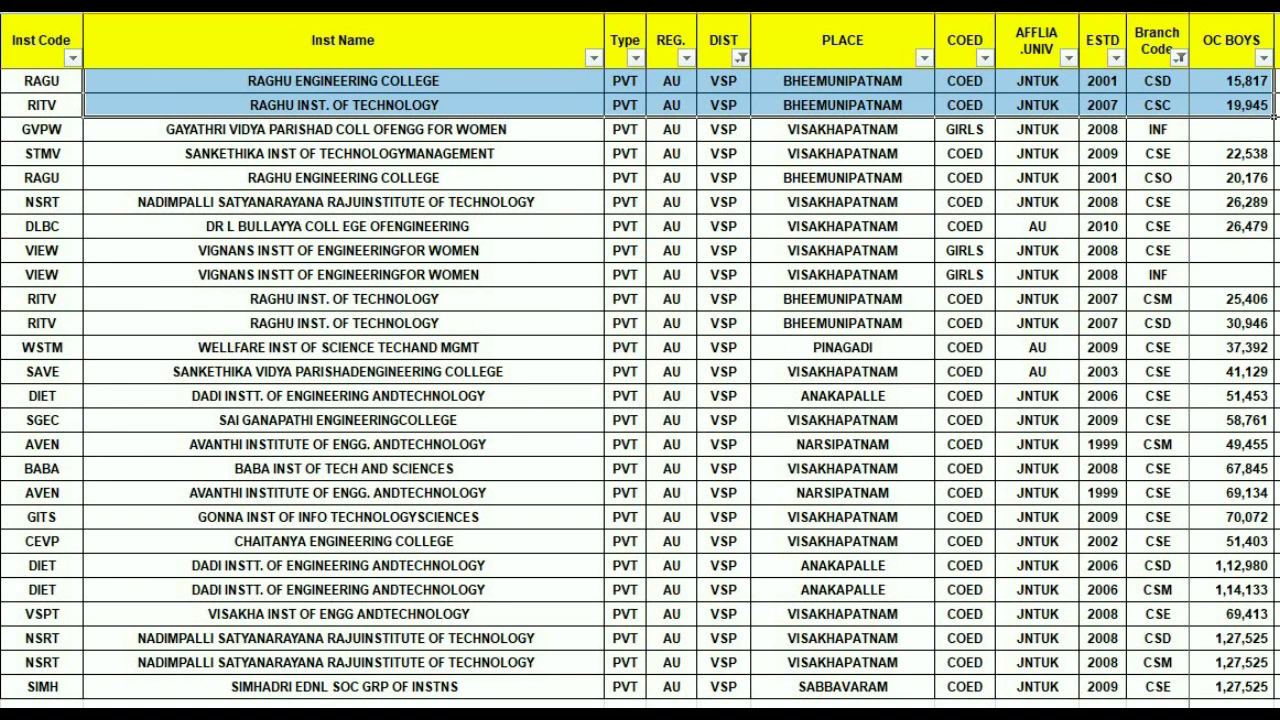
{"action": "scroll", "coordinate": [1234, 360], "scroll_direction": "right", "scroll_amount": 5}
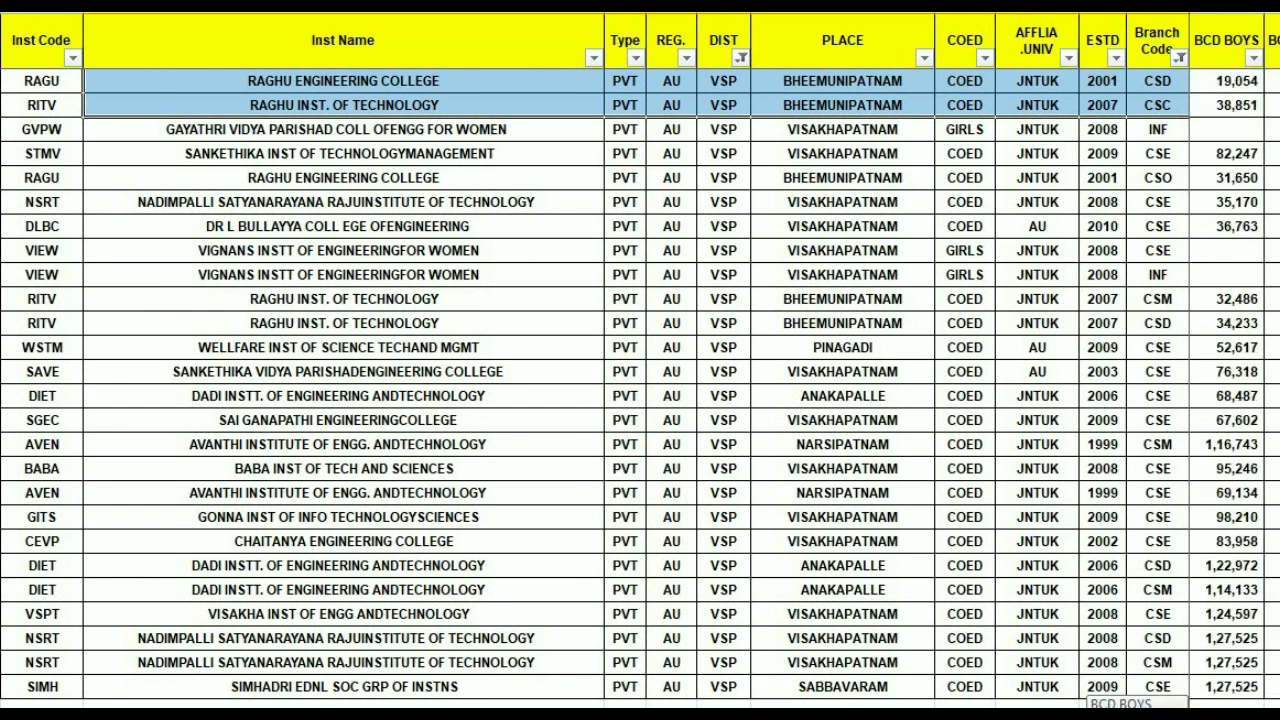
{"action": "scroll", "coordinate": [1234, 360], "scroll_direction": "left", "scroll_amount": 5}
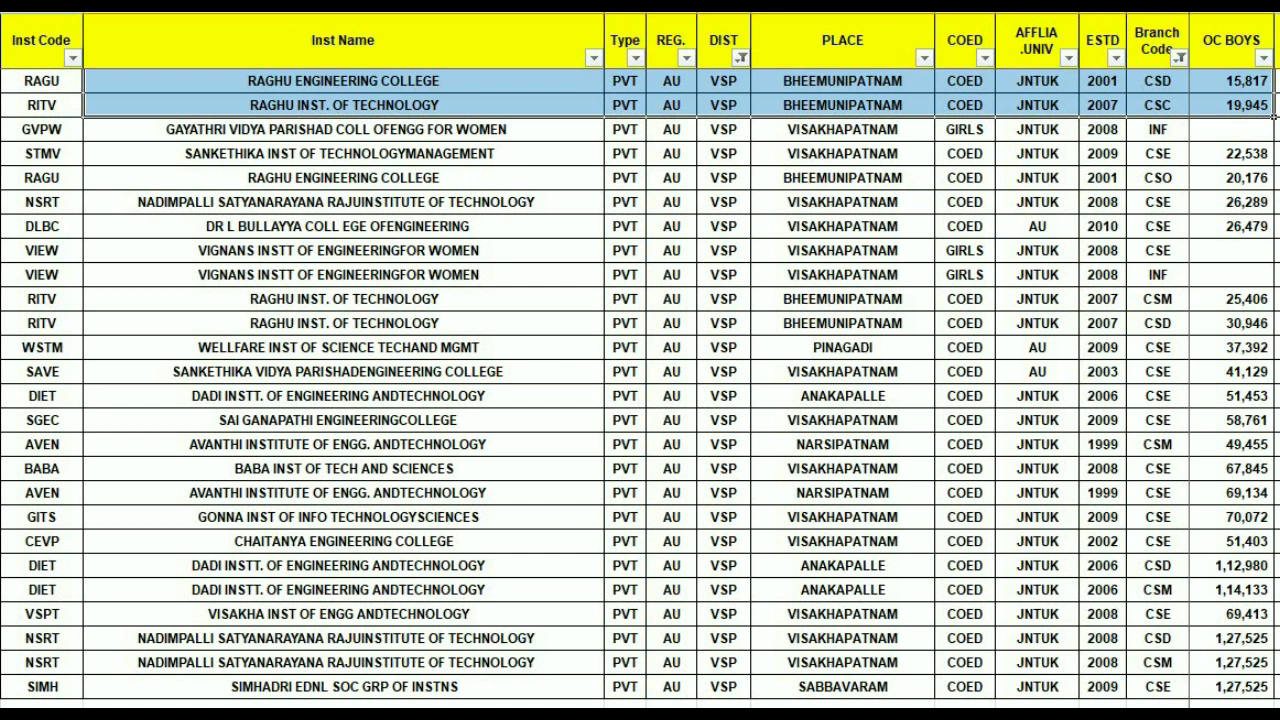
{"action": "scroll", "coordinate": [1232, 258], "scroll_direction": "down", "scroll_amount": 1}
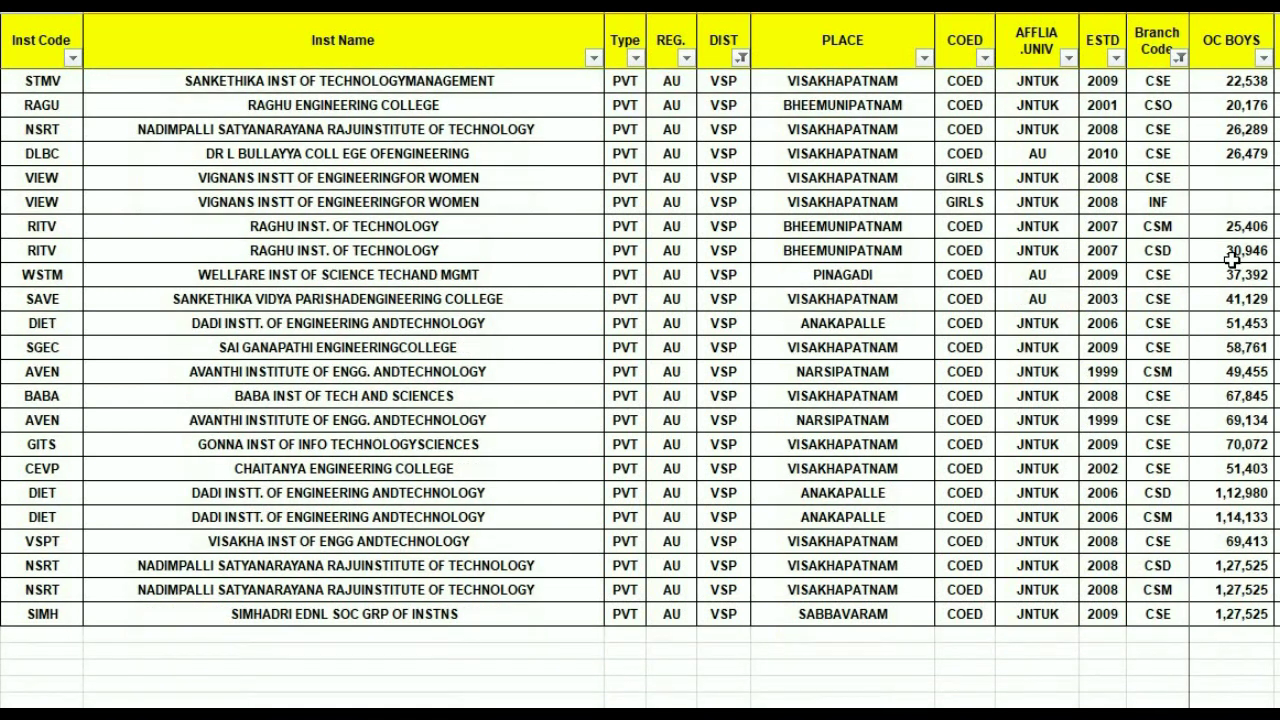
{"action": "scroll", "coordinate": [1232, 260], "scroll_direction": "up", "scroll_amount": 2}
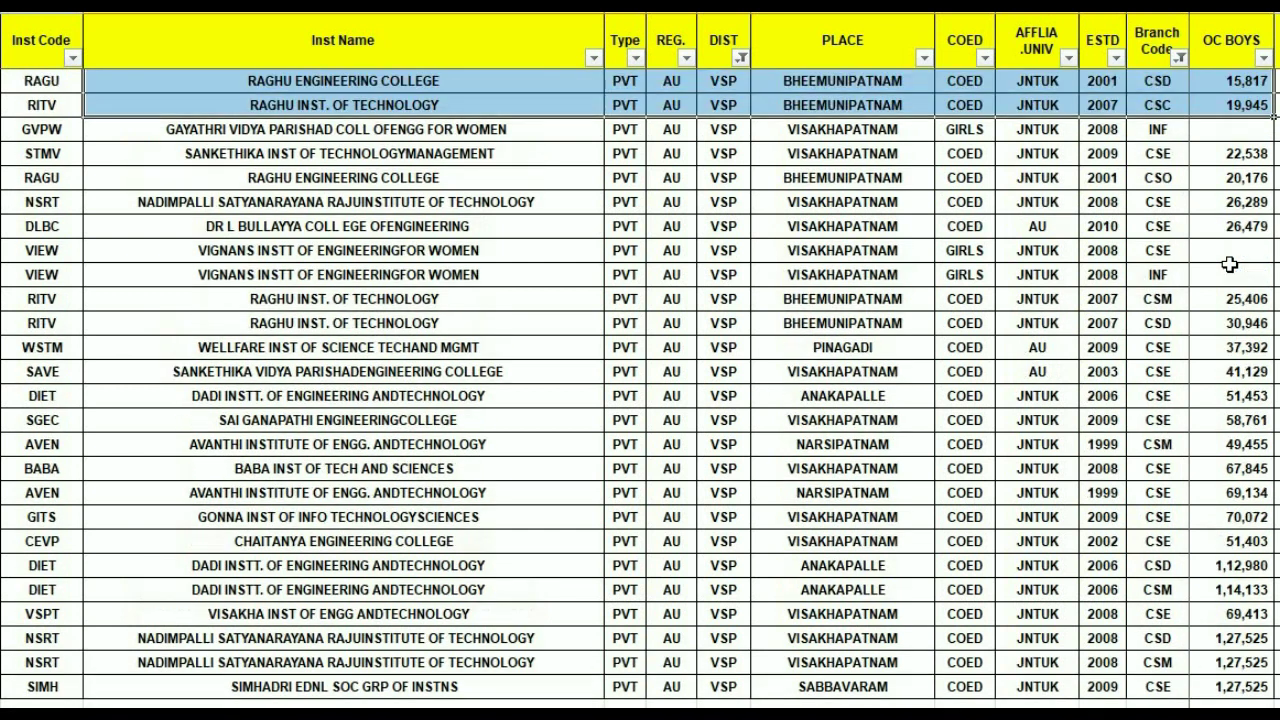
{"action": "scroll", "coordinate": [1230, 263], "scroll_direction": "down", "scroll_amount": 1}
{"action": "left_click", "coordinate": [1230, 276]}
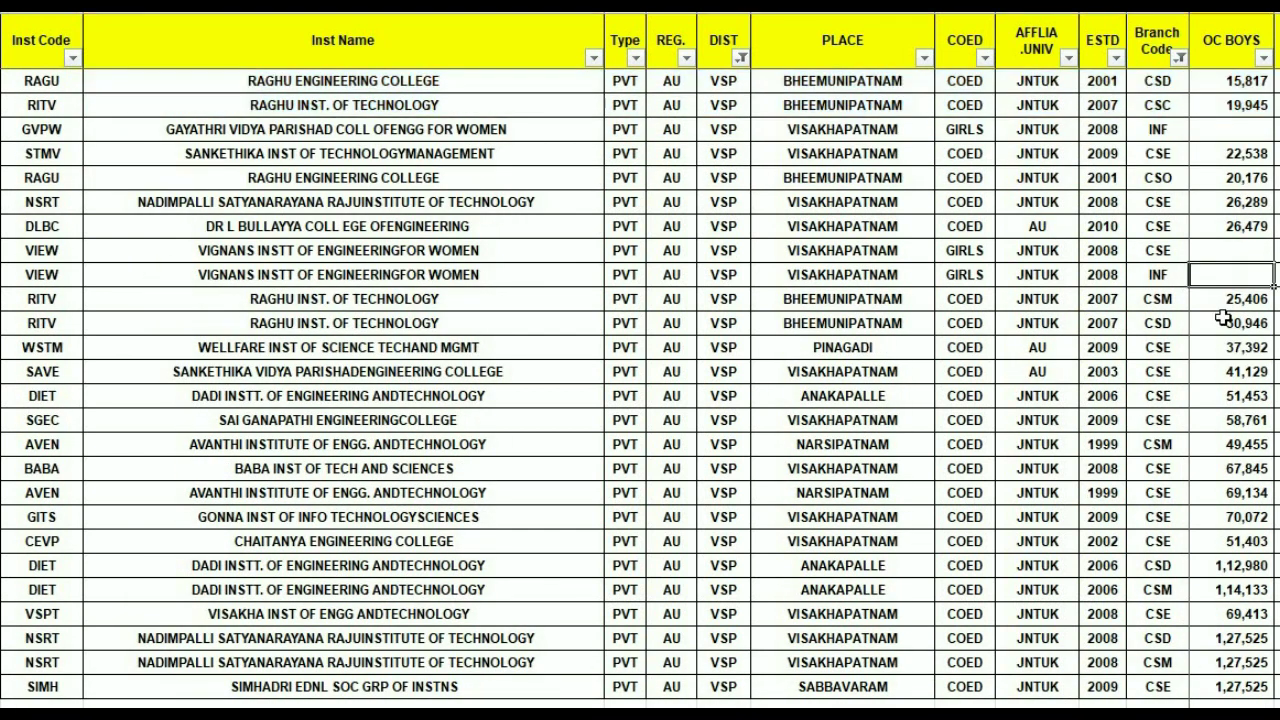
{"action": "scroll", "coordinate": [1222, 318], "scroll_direction": "down", "scroll_amount": 1}
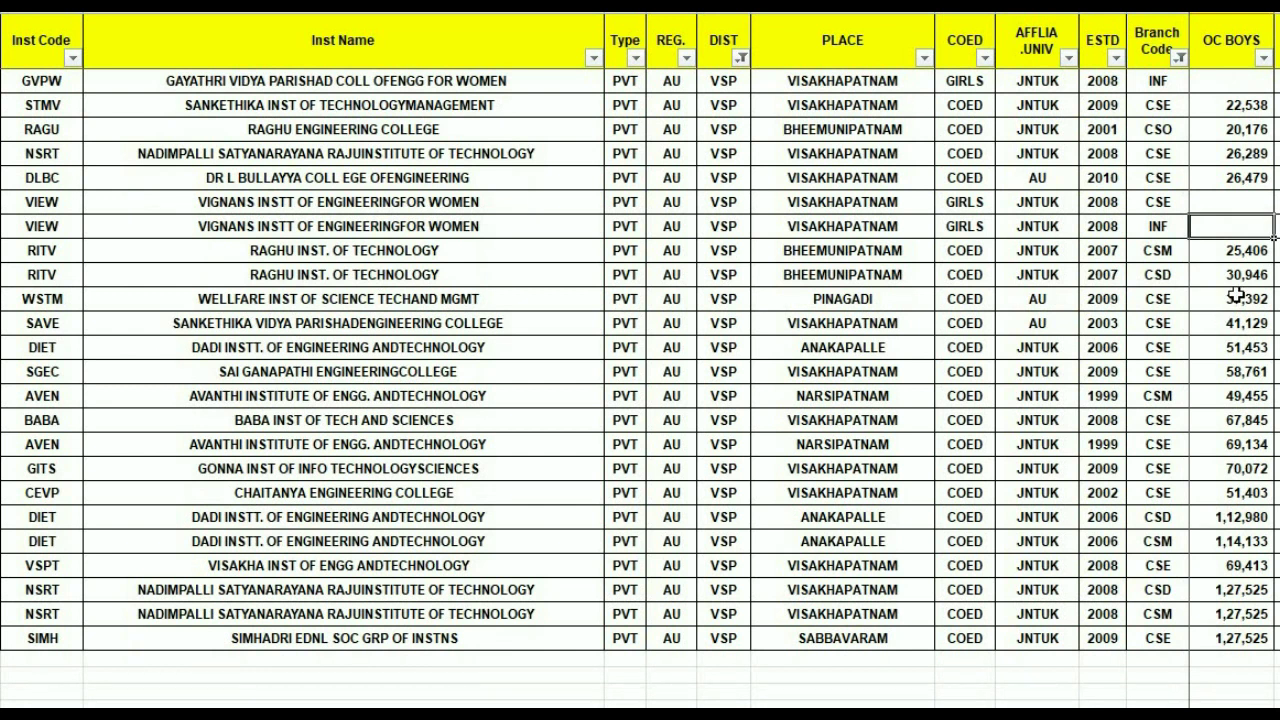
{"action": "scroll", "coordinate": [1237, 295], "scroll_direction": "up", "scroll_amount": 1}
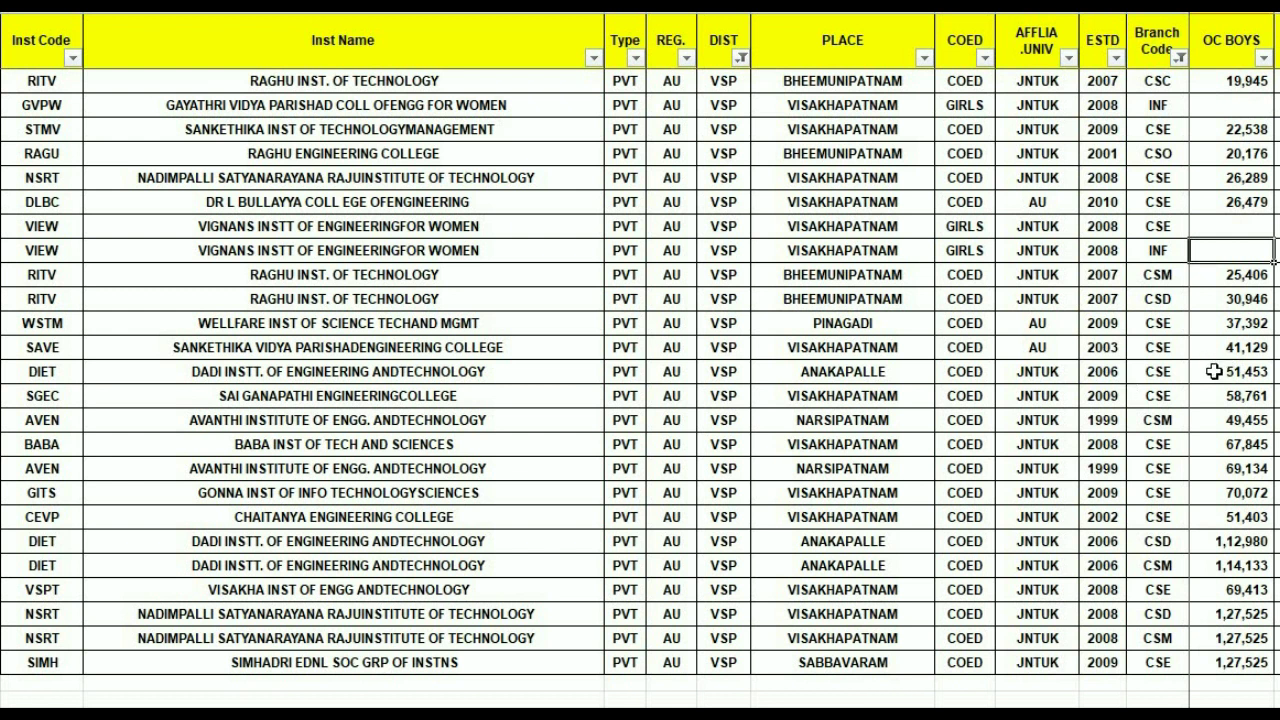
Select the OC BOYS ranks 26,289, 26,479, the range from 25,406 to 49,455, and 51,403 together.
{"action": "left_click_drag", "start_coordinate": [1210, 347], "coordinate": [1215, 418]}
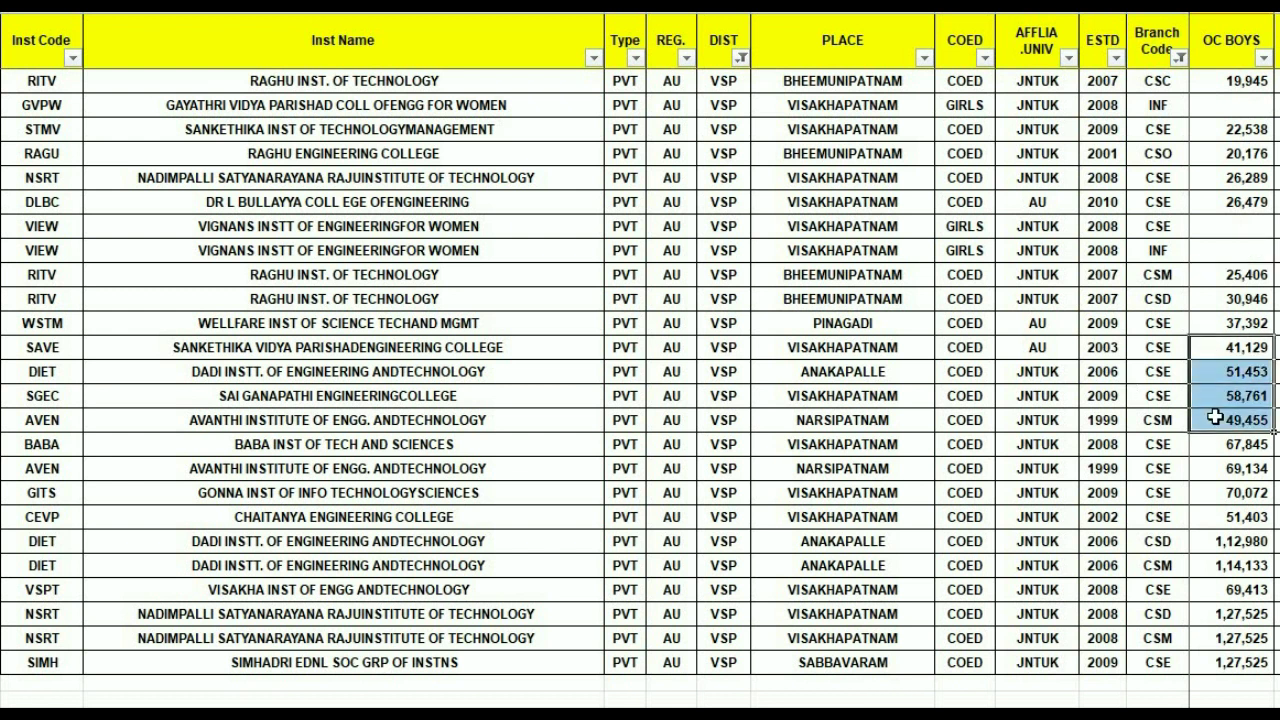
{"action": "left_click", "coordinate": [1240, 516], "text": "ctrl"}
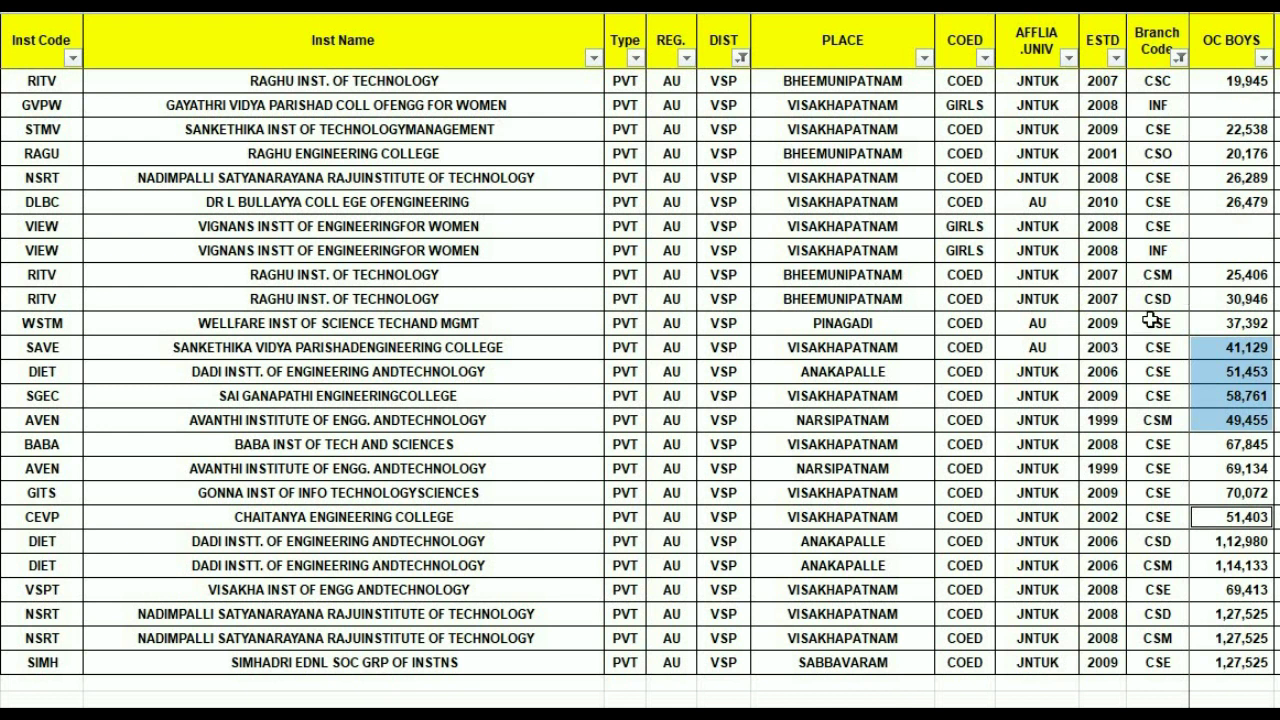
{"action": "left_click", "coordinate": [1230, 320], "text": "ctrl"}
{"action": "left_click_drag", "start_coordinate": [1238, 296], "coordinate": [1234, 274]}
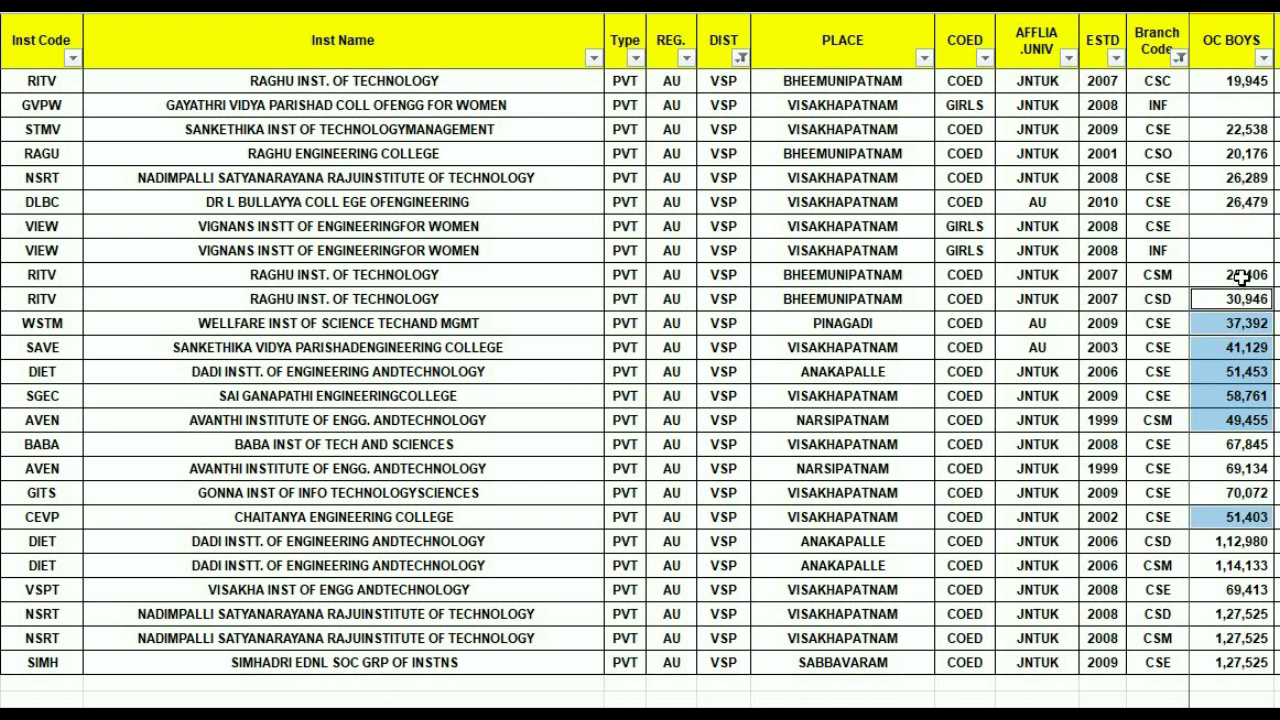
{"action": "left_click_drag", "start_coordinate": [1248, 177], "coordinate": [1248, 201]}
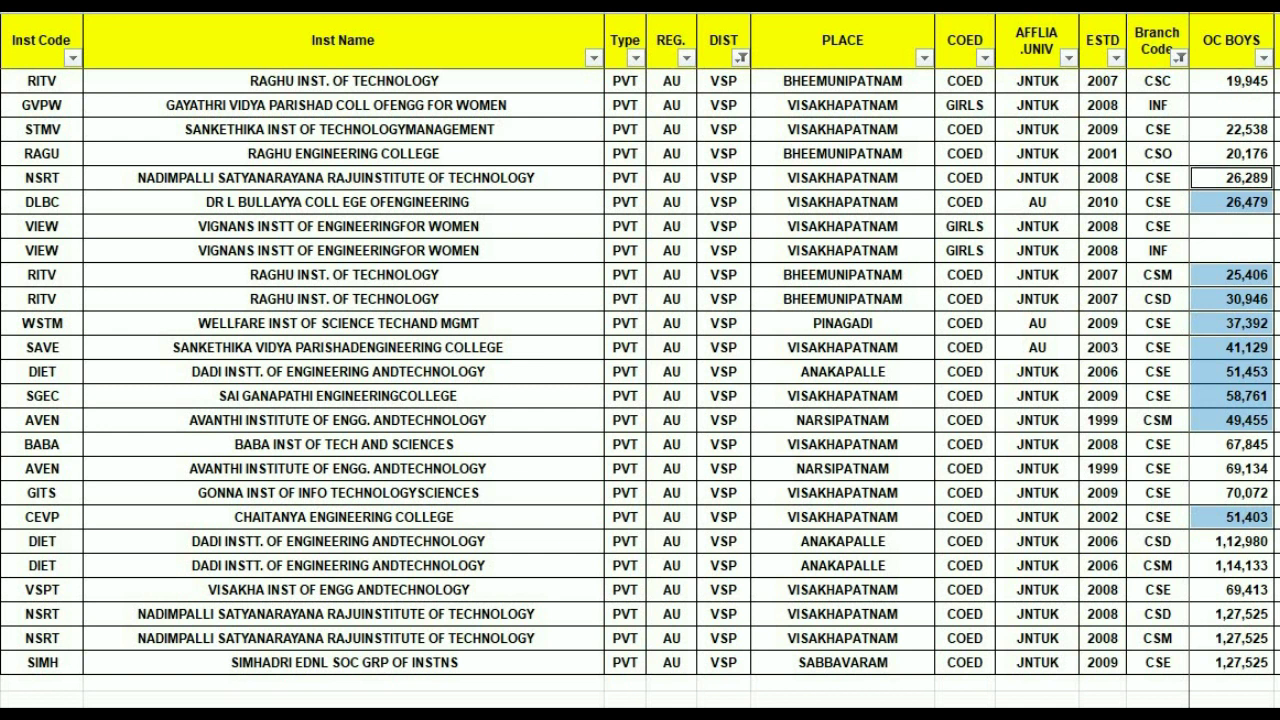
Add the OC BOYS ranks 67,845, 69,134, 70,072, 1,12,980 and 69,413 to the selection.
{"action": "left_click", "coordinate": [1241, 446], "text": "ctrl"}
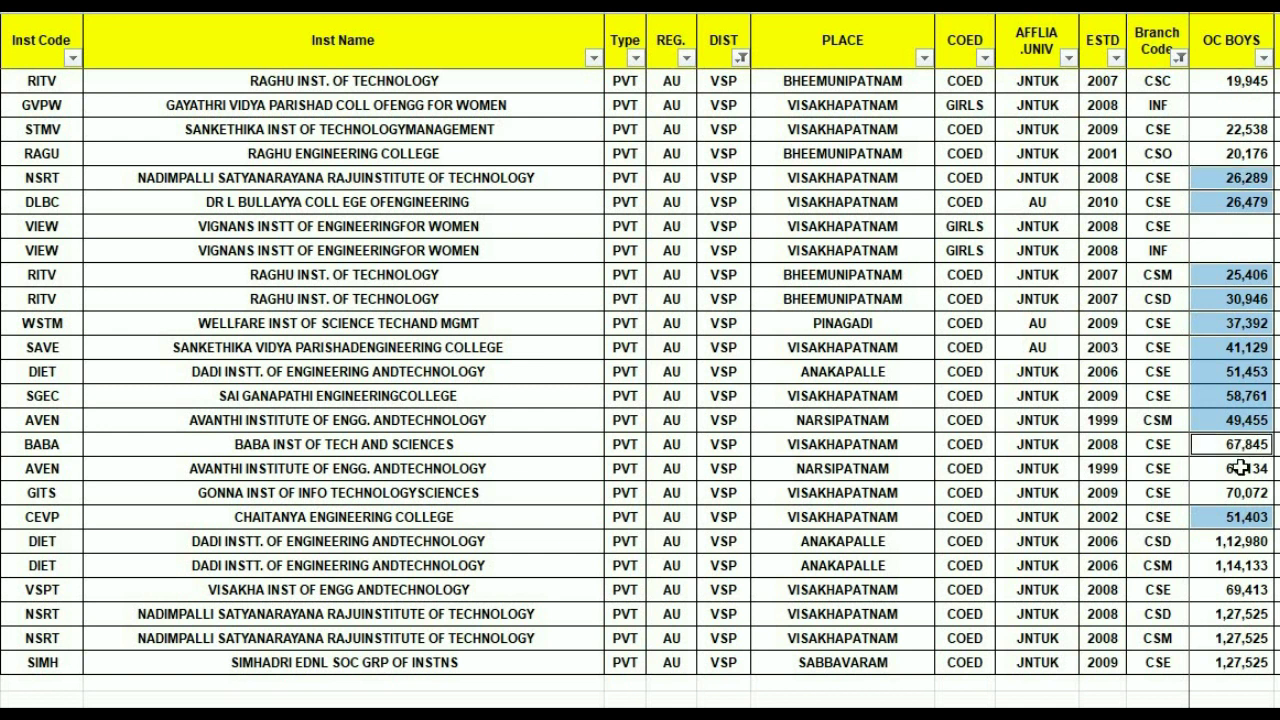
{"action": "left_click", "coordinate": [1241, 468], "text": "ctrl"}
{"action": "left_click", "coordinate": [1241, 492], "text": "ctrl"}
{"action": "left_click", "coordinate": [1225, 541], "text": "ctrl"}
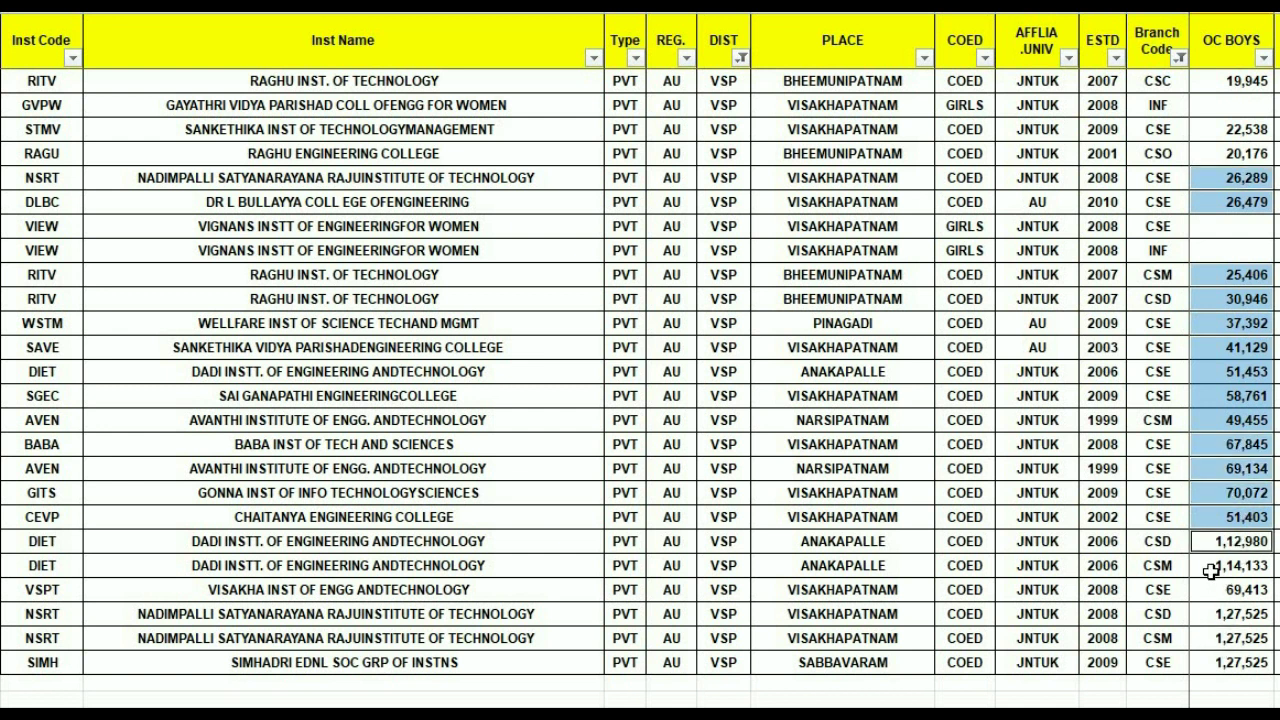
{"action": "left_click", "coordinate": [1233, 587], "text": "ctrl"}
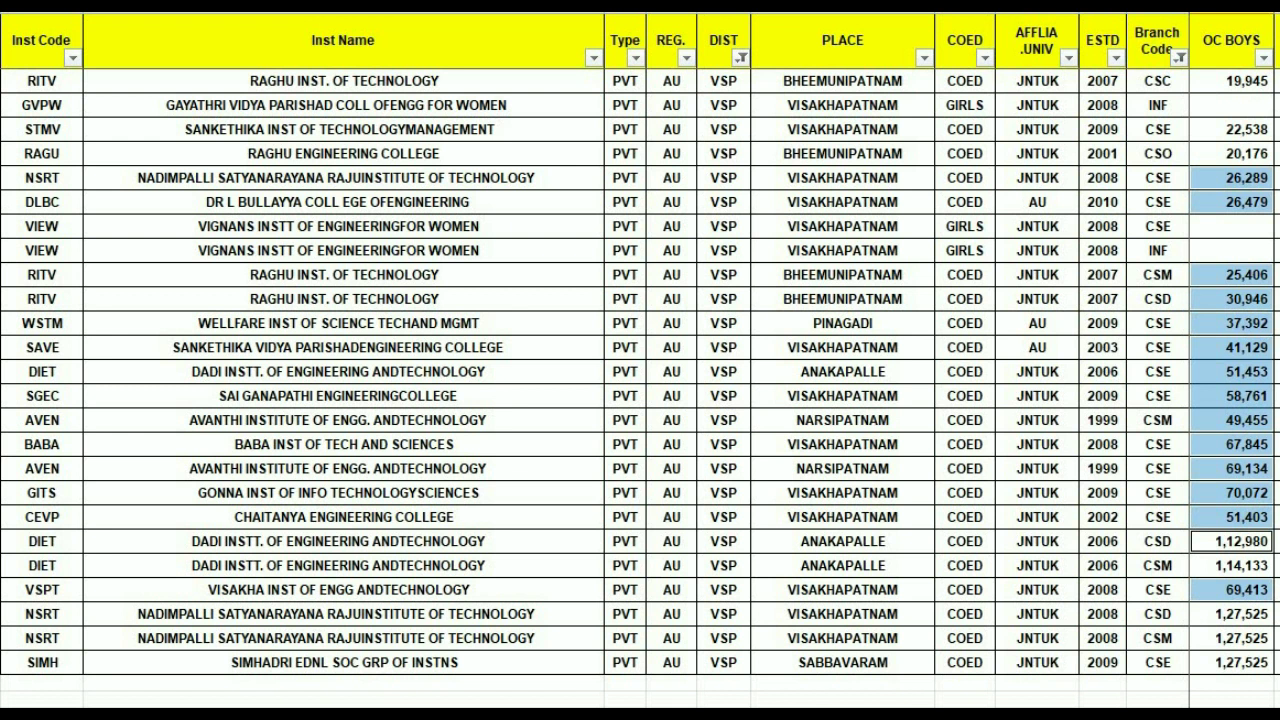
Replace the selection with the OC BOYS ranks 67,845, 69,134, 70,072 and every rank from 1,12,980 down to the last row.
{"action": "key", "text": "Down"}
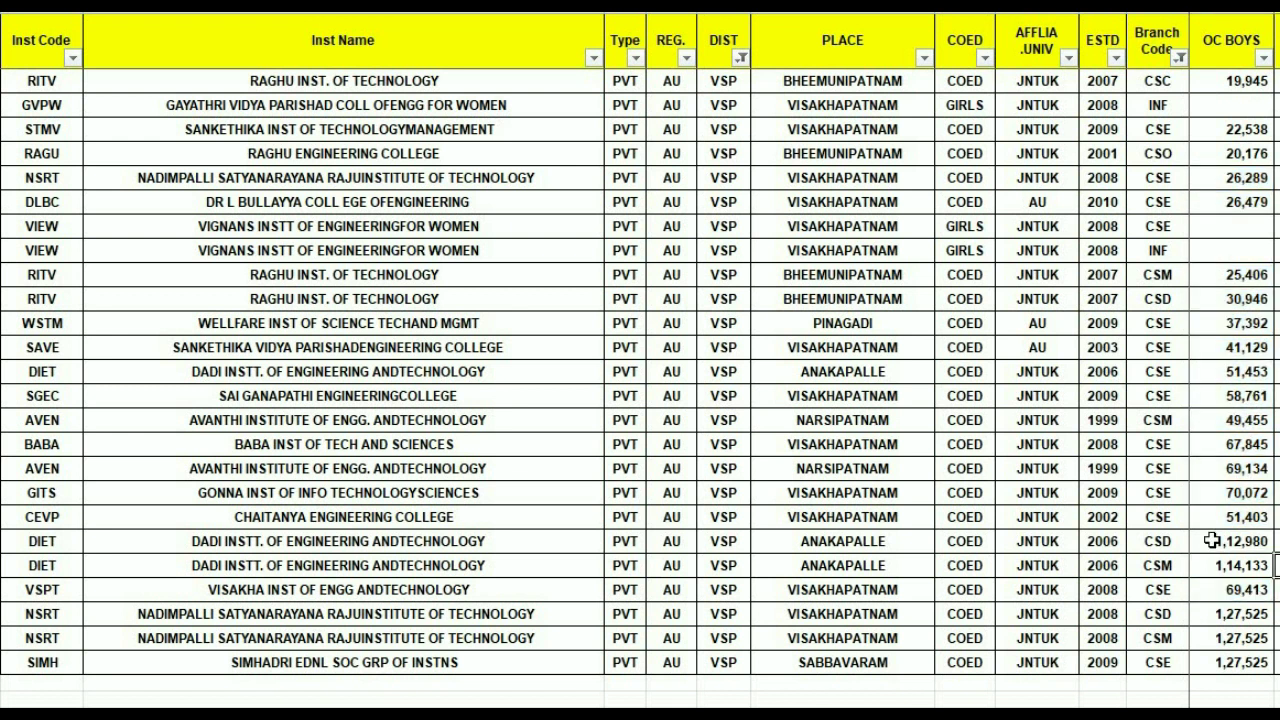
{"action": "left_click_drag", "start_coordinate": [1212, 540], "coordinate": [1218, 563]}
{"action": "left_click_drag", "start_coordinate": [1230, 613], "coordinate": [1237, 661]}
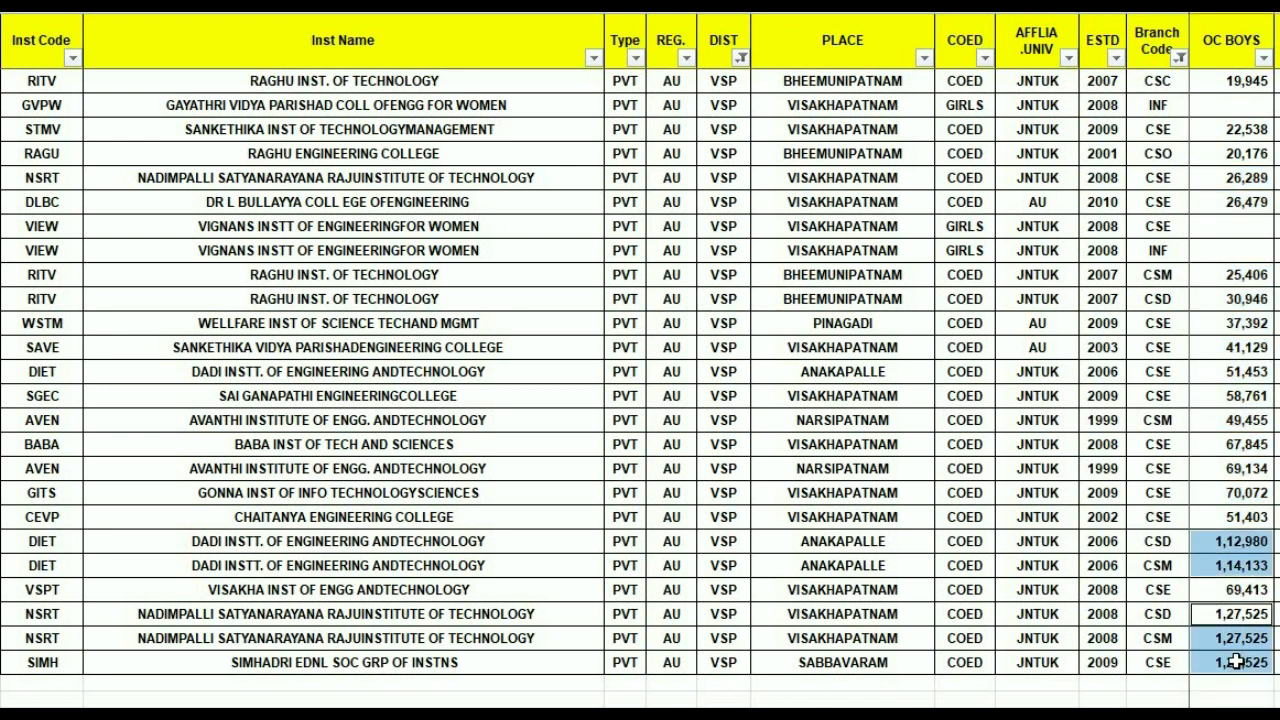
{"action": "left_click", "coordinate": [1252, 589], "text": "ctrl"}
{"action": "left_click", "coordinate": [1240, 492], "text": "ctrl"}
{"action": "left_click", "coordinate": [1243, 468], "text": "ctrl"}
{"action": "left_click", "coordinate": [1243, 444], "text": "ctrl"}
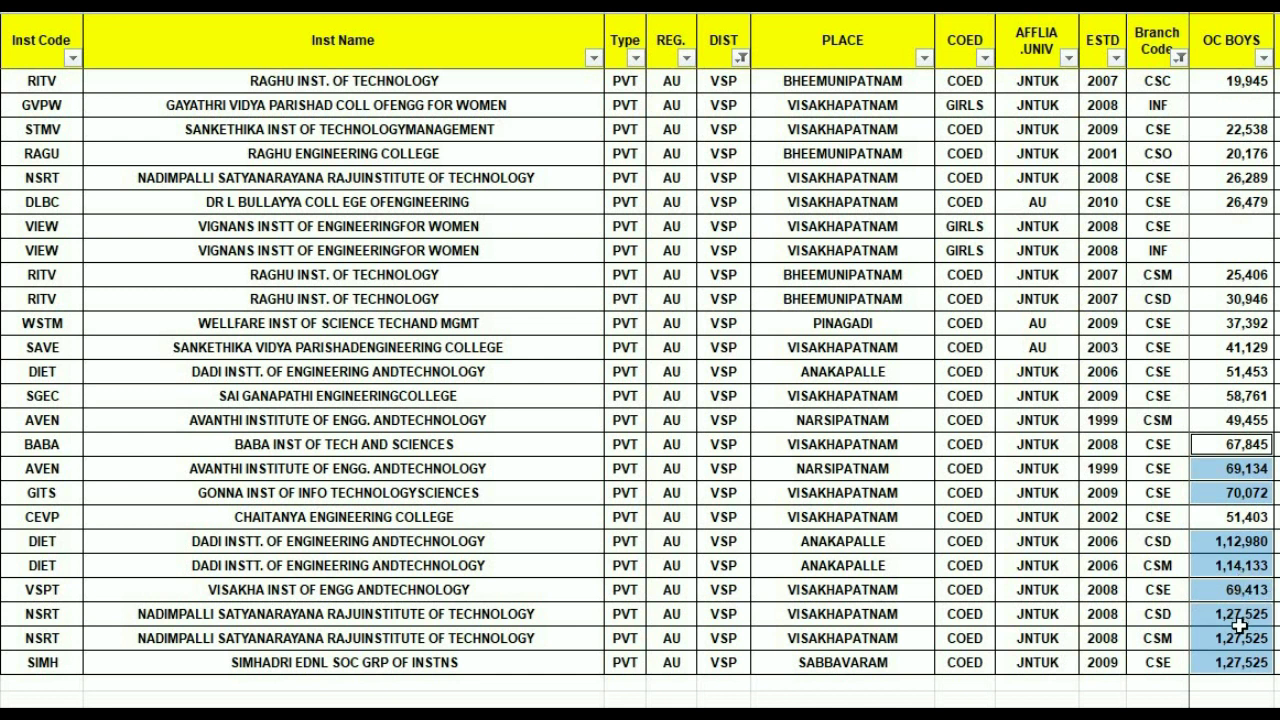
{"action": "scroll", "coordinate": [1240, 628], "scroll_direction": "up", "scroll_amount": 7}
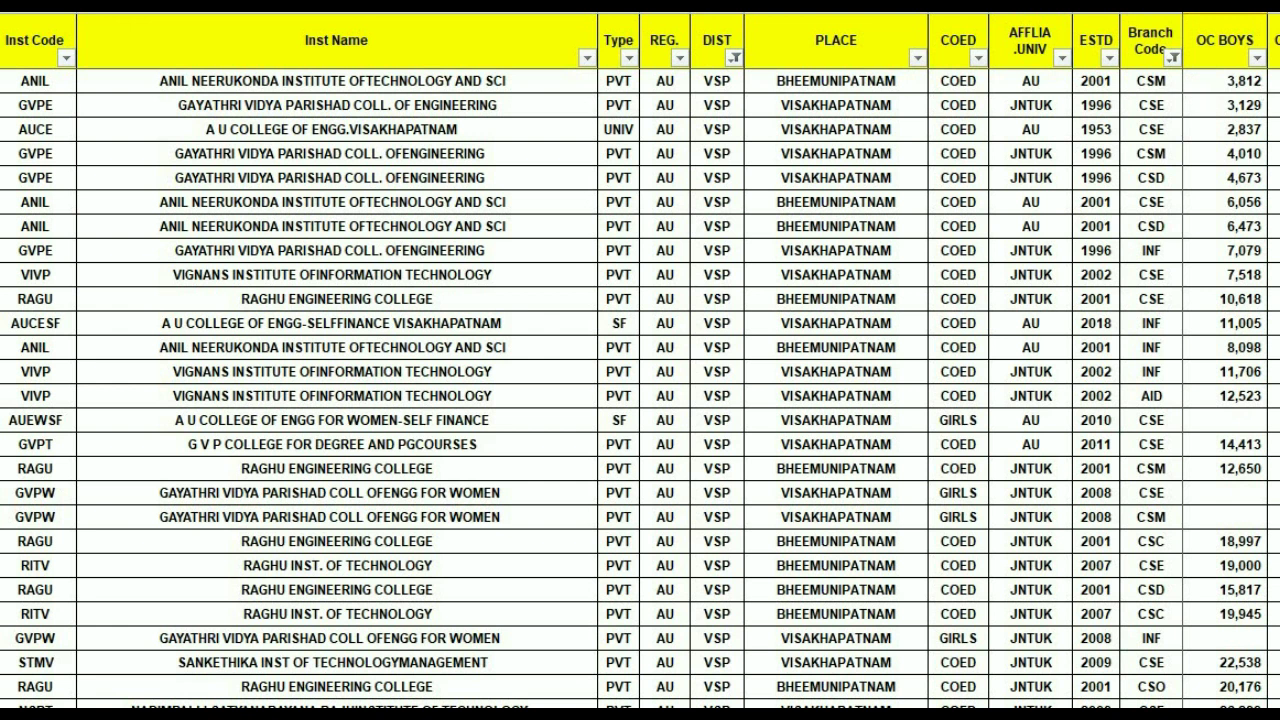
{"action": "scroll", "coordinate": [1230, 350], "scroll_direction": "down", "scroll_amount": 10}
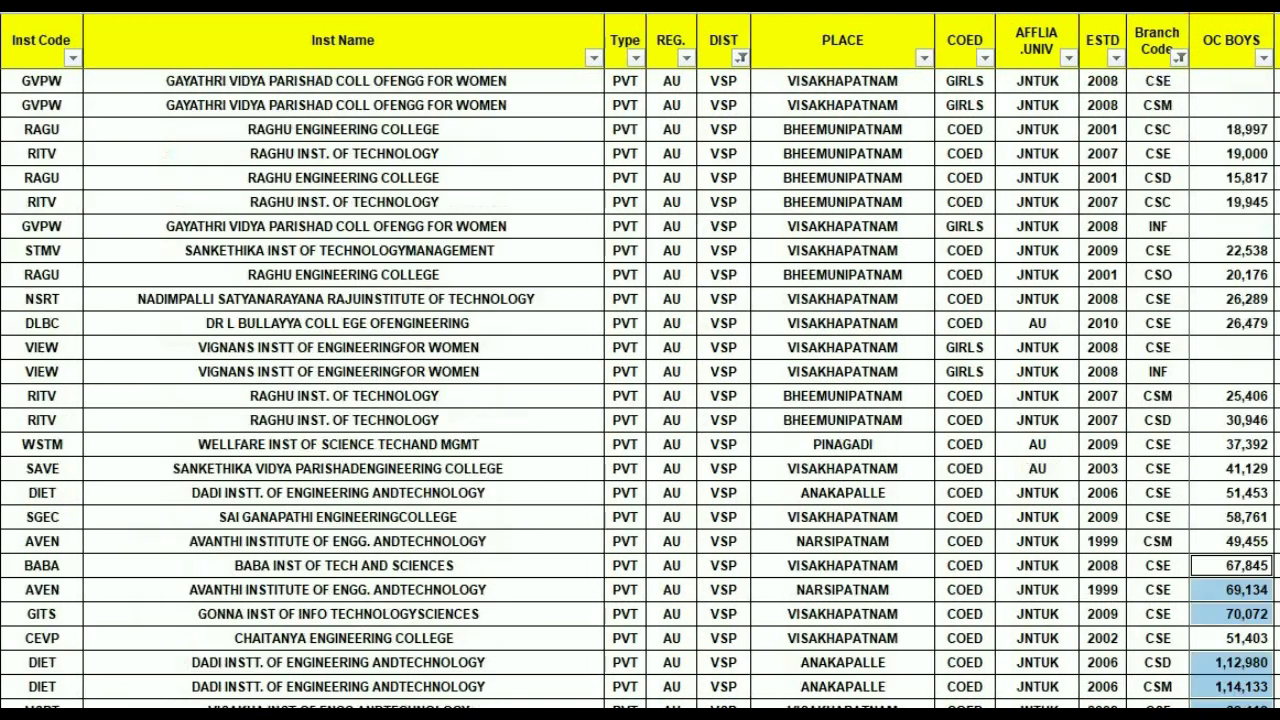
{"action": "scroll", "coordinate": [1238, 345], "scroll_direction": "up", "scroll_amount": 1}
{"action": "left_click", "coordinate": [1238, 347]}
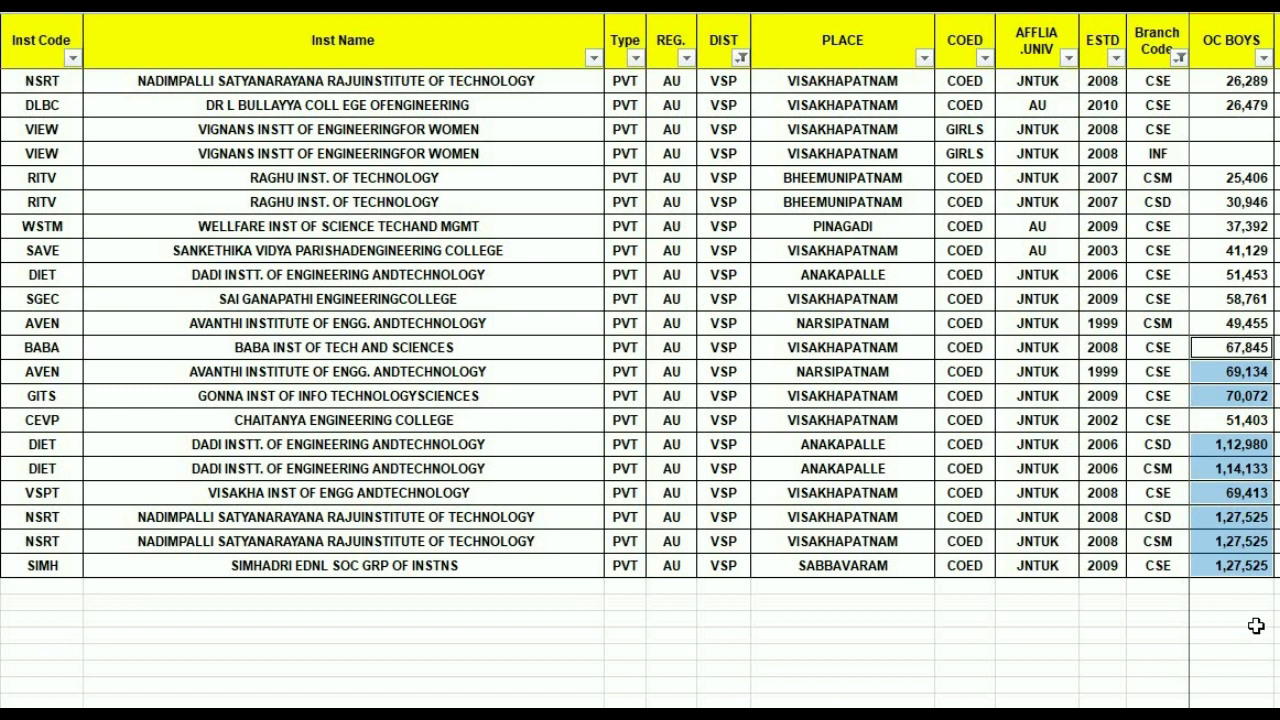
Select the OC BOYS ranks from 3,812 in the first row down to 51,403.
{"action": "scroll", "coordinate": [1253, 315], "scroll_direction": "up", "scroll_amount": 5}
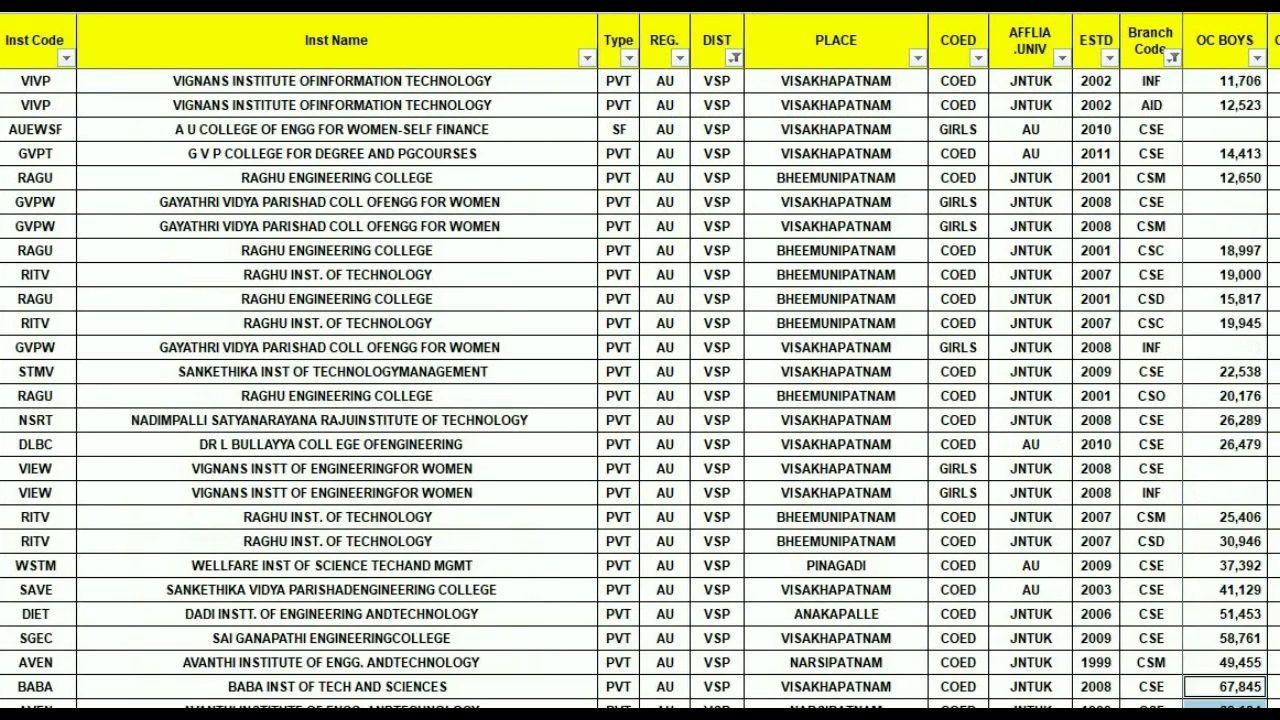
{"action": "scroll", "coordinate": [1240, 320], "scroll_direction": "up", "scroll_amount": 4}
{"action": "left_click_drag", "start_coordinate": [1222, 80], "coordinate": [1224, 105]}
{"action": "left_click_drag", "start_coordinate": [1240, 338], "coordinate": [1240, 622]}
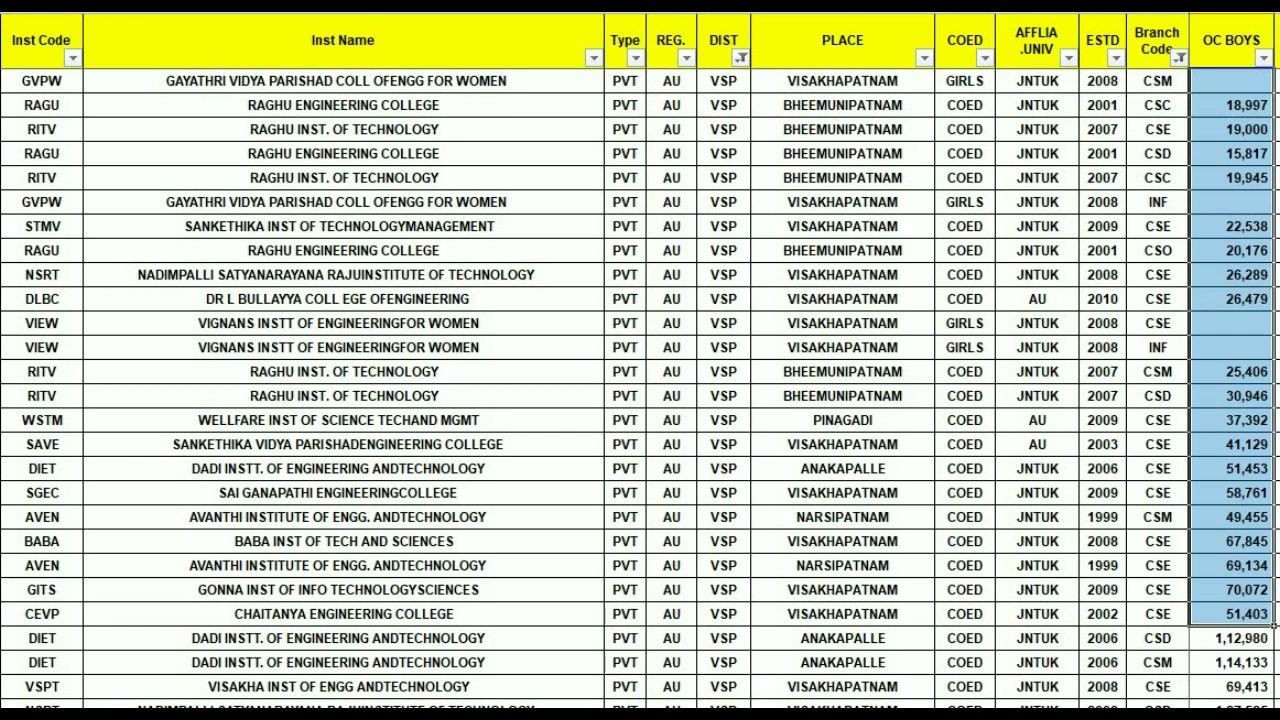
{"action": "scroll", "coordinate": [640, 380], "scroll_direction": "up", "scroll_amount": 6}
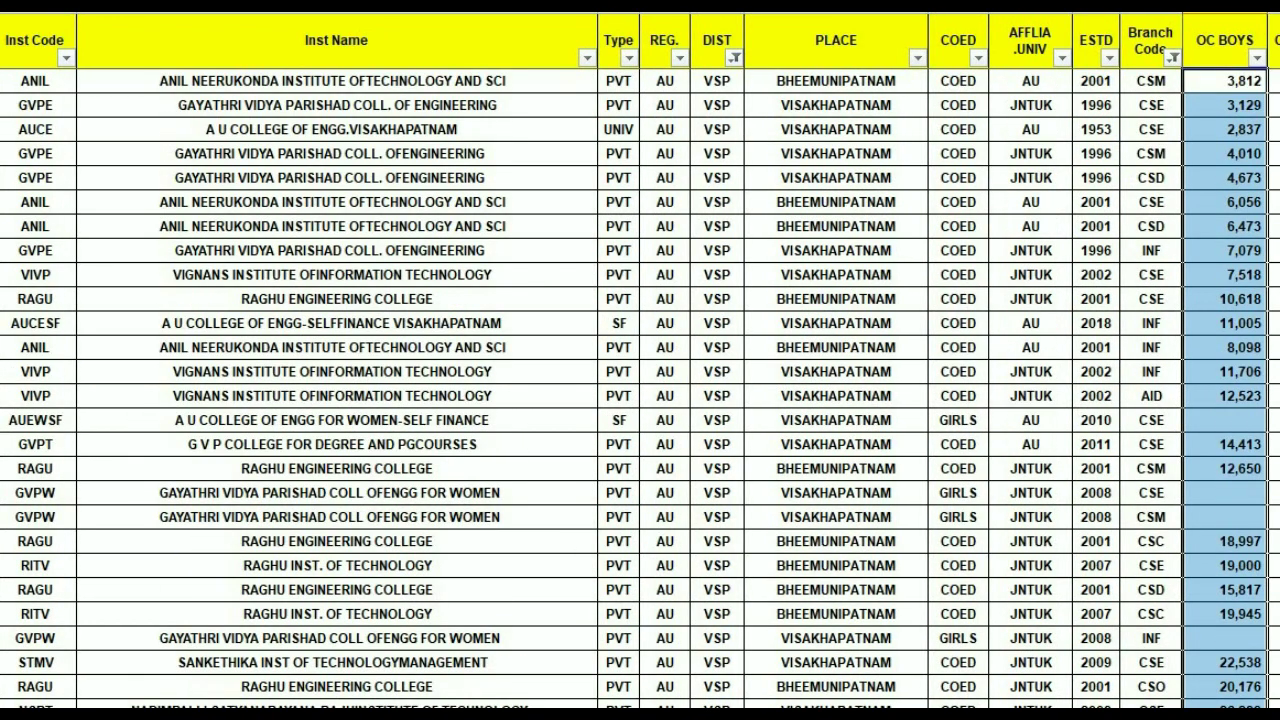
Review the selected OC BOYS ranks and select the remaining ones from 1,12,980 down to the last row.
{"action": "scroll", "coordinate": [640, 390], "scroll_direction": "down", "scroll_amount": 3}
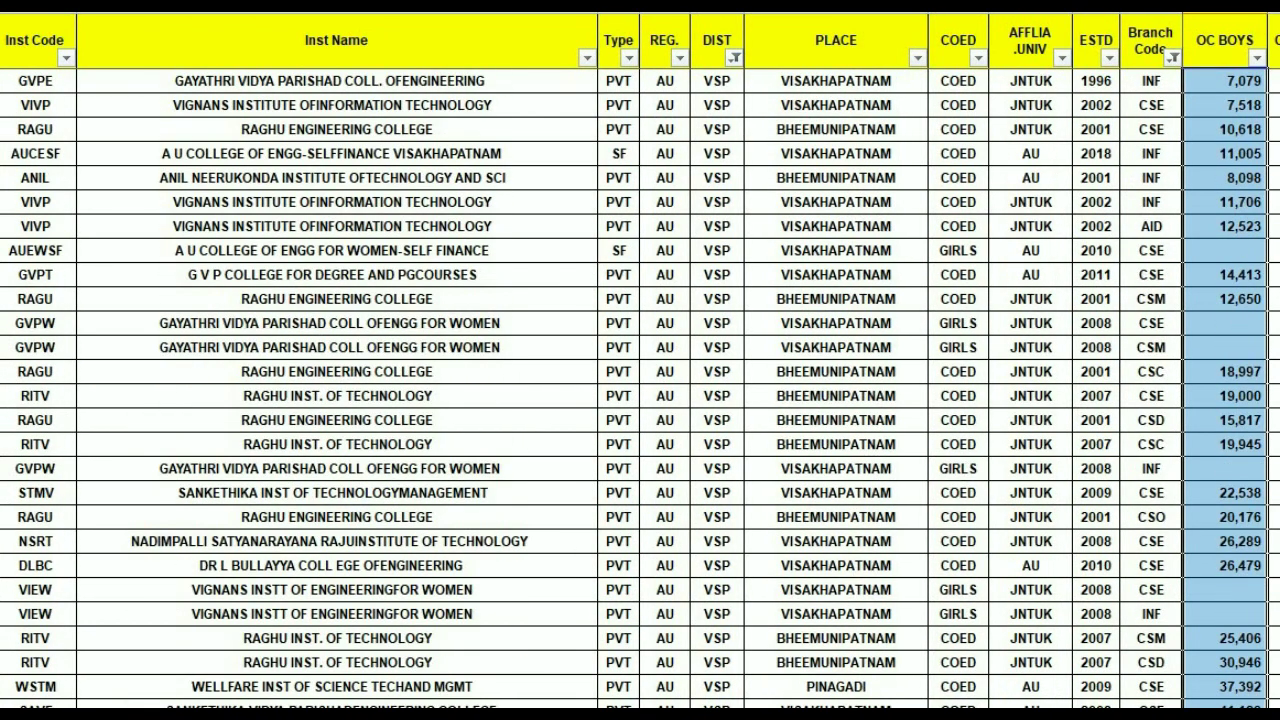
{"action": "scroll", "coordinate": [640, 390], "scroll_direction": "down", "scroll_amount": 5}
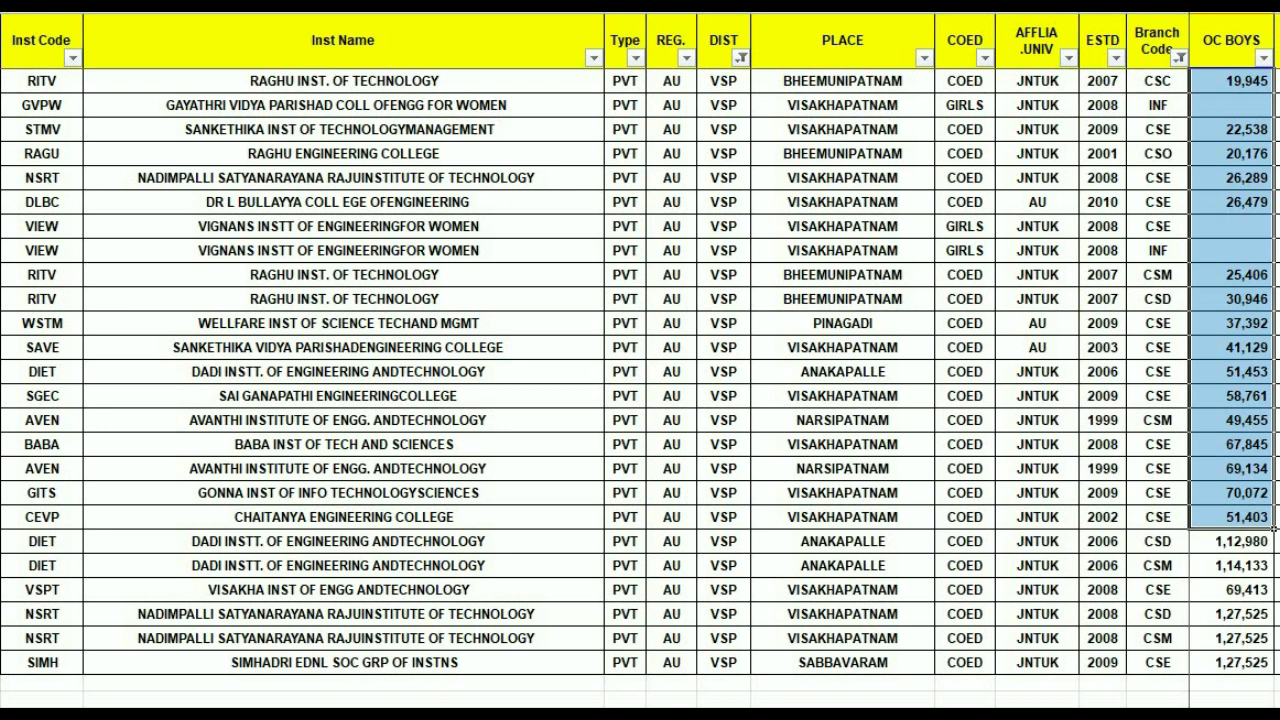
{"action": "scroll", "coordinate": [1249, 501], "scroll_direction": "up", "scroll_amount": 6}
{"action": "scroll", "coordinate": [1232, 522], "scroll_direction": "down", "scroll_amount": 3}
{"action": "scroll", "coordinate": [1232, 522], "scroll_direction": "down", "scroll_amount": 6}
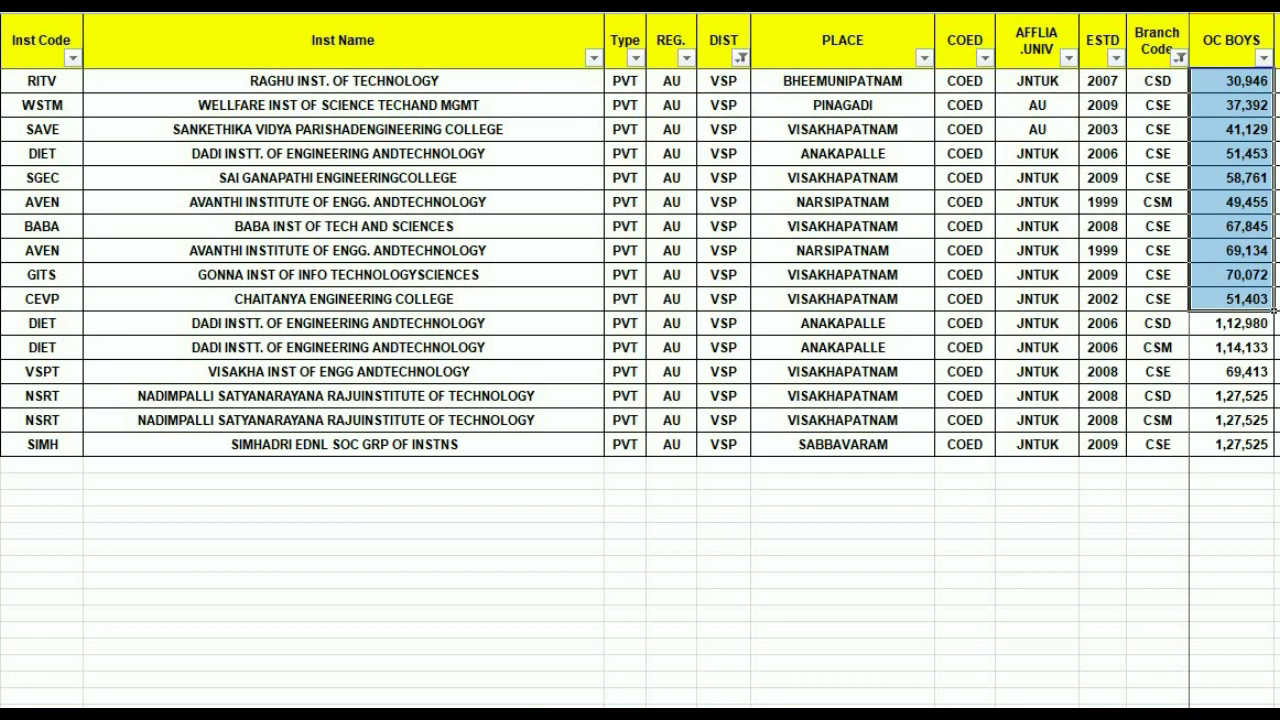
{"action": "left_click_drag", "start_coordinate": [1220, 322], "coordinate": [1250, 450]}
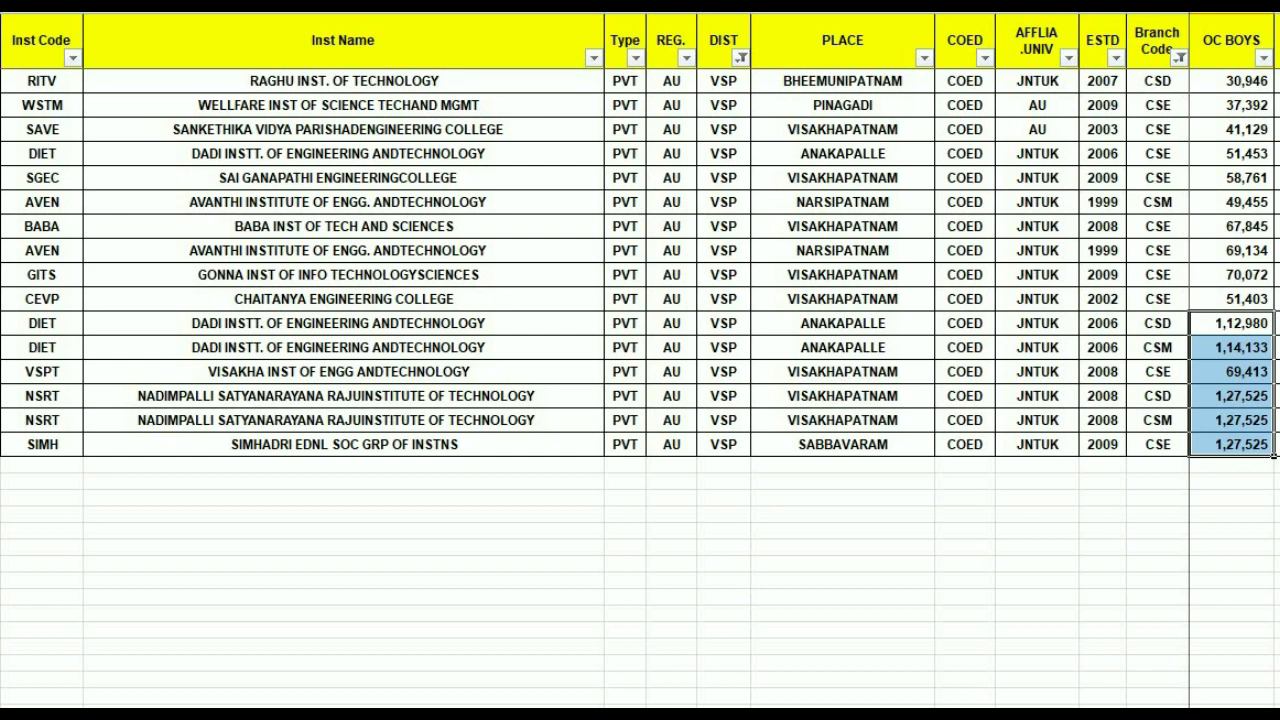
Filter the Branch Code column to show only ECE.
{"action": "scroll", "coordinate": [1226, 502], "scroll_direction": "up", "scroll_amount": 10}
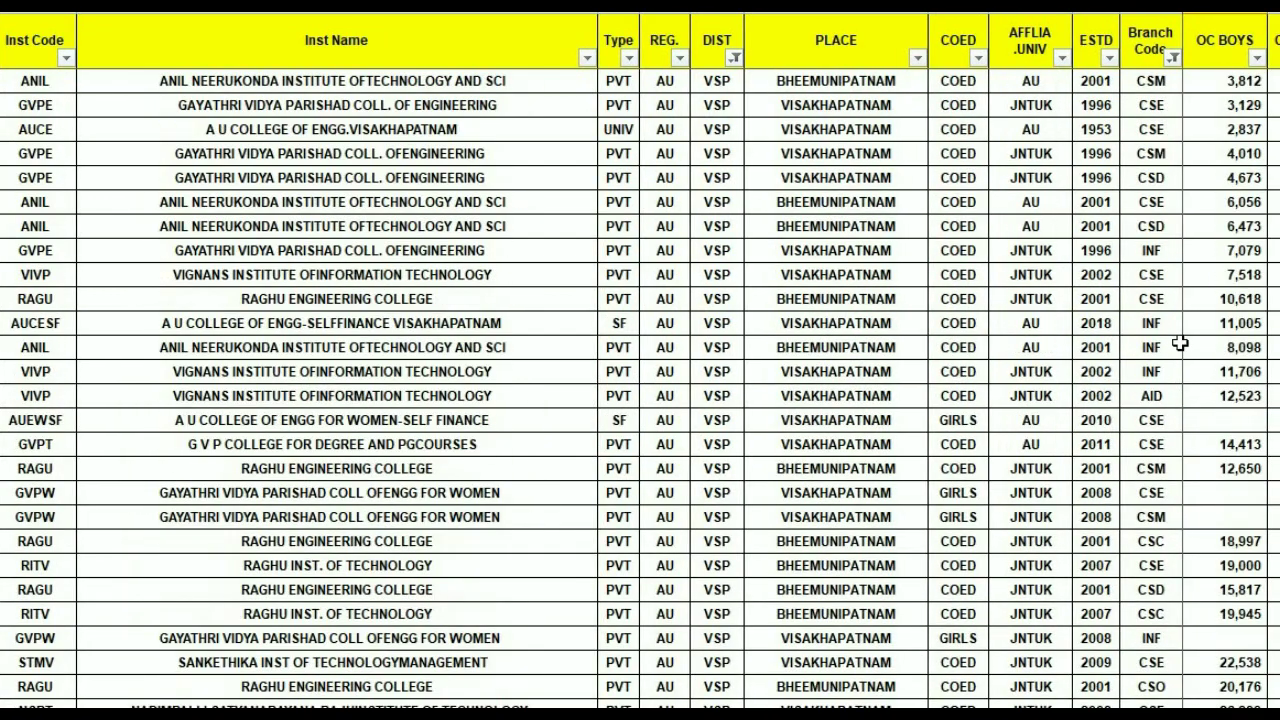
{"action": "left_click", "coordinate": [1172, 57]}
{"action": "left_click", "coordinate": [1005, 262]}
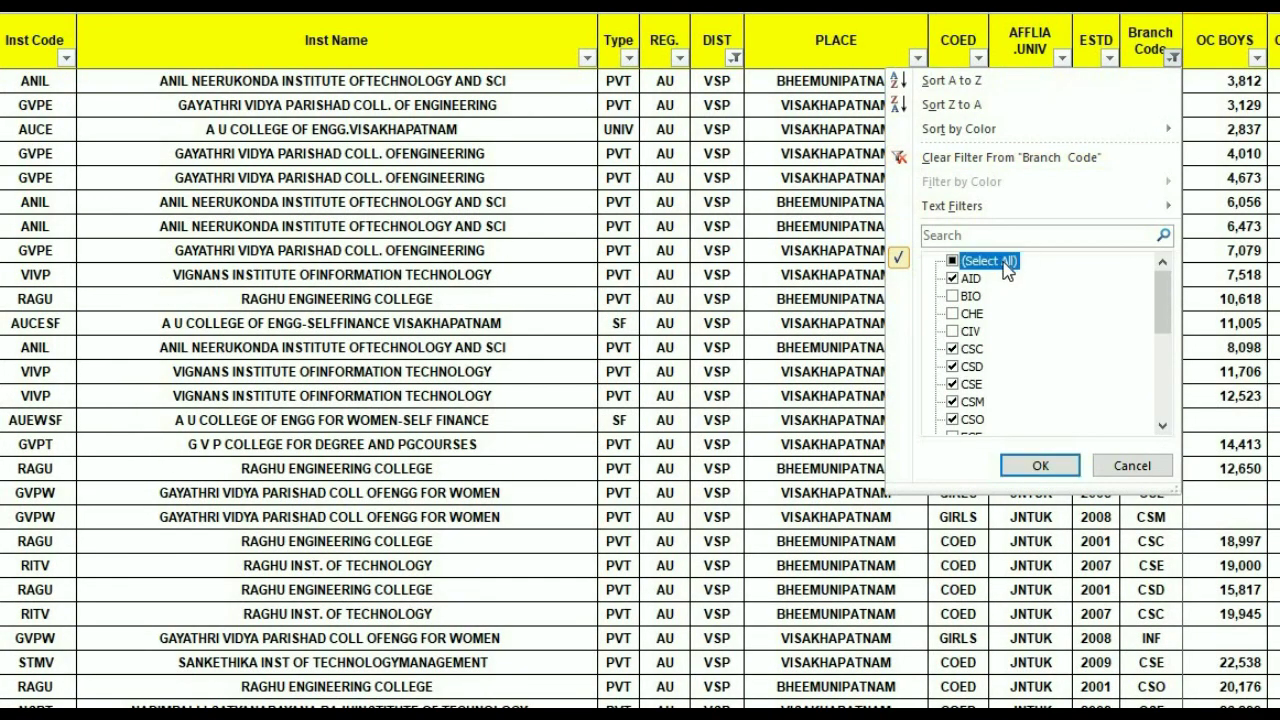
{"action": "left_click", "coordinate": [1005, 262]}
{"action": "left_click_drag", "start_coordinate": [1166, 308], "coordinate": [1165, 348]}
{"action": "left_click", "coordinate": [973, 335]}
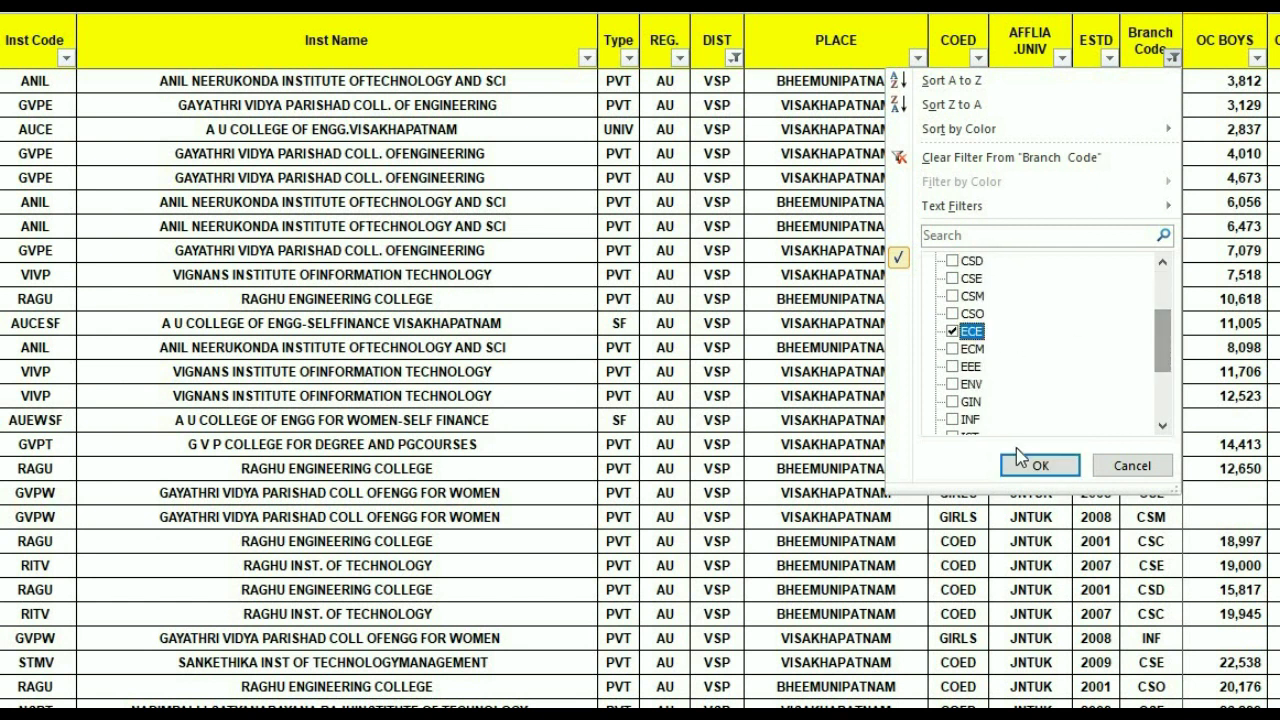
{"action": "left_click", "coordinate": [1040, 465]}
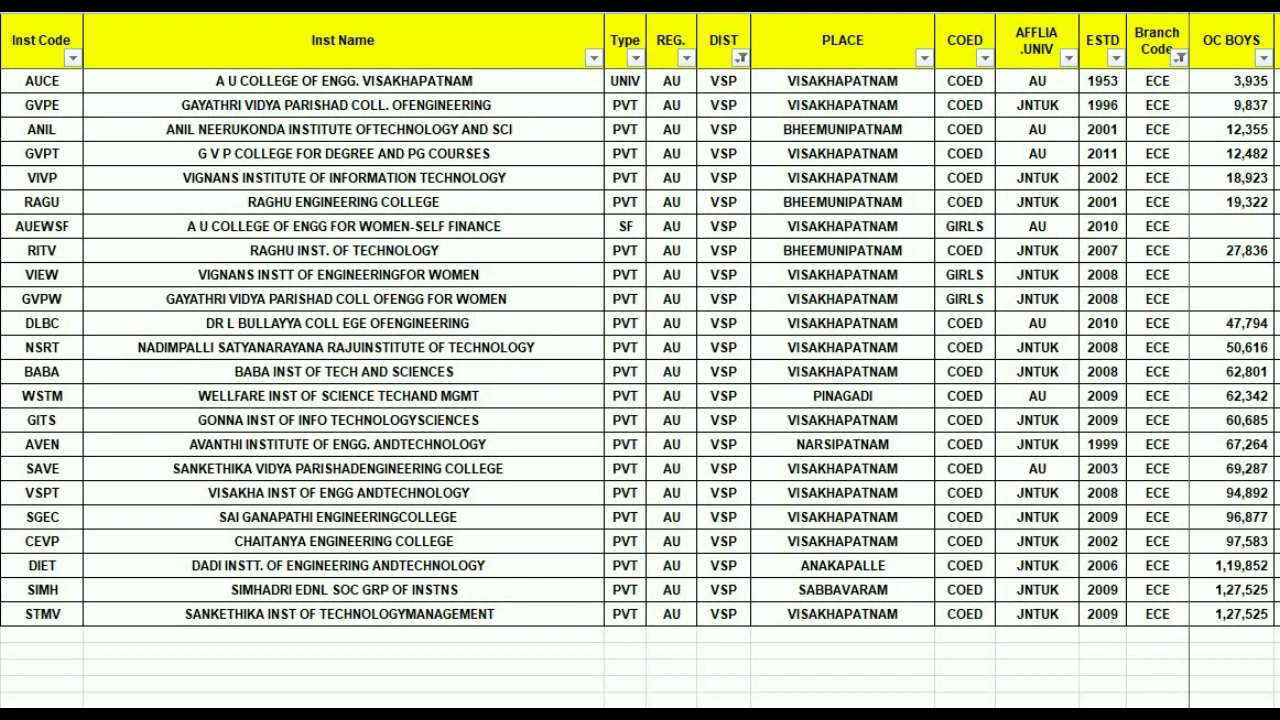
Highlight the ECE colleges' OC BOYS ranks in turn: 3,935 to 19,322, 19,322 to 97,583, and 69,287 to the last row, then clear the selection.
{"action": "left_click_drag", "start_coordinate": [1245, 82], "coordinate": [1240, 200]}
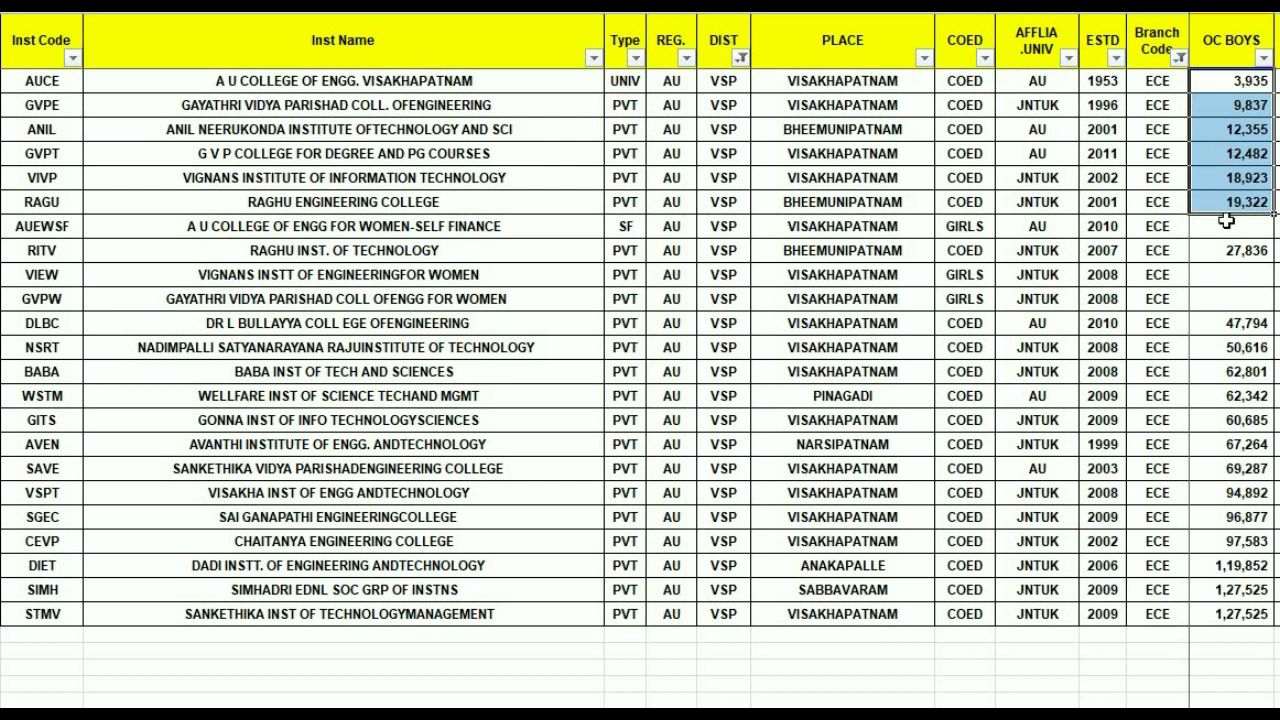
{"action": "left_click_drag", "start_coordinate": [1240, 205], "coordinate": [1257, 540]}
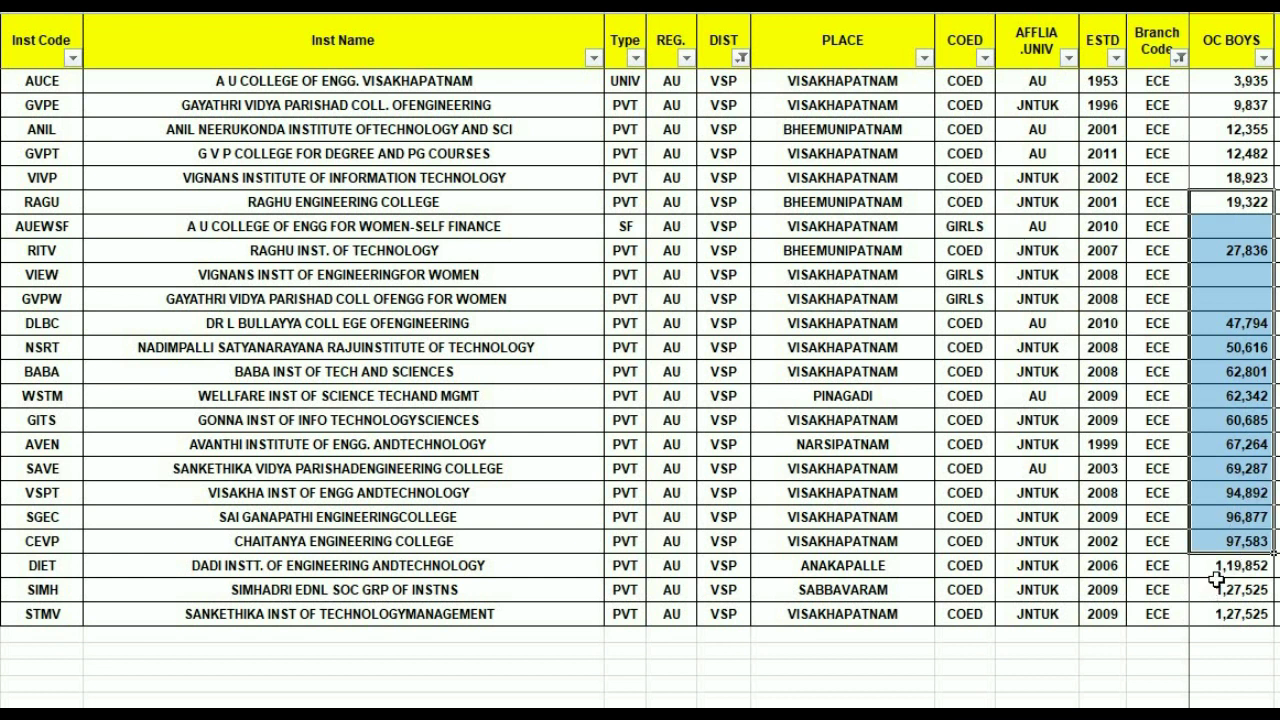
{"action": "left_click_drag", "start_coordinate": [1220, 468], "coordinate": [1253, 600]}
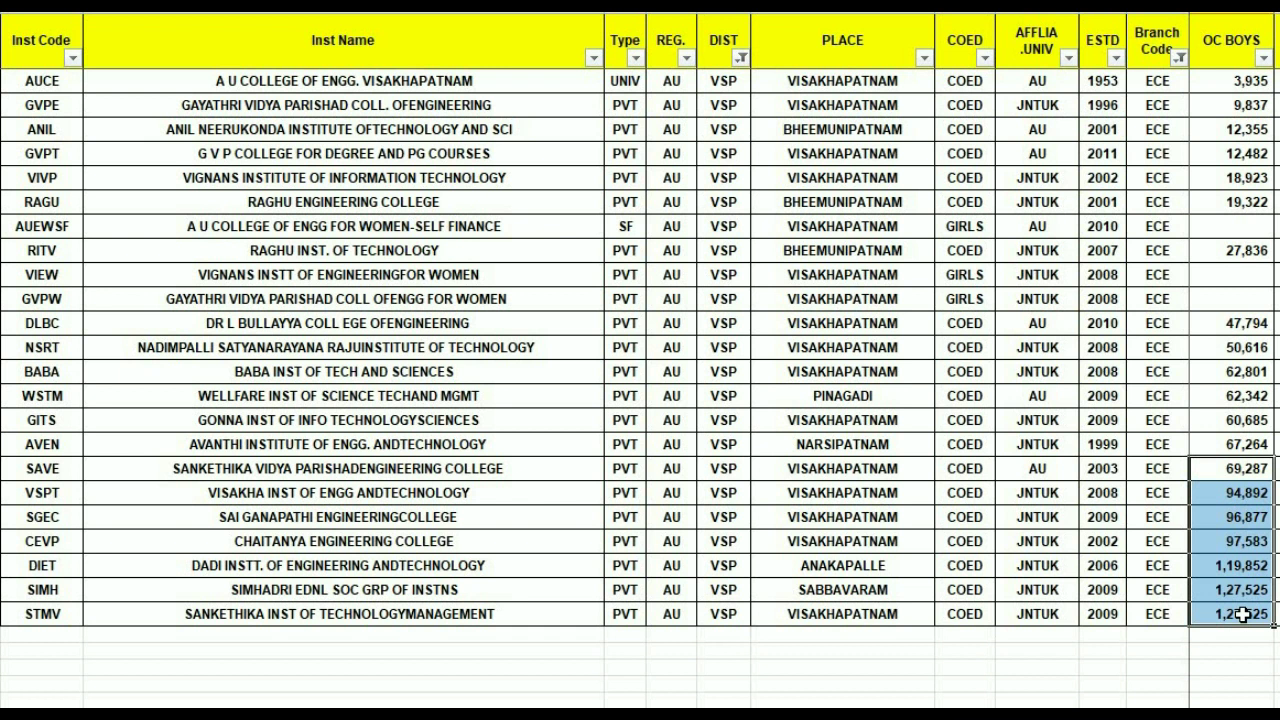
{"action": "left_click", "coordinate": [1254, 648]}
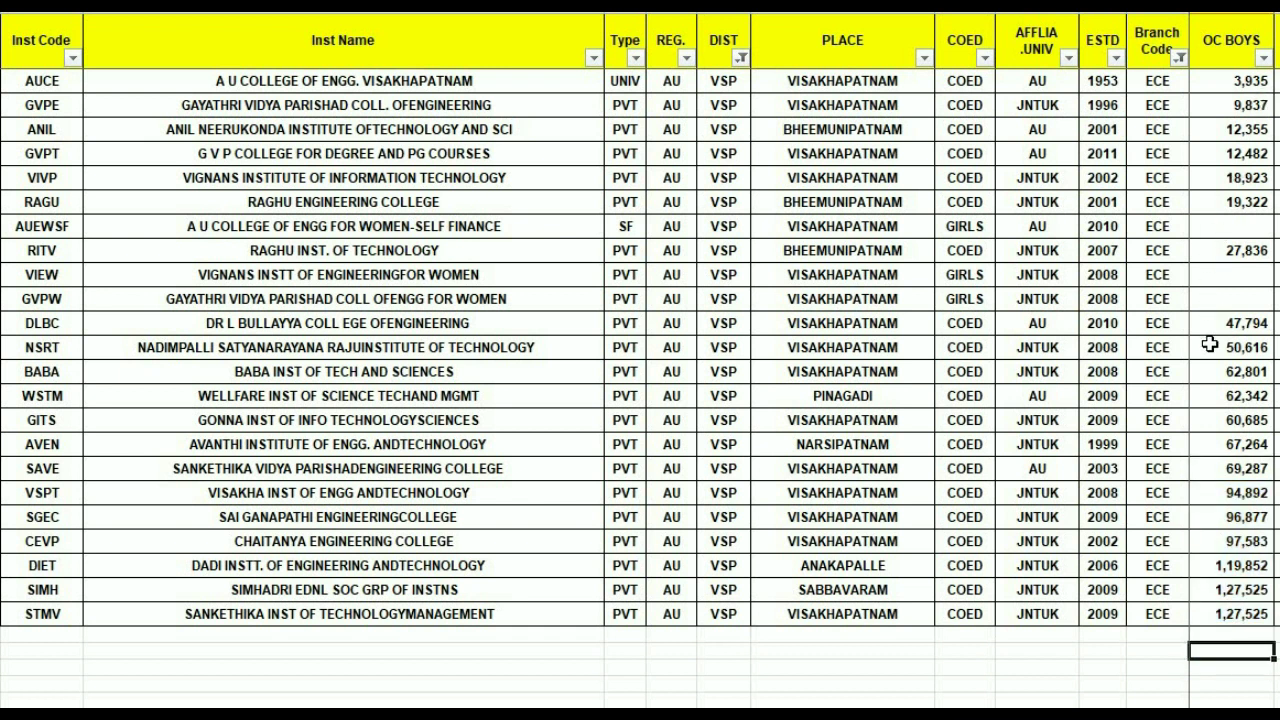
Highlight the ECE colleges' OC GIRLS ranks in bands, working up from the last row and ending with 5,705 to 18,923.
{"action": "scroll", "coordinate": [1232, 340], "scroll_direction": "right", "scroll_amount": 1}
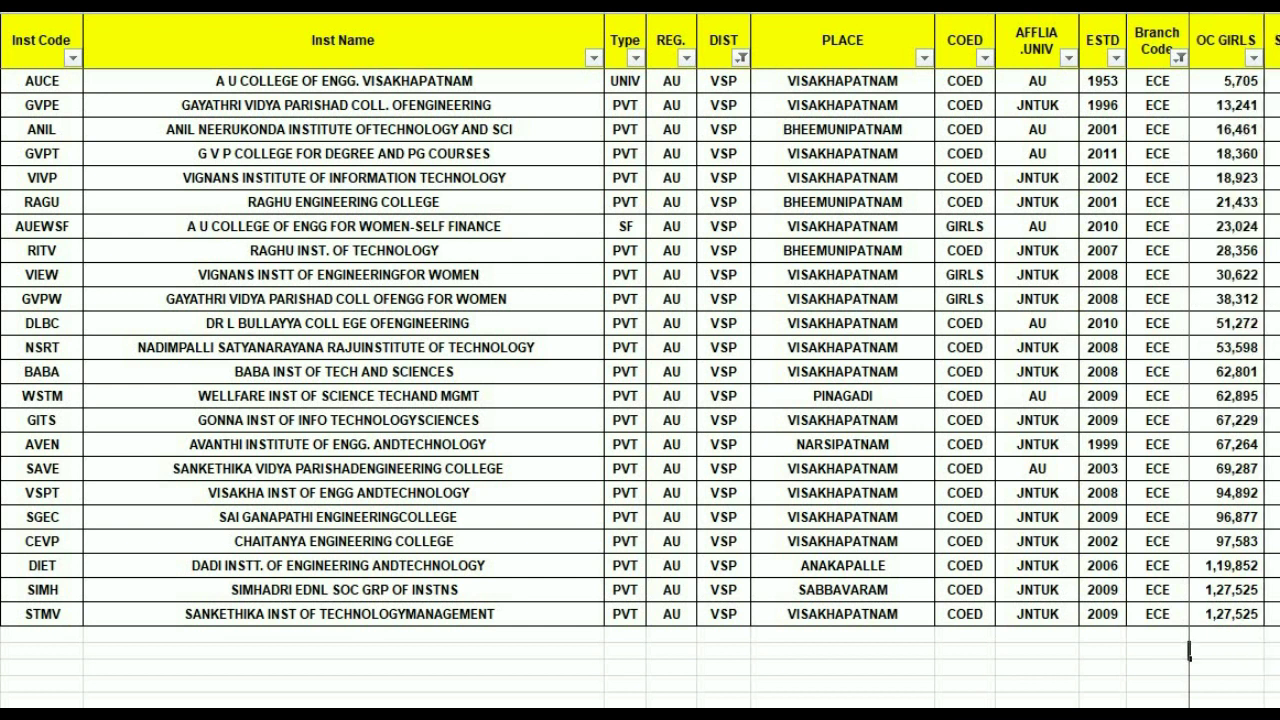
{"action": "left_click_drag", "start_coordinate": [1226, 81], "coordinate": [1226, 177]}
{"action": "left_click_drag", "start_coordinate": [1222, 353], "coordinate": [1222, 492]}
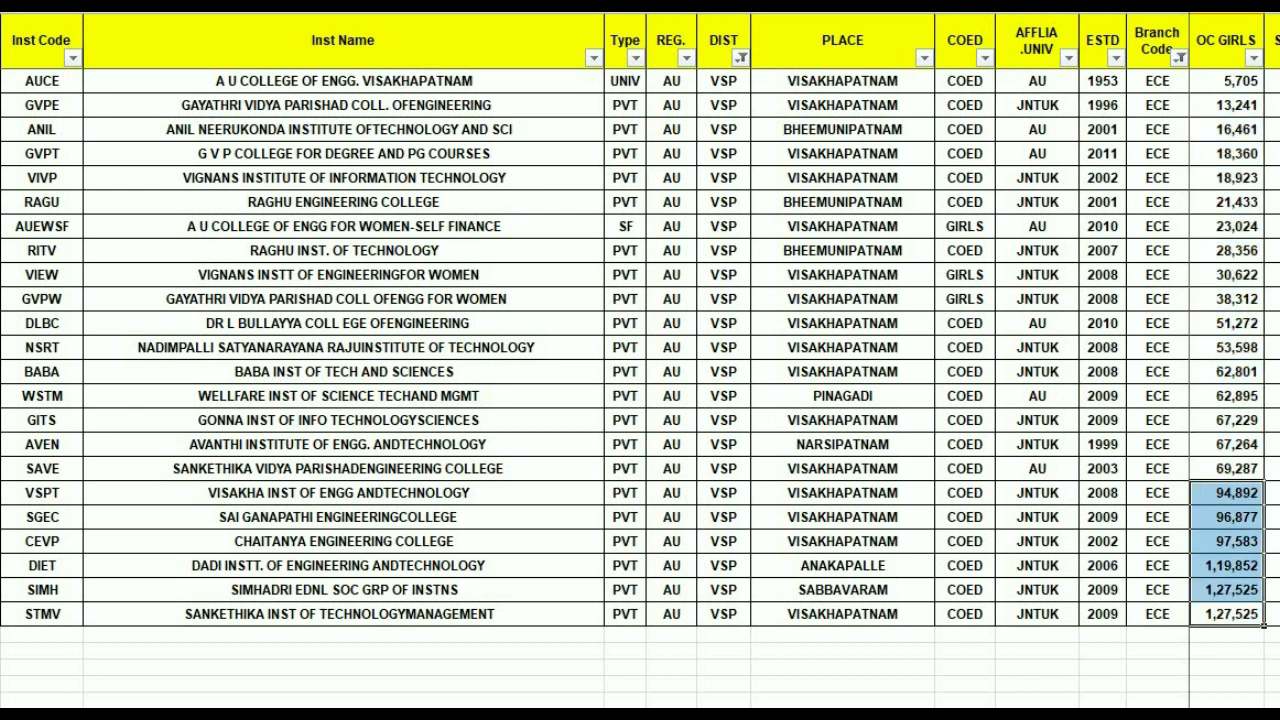
{"action": "left_click_drag", "start_coordinate": [1222, 468], "coordinate": [1226, 298]}
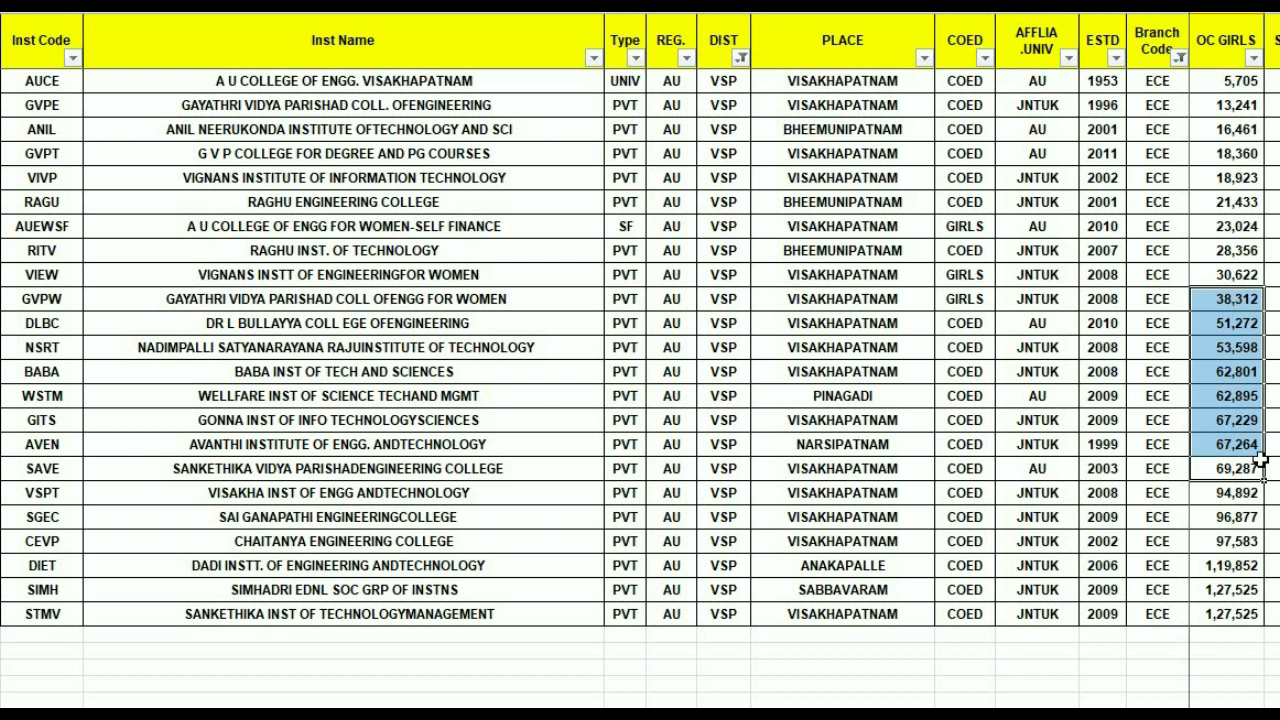
{"action": "left_click_drag", "start_coordinate": [1213, 298], "coordinate": [1217, 161]}
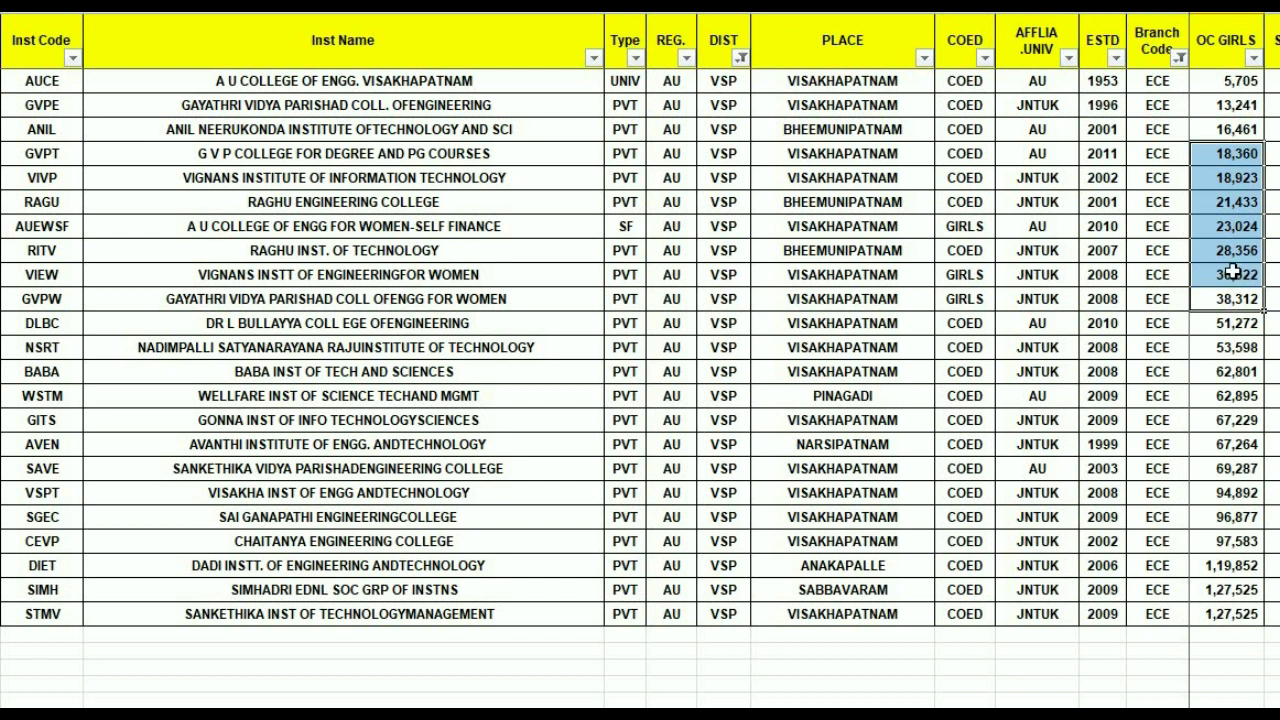
{"action": "left_click_drag", "start_coordinate": [1210, 81], "coordinate": [1215, 180]}
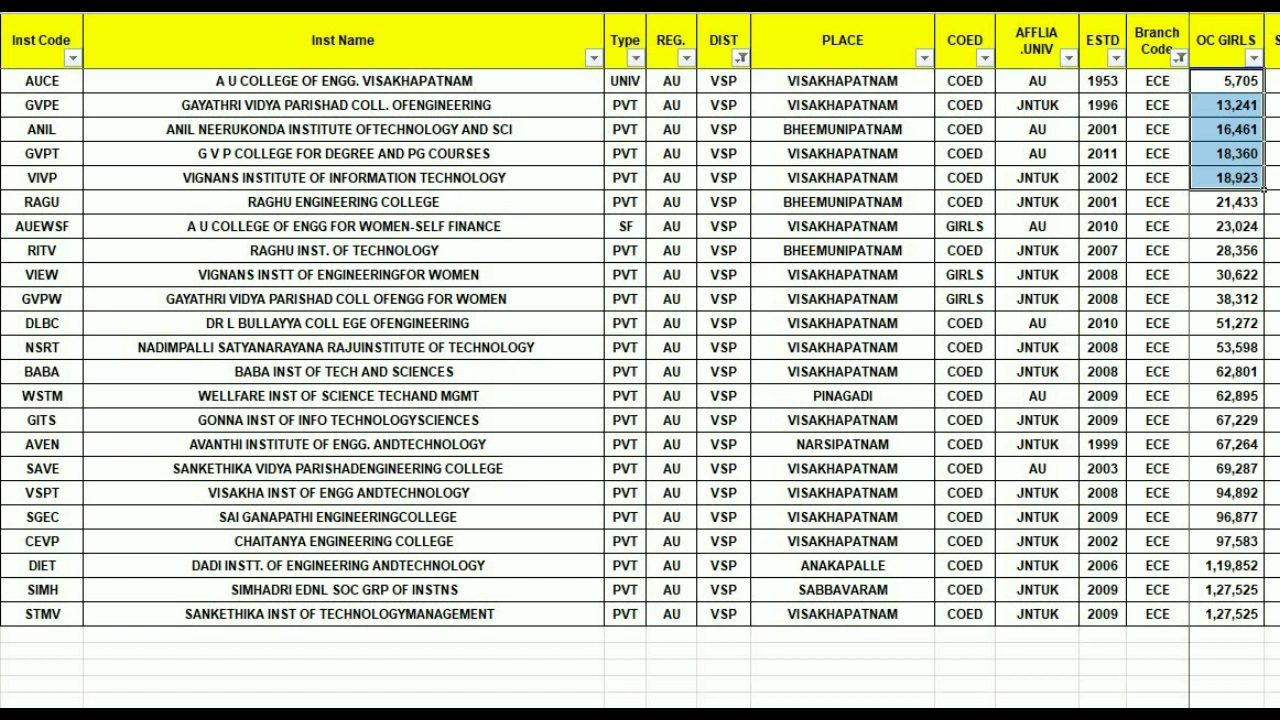
Change the Branch Code filter to show only MEC.
{"action": "left_click", "coordinate": [1157, 8]}
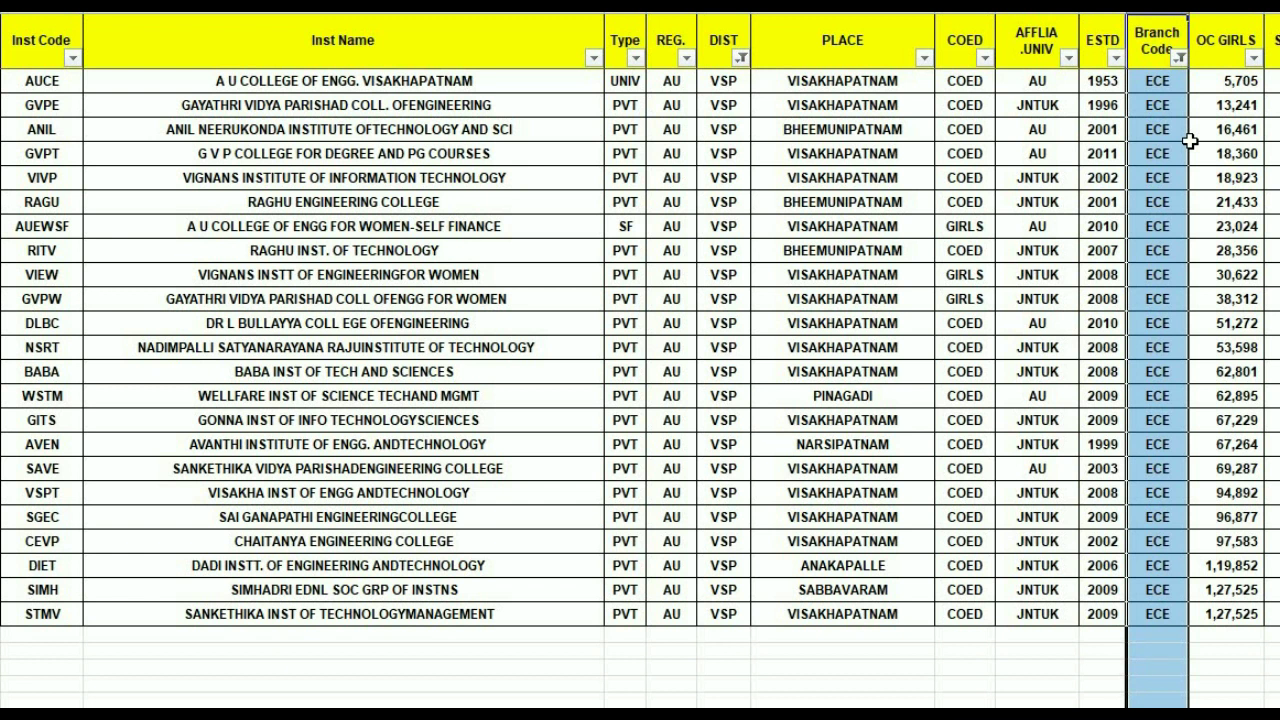
{"action": "left_click", "coordinate": [1179, 58]}
{"action": "left_click", "coordinate": [1015, 263]}
{"action": "left_click", "coordinate": [1015, 263]}
{"action": "scroll", "coordinate": [1061, 343], "scroll_direction": "down", "scroll_amount": 4}
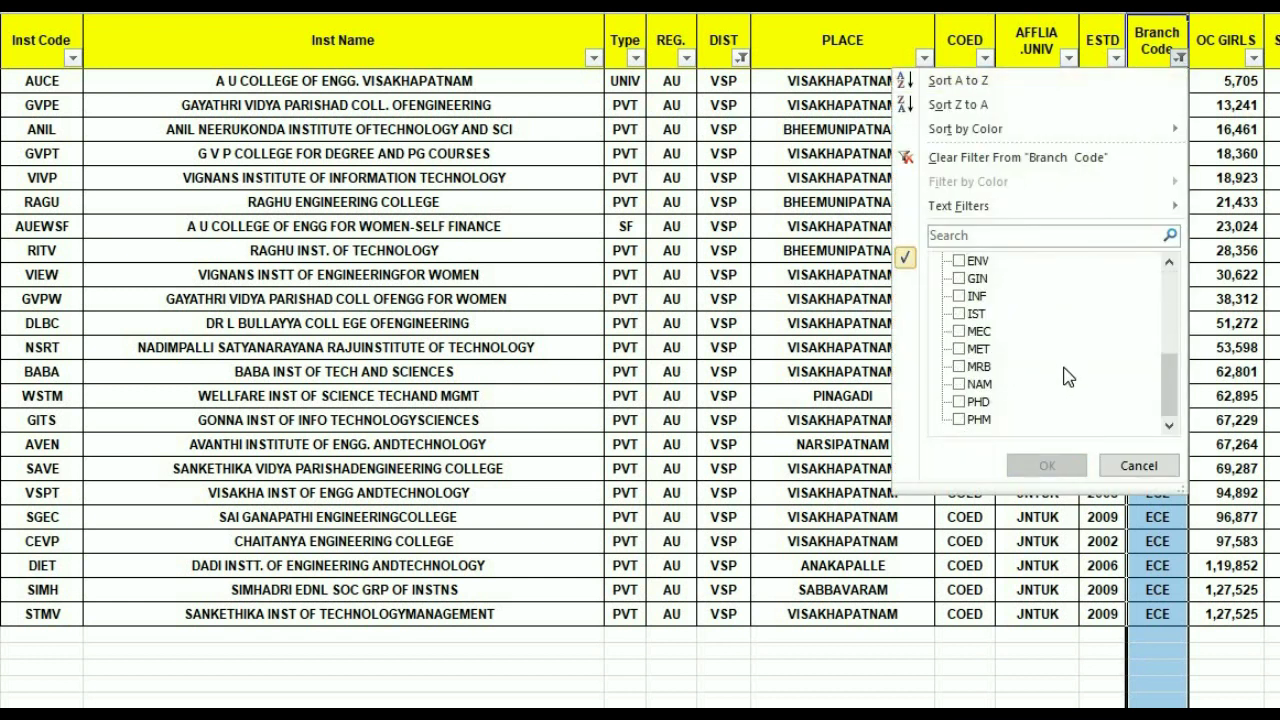
{"action": "left_click", "coordinate": [978, 331]}
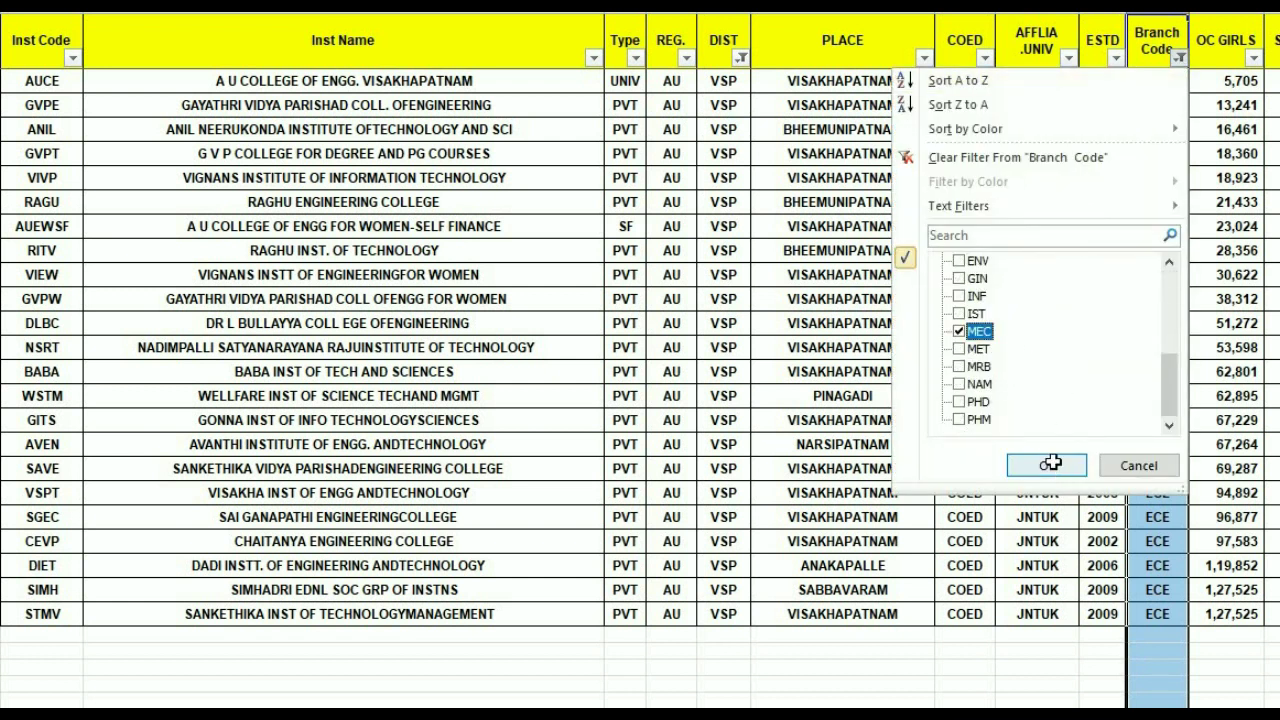
{"action": "left_click", "coordinate": [1046, 466]}
{"action": "left_click", "coordinate": [1270, 497]}
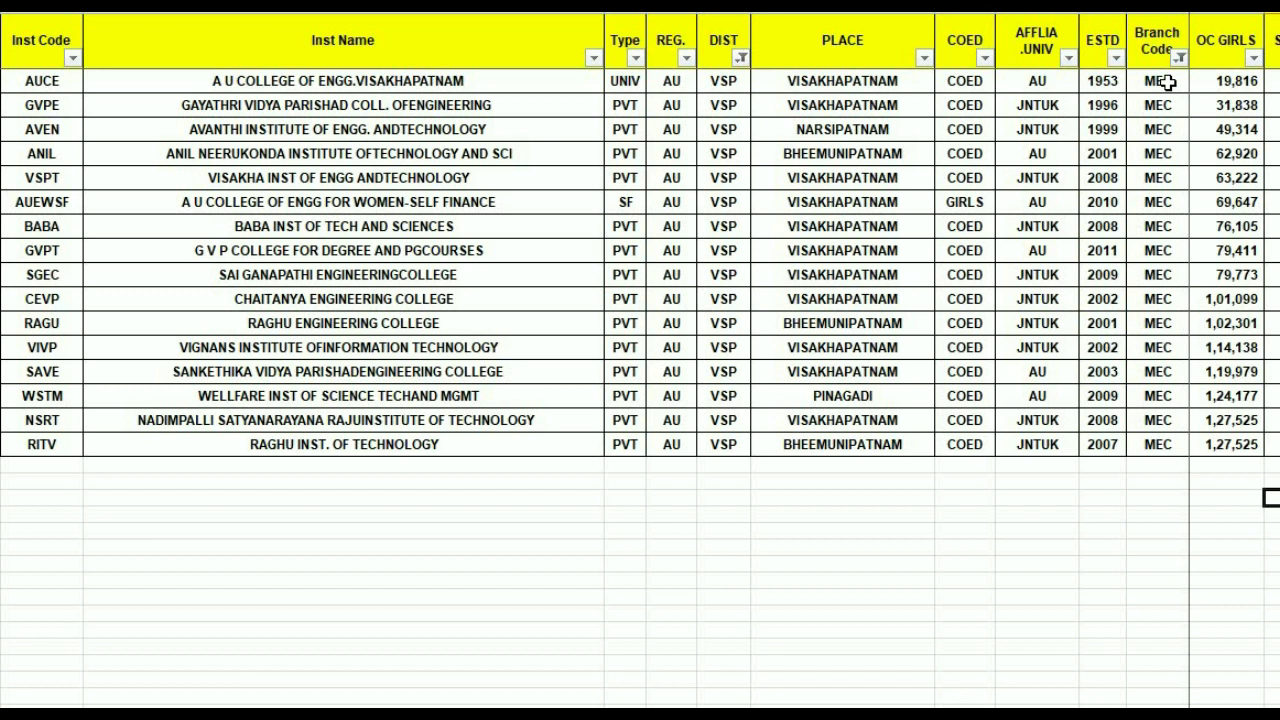
Highlight the MEC colleges' OC GIRLS ranks from 31,838 to 69,647 and from 76,105 down to the last row.
{"action": "left_click_drag", "start_coordinate": [1210, 129], "coordinate": [1215, 201]}
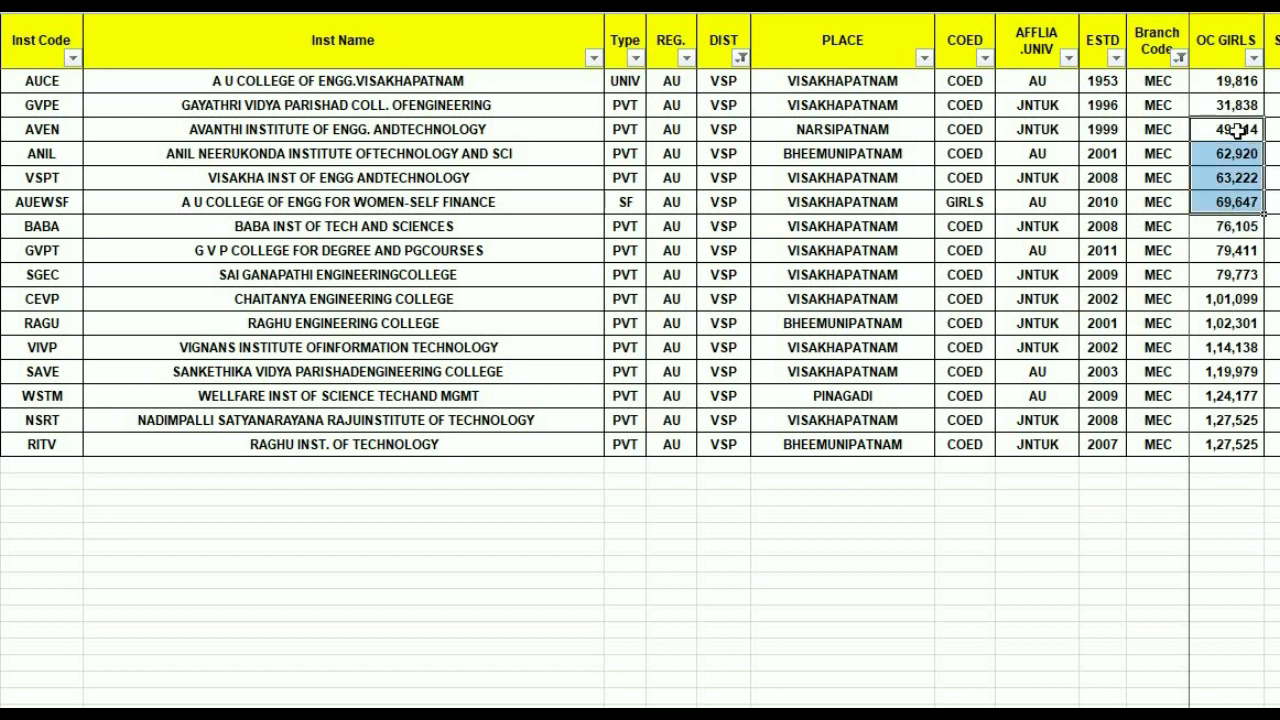
{"action": "left_click_drag", "start_coordinate": [1215, 106], "coordinate": [1215, 194]}
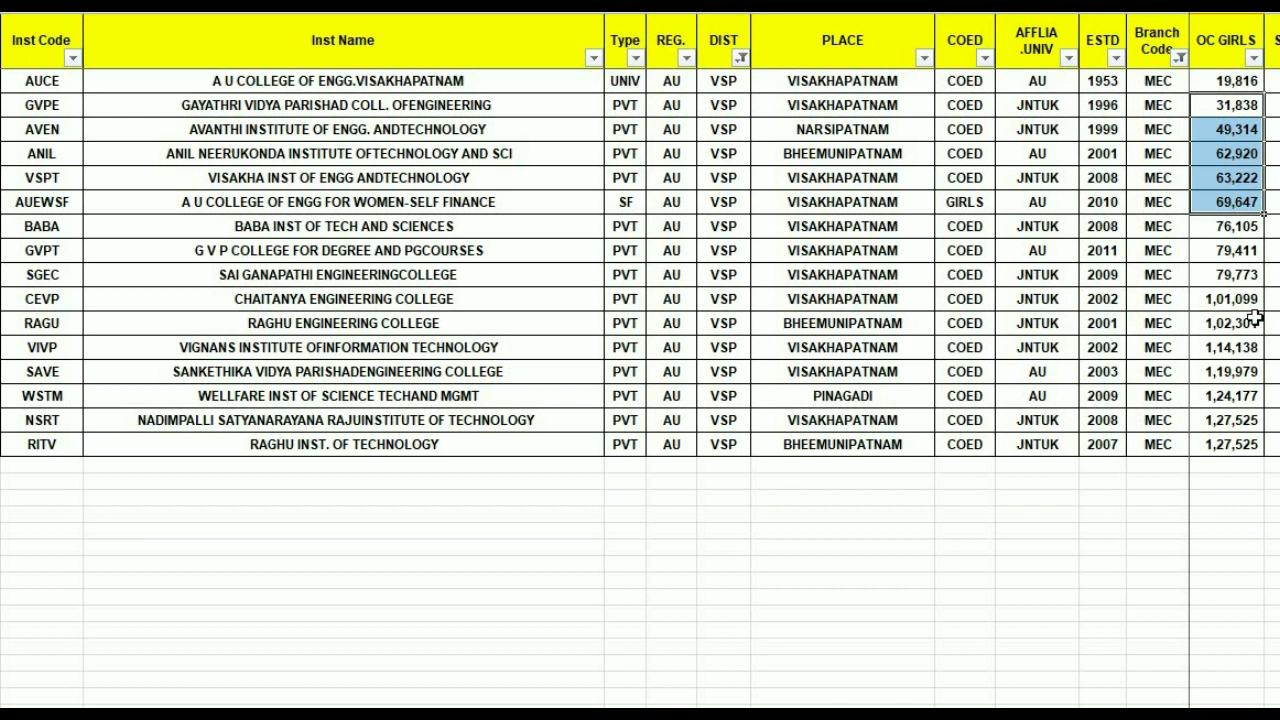
{"action": "left_click_drag", "start_coordinate": [1218, 226], "coordinate": [1218, 397]}
{"action": "left_click_drag", "start_coordinate": [1218, 456], "coordinate": [1229, 480]}
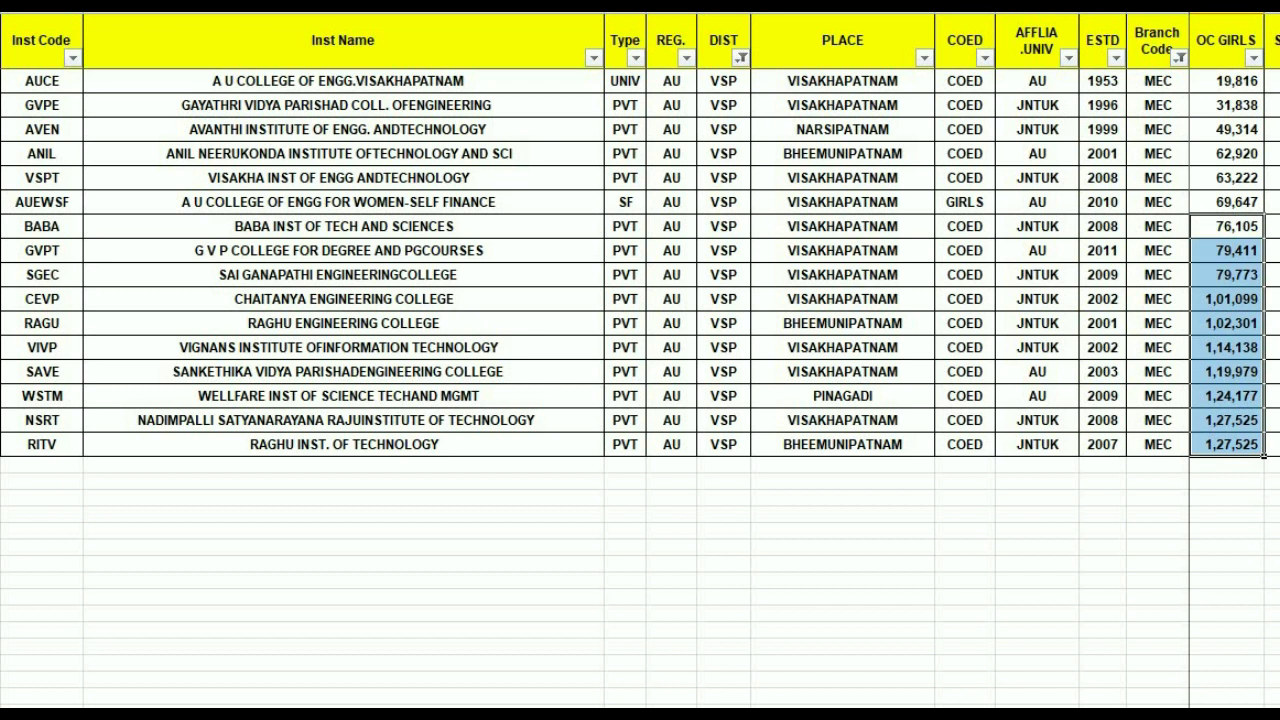
Examine the SC BOYS ranks of the MEC colleges.
{"action": "scroll", "coordinate": [1228, 260], "scroll_direction": "right", "scroll_amount": 1}
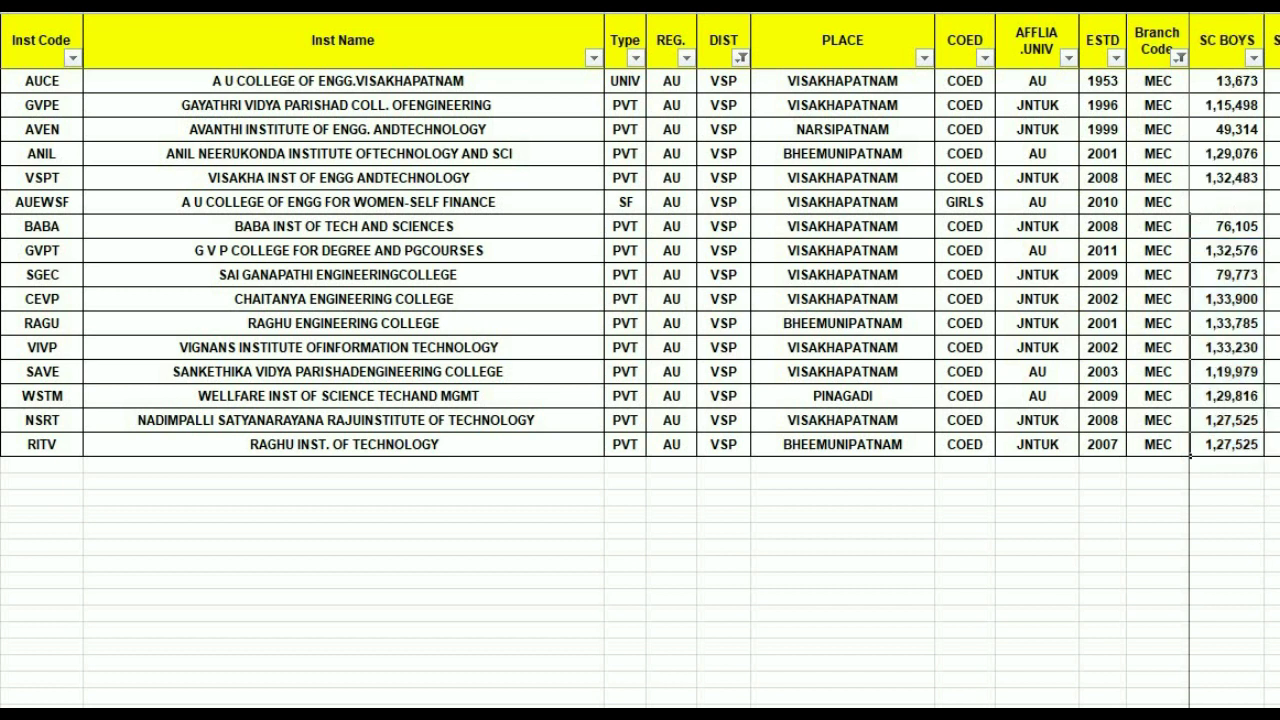
{"action": "left_click", "coordinate": [1210, 80]}
{"action": "left_click_drag", "start_coordinate": [1226, 250], "coordinate": [1230, 442]}
Highlight the whole SC GIRLS rank list, the ranks from 1,30,137 to 1,28,063, and every rank below the first row.
{"action": "scroll", "coordinate": [1228, 260], "scroll_direction": "right", "scroll_amount": 1}
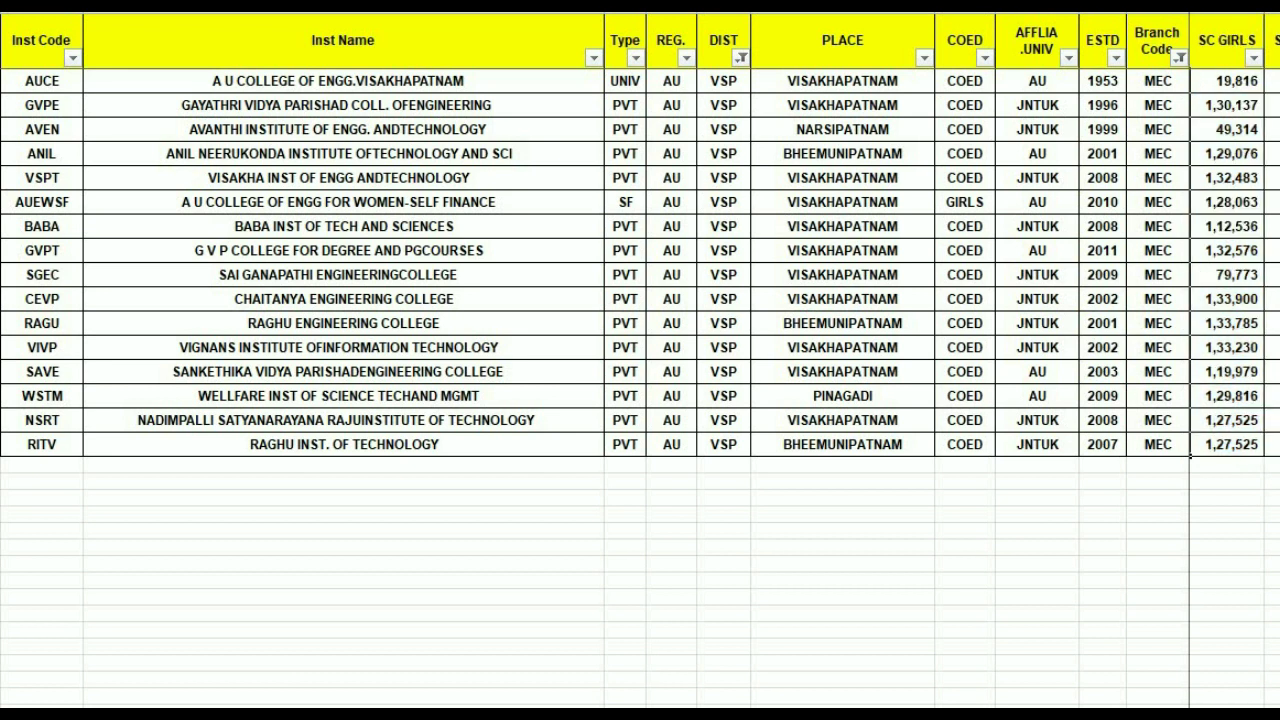
{"action": "left_click_drag", "start_coordinate": [1230, 82], "coordinate": [1228, 444]}
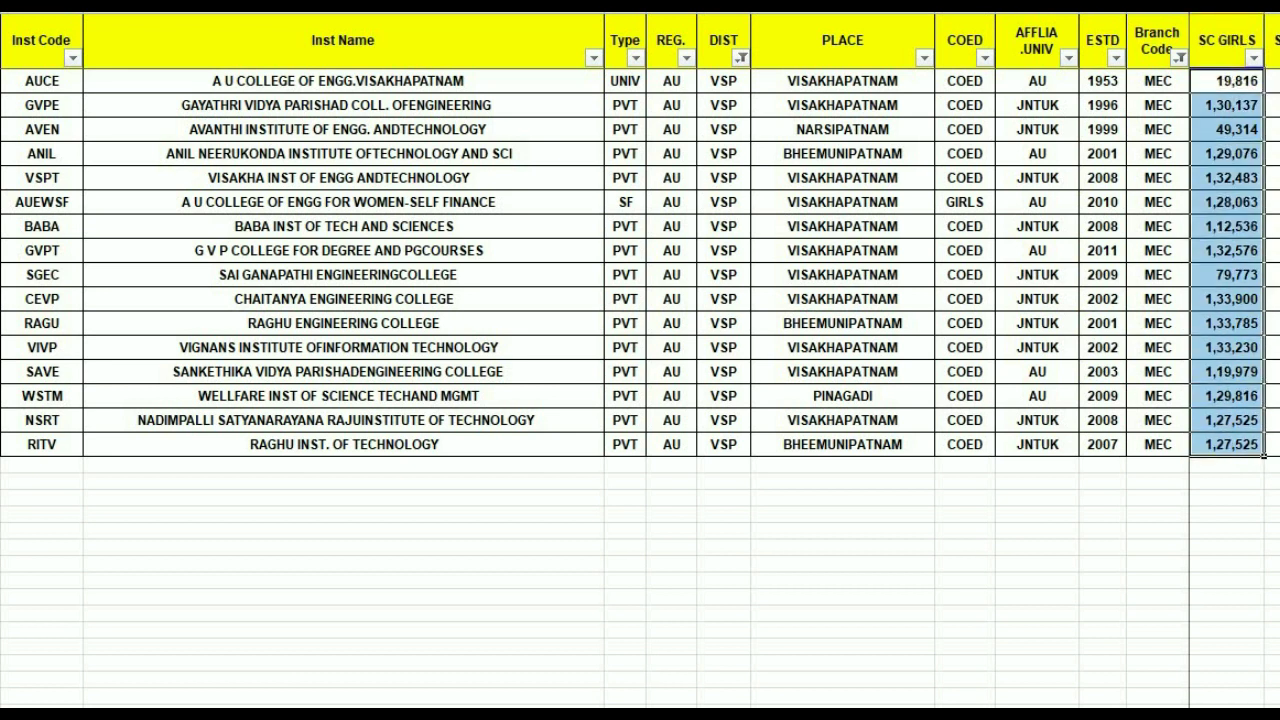
{"action": "left_click", "coordinate": [1213, 207]}
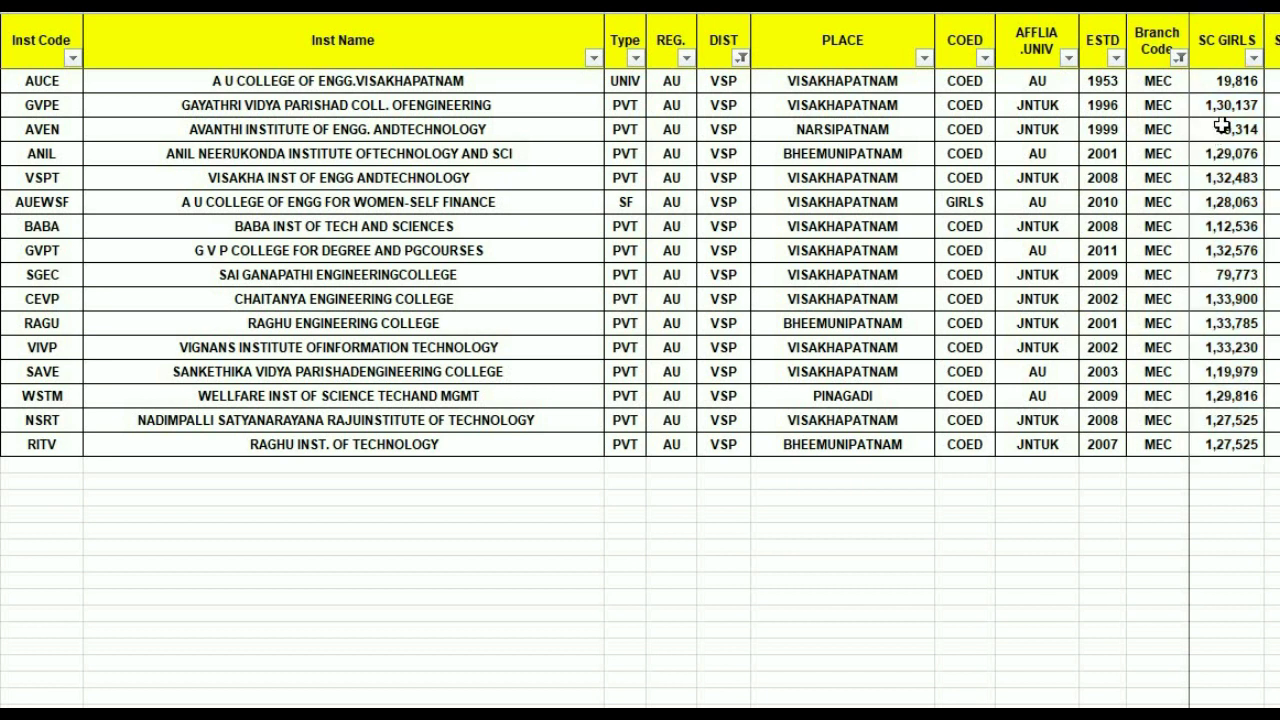
{"action": "left_click_drag", "start_coordinate": [1225, 105], "coordinate": [1222, 202]}
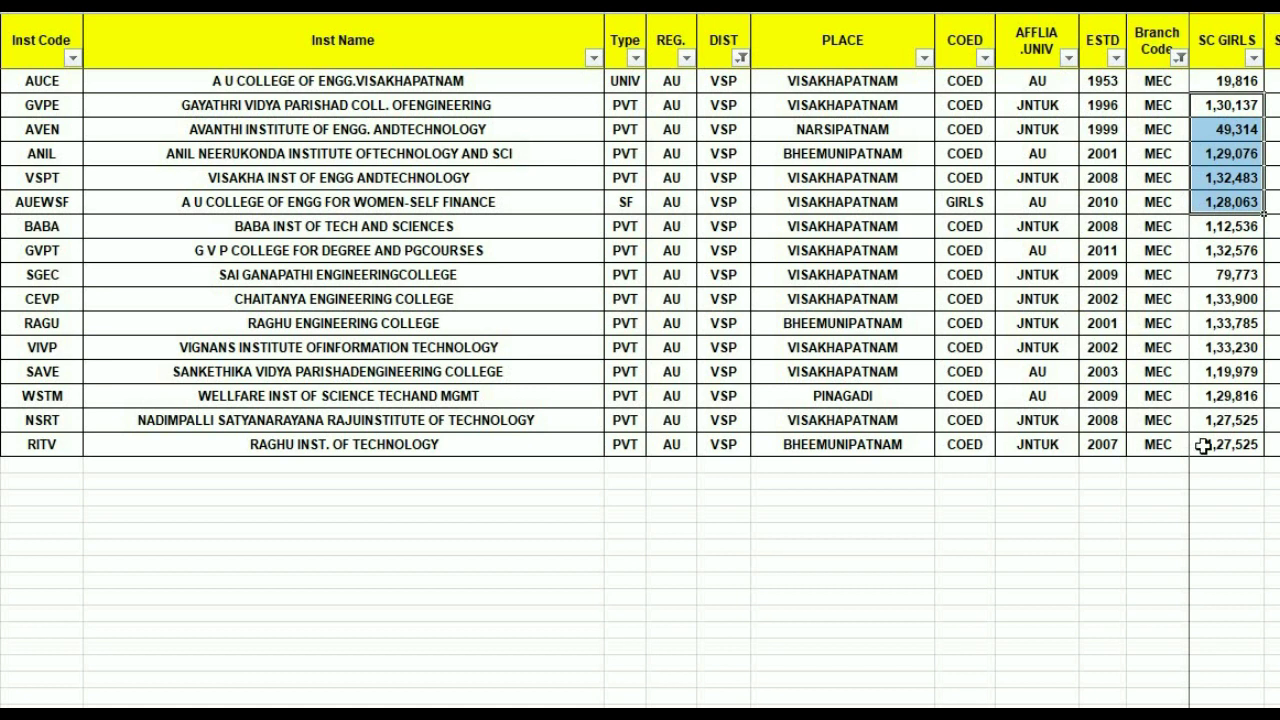
{"action": "left_click_drag", "start_coordinate": [1230, 440], "coordinate": [1238, 100]}
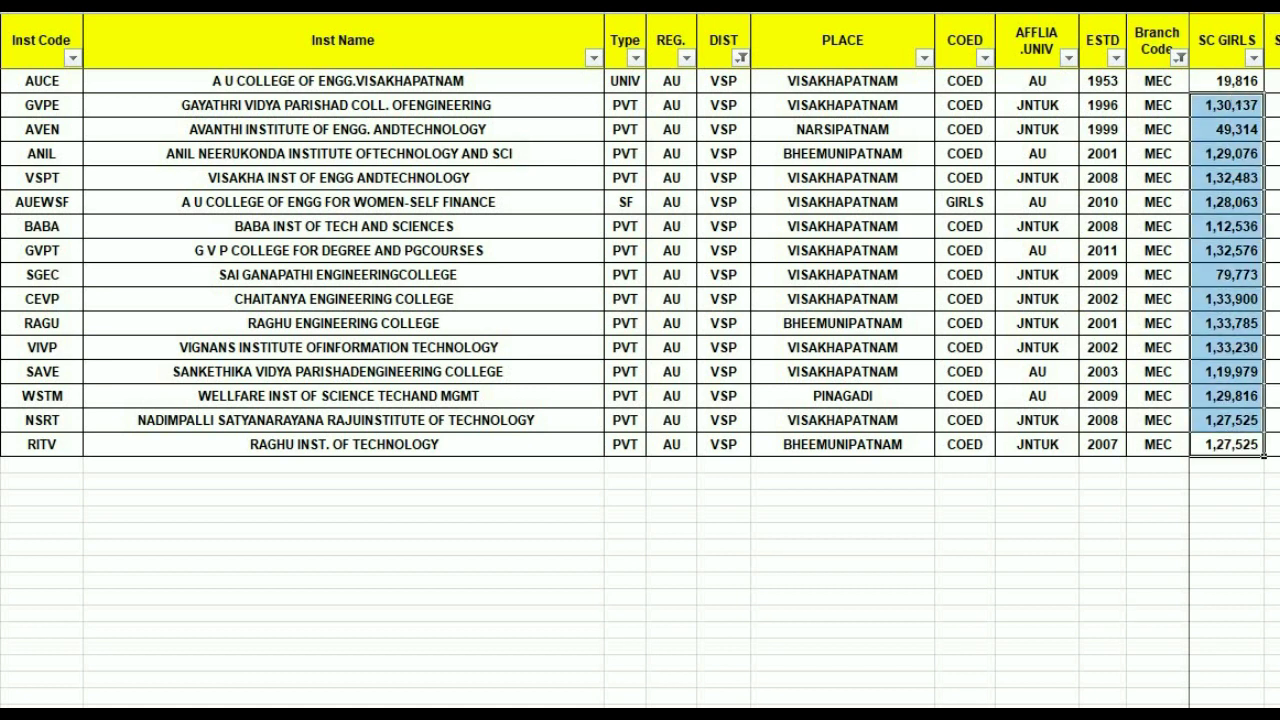
Examine the MEC colleges' remaining category ranks from BCA BOYS onward and their college fees.
{"action": "scroll", "coordinate": [1228, 260], "scroll_direction": "right", "scroll_amount": 4}
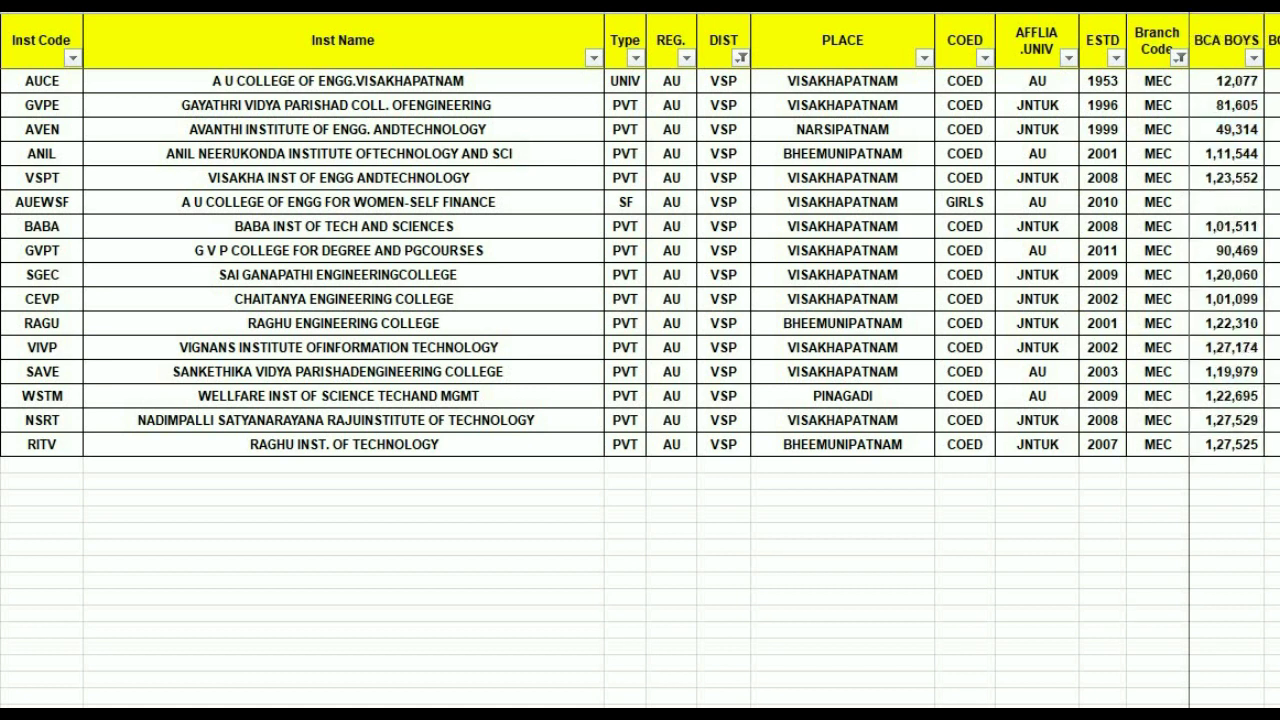
{"action": "scroll", "coordinate": [1228, 260], "scroll_direction": "right", "scroll_amount": 4}
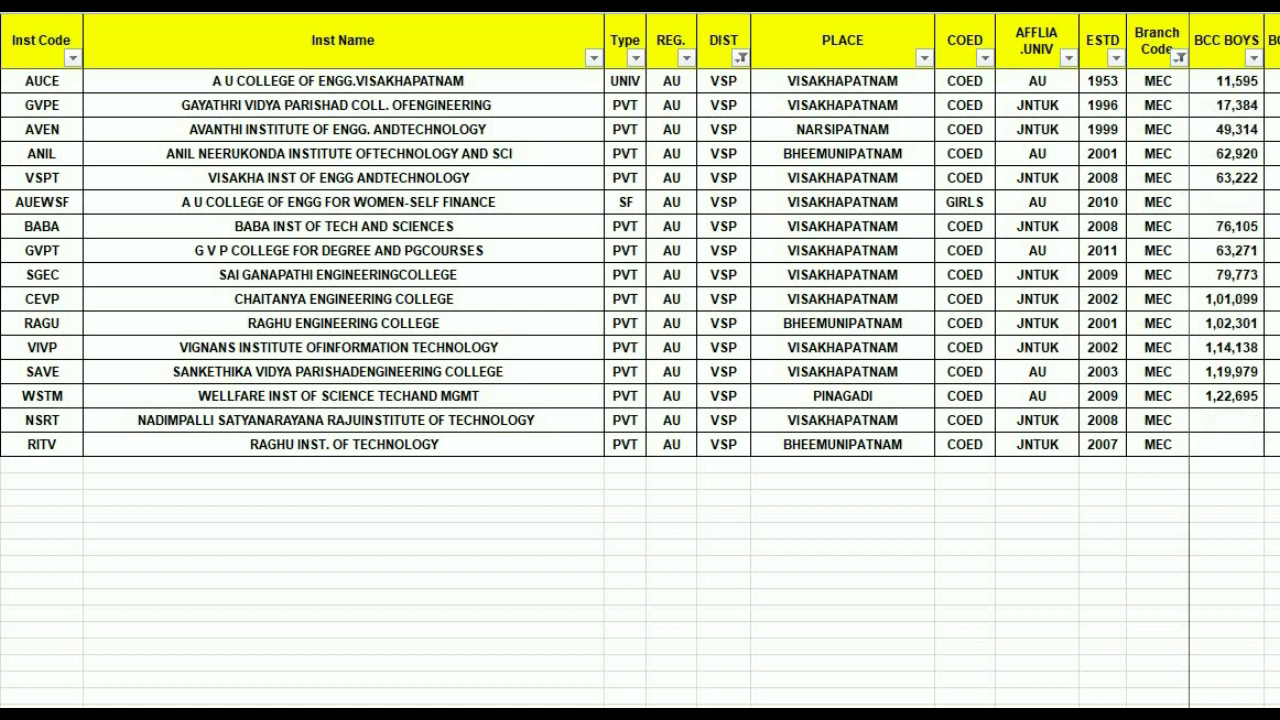
{"action": "scroll", "coordinate": [1228, 260], "scroll_direction": "right", "scroll_amount": 4}
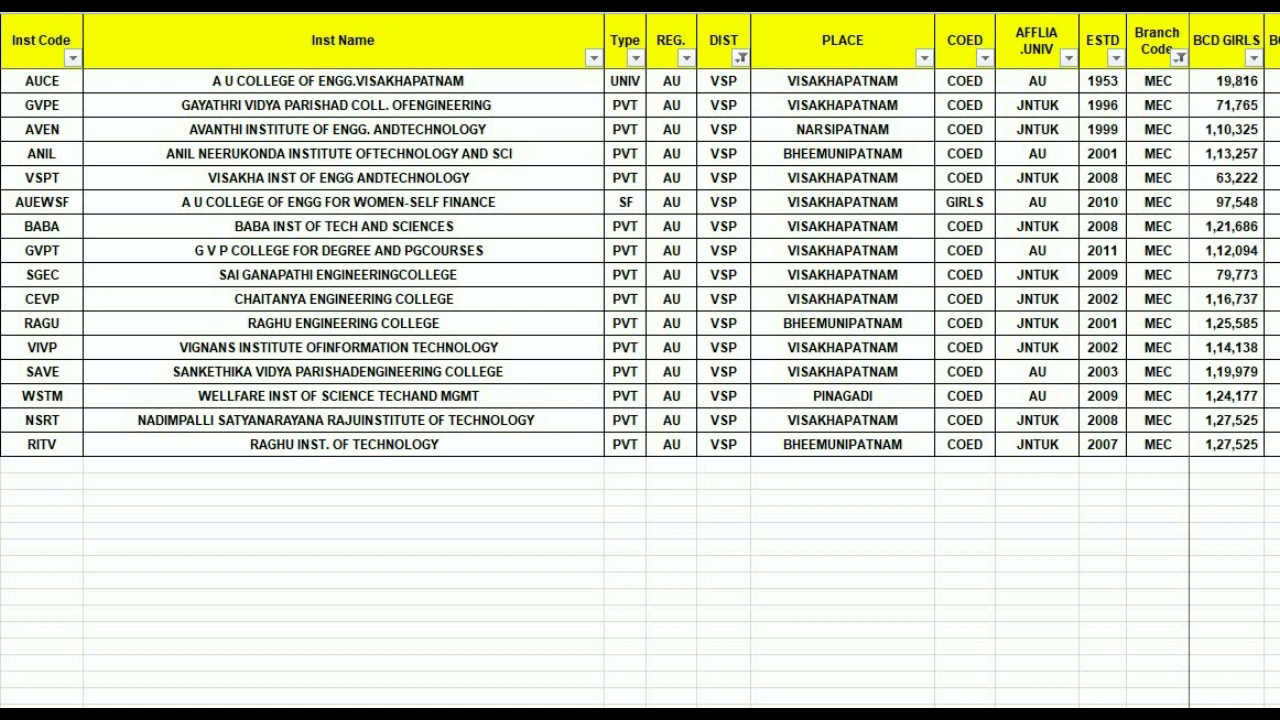
{"action": "scroll", "coordinate": [1228, 260], "scroll_direction": "right", "scroll_amount": 3}
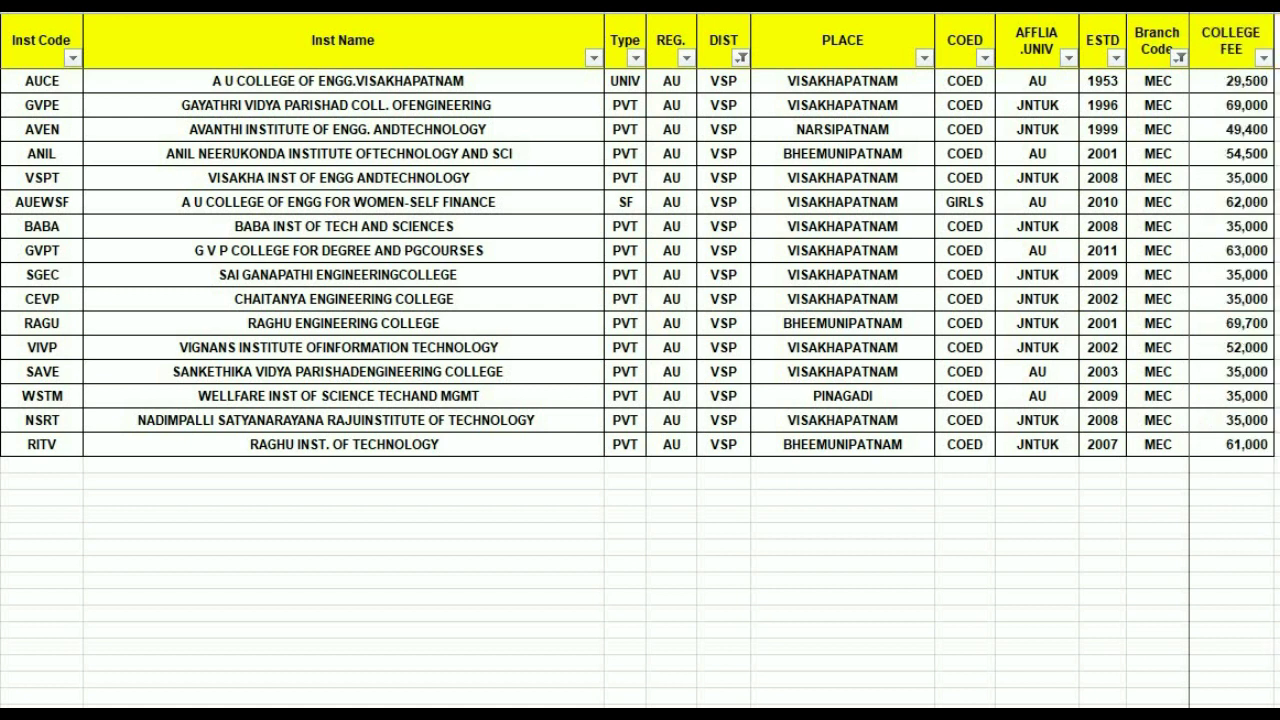
{"action": "scroll", "coordinate": [1228, 260], "scroll_direction": "left", "scroll_amount": 16}
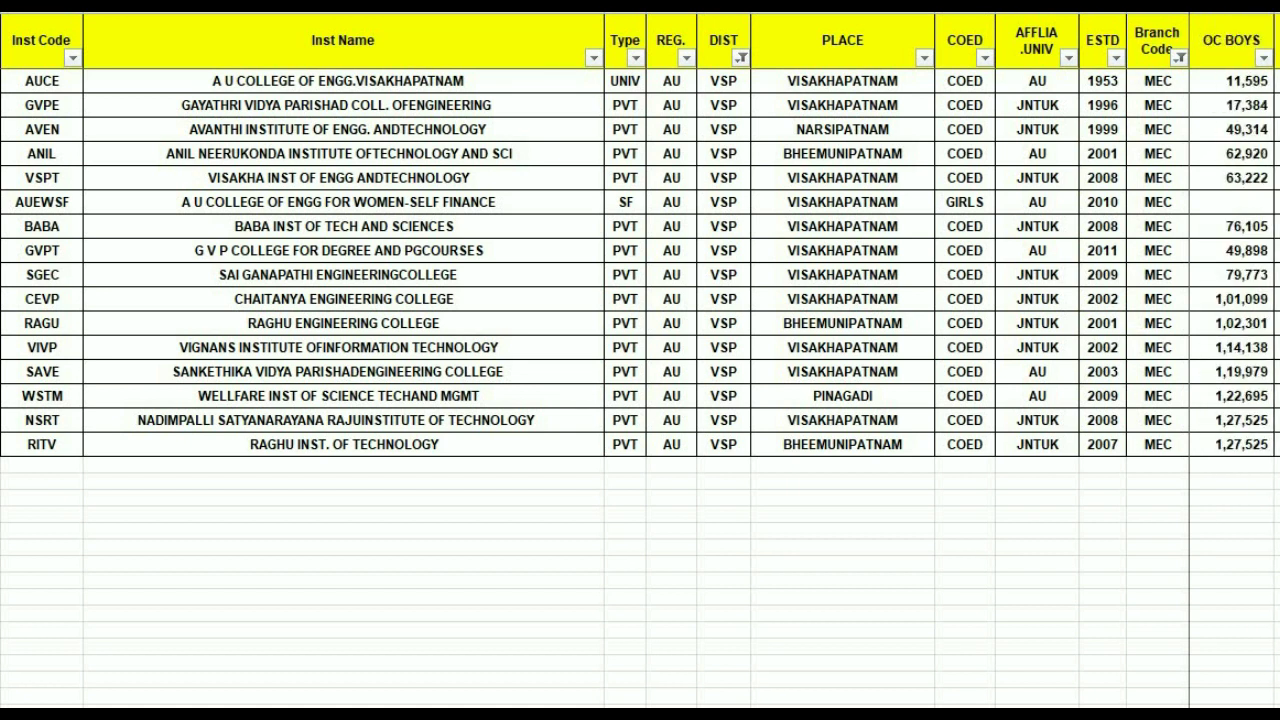
Reset the Branch Code filter to show all branches.
{"action": "left_click", "coordinate": [1180, 57]}
{"action": "left_click", "coordinate": [990, 261]}
{"action": "left_click", "coordinate": [1046, 465]}
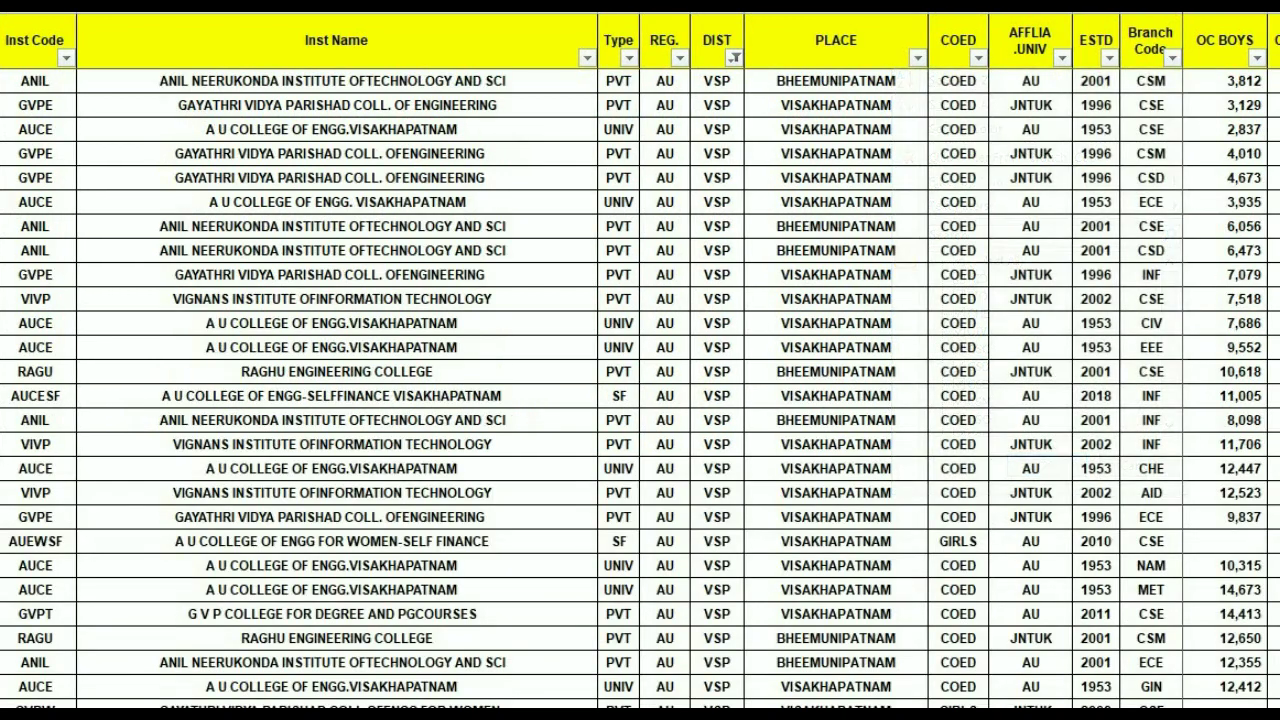
Look through the district's full list of colleges and branches with their OC BOYS ranks.
{"action": "left_click", "coordinate": [1274, 420]}
{"action": "left_click_drag", "start_coordinate": [1000, 714], "coordinate": [895, 692]}
{"action": "scroll", "coordinate": [1220, 360], "scroll_direction": "down", "scroll_amount": 9}
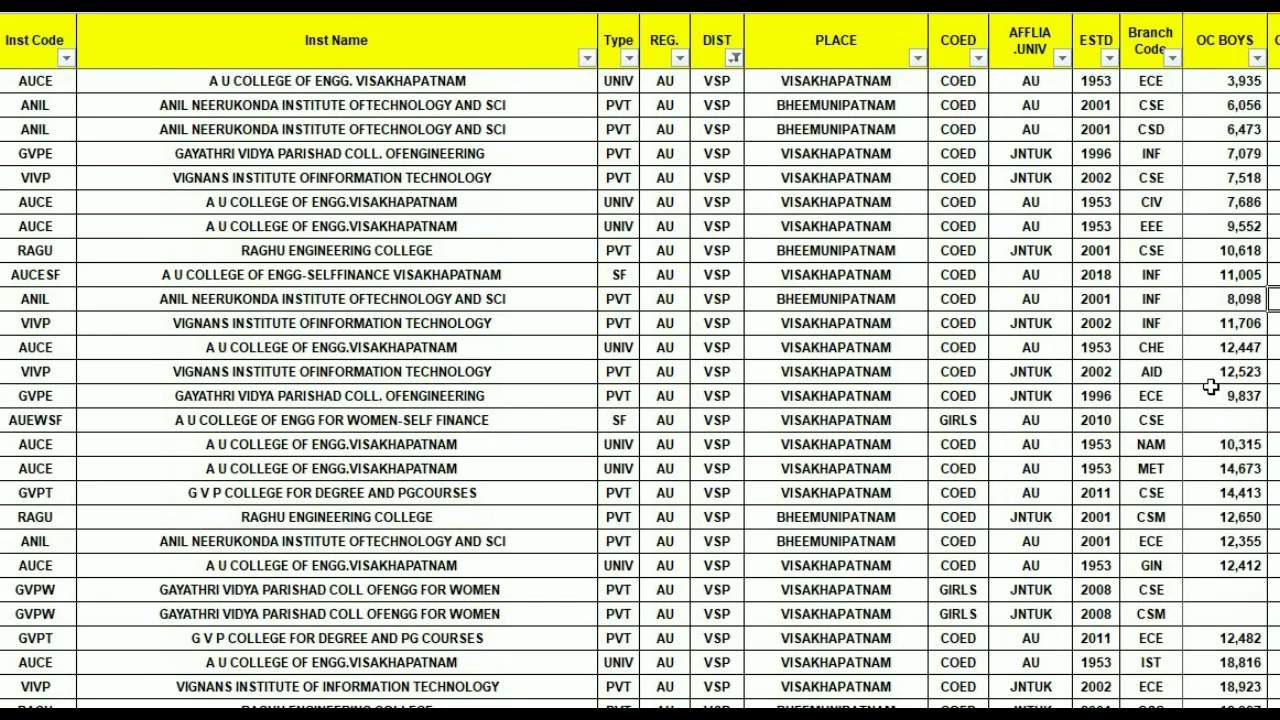
{"action": "scroll", "coordinate": [1212, 469], "scroll_direction": "down", "scroll_amount": 5}
{"action": "scroll", "coordinate": [1218, 490], "scroll_direction": "up", "scroll_amount": 11}
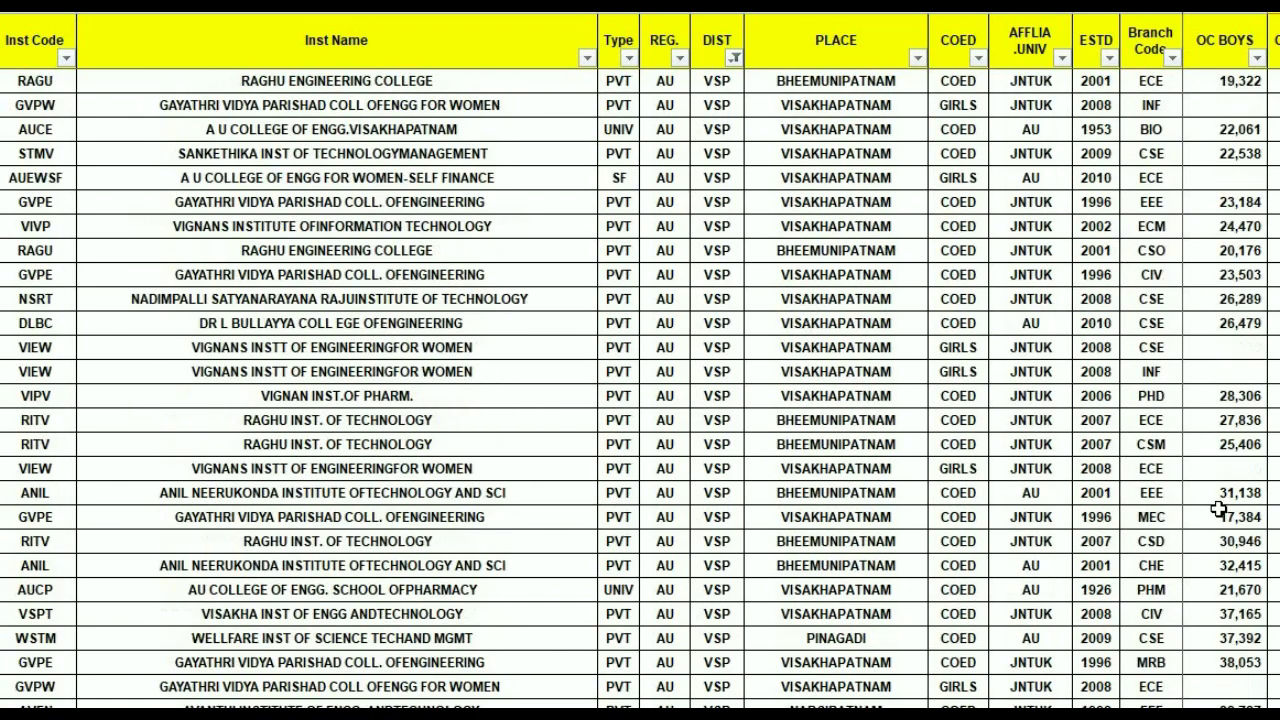
{"action": "scroll", "coordinate": [1225, 516], "scroll_direction": "up", "scroll_amount": 2}
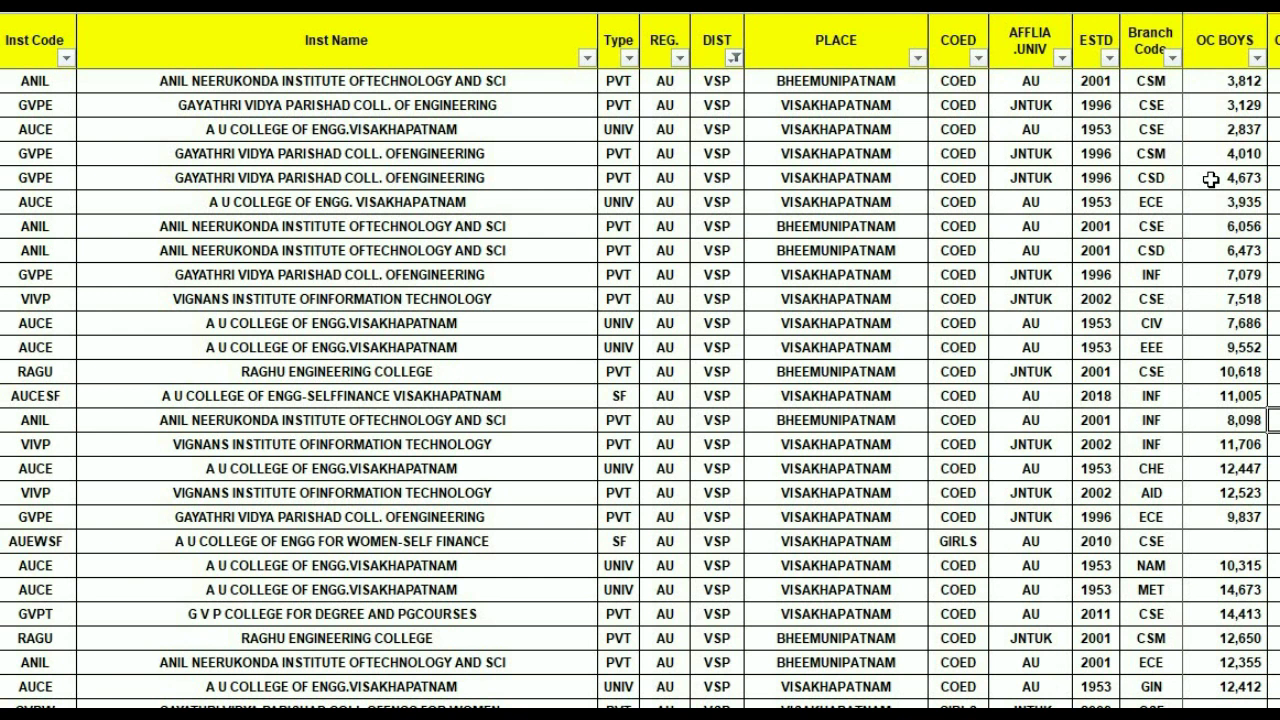
Filter the Branch Code column to show only AID.
{"action": "left_click", "coordinate": [1173, 60]}
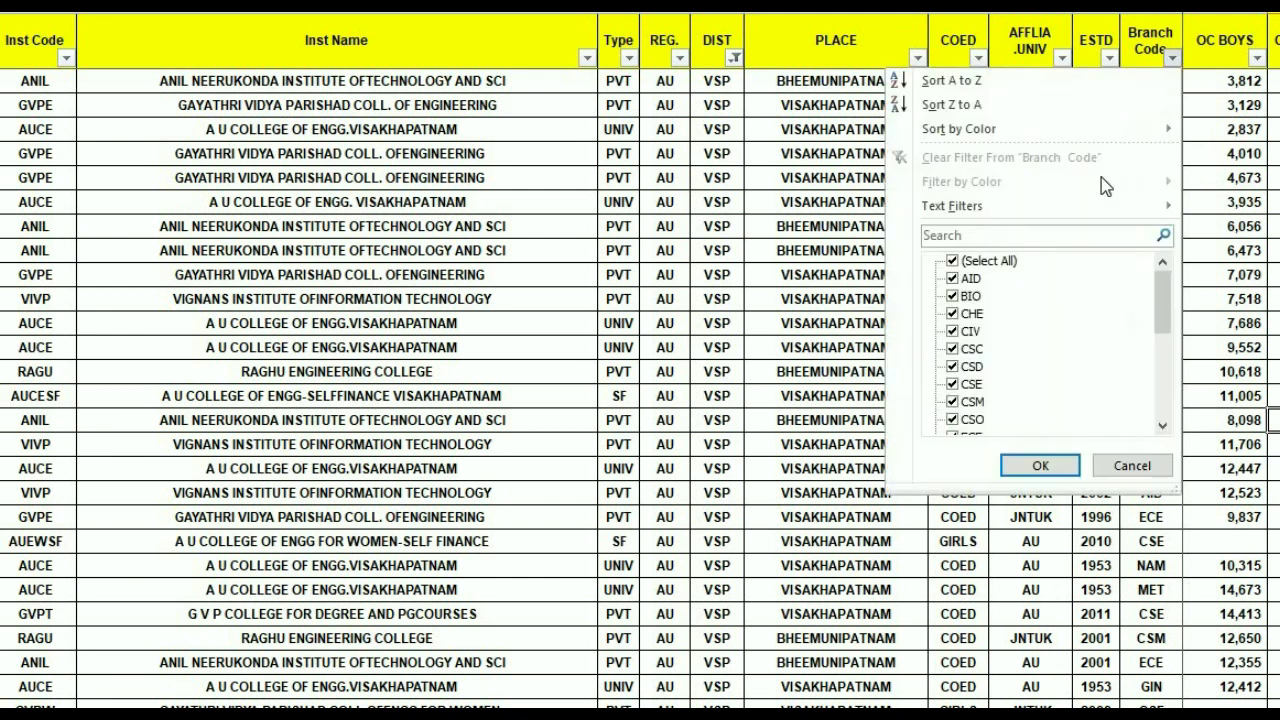
{"action": "left_click", "coordinate": [976, 261]}
{"action": "left_click", "coordinate": [973, 280]}
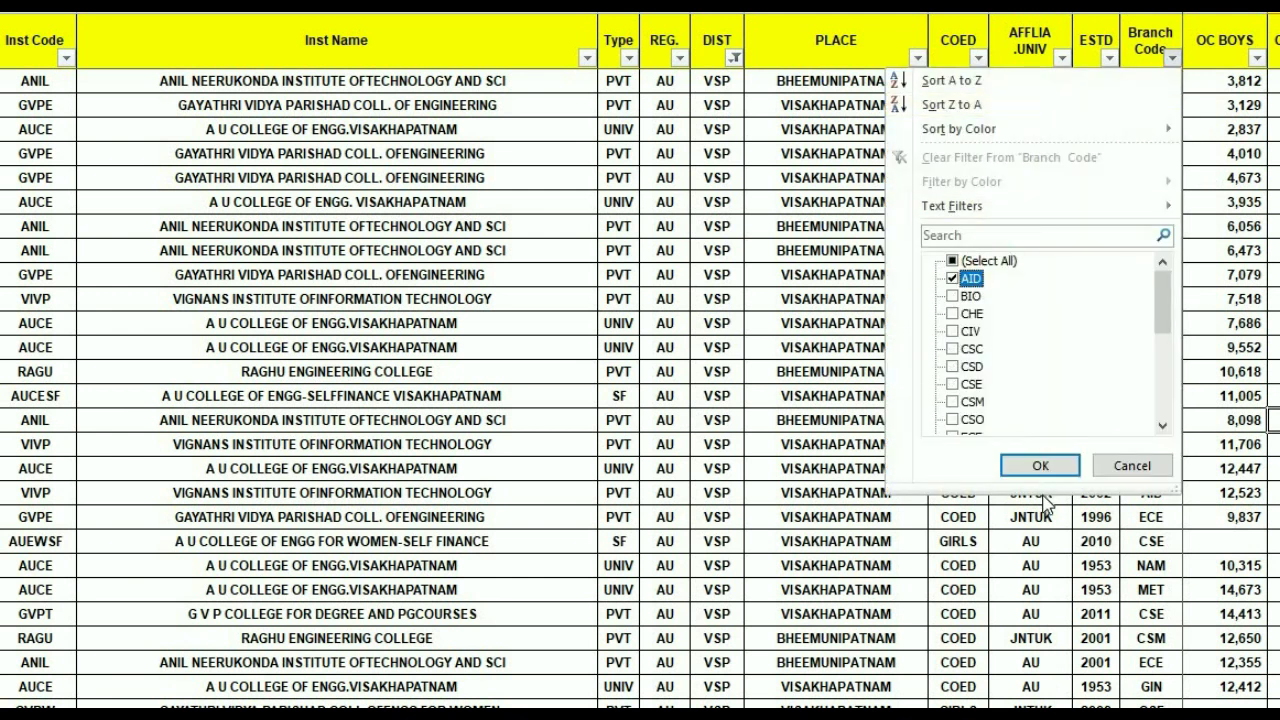
{"action": "left_click", "coordinate": [1040, 465]}
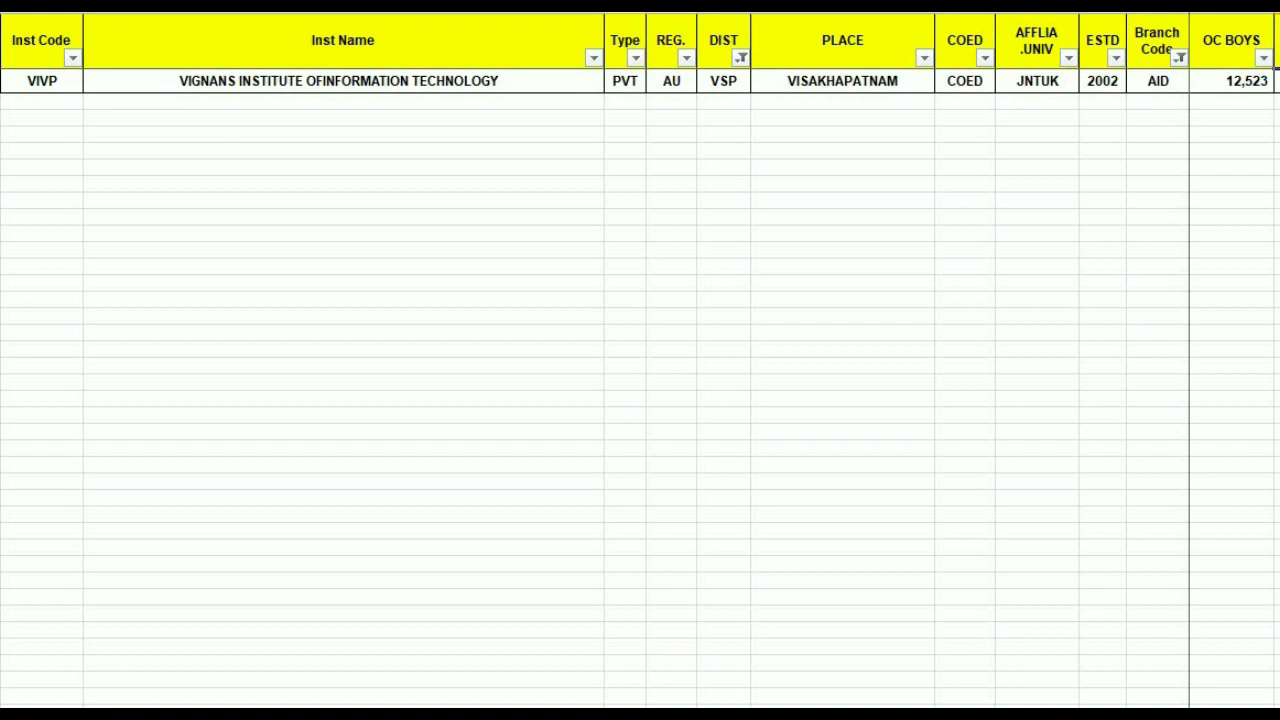
Hide the columns from Type through ESTD so that Branch Code sits directly beside Inst Name.
{"action": "left_click", "coordinate": [625, 12]}
{"action": "left_click_drag", "start_coordinate": [645, 17], "coordinate": [1150, 15]}
{"action": "key", "text": "ctrl+0"}
{"action": "left_click", "coordinate": [1014, 250]}
Look up the full branch name for AID in the AP EAMCET DETAILS workbook and return to Last Rank Details.
{"action": "left_click", "coordinate": [626, 82]}
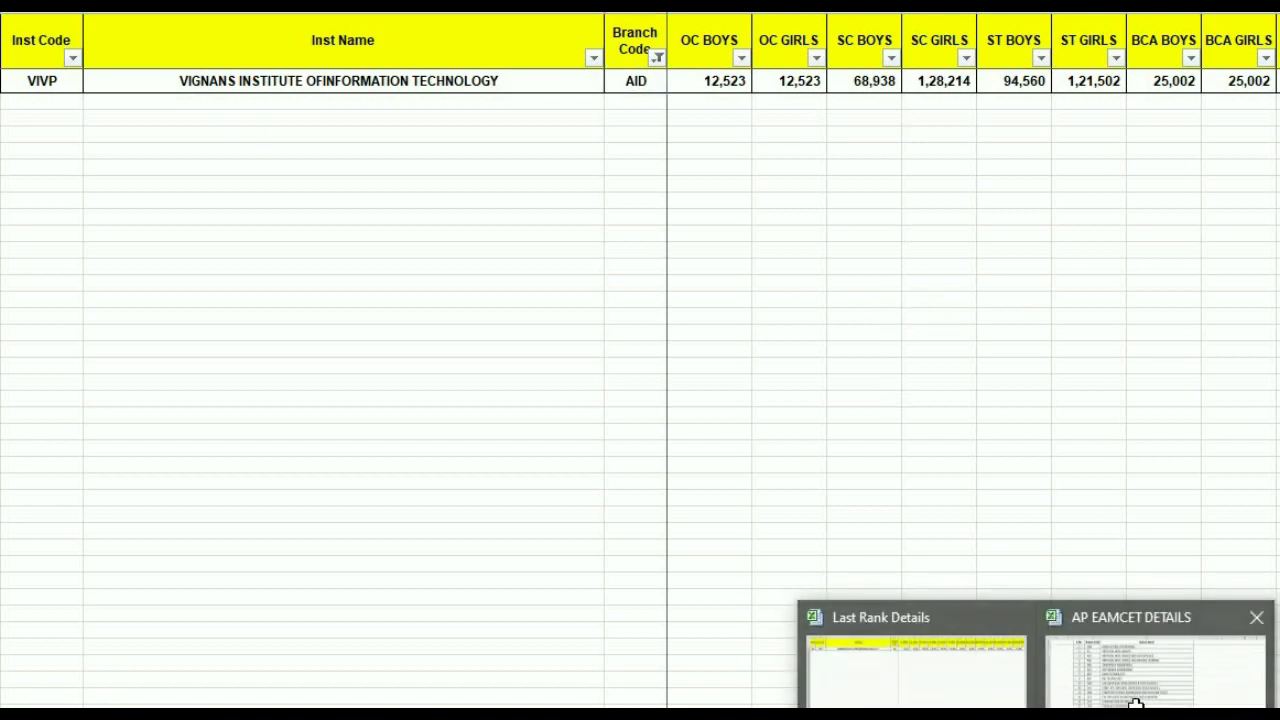
{"action": "left_click", "coordinate": [1137, 694]}
{"action": "left_click", "coordinate": [477, 123]}
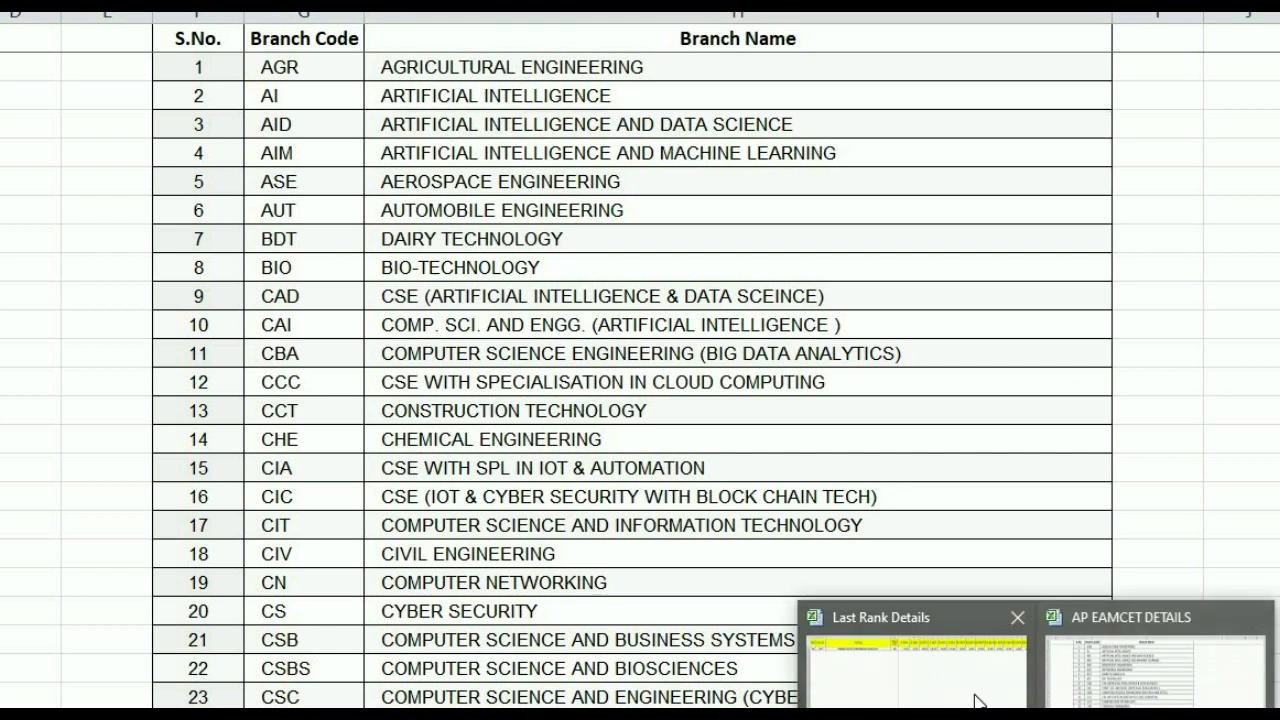
{"action": "left_click", "coordinate": [900, 694]}
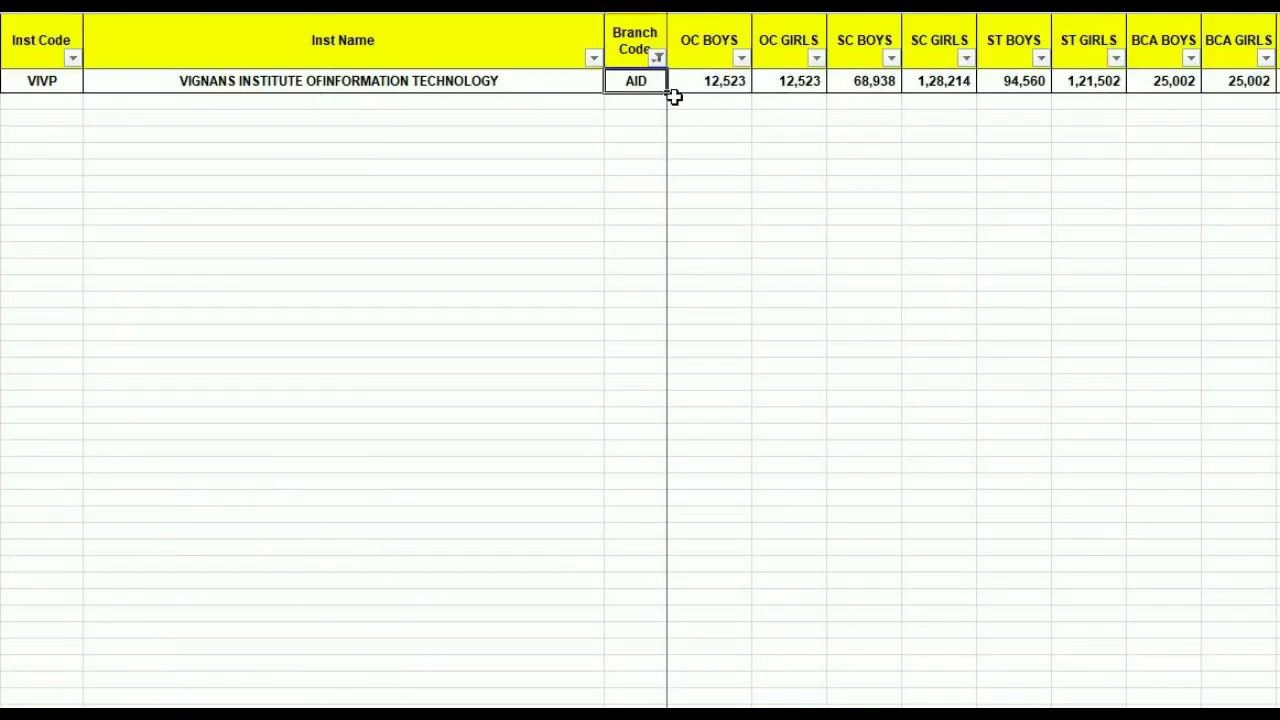
Go through the AID college's ranks one category at a time, from OC BOYS to BCA GIRLS.
{"action": "left_click", "coordinate": [744, 83]}
{"action": "left_click", "coordinate": [789, 85]}
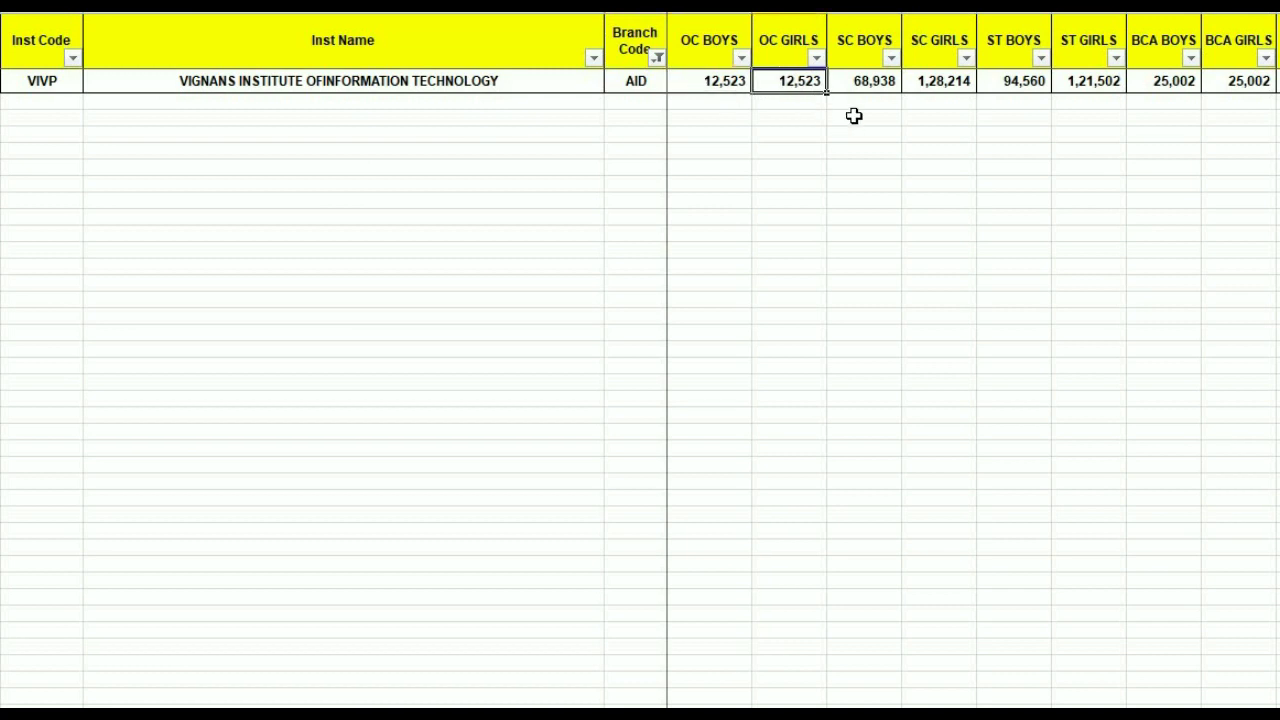
{"action": "left_click", "coordinate": [873, 88]}
{"action": "left_click", "coordinate": [940, 86]}
{"action": "left_click", "coordinate": [1017, 85]}
{"action": "left_click", "coordinate": [1108, 83]}
{"action": "left_click", "coordinate": [1169, 80]}
{"action": "left_click", "coordinate": [1232, 86]}
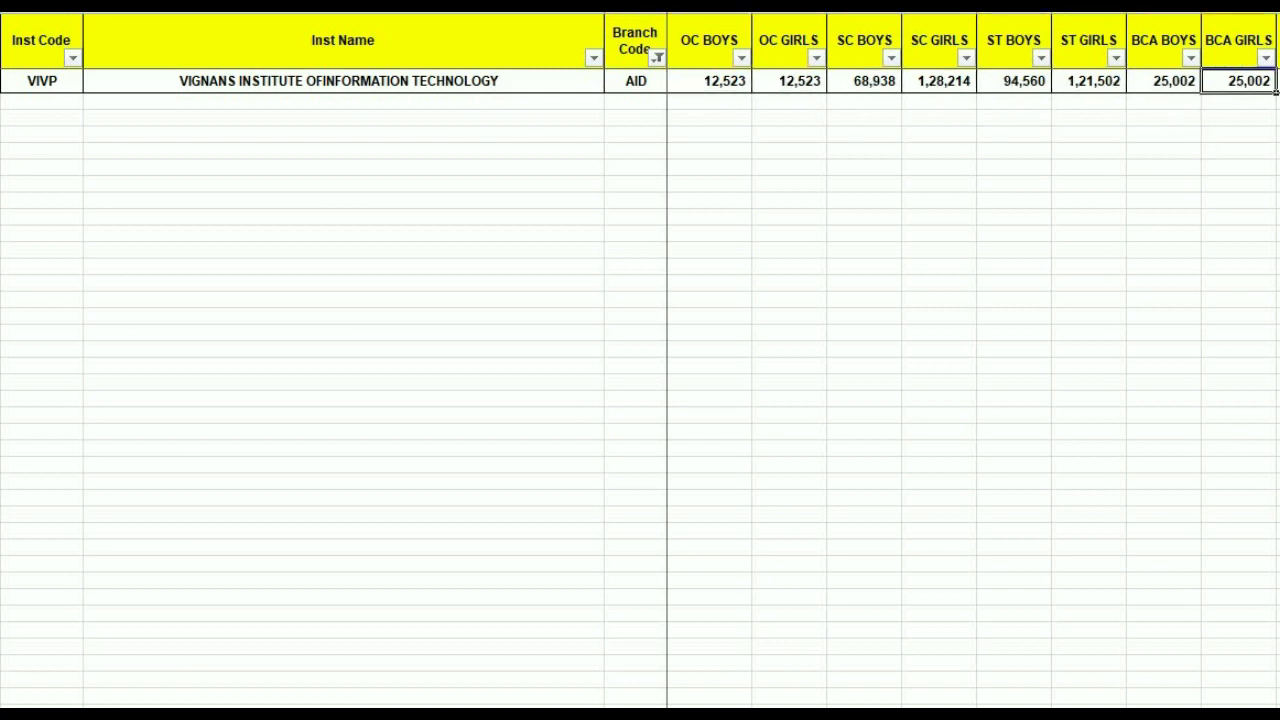
Examine the AID college's BCB to OC EWS ranks and its college fee.
{"action": "scroll", "coordinate": [977, 360], "scroll_direction": "right", "scroll_amount": 5}
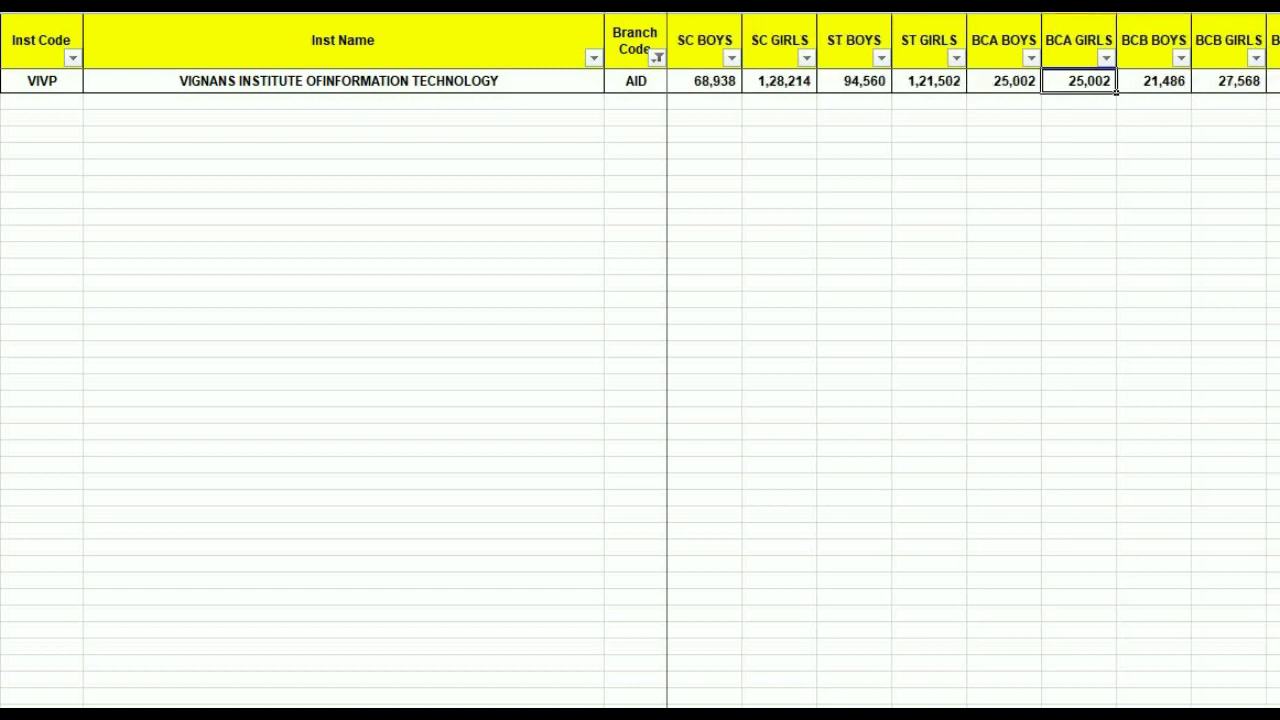
{"action": "scroll", "coordinate": [970, 360], "scroll_direction": "right", "scroll_amount": 2}
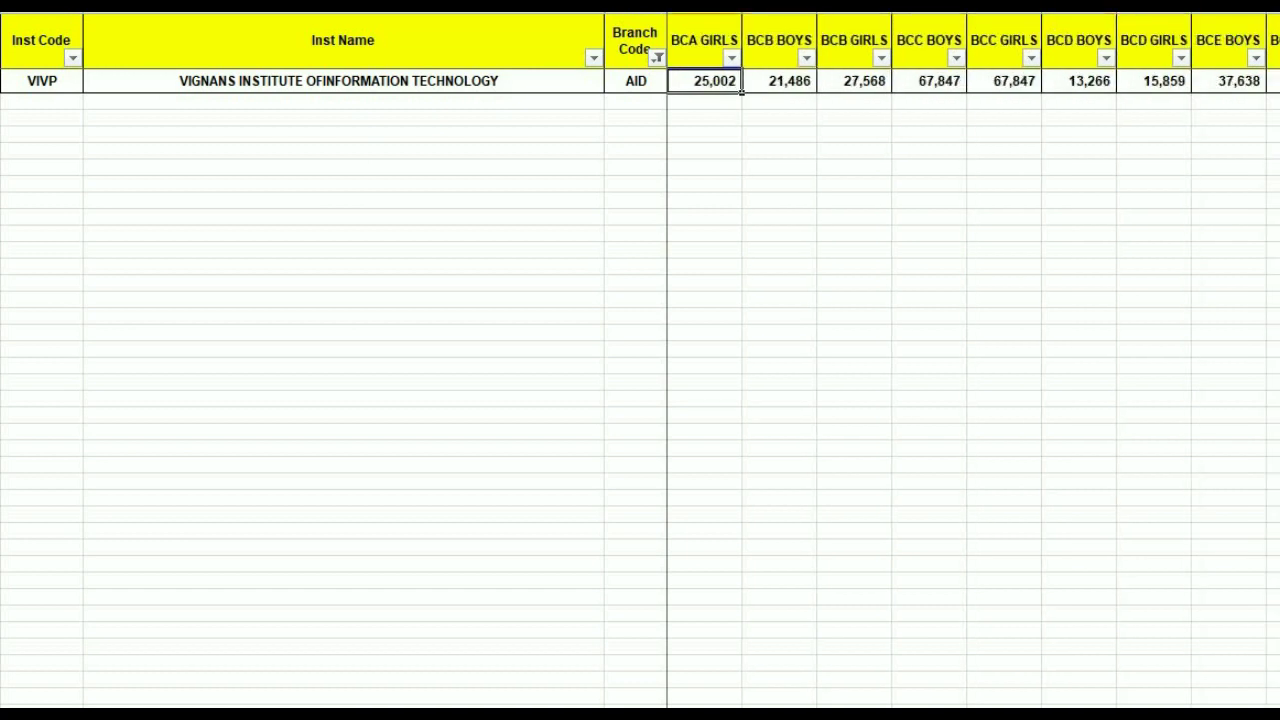
{"action": "scroll", "coordinate": [970, 360], "scroll_direction": "right", "scroll_amount": 2}
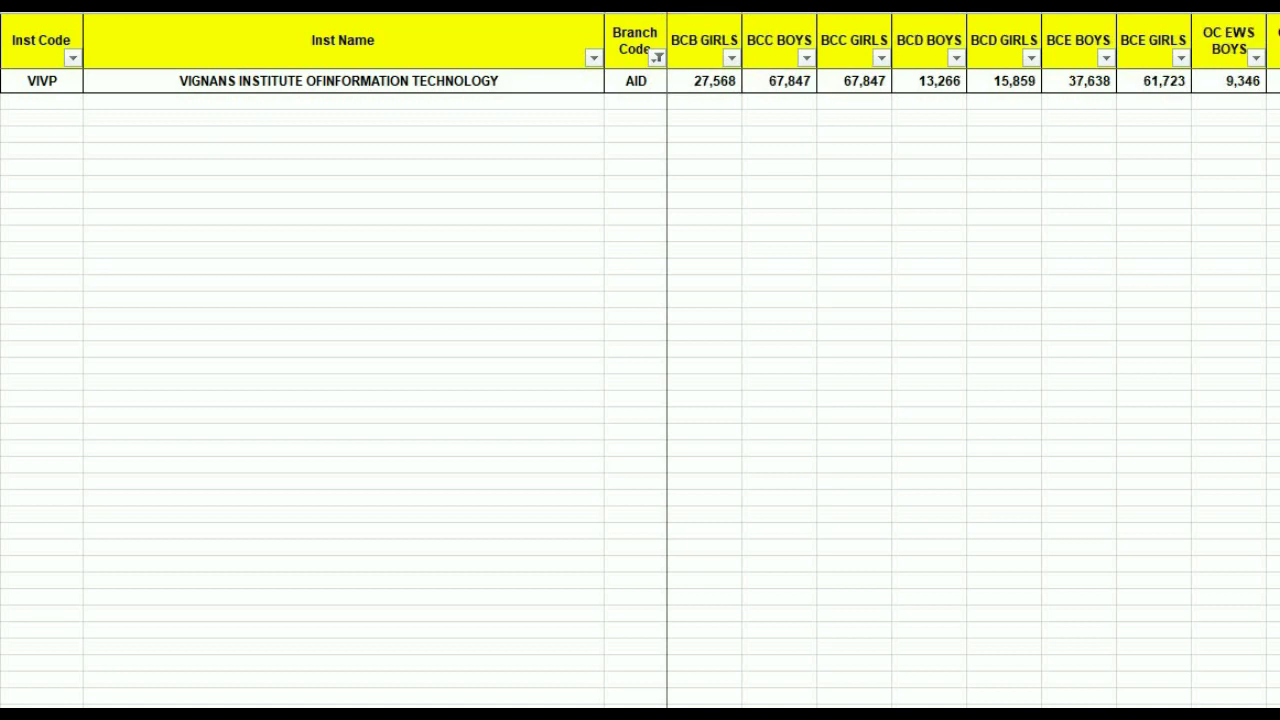
{"action": "scroll", "coordinate": [970, 360], "scroll_direction": "right", "scroll_amount": 1}
{"action": "scroll", "coordinate": [970, 360], "scroll_direction": "right", "scroll_amount": 1}
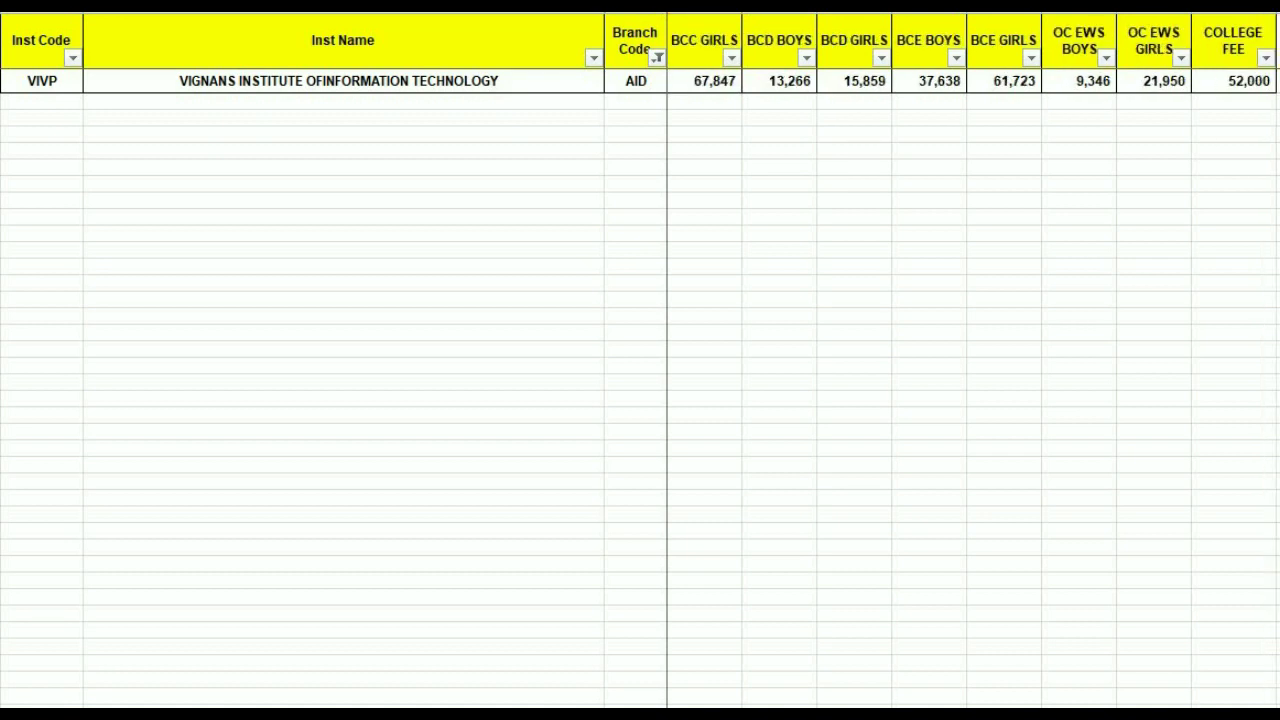
{"action": "scroll", "coordinate": [970, 360], "scroll_direction": "left", "scroll_amount": 8}
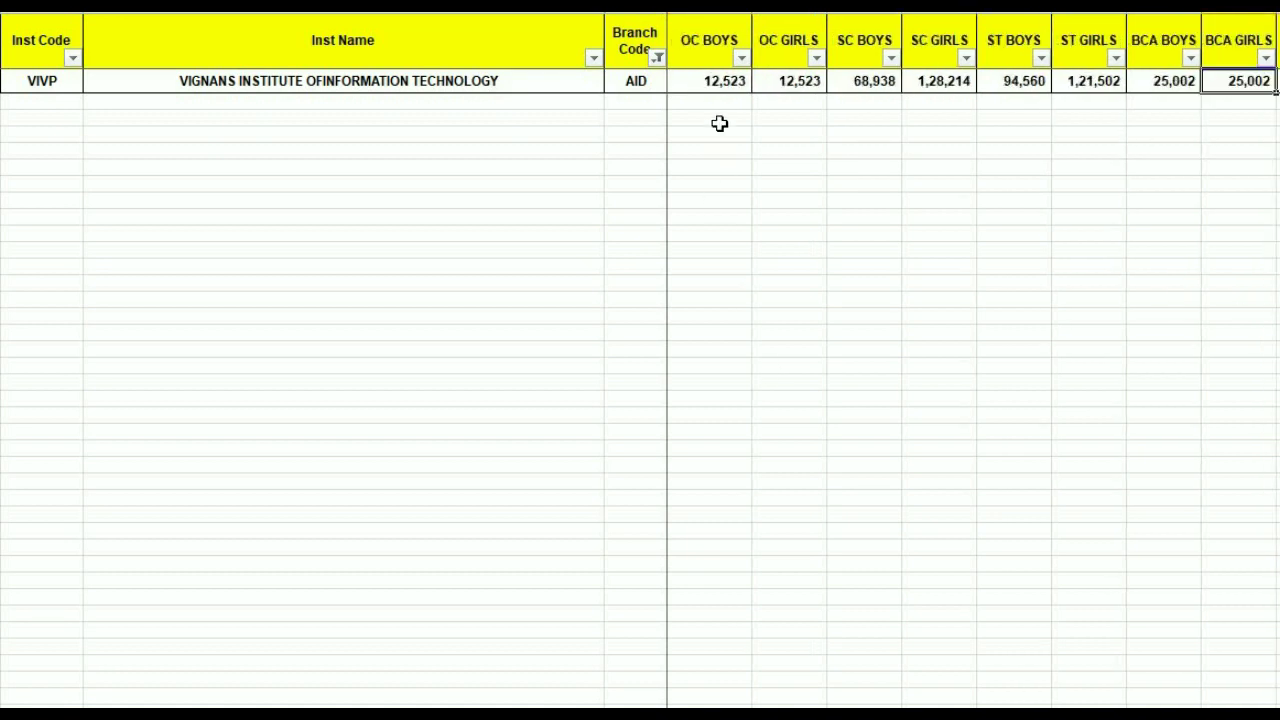
Change the Branch Code filter to show only BIO.
{"action": "left_click", "coordinate": [657, 57]}
{"action": "left_click", "coordinate": [474, 264]}
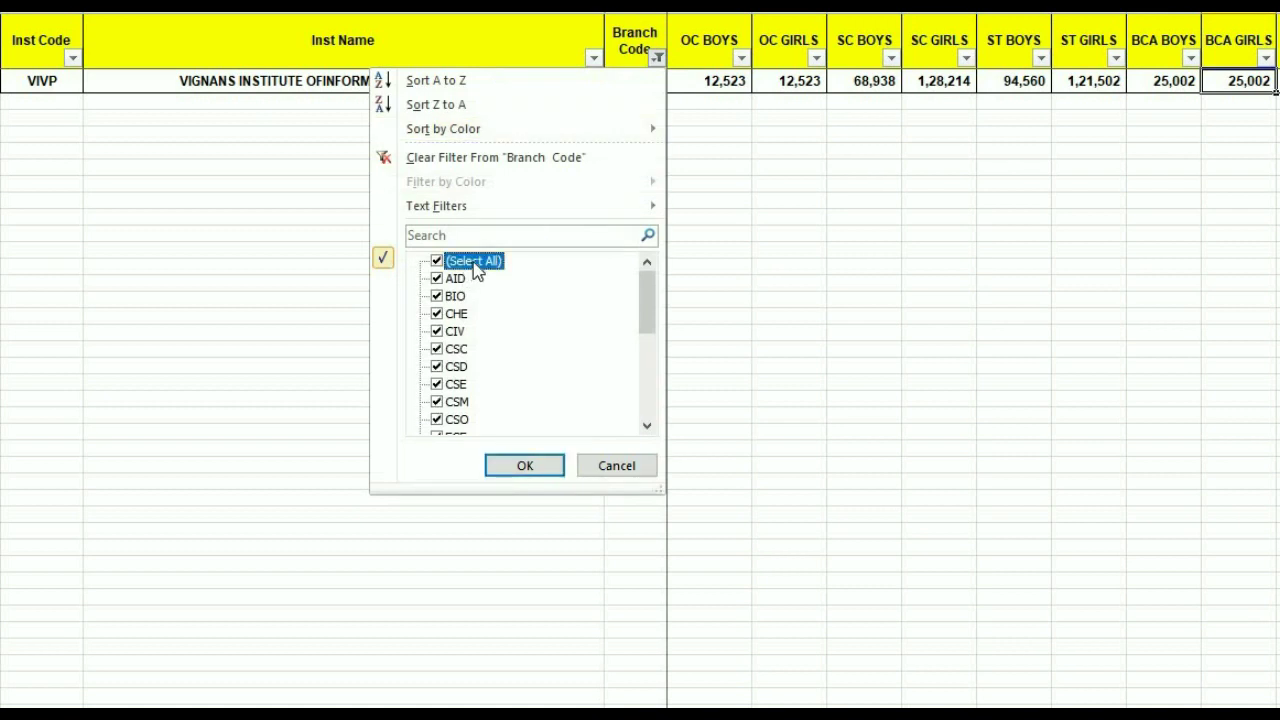
{"action": "left_click", "coordinate": [468, 266]}
{"action": "left_click", "coordinate": [455, 279]}
{"action": "left_click", "coordinate": [455, 279]}
{"action": "left_click", "coordinate": [455, 296]}
{"action": "left_click", "coordinate": [522, 465]}
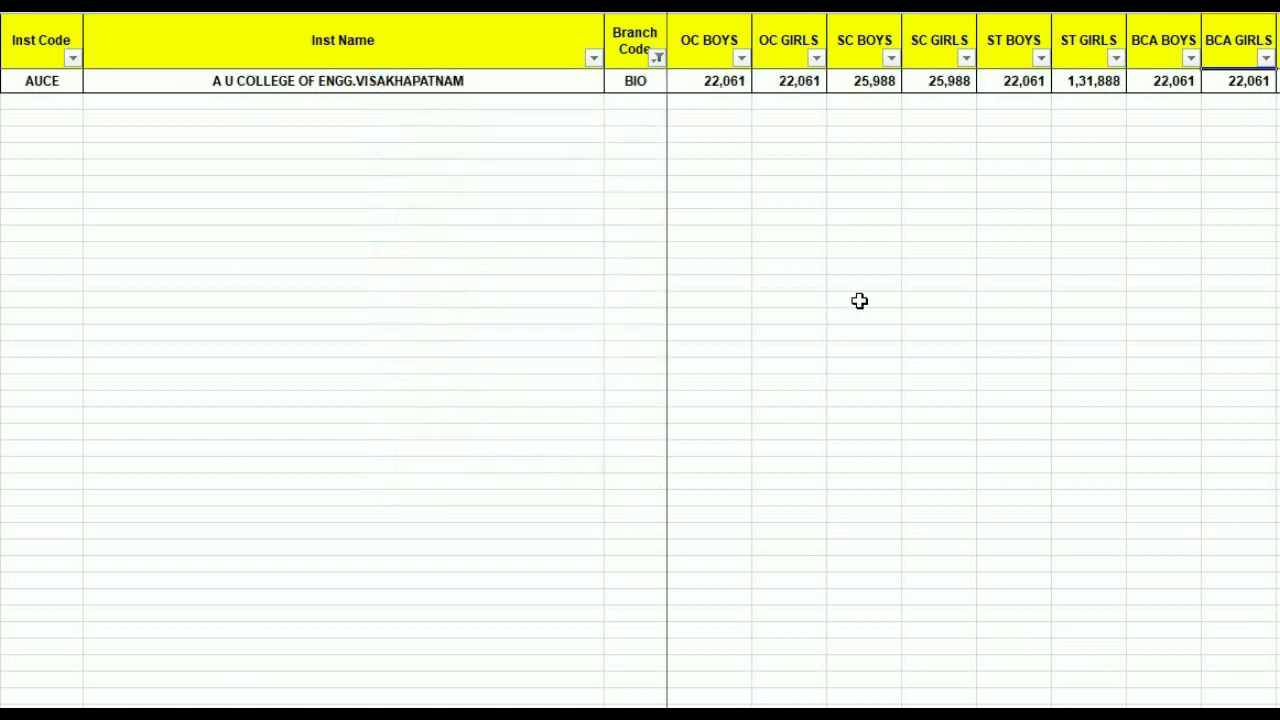
Look up the full branch name for BIO in the AP EAMCET DETAILS workbook and return to Last Rank Details.
{"action": "left_click", "coordinate": [1160, 655]}
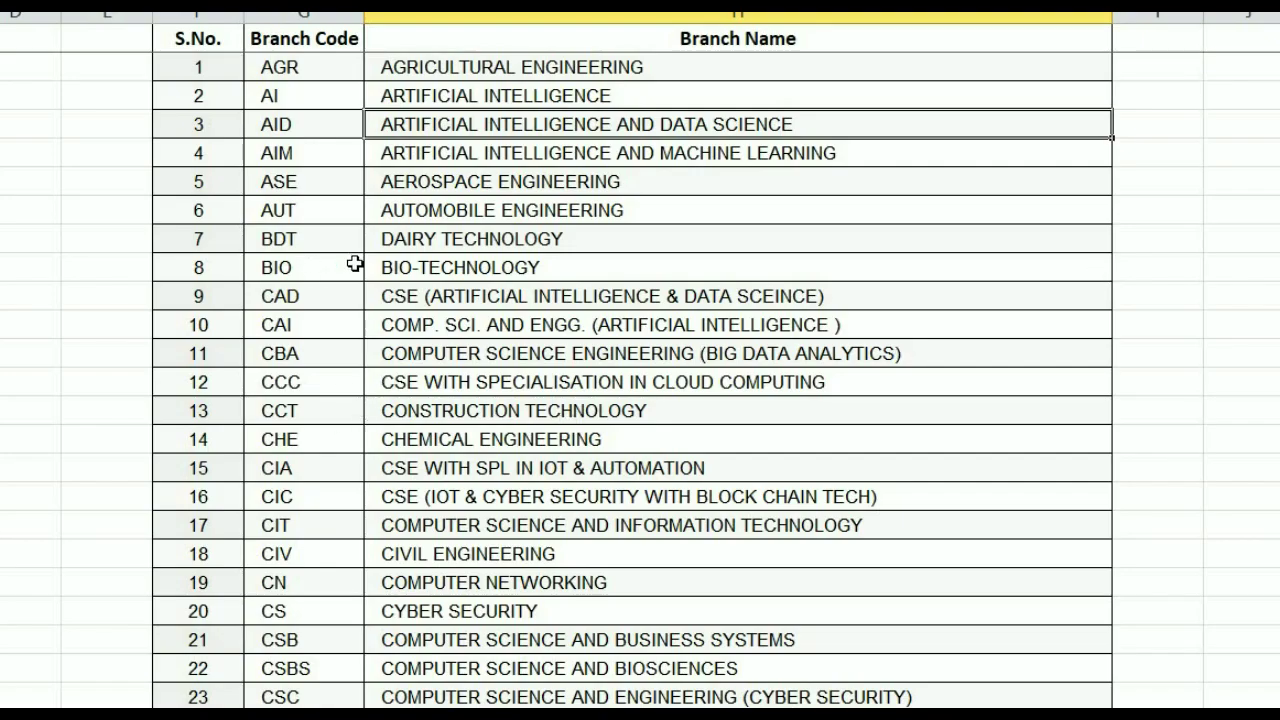
{"action": "left_click_drag", "start_coordinate": [355, 263], "coordinate": [466, 266]}
{"action": "left_click", "coordinate": [1037, 714]}
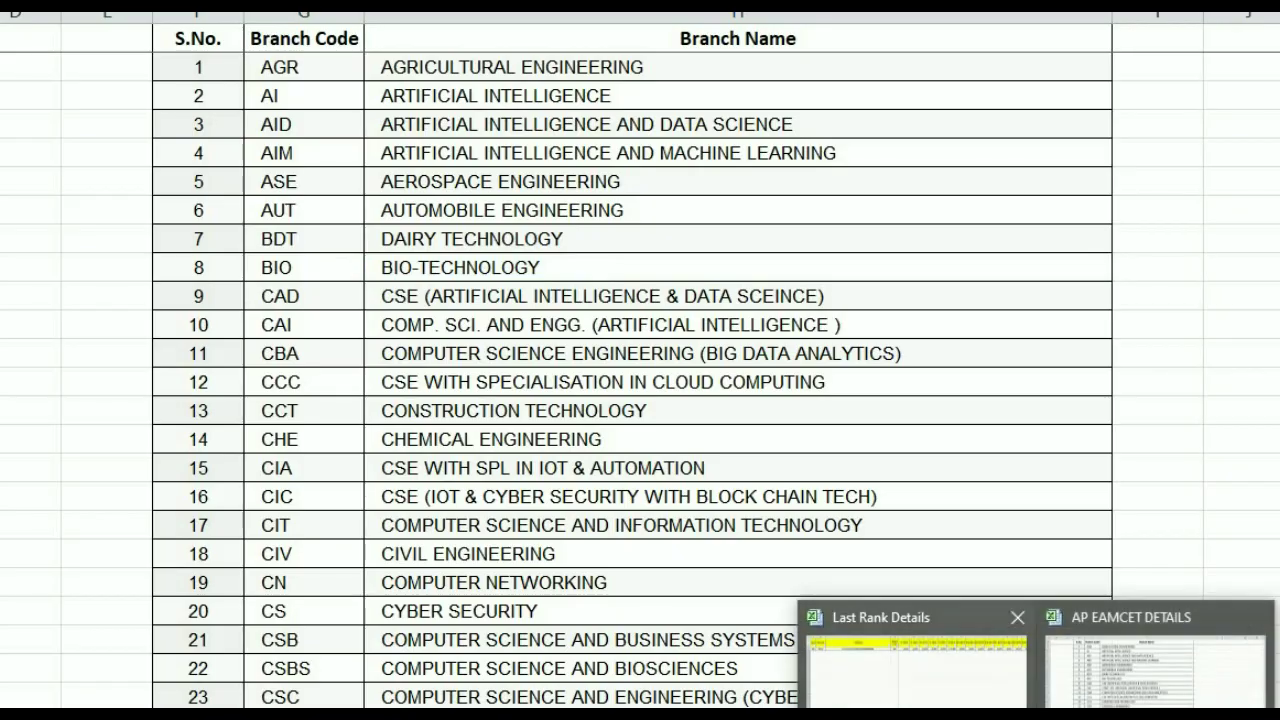
{"action": "left_click", "coordinate": [915, 660]}
{"action": "left_click", "coordinate": [785, 318]}
Go through the BIO college's name and its OC and SC ranks for boys and girls.
{"action": "left_click", "coordinate": [222, 82]}
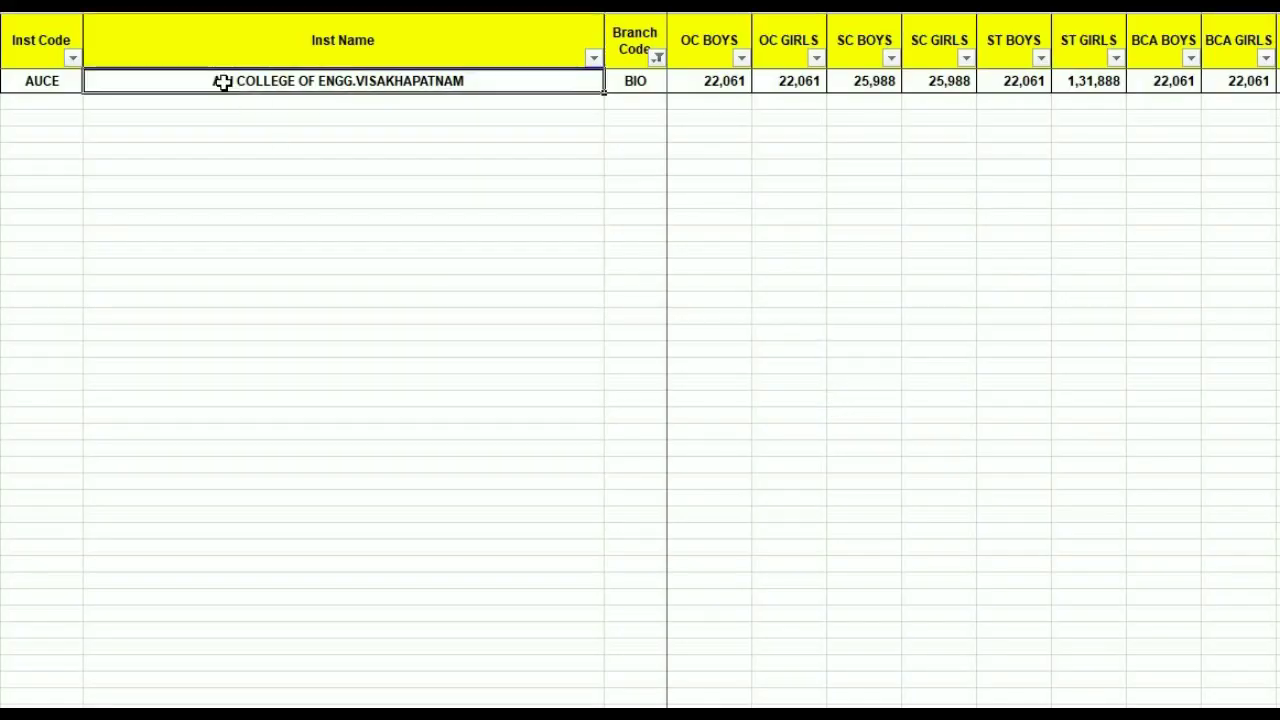
{"action": "left_click", "coordinate": [692, 85]}
{"action": "left_click", "coordinate": [772, 86]}
{"action": "left_click", "coordinate": [838, 82]}
{"action": "left_click", "coordinate": [738, 85]}
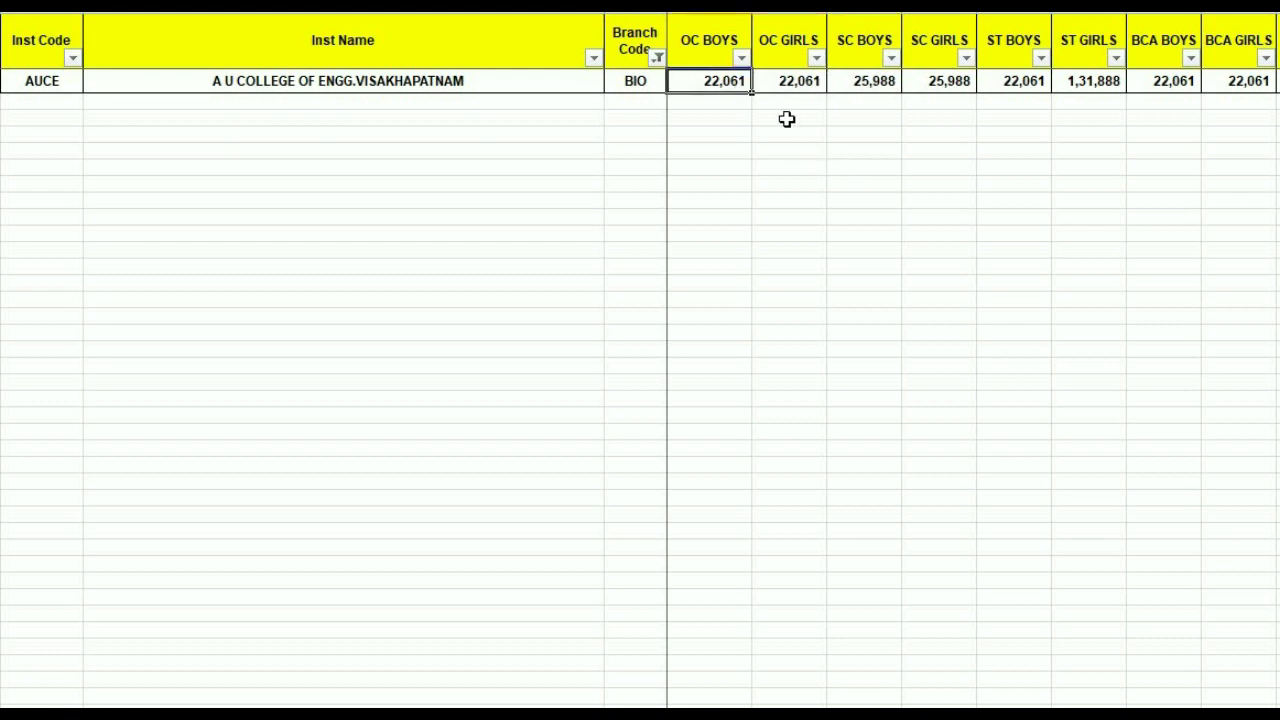
{"action": "left_click", "coordinate": [875, 80]}
{"action": "left_click", "coordinate": [939, 81]}
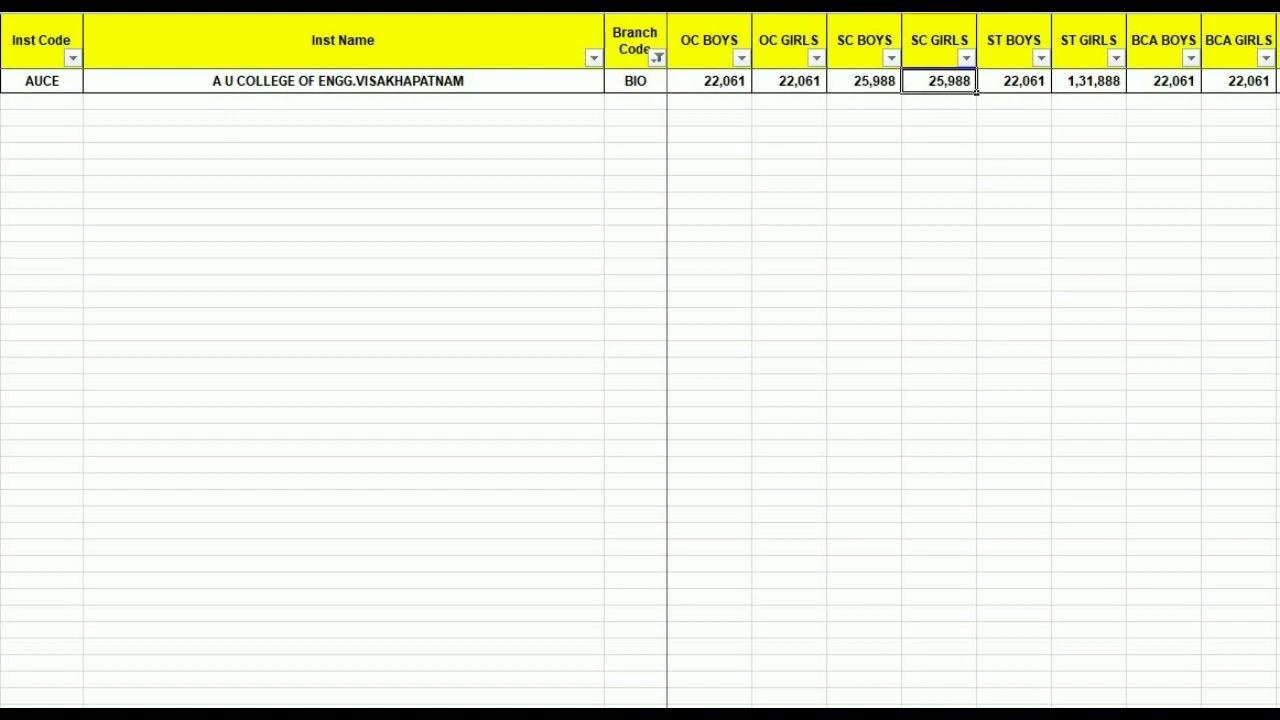
Examine the BIO college's remaining ranks through OC EWS and its college fee.
{"action": "scroll", "coordinate": [970, 360], "scroll_direction": "right", "scroll_amount": 3}
{"action": "scroll", "coordinate": [970, 360], "scroll_direction": "right", "scroll_amount": 5}
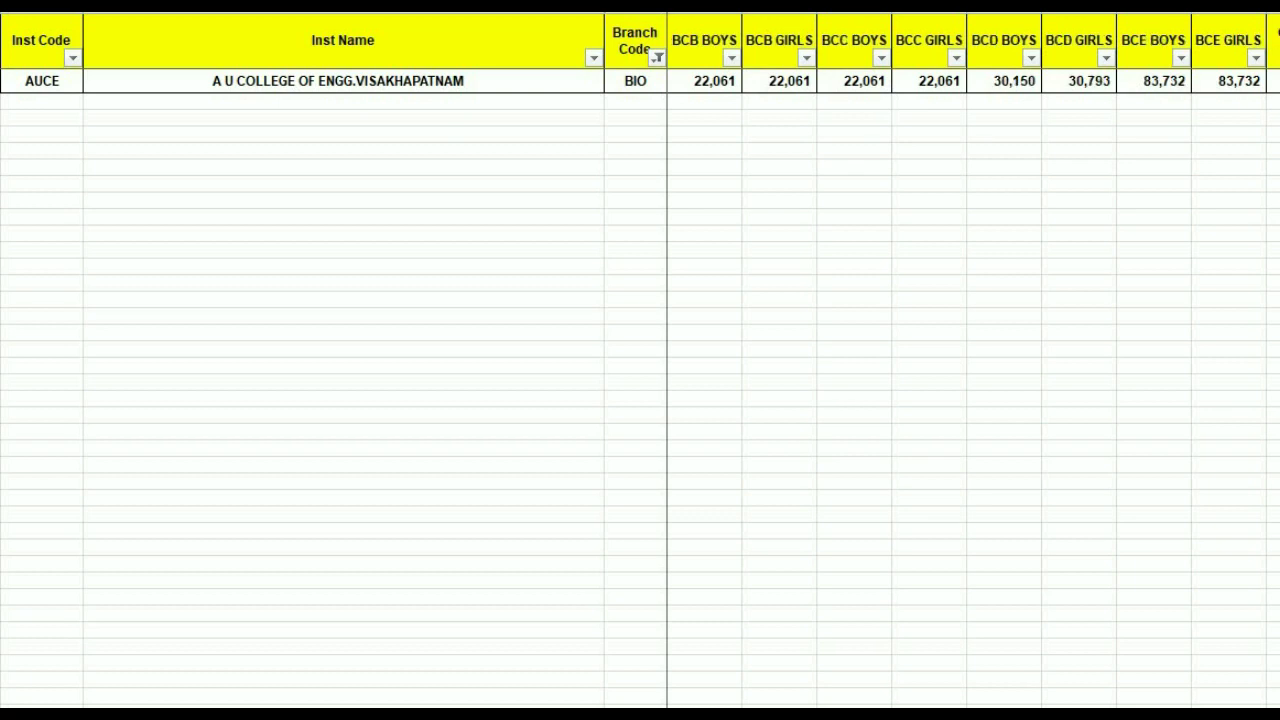
{"action": "scroll", "coordinate": [970, 360], "scroll_direction": "right", "scroll_amount": 3}
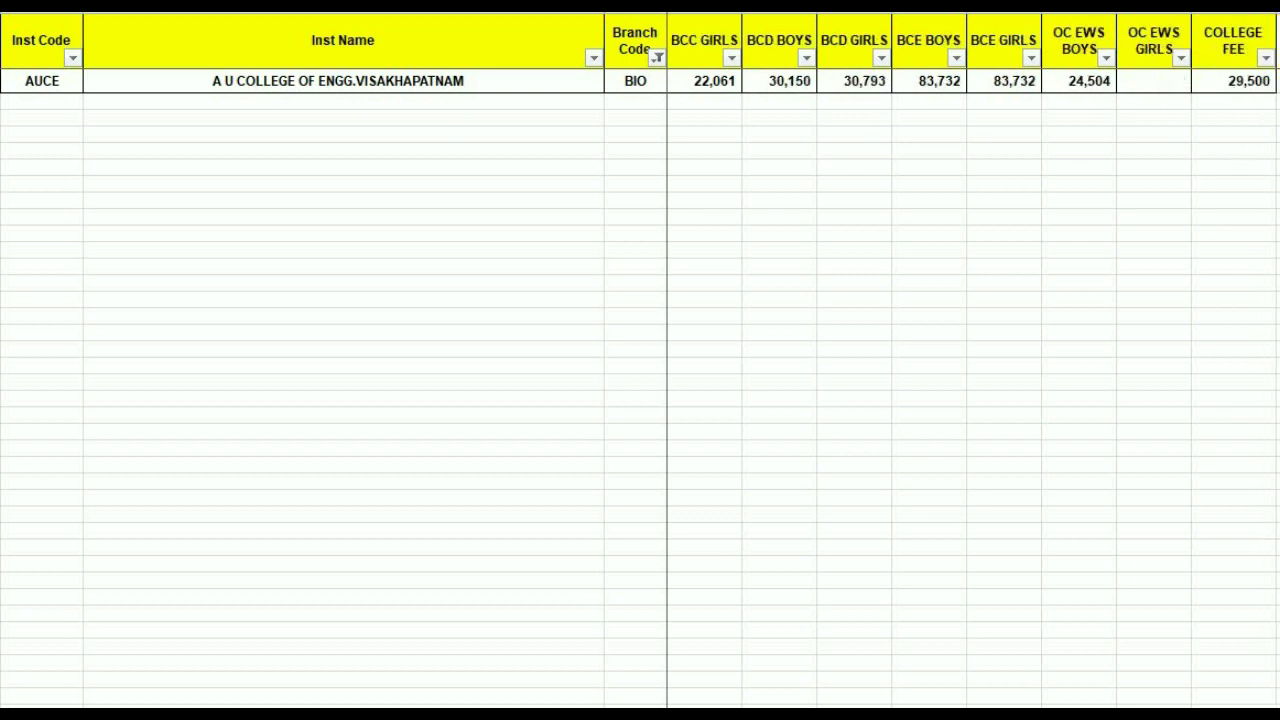
{"action": "scroll", "coordinate": [689, 120], "scroll_direction": "left", "scroll_amount": 8}
Change the Branch Code filter to show only CHE.
{"action": "left_click", "coordinate": [657, 57]}
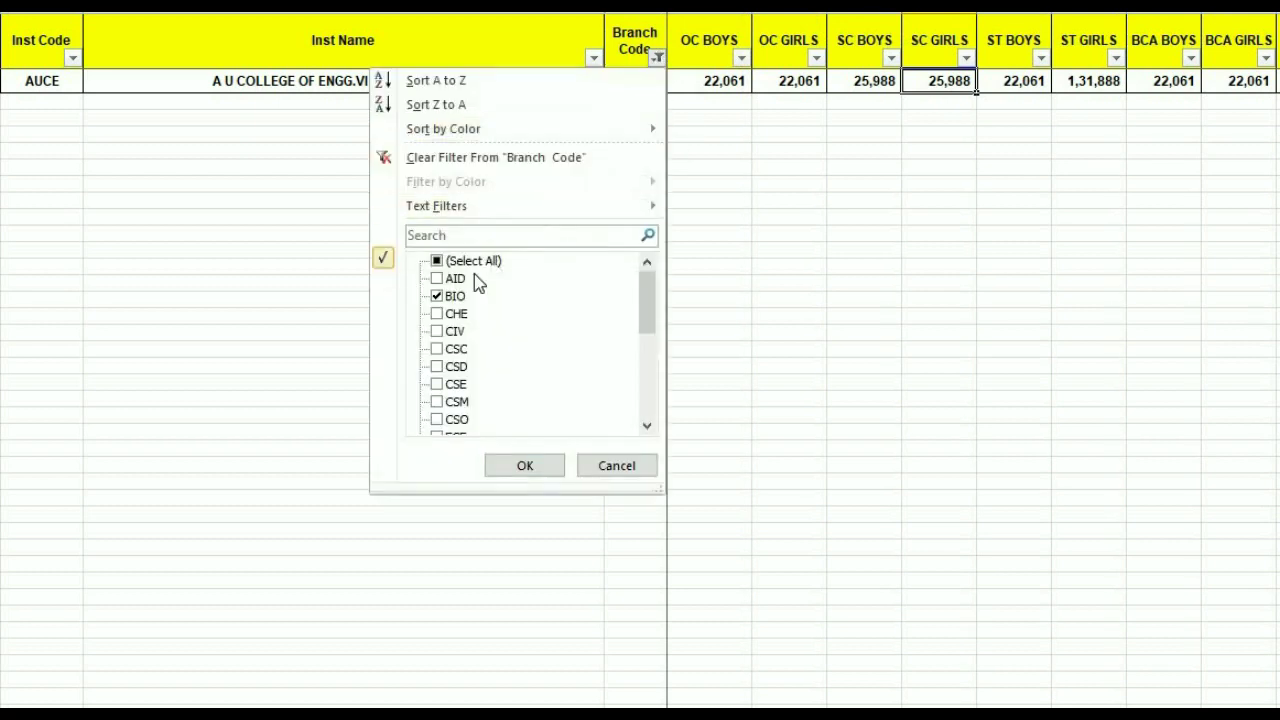
{"action": "left_click", "coordinate": [450, 297]}
{"action": "left_click", "coordinate": [451, 313]}
{"action": "left_click", "coordinate": [515, 466]}
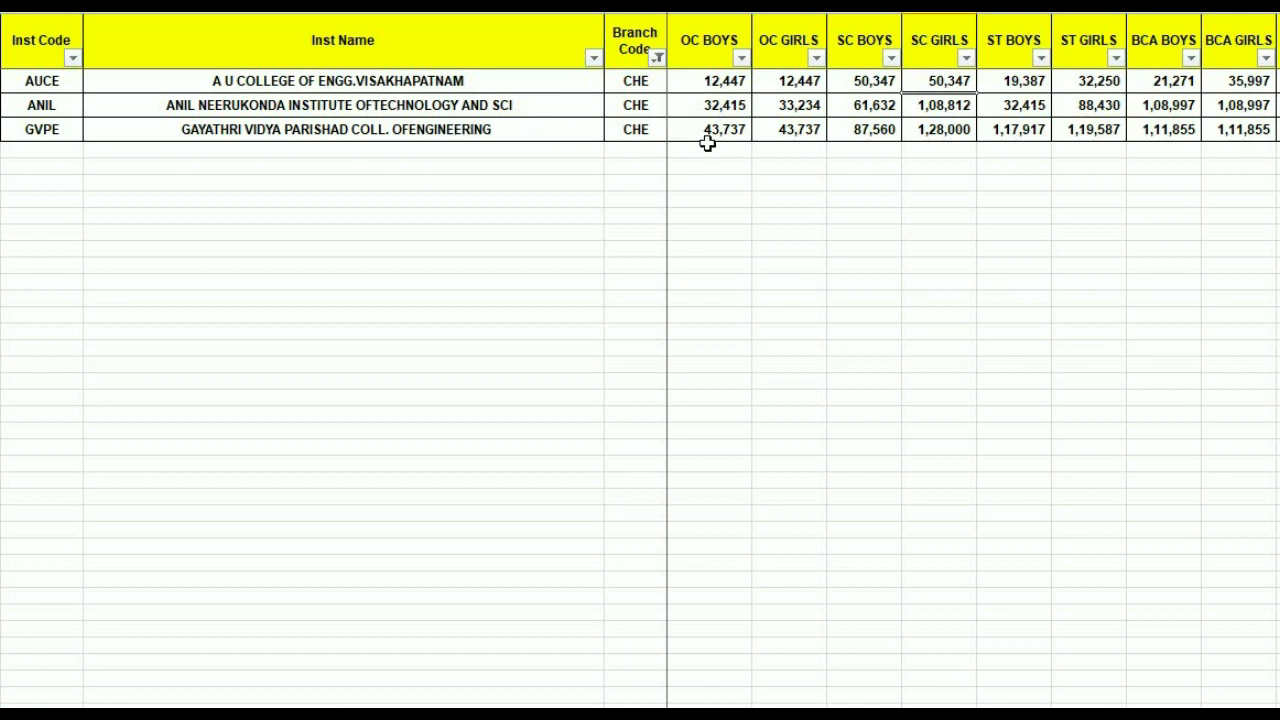
Highlight the CHE colleges' OC BOYS ranks and the last two OC GIRLS ranks, then clear the highlight.
{"action": "left_click_drag", "start_coordinate": [708, 88], "coordinate": [712, 132]}
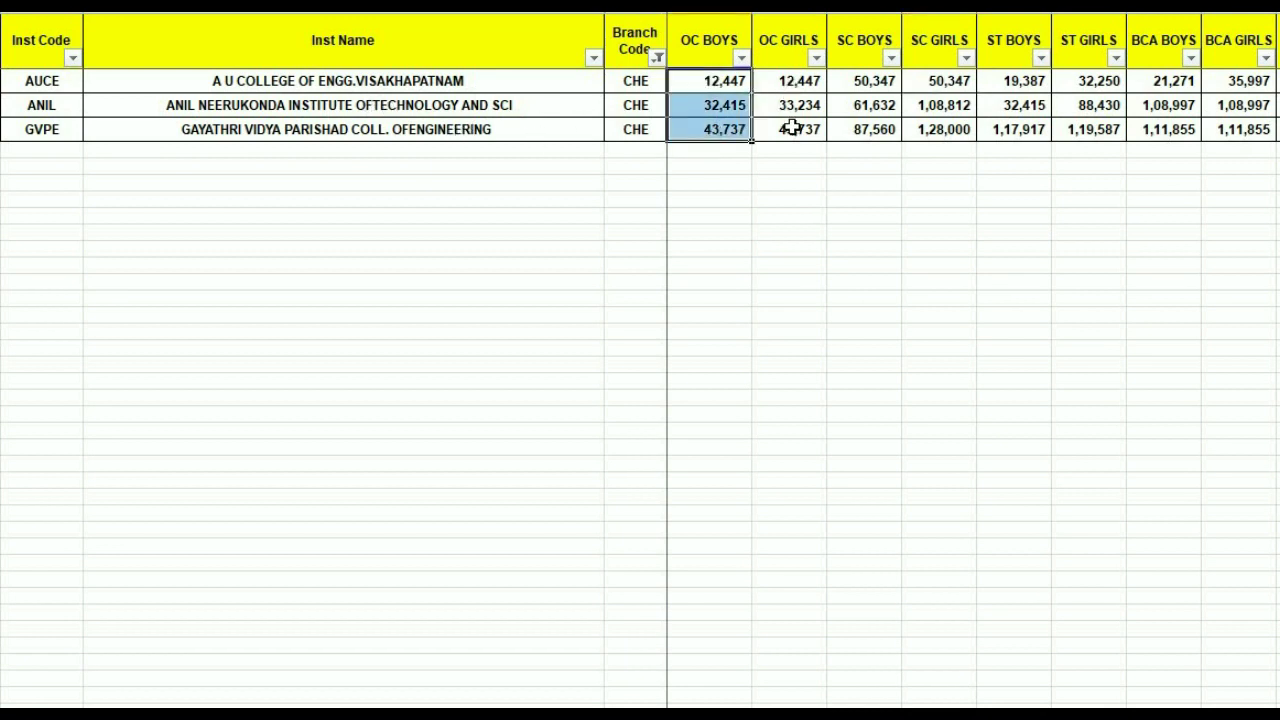
{"action": "left_click_drag", "start_coordinate": [791, 128], "coordinate": [791, 104]}
{"action": "left_click", "coordinate": [914, 191]}
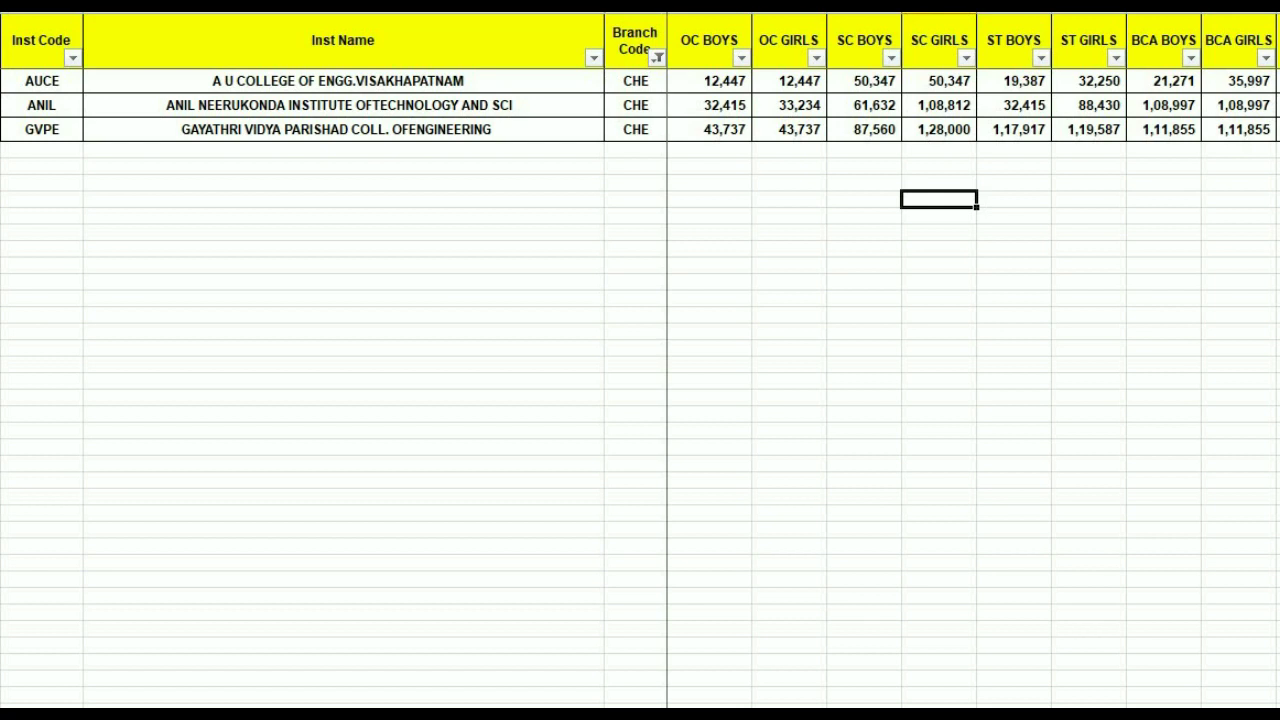
Examine the CHE colleges' remaining ranks through OC EWS GIRLS and highlight their college fees.
{"action": "scroll", "coordinate": [977, 360], "scroll_direction": "right", "scroll_amount": 2}
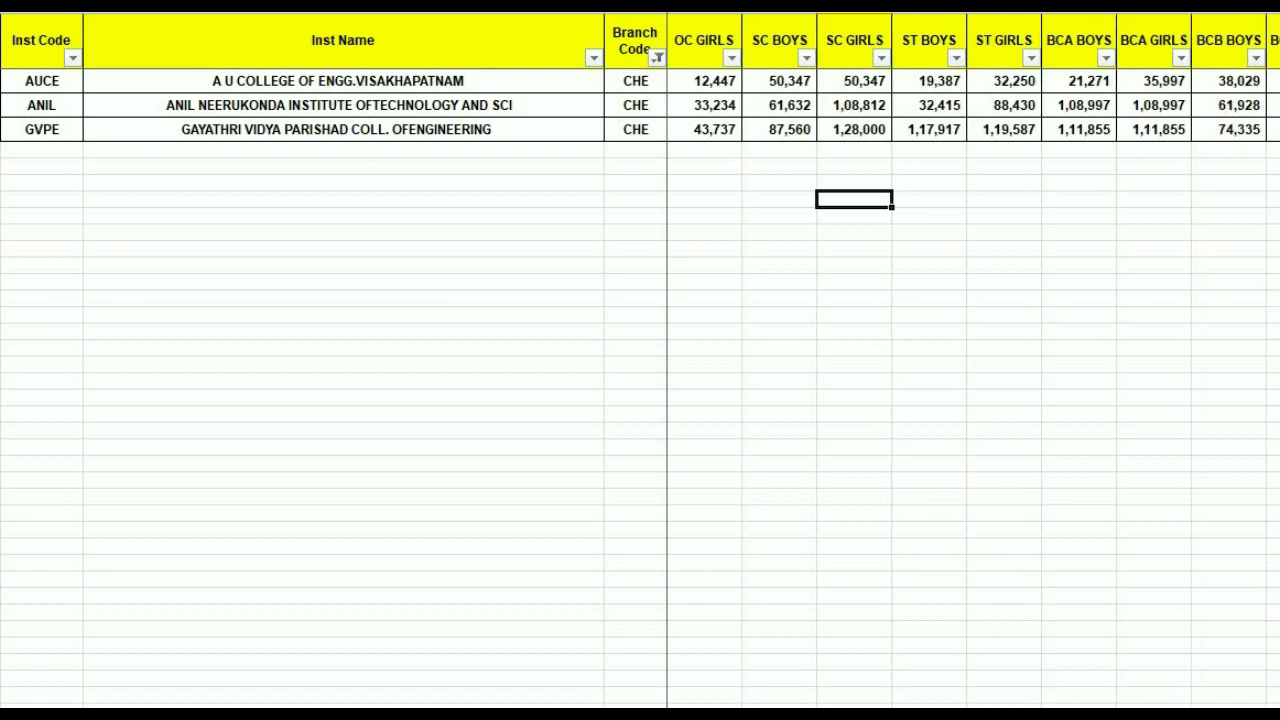
{"action": "scroll", "coordinate": [977, 360], "scroll_direction": "right", "scroll_amount": 1}
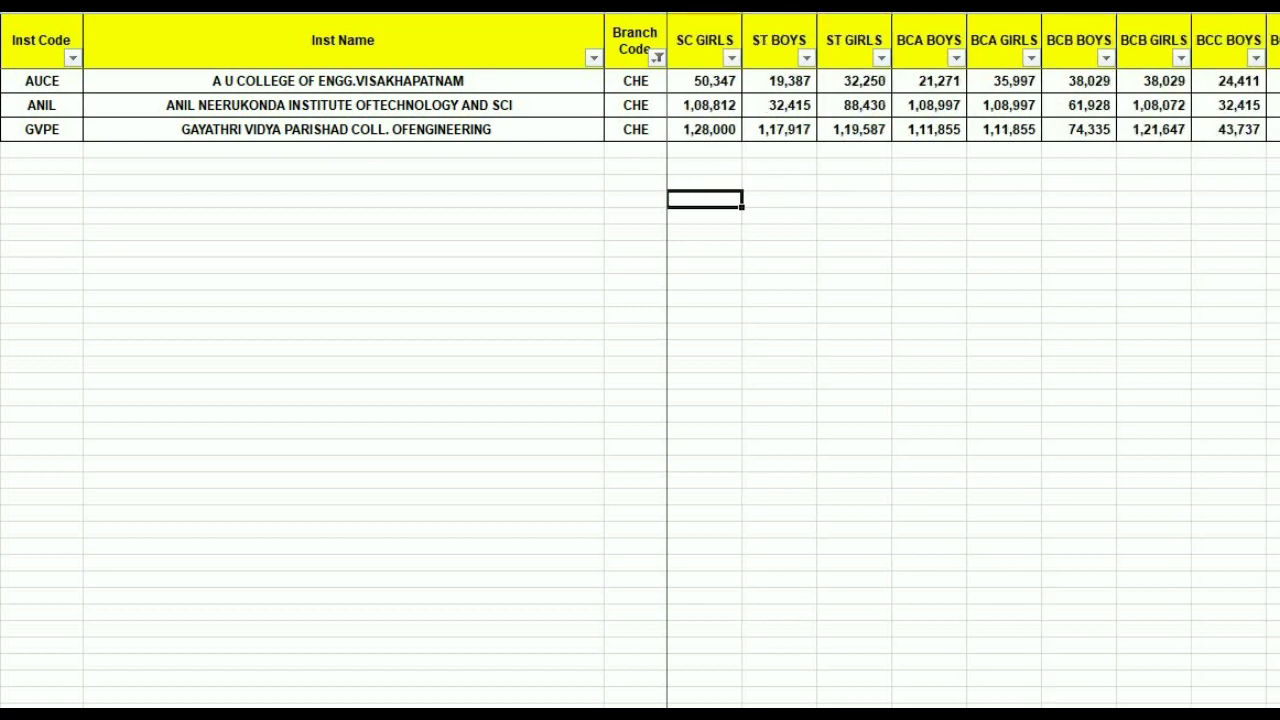
{"action": "scroll", "coordinate": [977, 360], "scroll_direction": "right", "scroll_amount": 2}
{"action": "scroll", "coordinate": [977, 360], "scroll_direction": "right", "scroll_amount": 1}
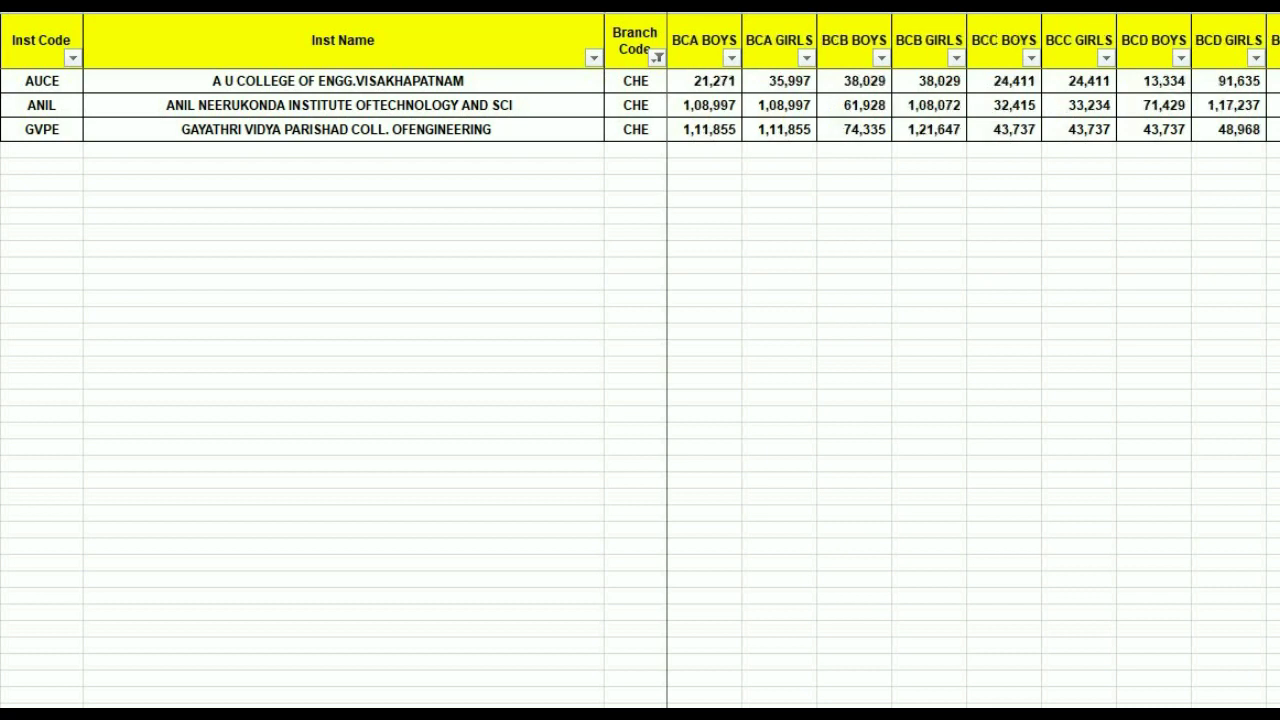
{"action": "scroll", "coordinate": [977, 360], "scroll_direction": "right", "scroll_amount": 1}
{"action": "scroll", "coordinate": [977, 360], "scroll_direction": "right", "scroll_amount": 2}
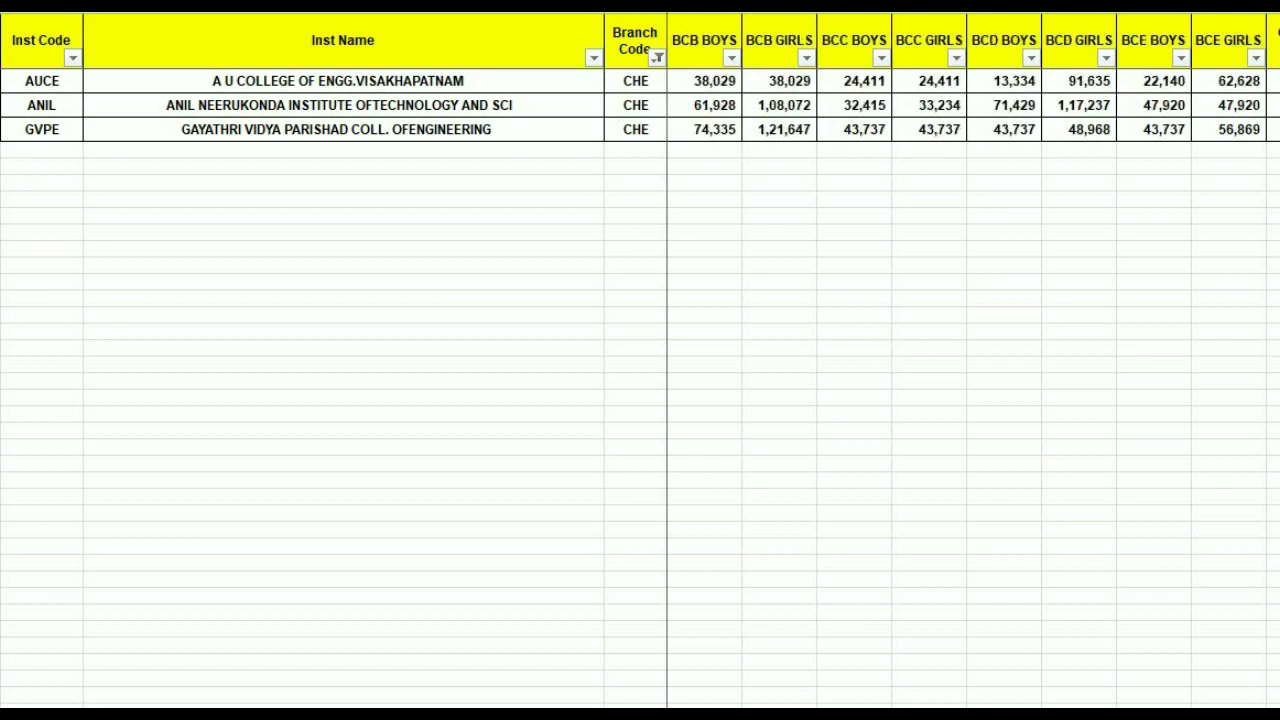
{"action": "scroll", "coordinate": [977, 360], "scroll_direction": "right", "scroll_amount": 3}
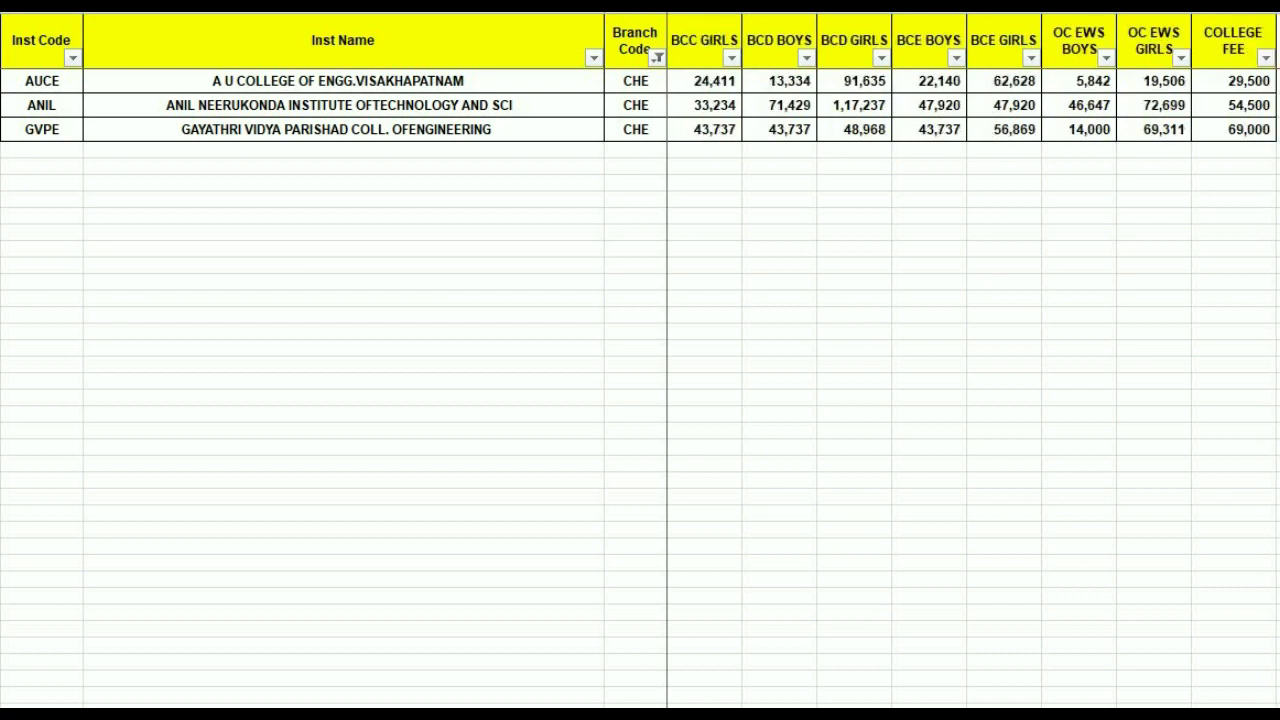
{"action": "scroll", "coordinate": [977, 360], "scroll_direction": "right", "scroll_amount": 3}
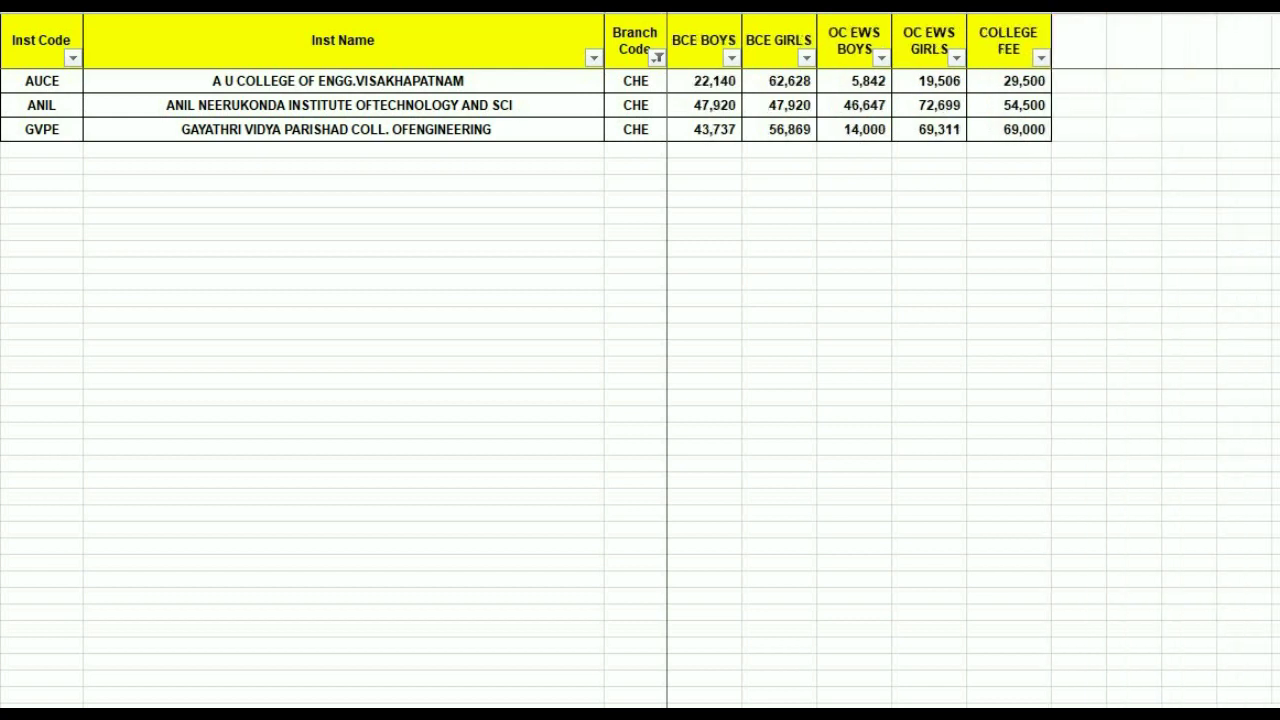
{"action": "scroll", "coordinate": [977, 360], "scroll_direction": "right", "scroll_amount": 2}
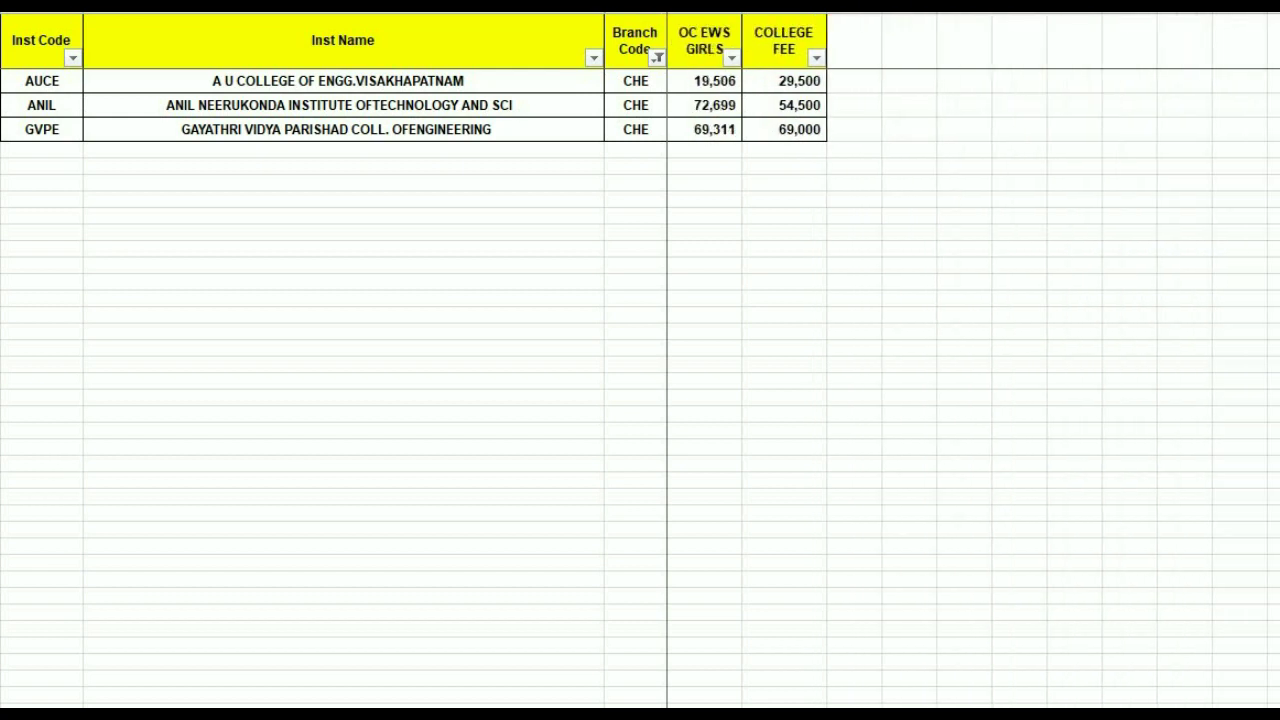
{"action": "left_click_drag", "start_coordinate": [812, 121], "coordinate": [800, 81]}
{"action": "left_click", "coordinate": [1190, 332]}
Change the Branch Code filter to show only CIV.
{"action": "scroll", "coordinate": [977, 360], "scroll_direction": "left", "scroll_amount": 17}
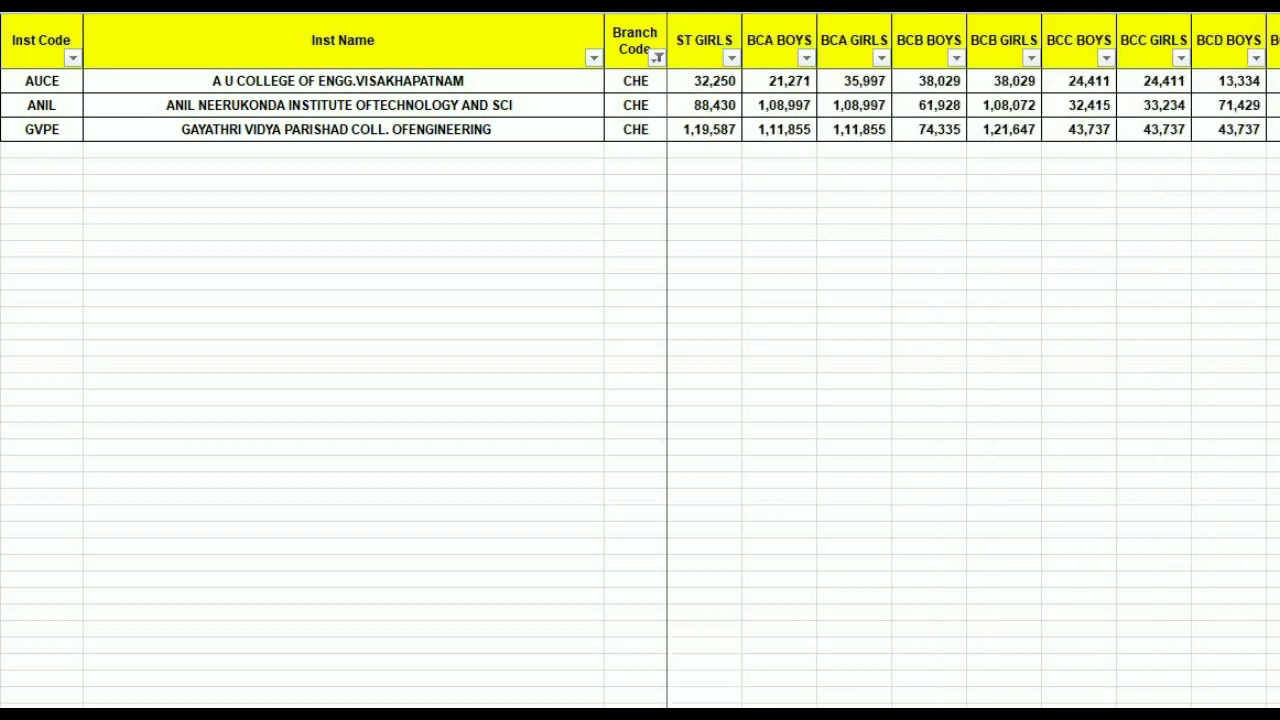
{"action": "left_click", "coordinate": [657, 57]}
{"action": "left_click", "coordinate": [447, 314]}
{"action": "left_click", "coordinate": [447, 331]}
{"action": "left_click", "coordinate": [520, 463]}
{"action": "left_click", "coordinate": [1020, 542]}
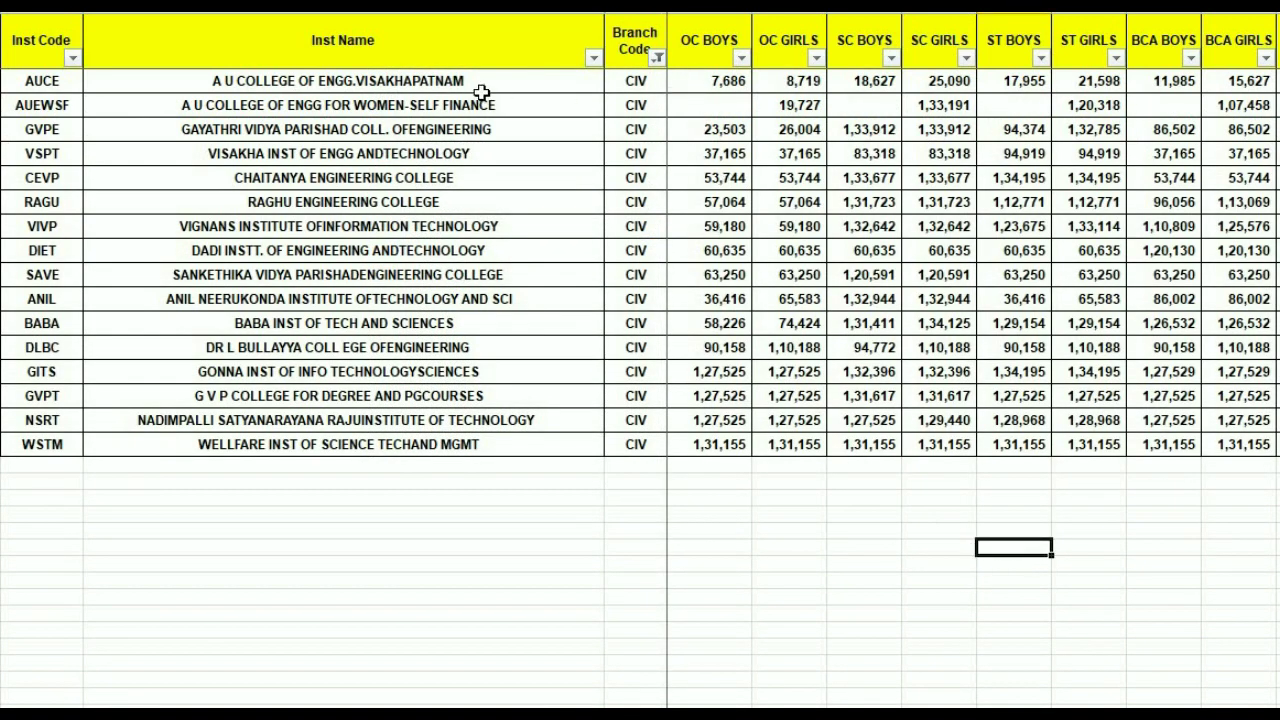
Highlight all the CIV college names and the women's self-finance college row through SC BOYS, and clear the highlight.
{"action": "left_click_drag", "start_coordinate": [486, 84], "coordinate": [513, 438]}
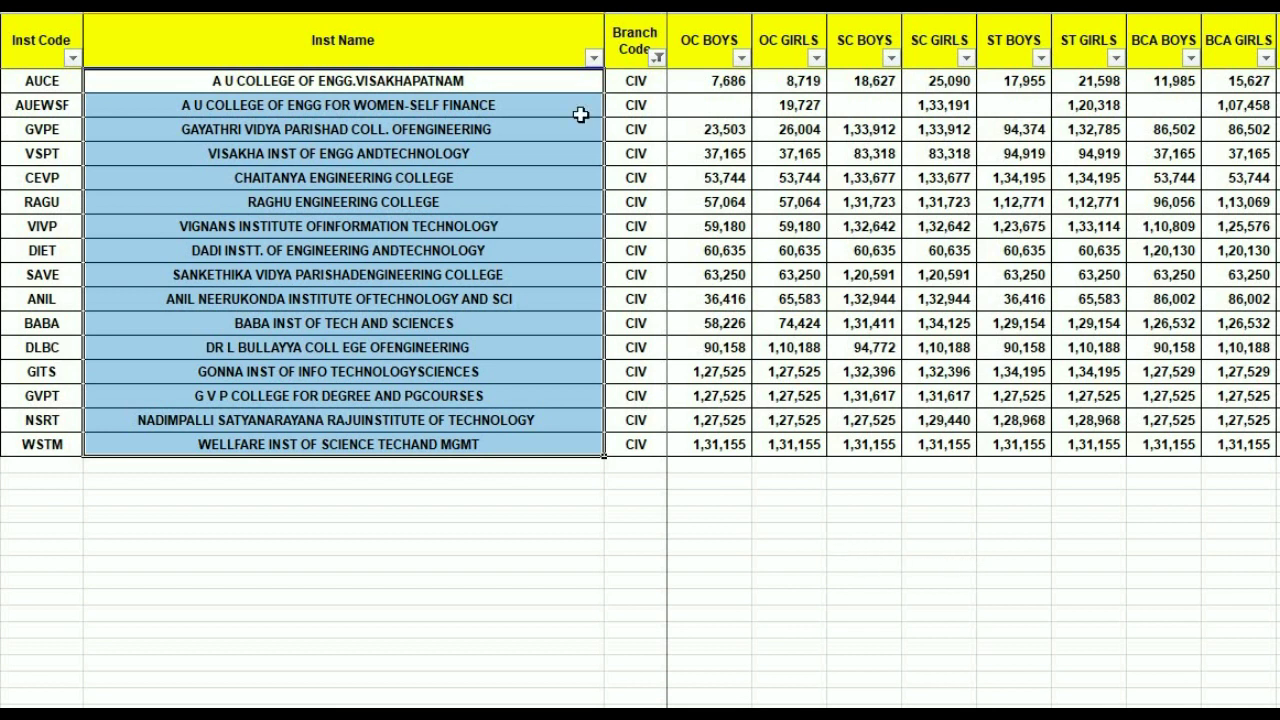
{"action": "left_click_drag", "start_coordinate": [560, 104], "coordinate": [829, 107]}
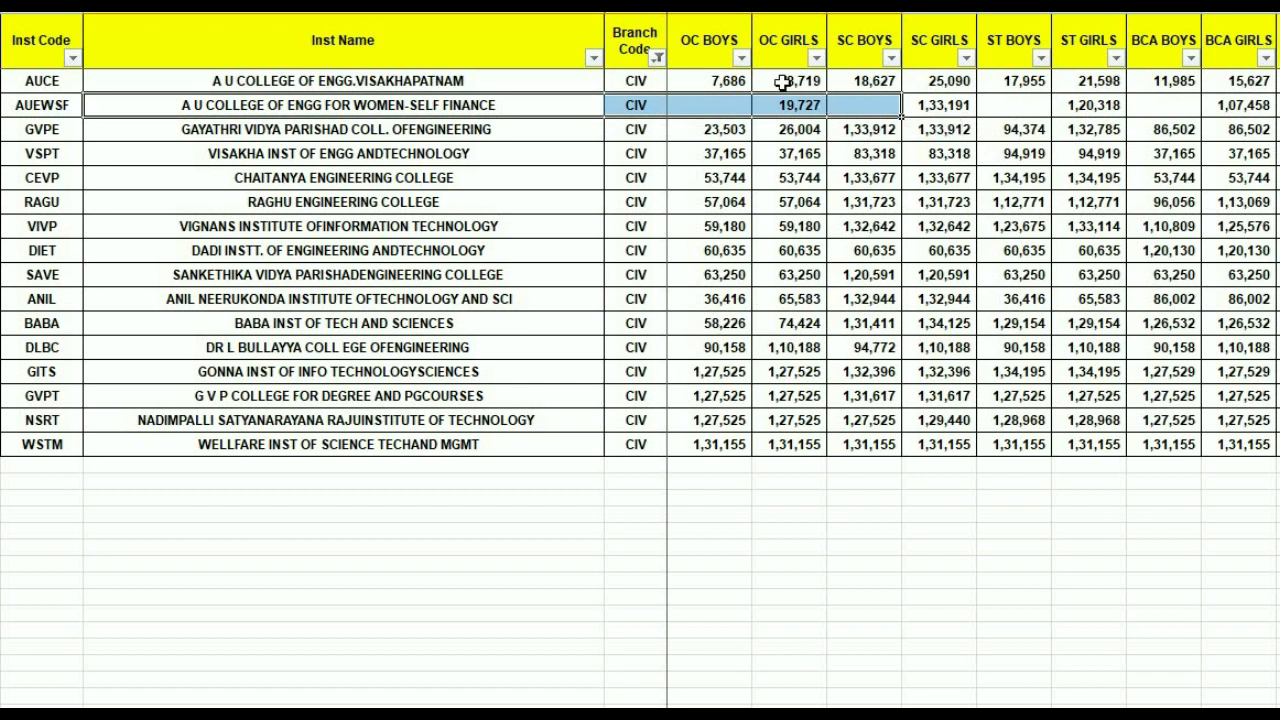
{"action": "left_click", "coordinate": [792, 497]}
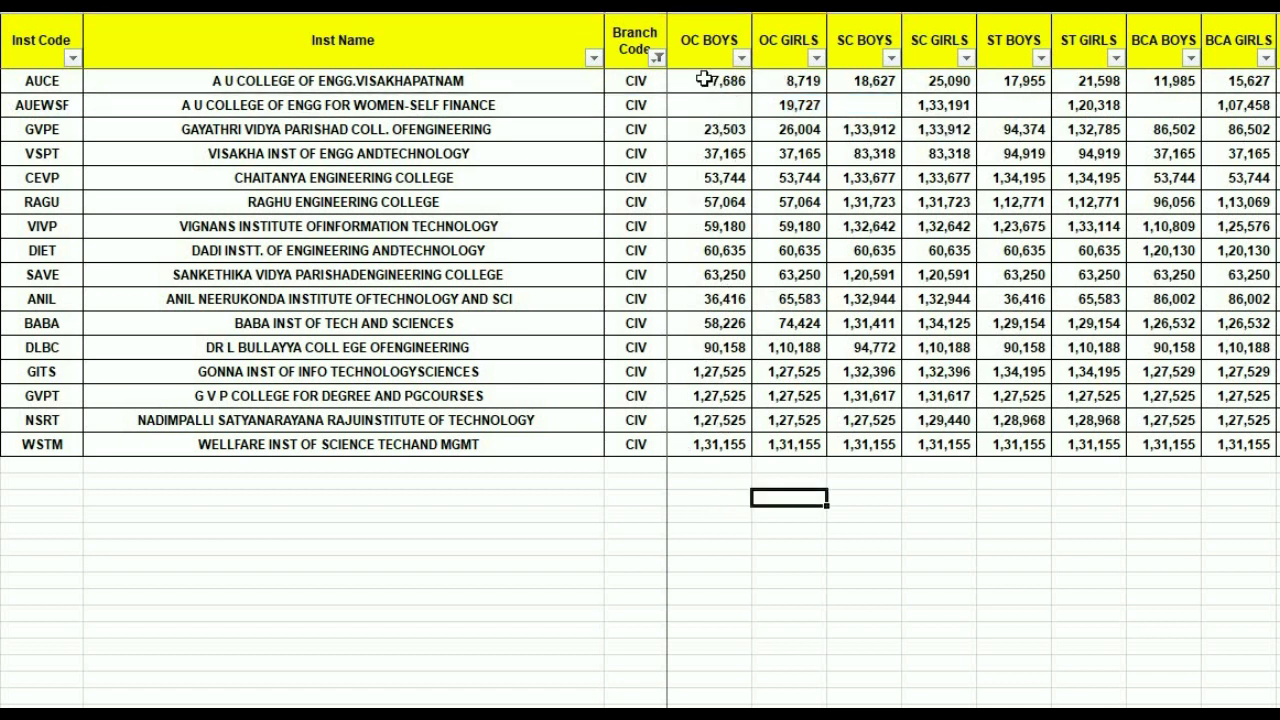
Go through the CIV colleges' OC BOYS ranks alongside their names and branch codes by highlighting each range.
{"action": "left_click_drag", "start_coordinate": [705, 79], "coordinate": [706, 463]}
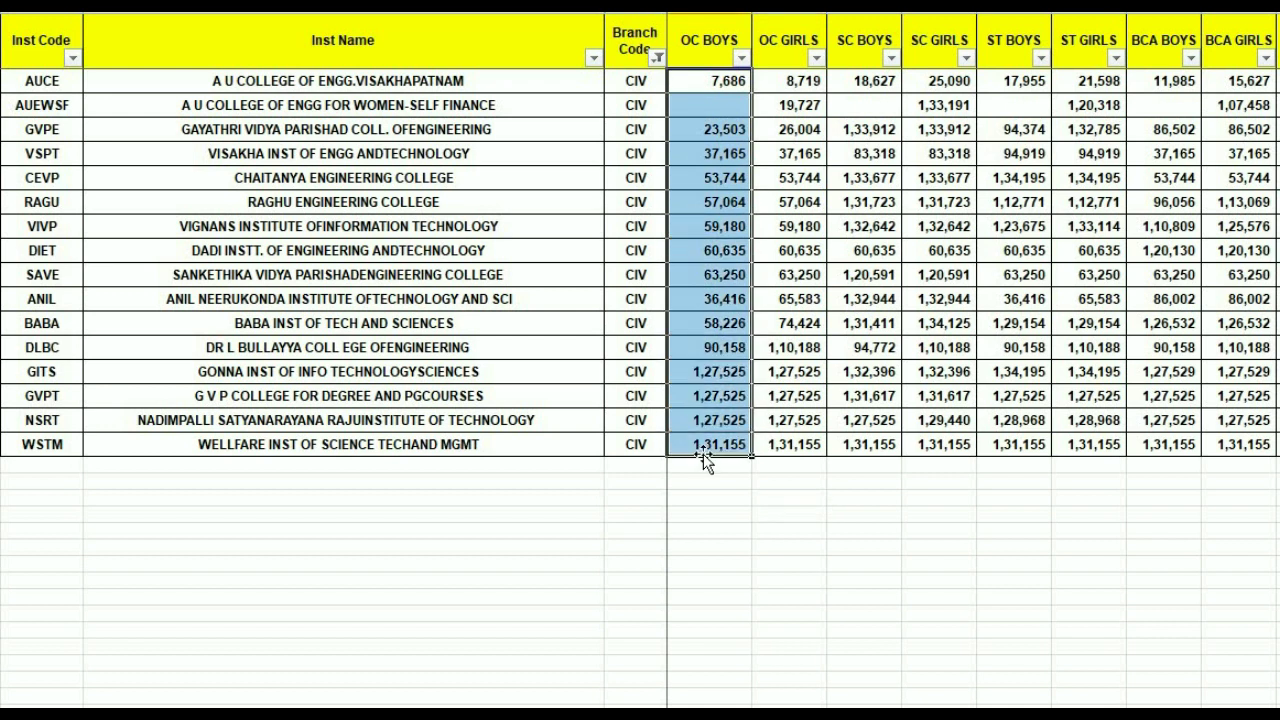
{"action": "left_click", "coordinate": [864, 530]}
{"action": "left_click_drag", "start_coordinate": [425, 80], "coordinate": [519, 434]}
{"action": "left_click_drag", "start_coordinate": [727, 82], "coordinate": [728, 444]}
{"action": "left_click", "coordinate": [745, 480]}
{"action": "left_click_drag", "start_coordinate": [576, 75], "coordinate": [636, 450]}
{"action": "left_click", "coordinate": [817, 500]}
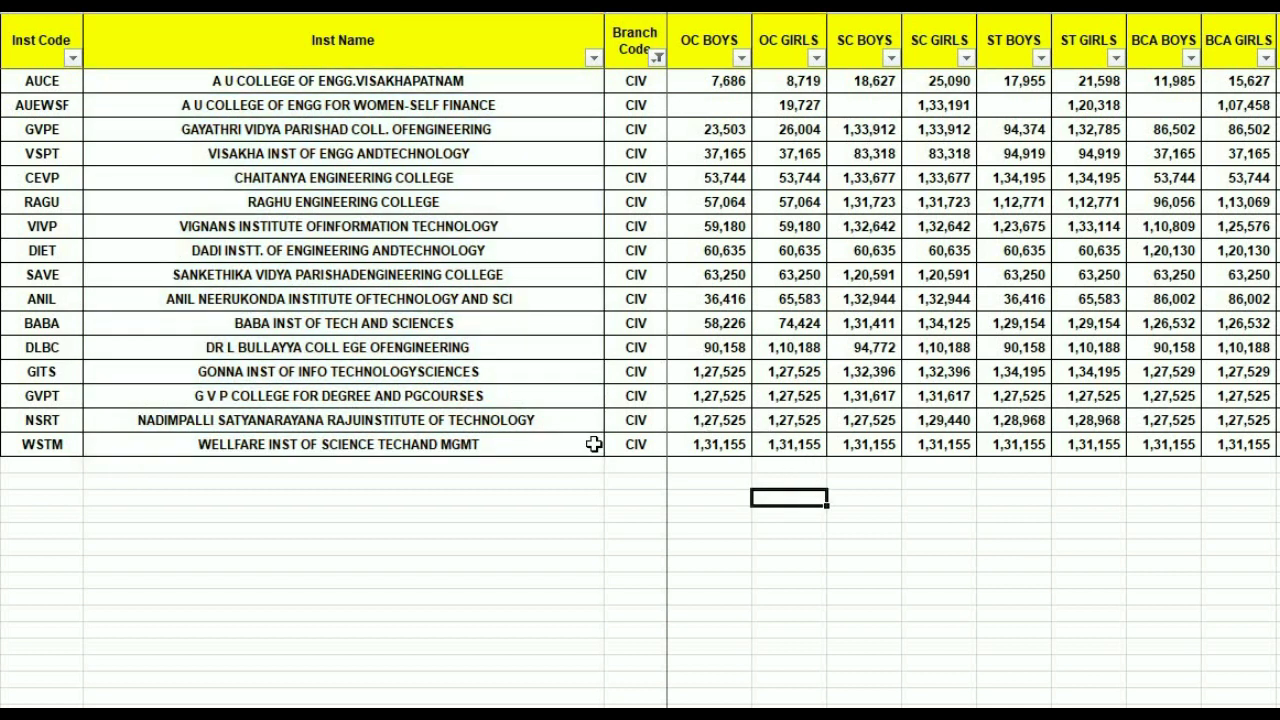
Highlight groups of CIV college names in turn: Chaitanya Engineering College, AUCE to VSPT, and DLBC to WSTM.
{"action": "left_click_drag", "start_coordinate": [492, 180], "coordinate": [530, 182]}
{"action": "left_click", "coordinate": [814, 528]}
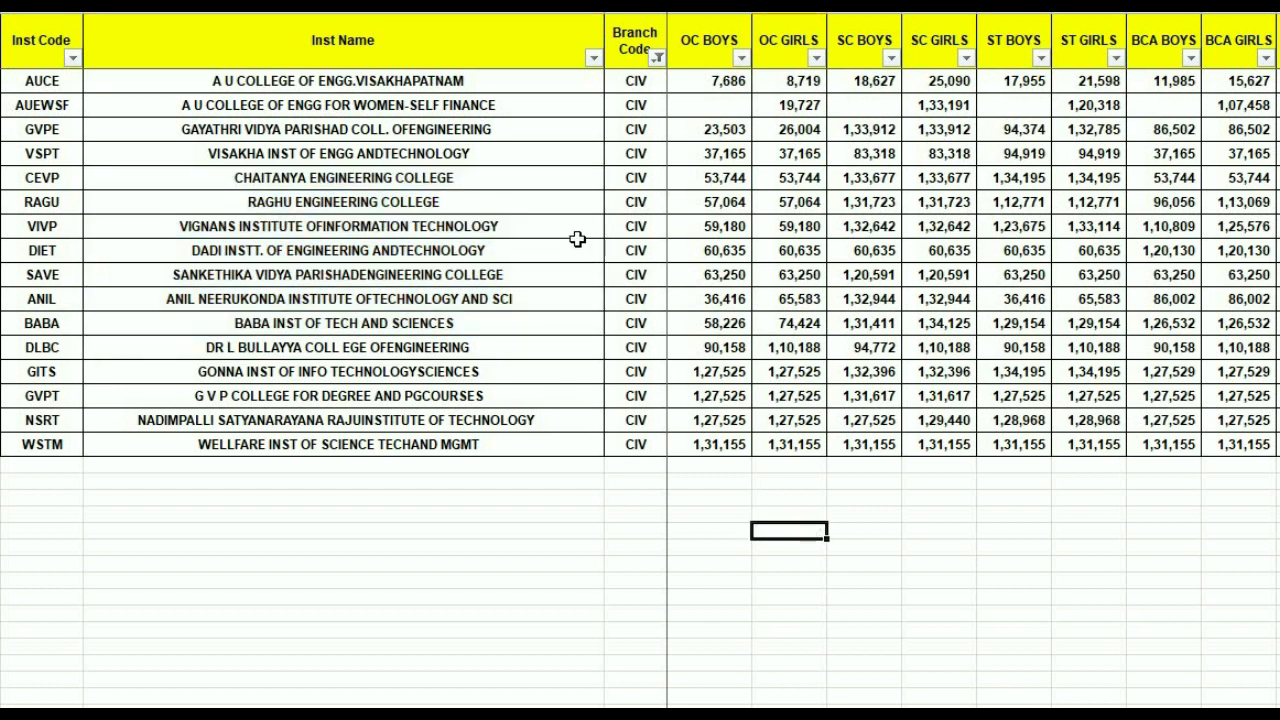
{"action": "left_click_drag", "start_coordinate": [530, 80], "coordinate": [530, 155]}
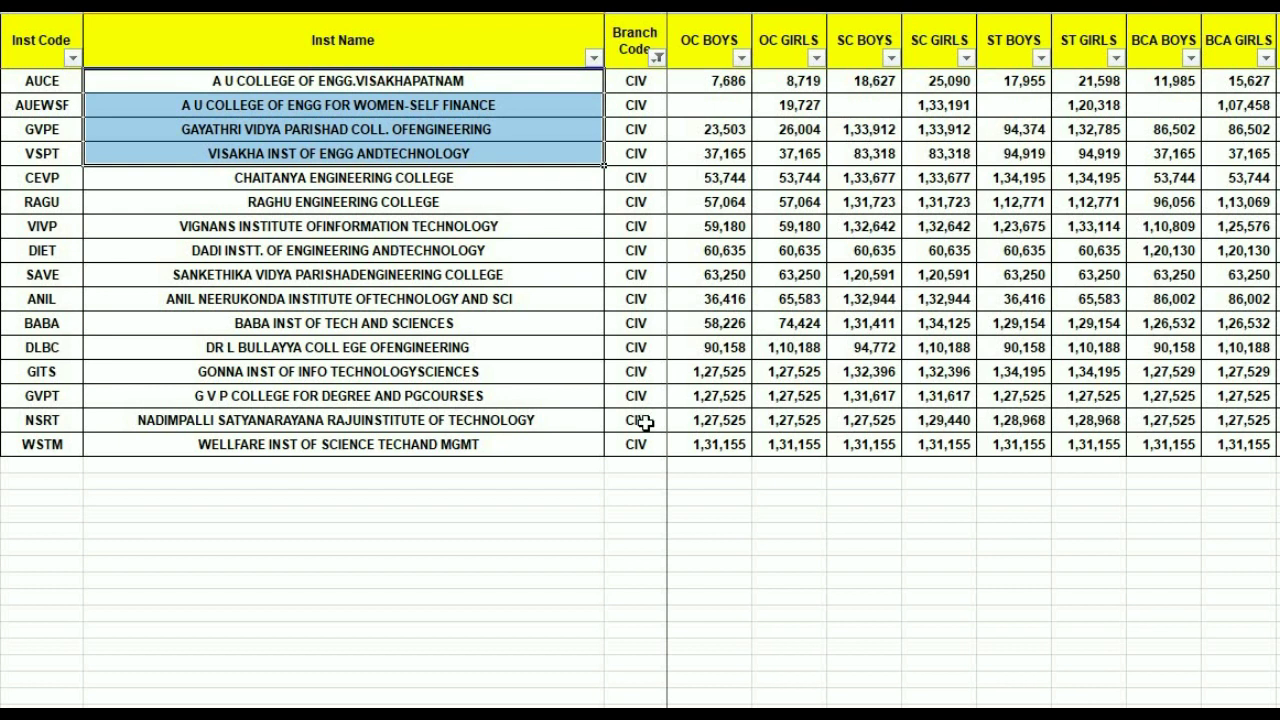
{"action": "left_click_drag", "start_coordinate": [519, 347], "coordinate": [581, 471]}
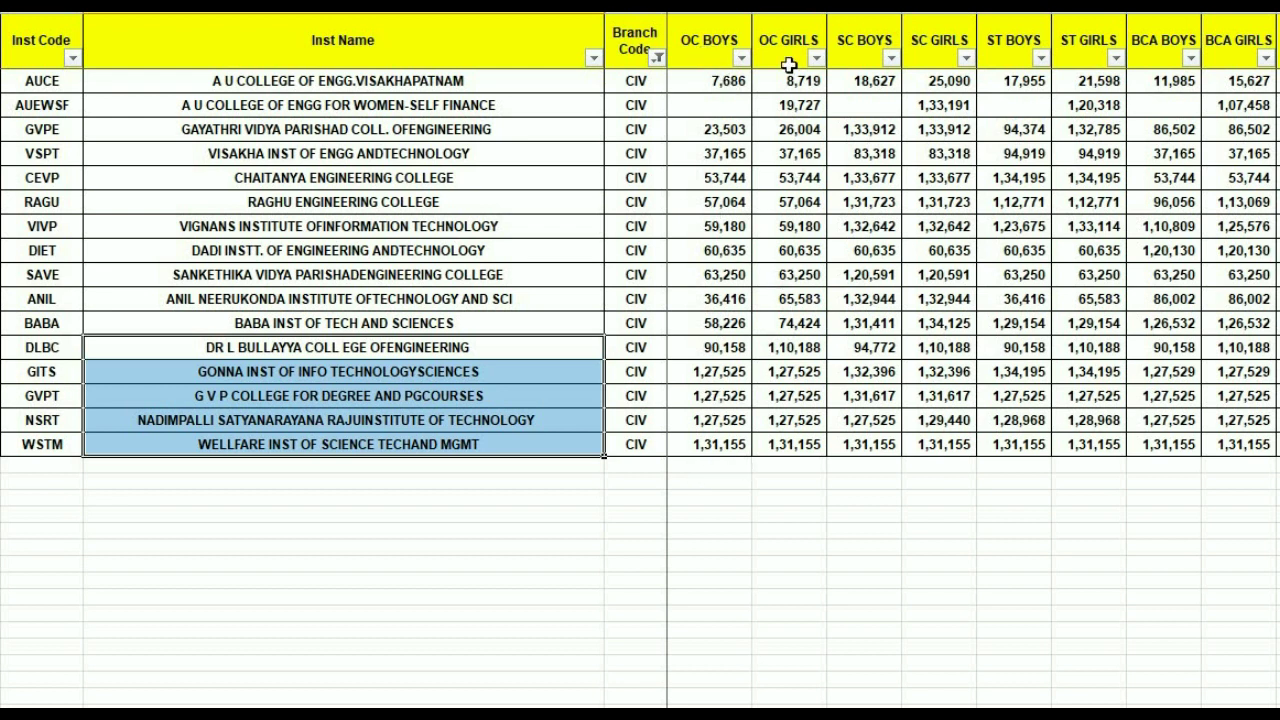
Examine the CIV colleges' ranks from SC BOYS through OC EWS GIRLS and their college fees.
{"action": "scroll", "coordinate": [975, 360], "scroll_direction": "right", "scroll_amount": 2}
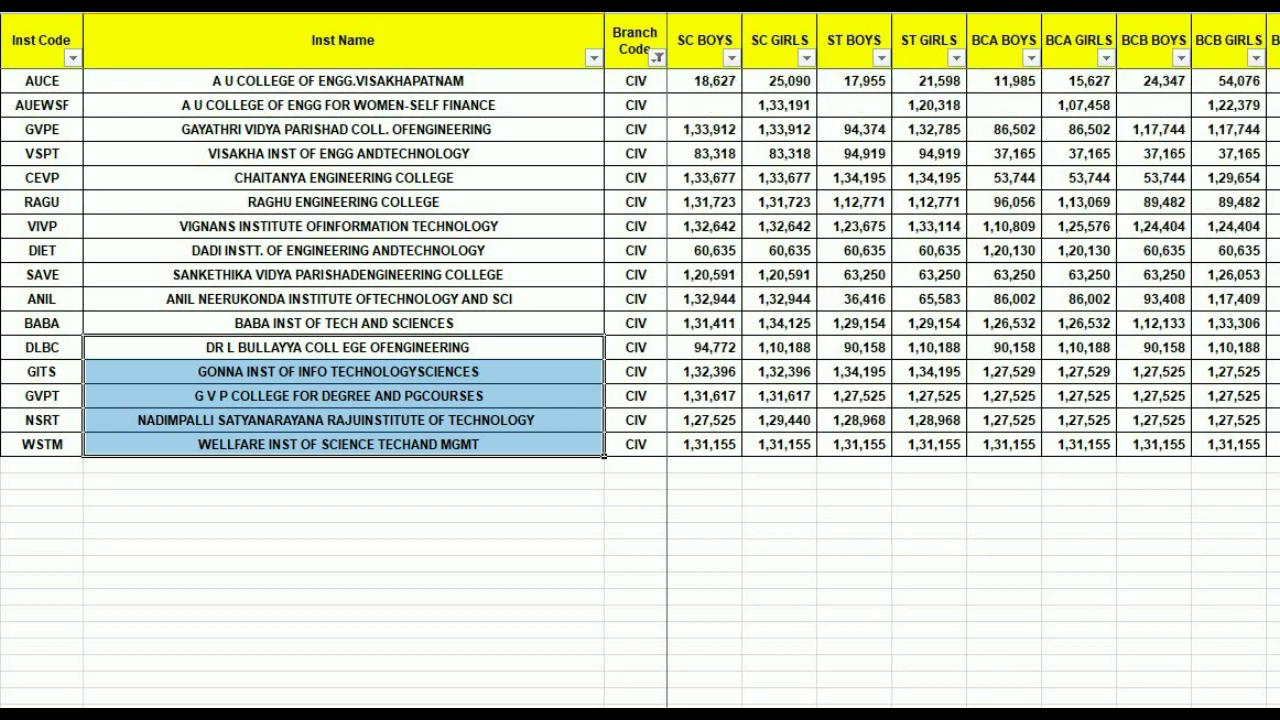
{"action": "scroll", "coordinate": [975, 240], "scroll_direction": "right", "scroll_amount": 1}
{"action": "scroll", "coordinate": [975, 240], "scroll_direction": "right", "scroll_amount": 4}
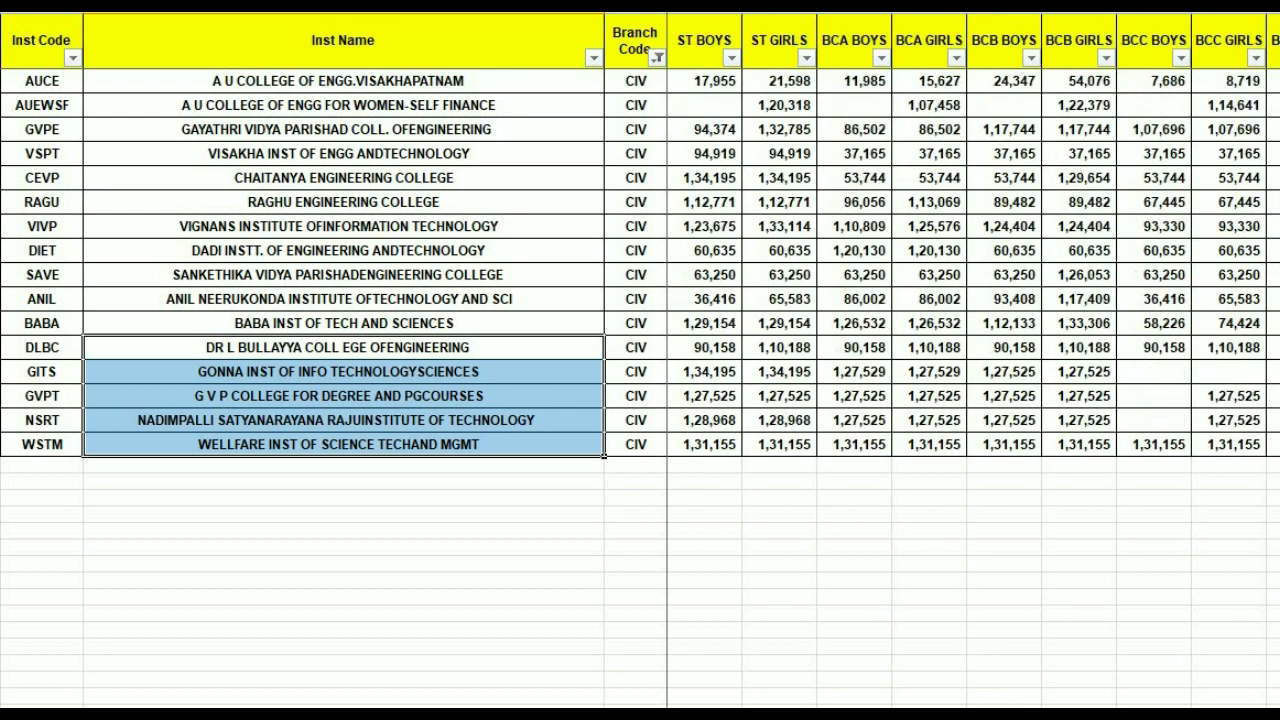
{"action": "scroll", "coordinate": [975, 240], "scroll_direction": "right", "scroll_amount": 4}
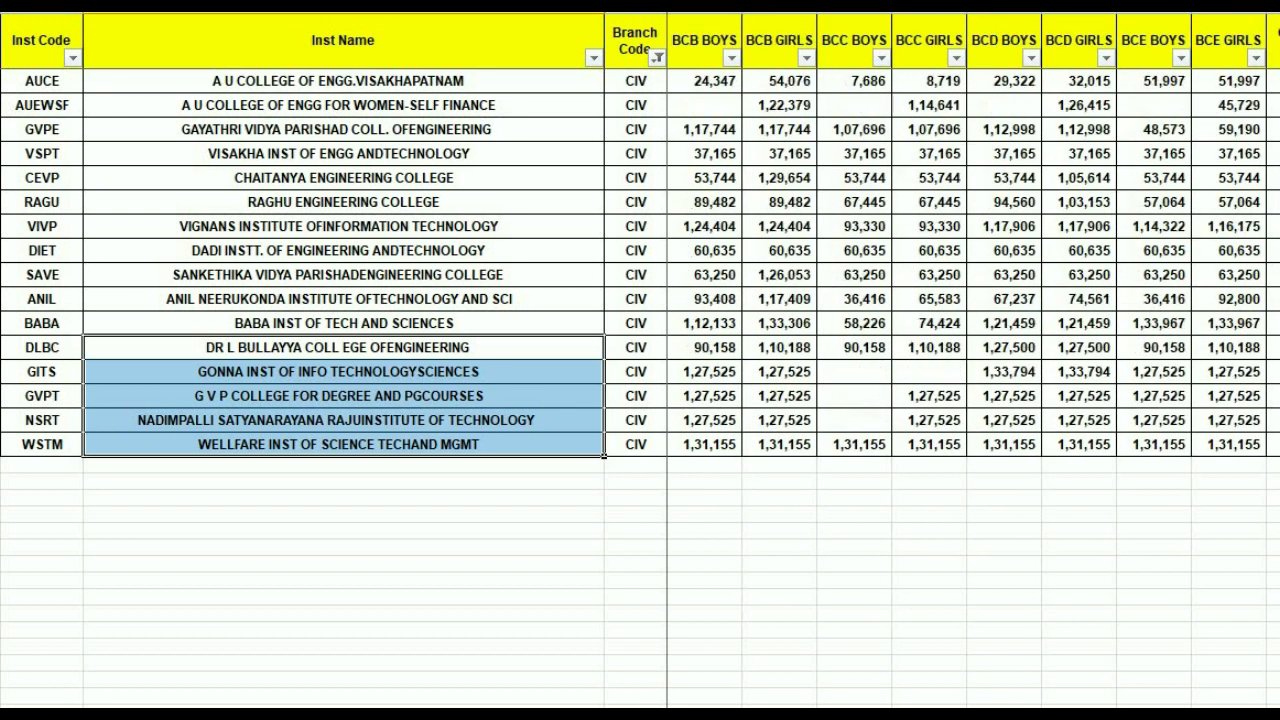
{"action": "scroll", "coordinate": [975, 240], "scroll_direction": "right", "scroll_amount": 2}
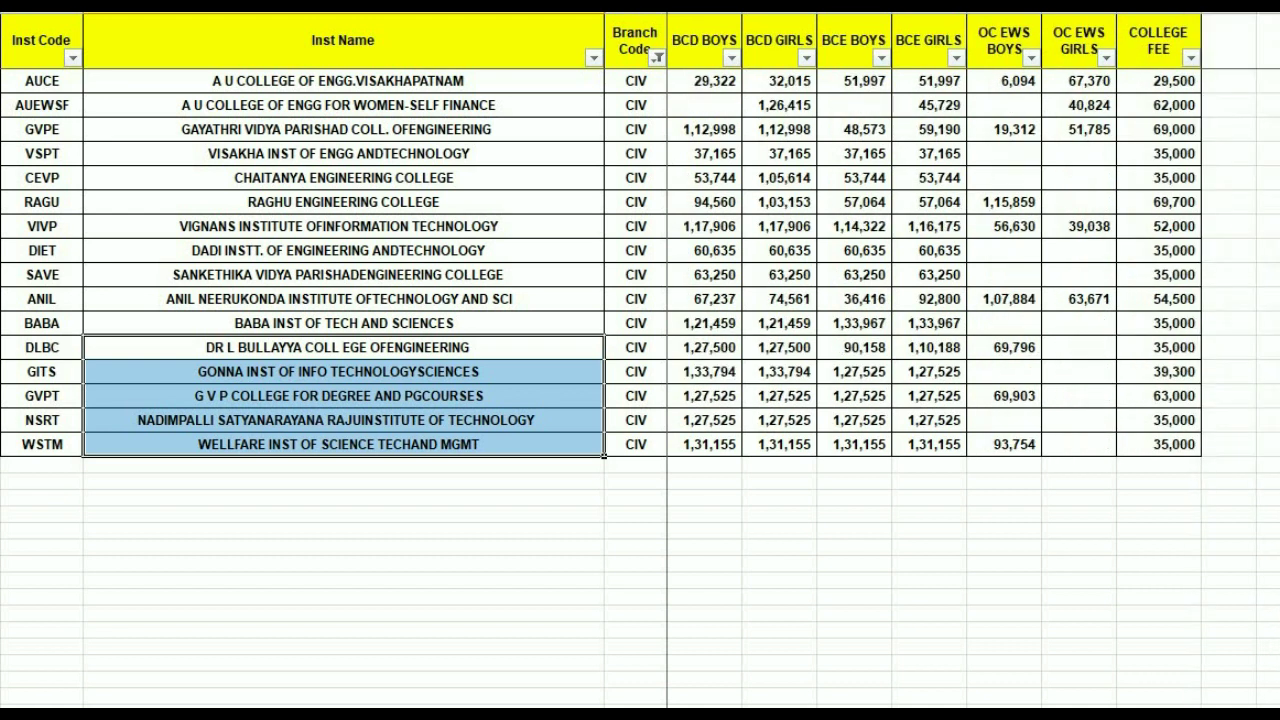
{"action": "scroll", "coordinate": [975, 240], "scroll_direction": "right", "scroll_amount": 1}
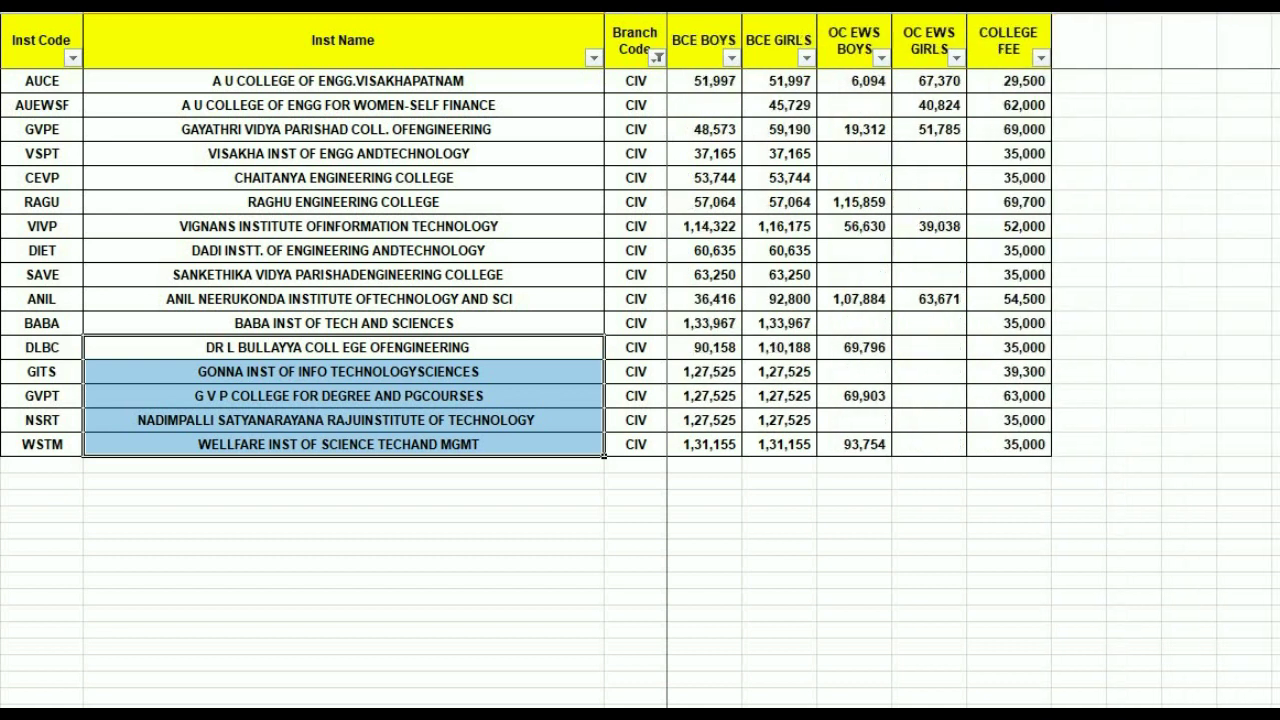
{"action": "scroll", "coordinate": [860, 260], "scroll_direction": "right", "scroll_amount": 1}
{"action": "scroll", "coordinate": [860, 260], "scroll_direction": "right", "scroll_amount": 2}
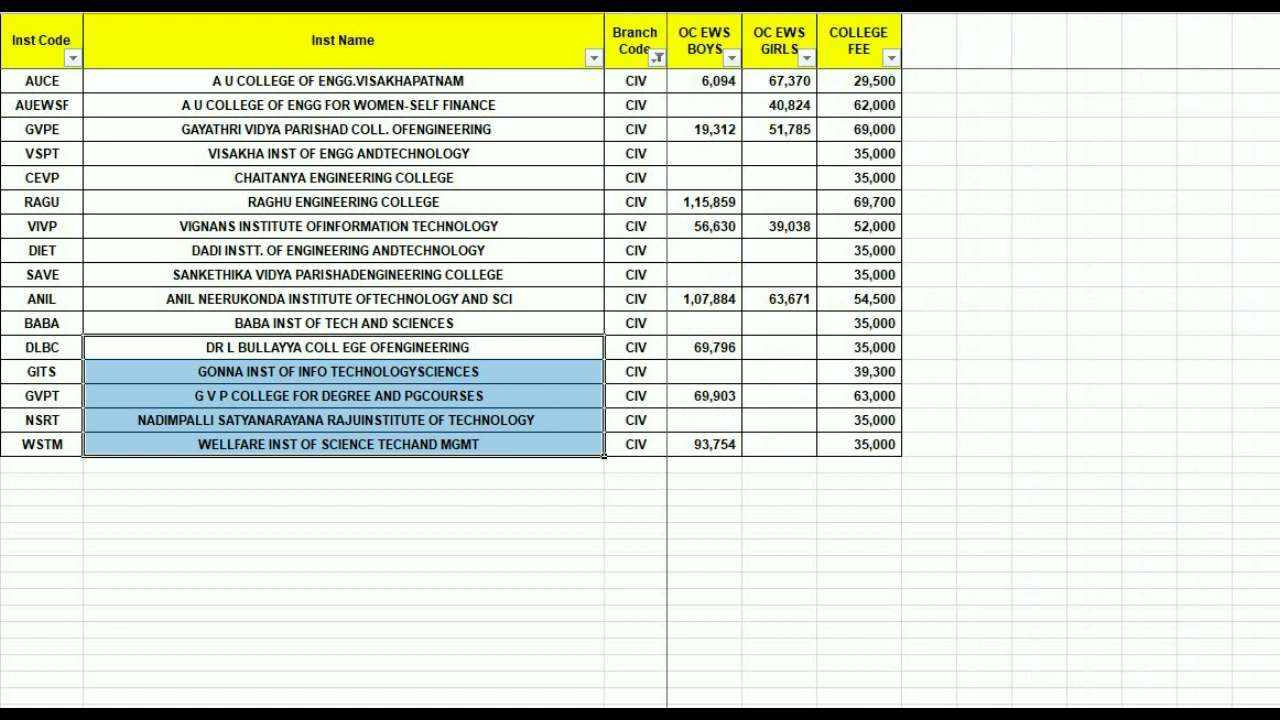
Change the Branch Code filter to show only CSC.
{"action": "scroll", "coordinate": [674, 457], "scroll_direction": "left", "scroll_amount": 17}
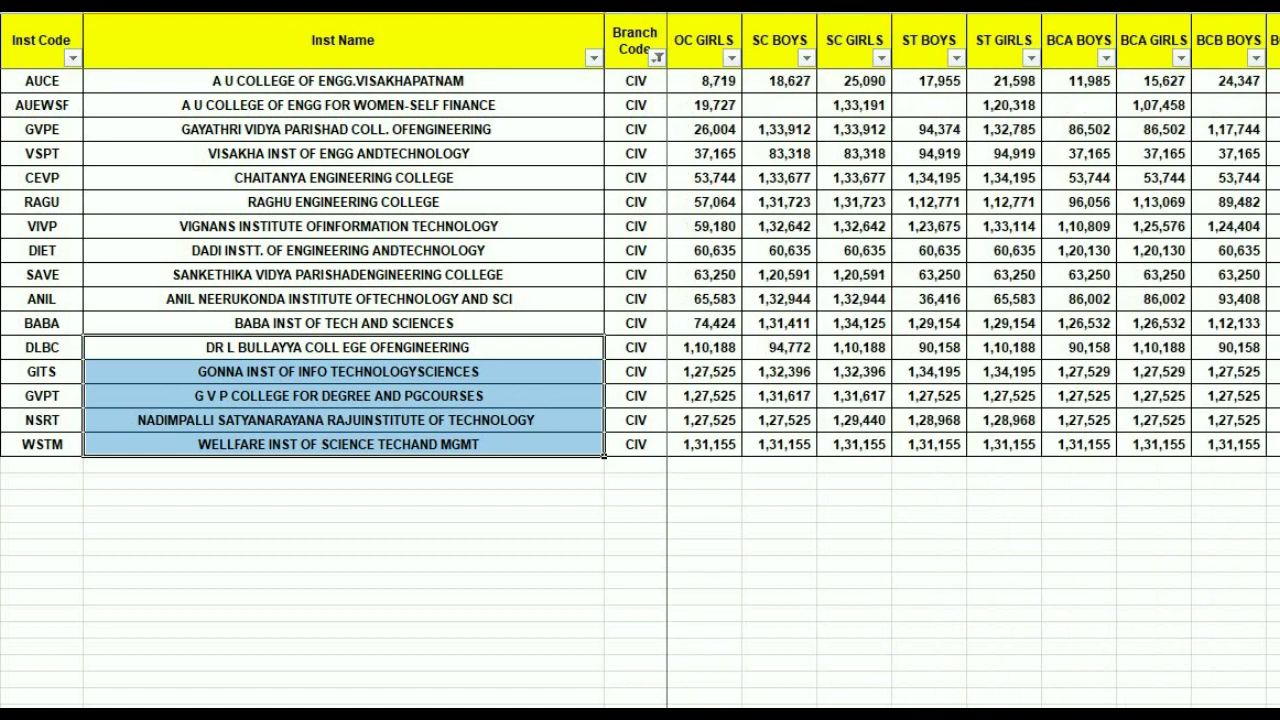
{"action": "left_click", "coordinate": [656, 57]}
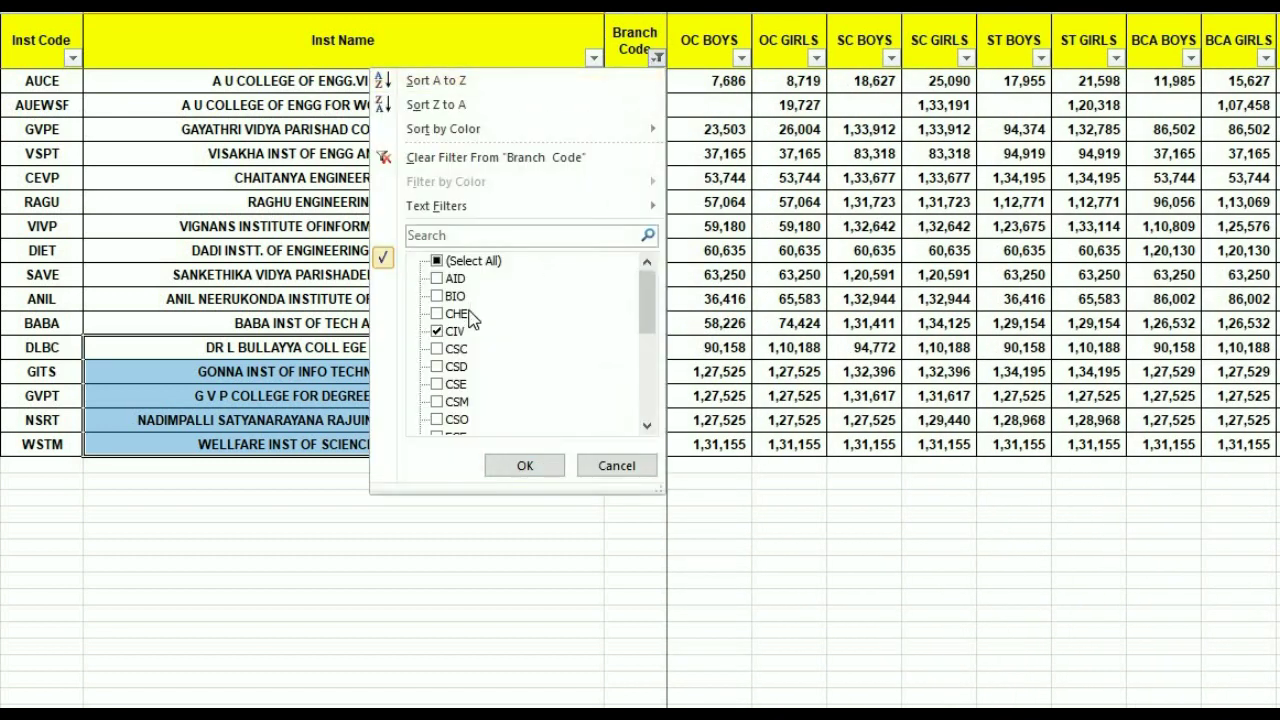
{"action": "left_click", "coordinate": [450, 331]}
{"action": "left_click", "coordinate": [452, 348]}
{"action": "left_click", "coordinate": [522, 466]}
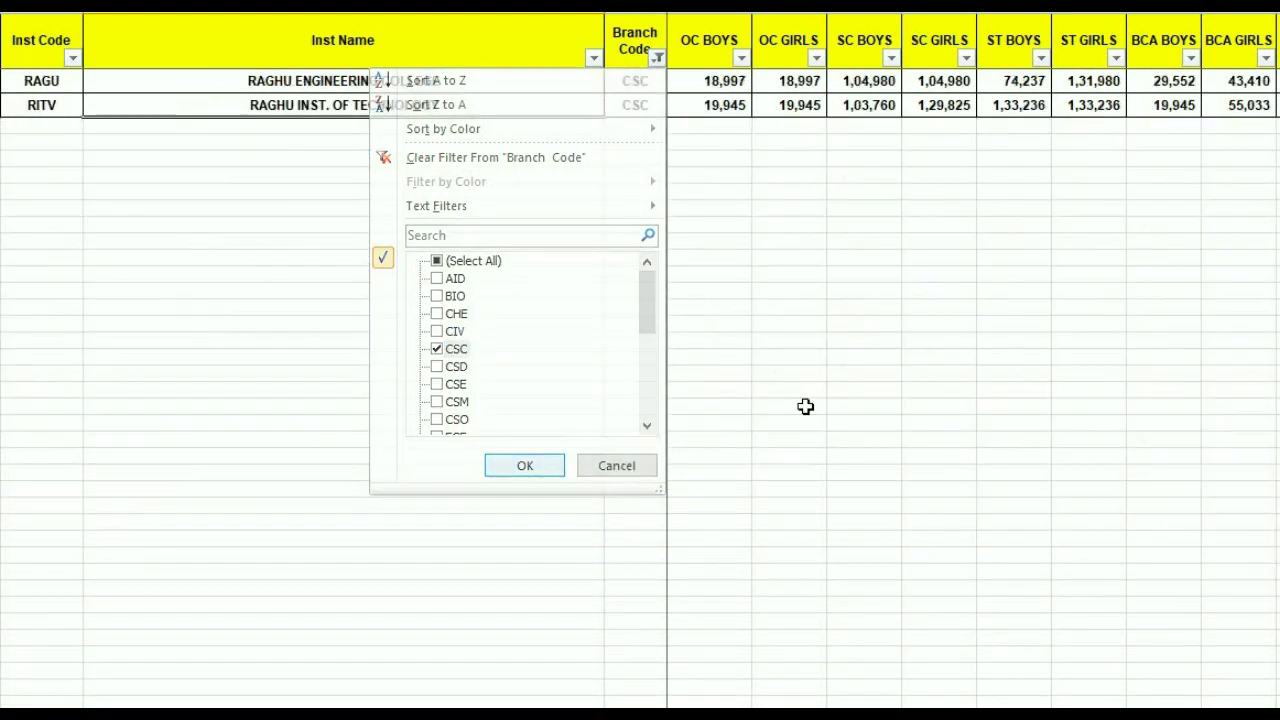
{"action": "left_click", "coordinate": [874, 367]}
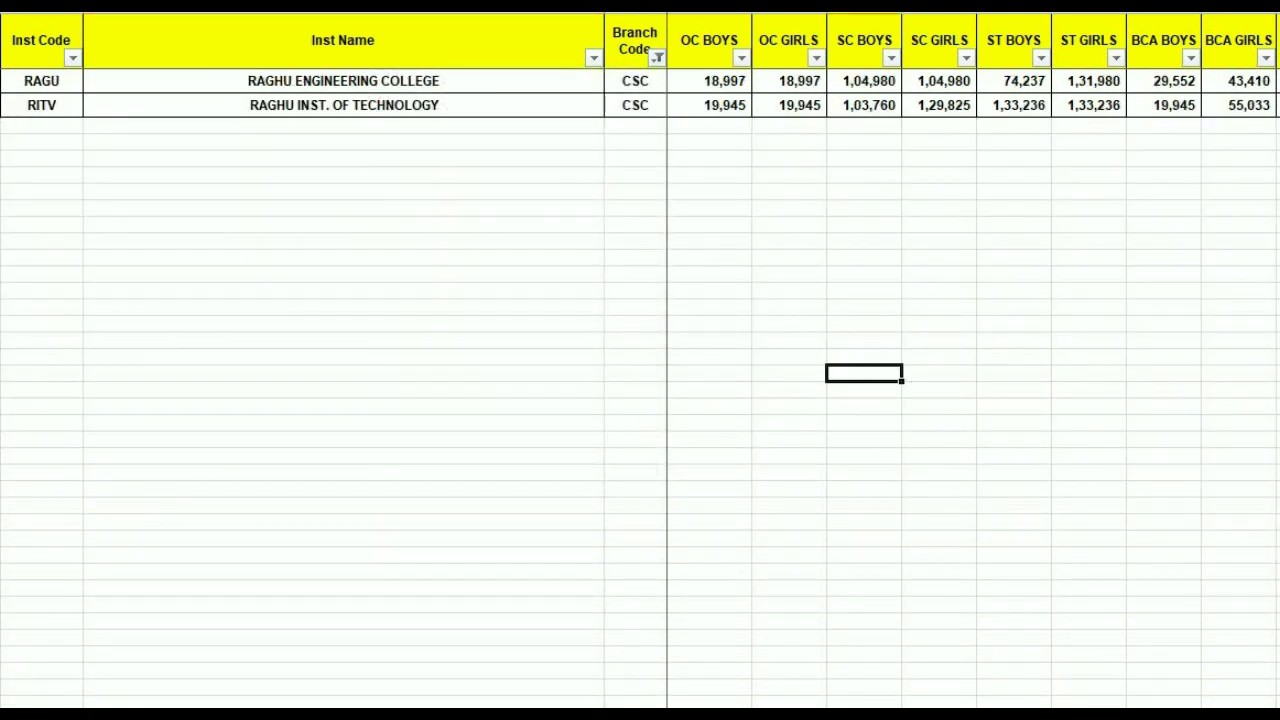
Switch to the AP EAMCET DETAILS workbook and highlight the CSC code with its branch name.
{"action": "mouse_move", "coordinate": [1040, 705]}
{"action": "left_click", "coordinate": [1212, 672]}
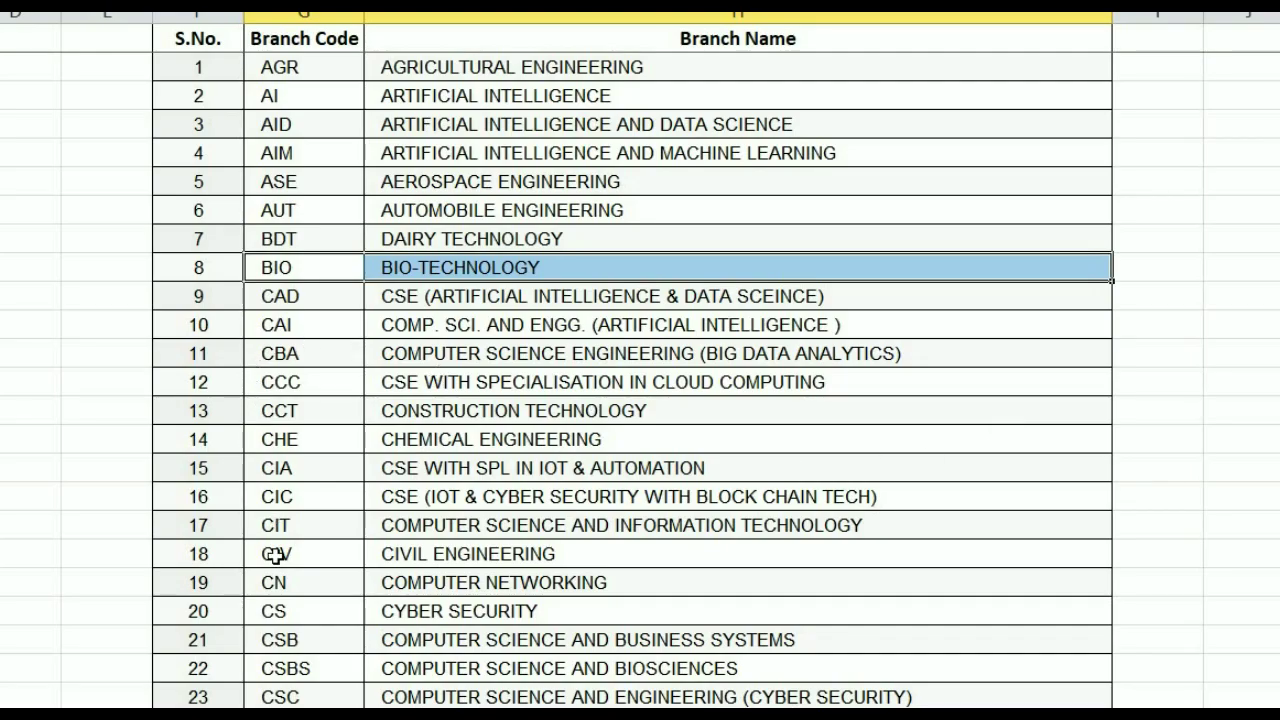
{"action": "scroll", "coordinate": [336, 569], "scroll_direction": "down", "scroll_amount": 2}
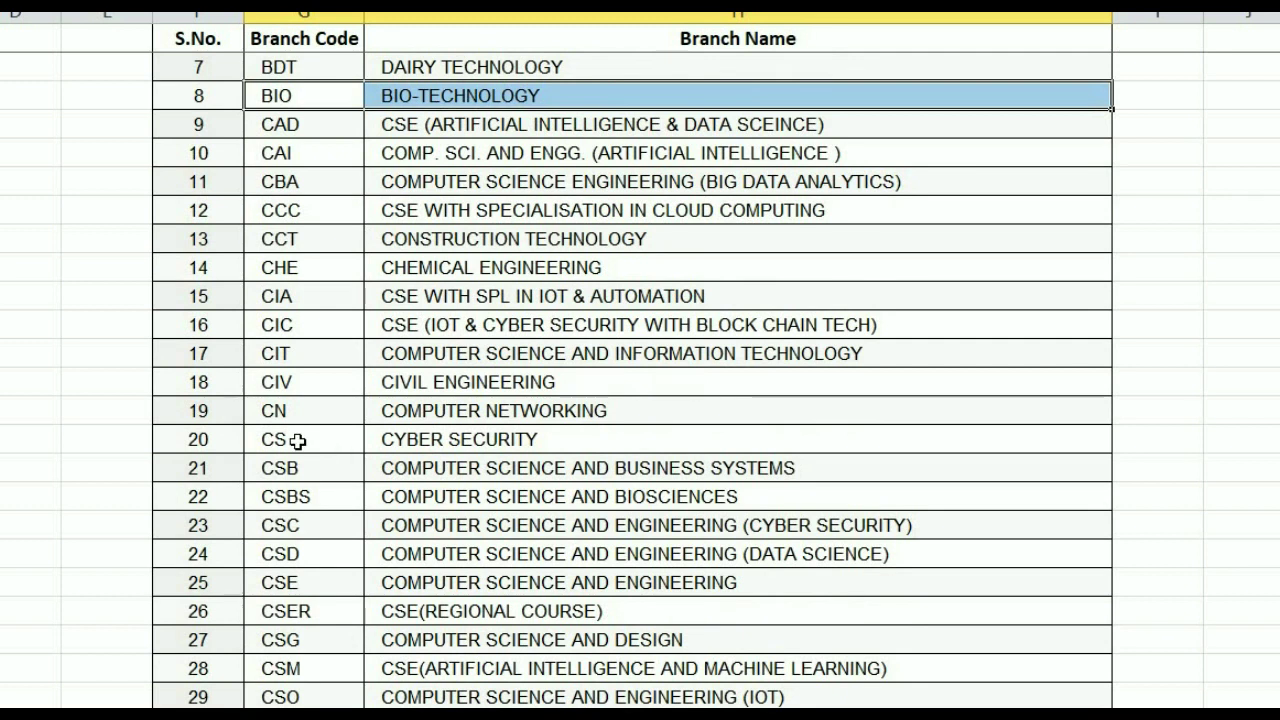
{"action": "left_click_drag", "start_coordinate": [291, 523], "coordinate": [518, 530]}
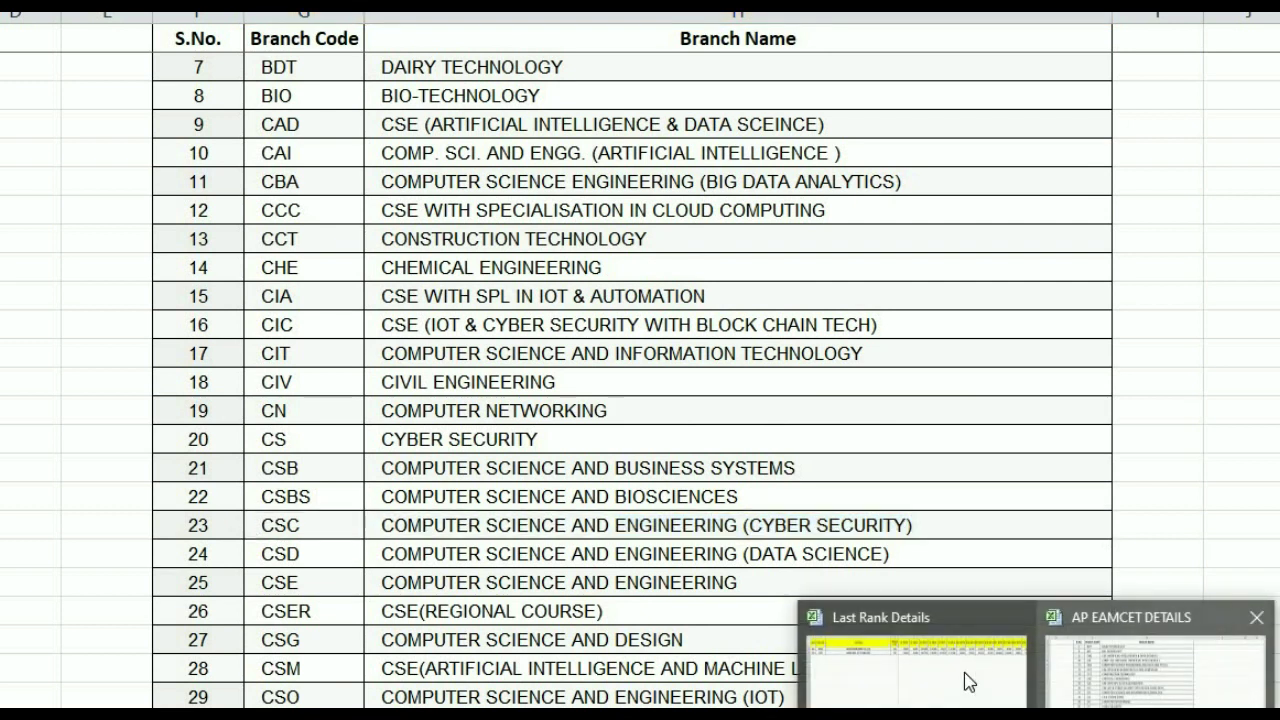
Return to the Last Rank Details workbook and highlight the CSC colleges' names, branch codes, and OC BOYS and OC GIRLS ranks.
{"action": "left_click", "coordinate": [966, 680]}
{"action": "left_click", "coordinate": [356, 84]}
{"action": "left_click", "coordinate": [436, 99]}
{"action": "left_click_drag", "start_coordinate": [648, 84], "coordinate": [654, 108]}
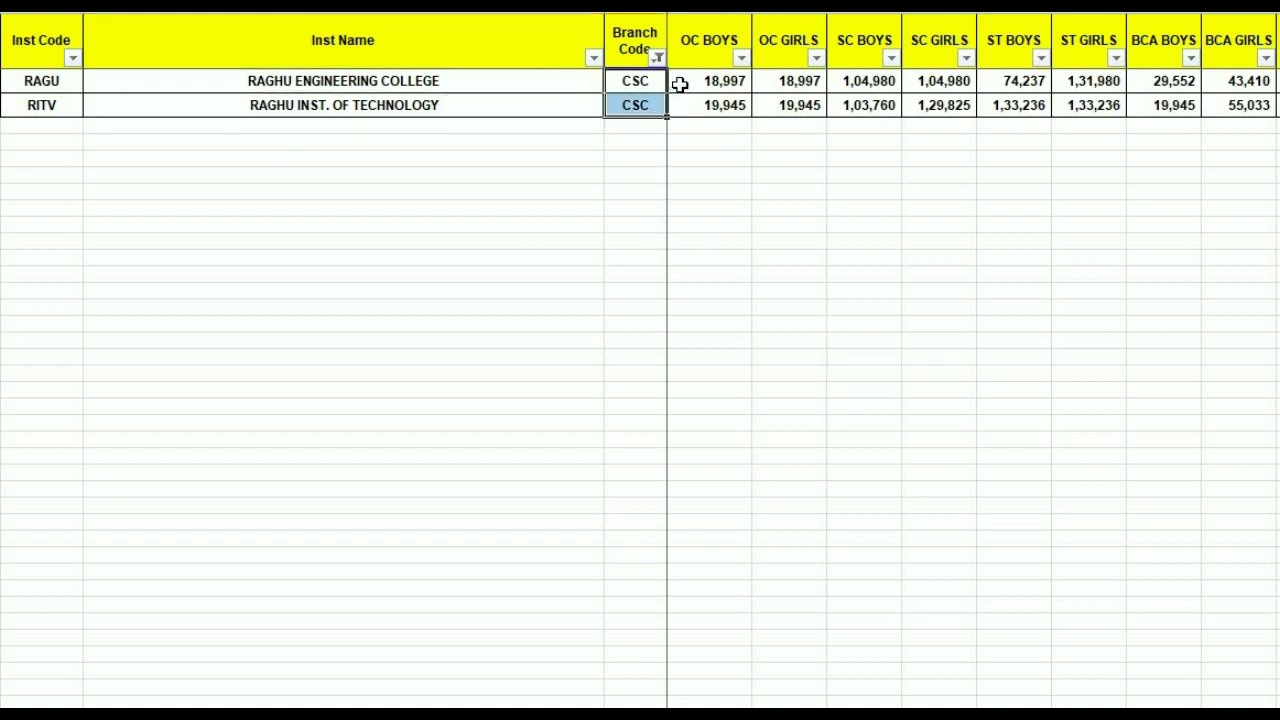
{"action": "left_click_drag", "start_coordinate": [689, 83], "coordinate": [694, 104]}
{"action": "left_click_drag", "start_coordinate": [771, 84], "coordinate": [776, 108]}
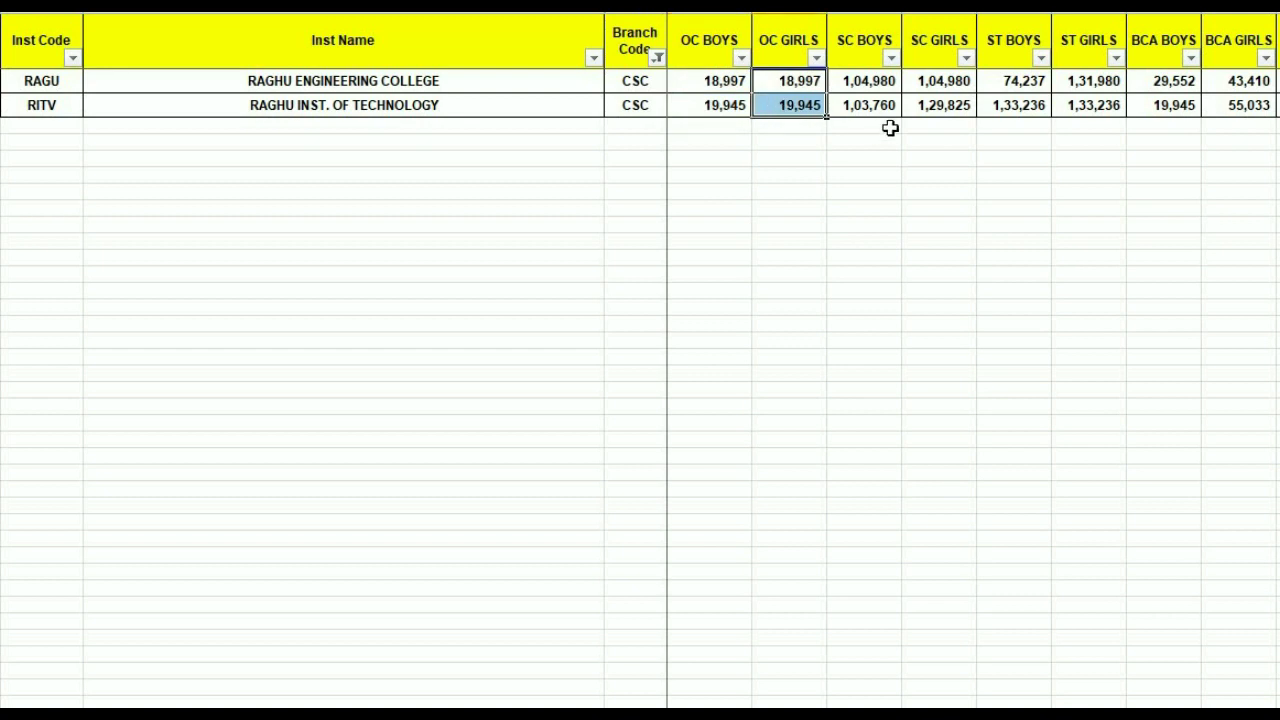
Examine the CSC colleges' ranks from SC BOYS through OC EWS GIRLS and their college fees.
{"action": "scroll", "coordinate": [973, 360], "scroll_direction": "right", "scroll_amount": 2}
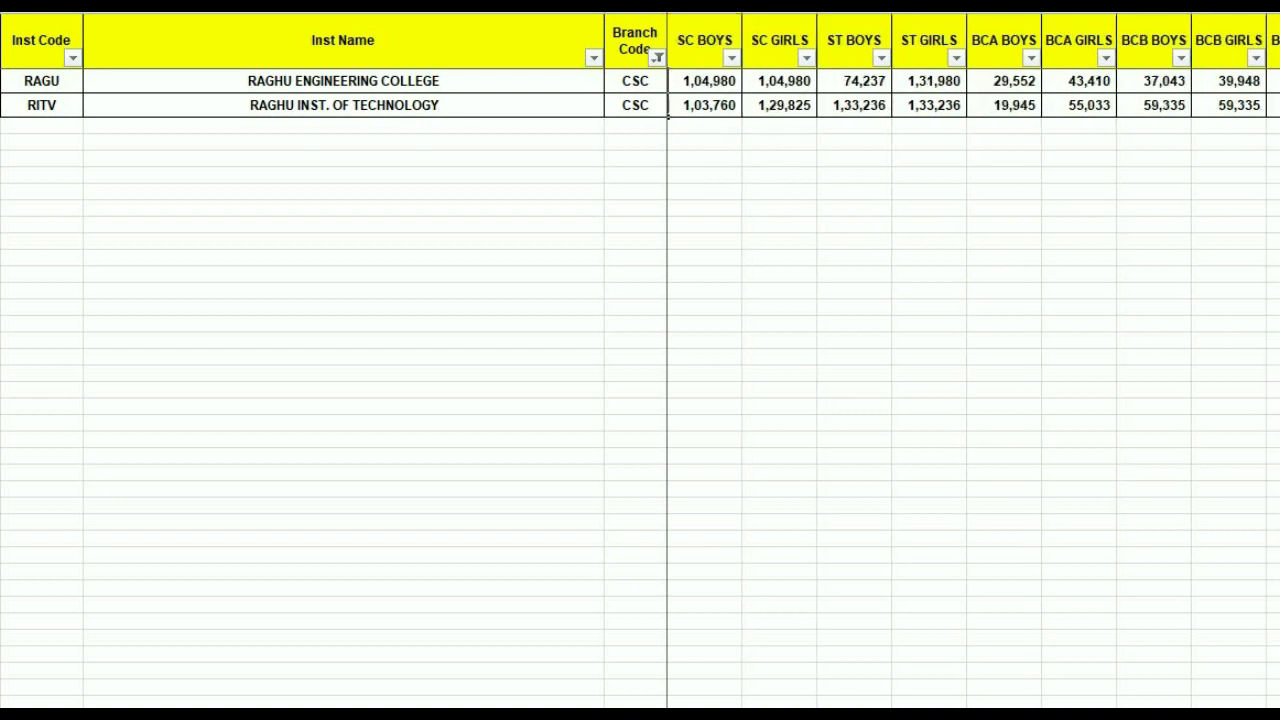
{"action": "scroll", "coordinate": [973, 360], "scroll_direction": "right", "scroll_amount": 4}
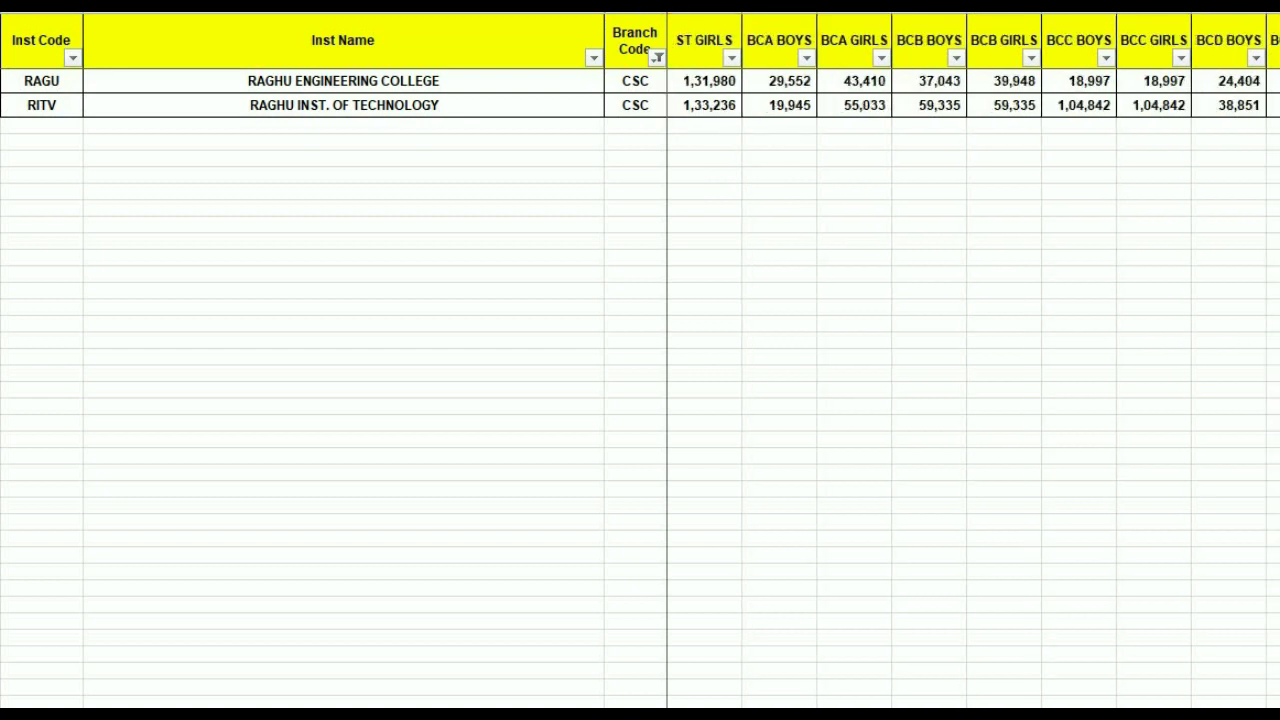
{"action": "scroll", "coordinate": [973, 360], "scroll_direction": "right", "scroll_amount": 5}
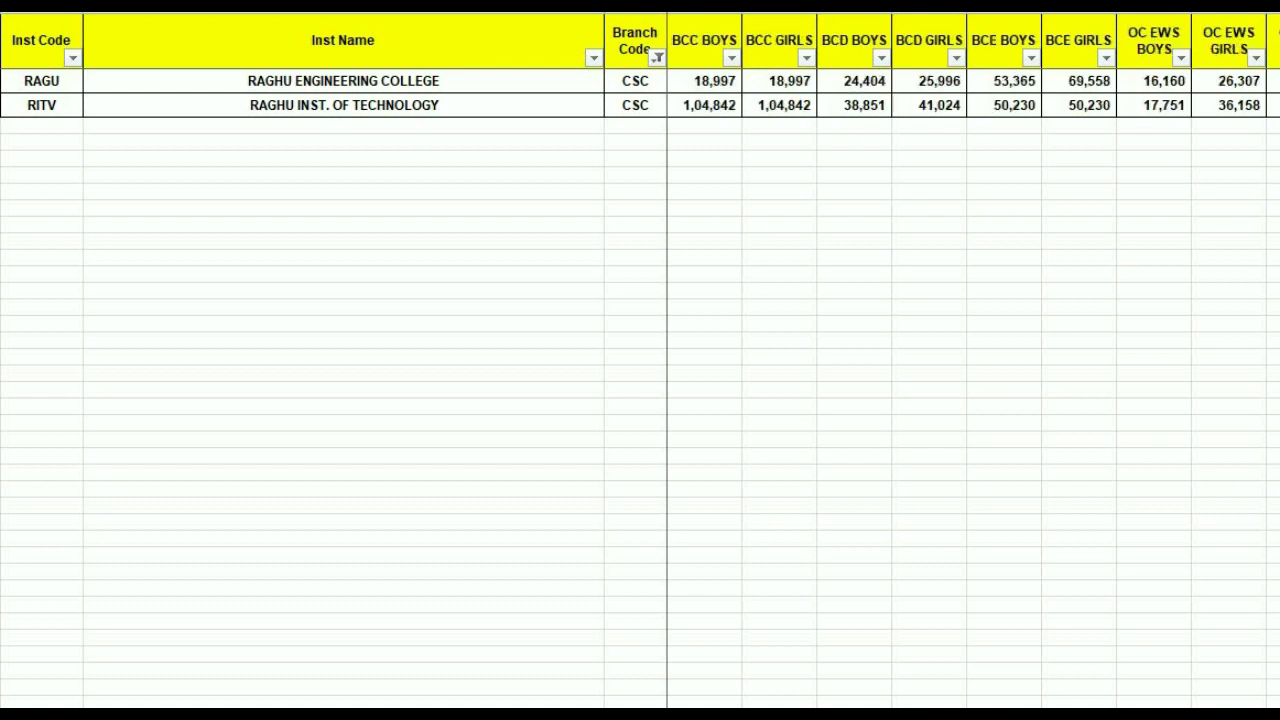
{"action": "scroll", "coordinate": [973, 360], "scroll_direction": "right", "scroll_amount": 2}
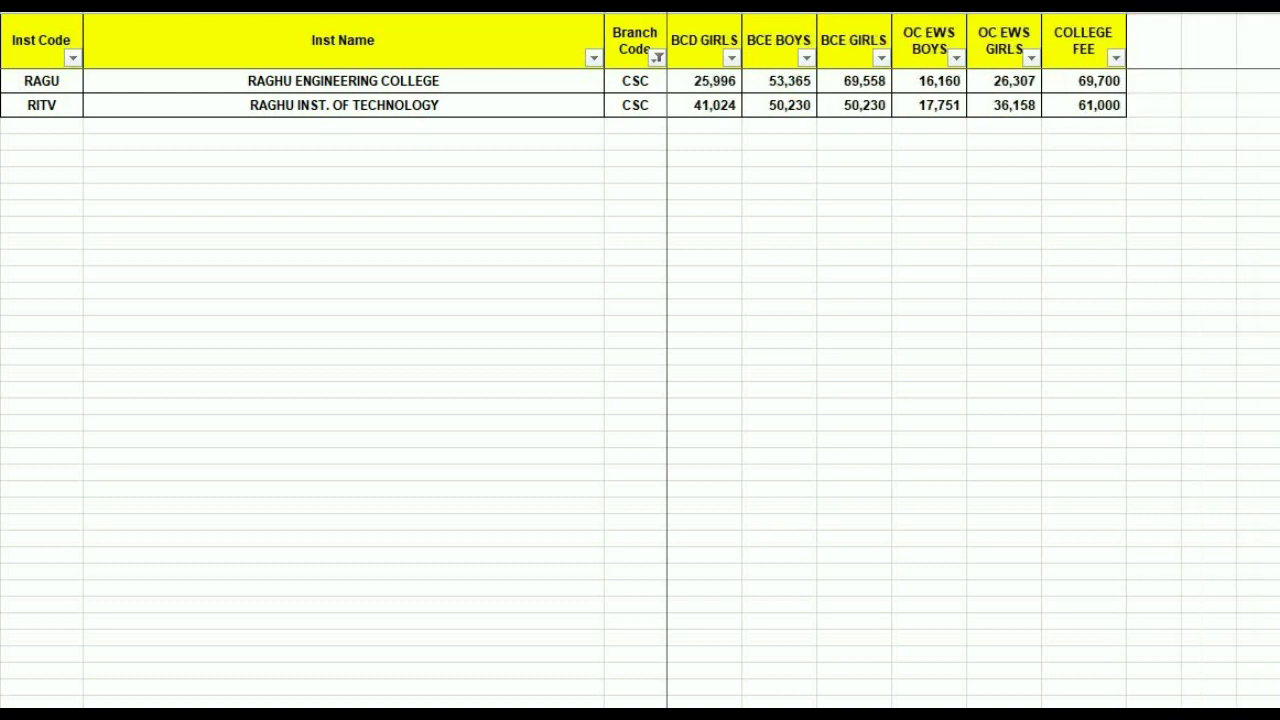
{"action": "key", "text": "ctrl+BackSpace"}
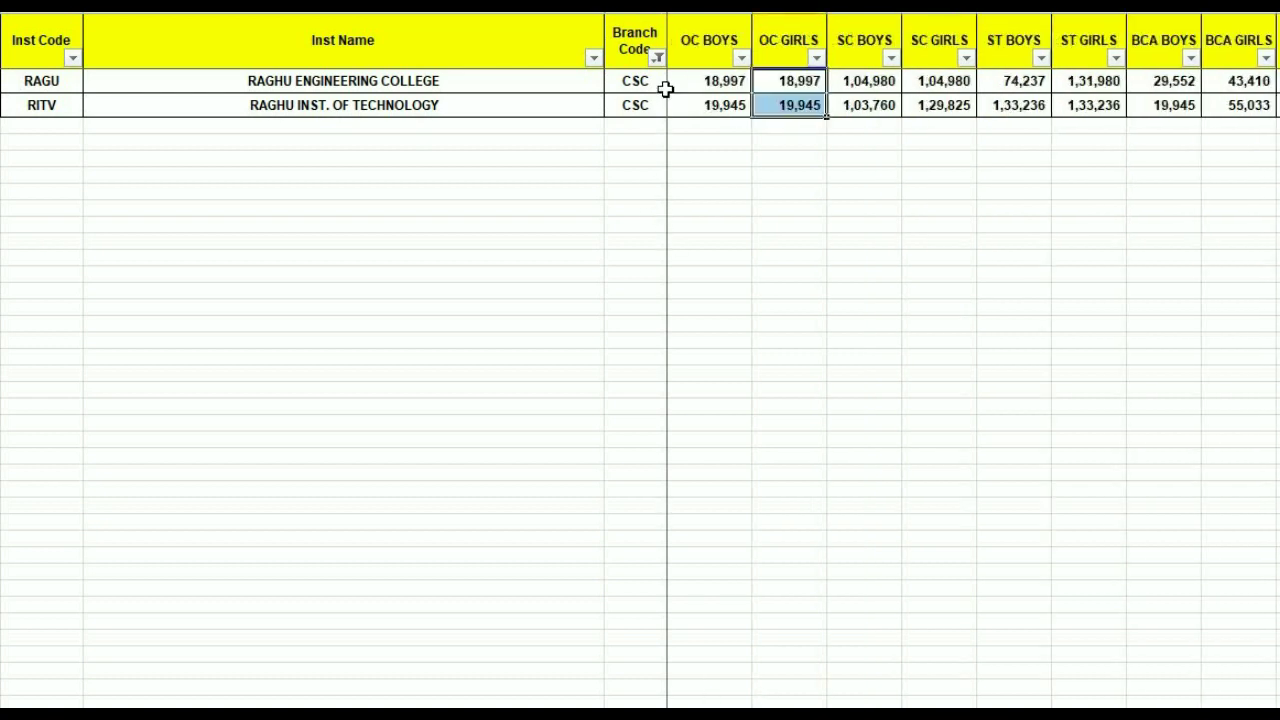
Change the Branch Code filter from CSC to show only CSD.
{"action": "left_click", "coordinate": [657, 57]}
{"action": "left_click", "coordinate": [452, 348]}
{"action": "left_click", "coordinate": [456, 366]}
{"action": "left_click", "coordinate": [524, 466]}
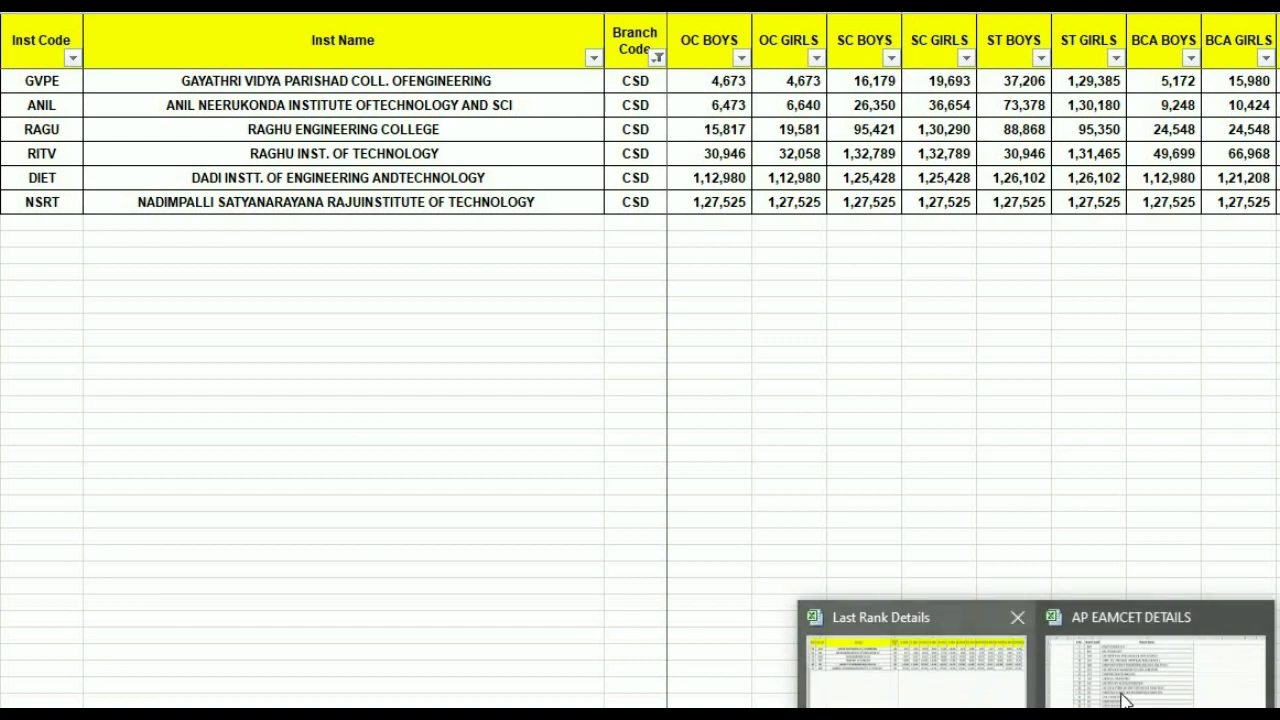
Highlight the CSD code with its branch name in the AP EAMCET DETAILS workbook, and return to the Last Rank Details workbook.
{"action": "left_click", "coordinate": [1122, 690]}
{"action": "left_click_drag", "start_coordinate": [308, 556], "coordinate": [766, 557]}
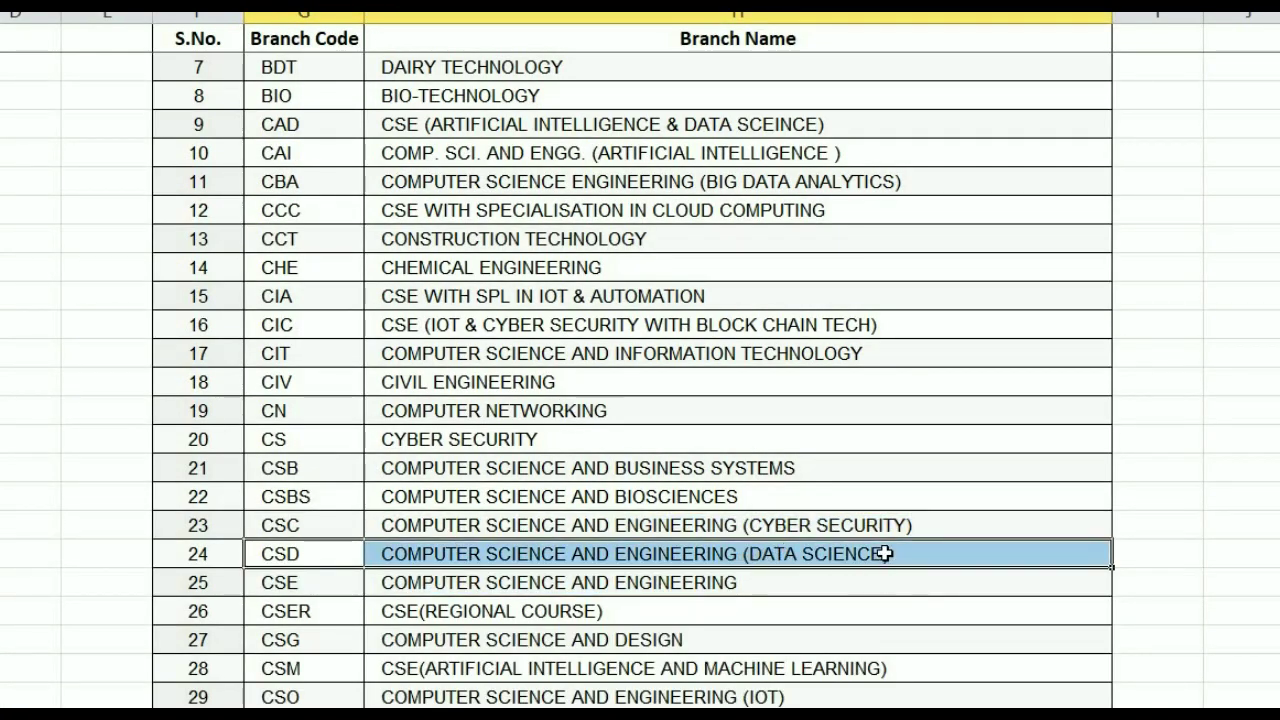
{"action": "mouse_move", "coordinate": [1122, 698]}
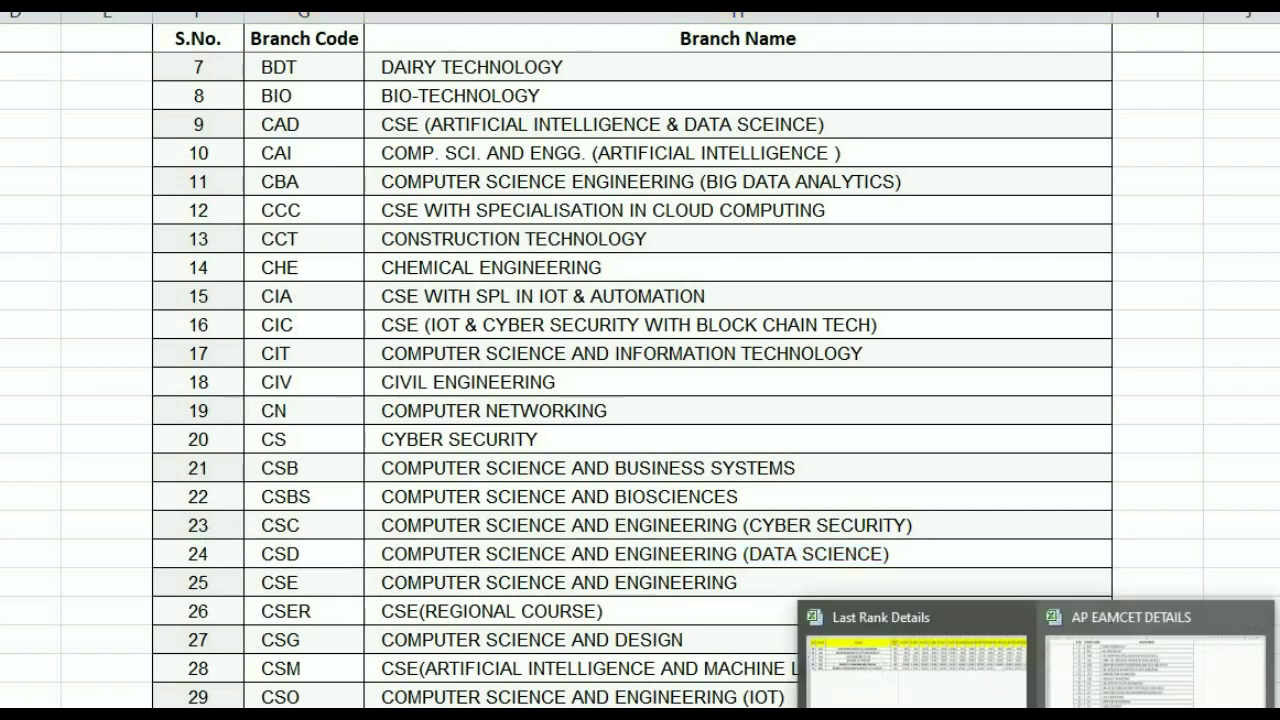
{"action": "left_click", "coordinate": [915, 665]}
Highlight the CSD colleges' OC BOYS ranks and go through their institute names in small groups.
{"action": "left_click_drag", "start_coordinate": [699, 83], "coordinate": [705, 202]}
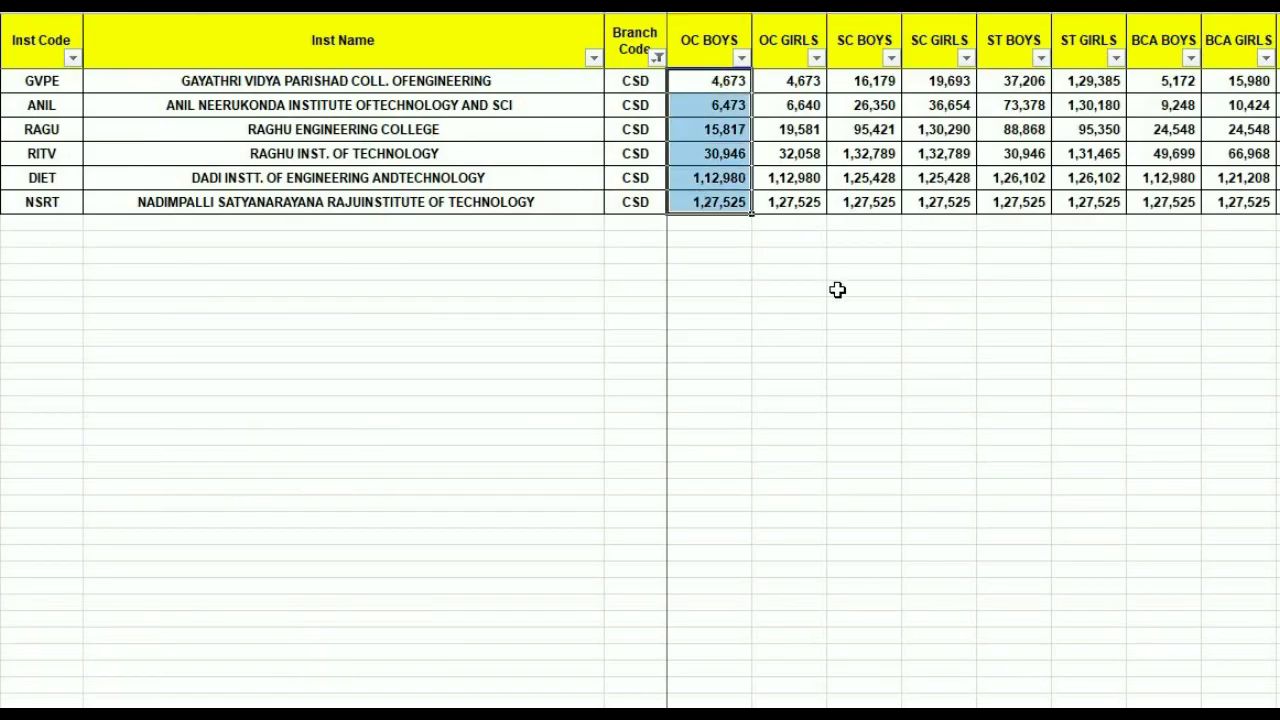
{"action": "left_click_drag", "start_coordinate": [531, 80], "coordinate": [531, 104]}
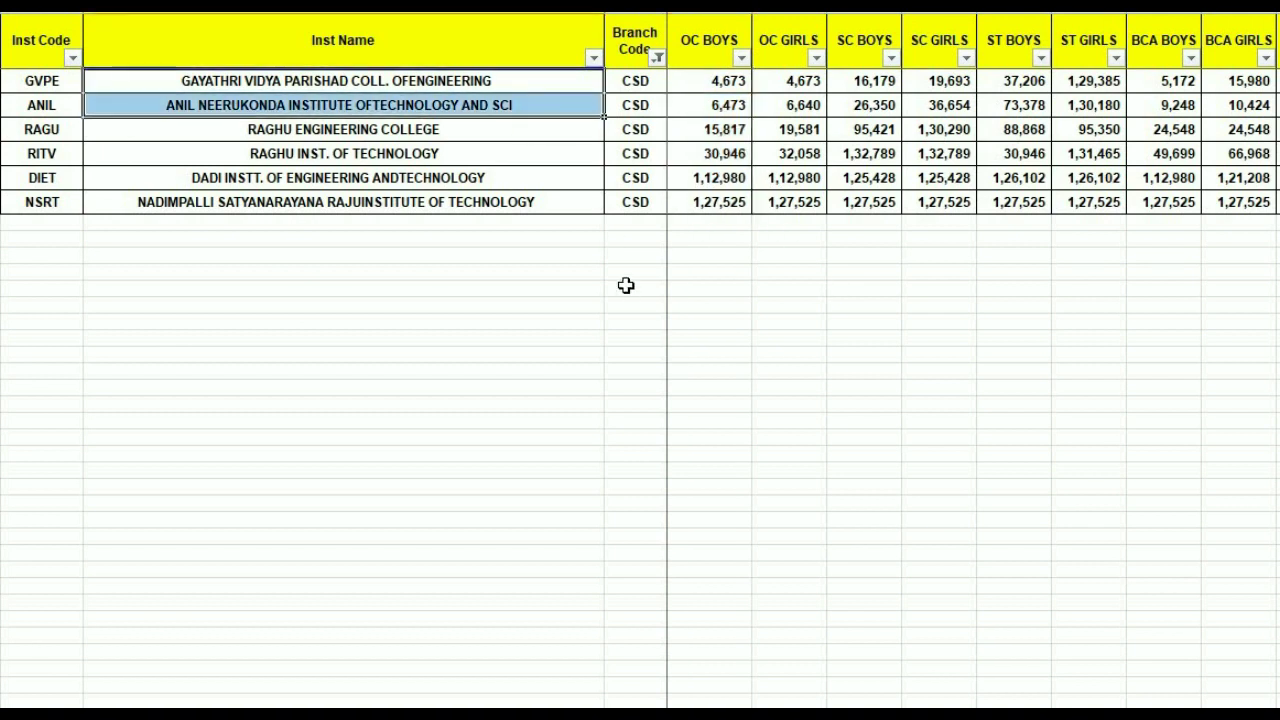
{"action": "left_click_drag", "start_coordinate": [471, 136], "coordinate": [478, 154]}
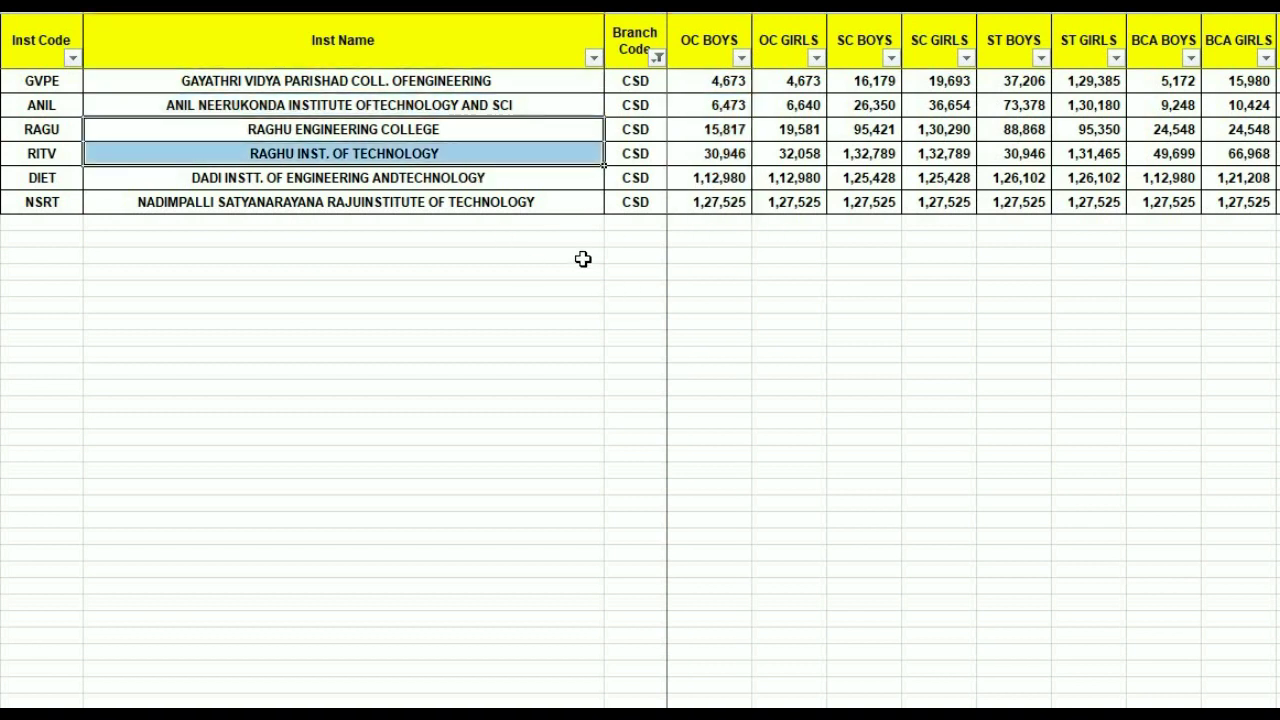
{"action": "left_click_drag", "start_coordinate": [553, 180], "coordinate": [557, 203]}
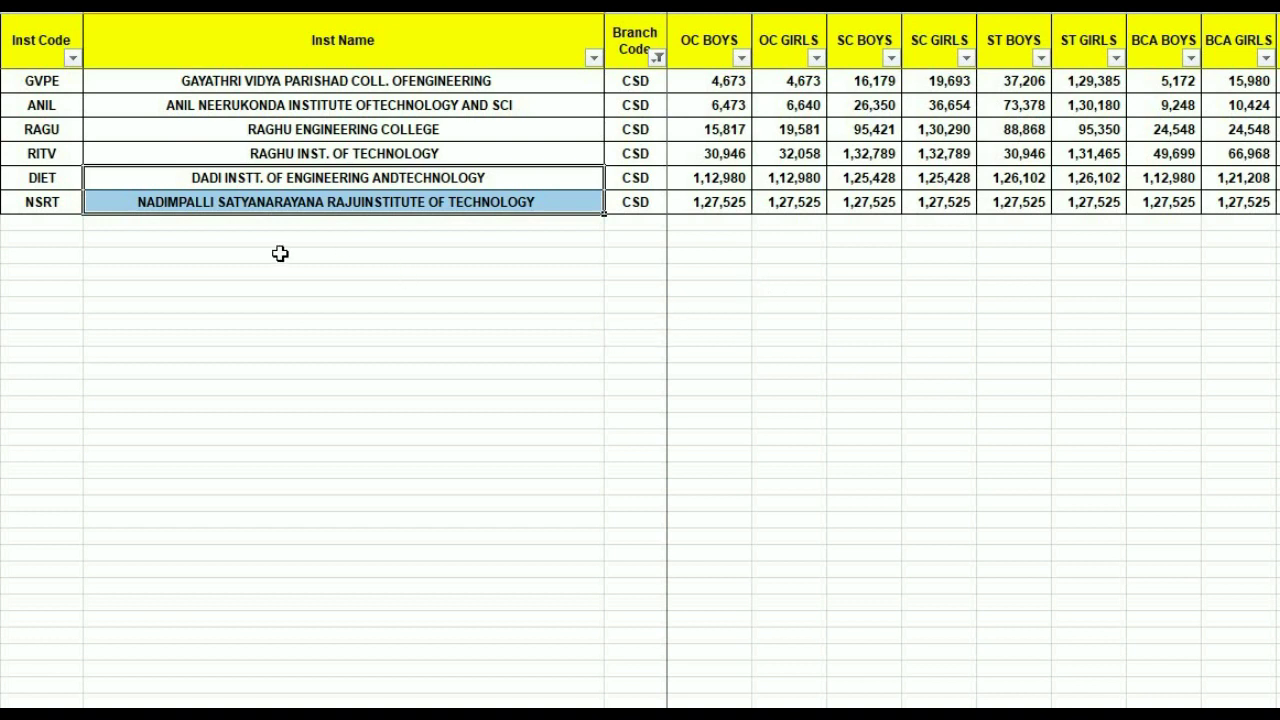
{"action": "left_click_drag", "start_coordinate": [504, 129], "coordinate": [510, 156]}
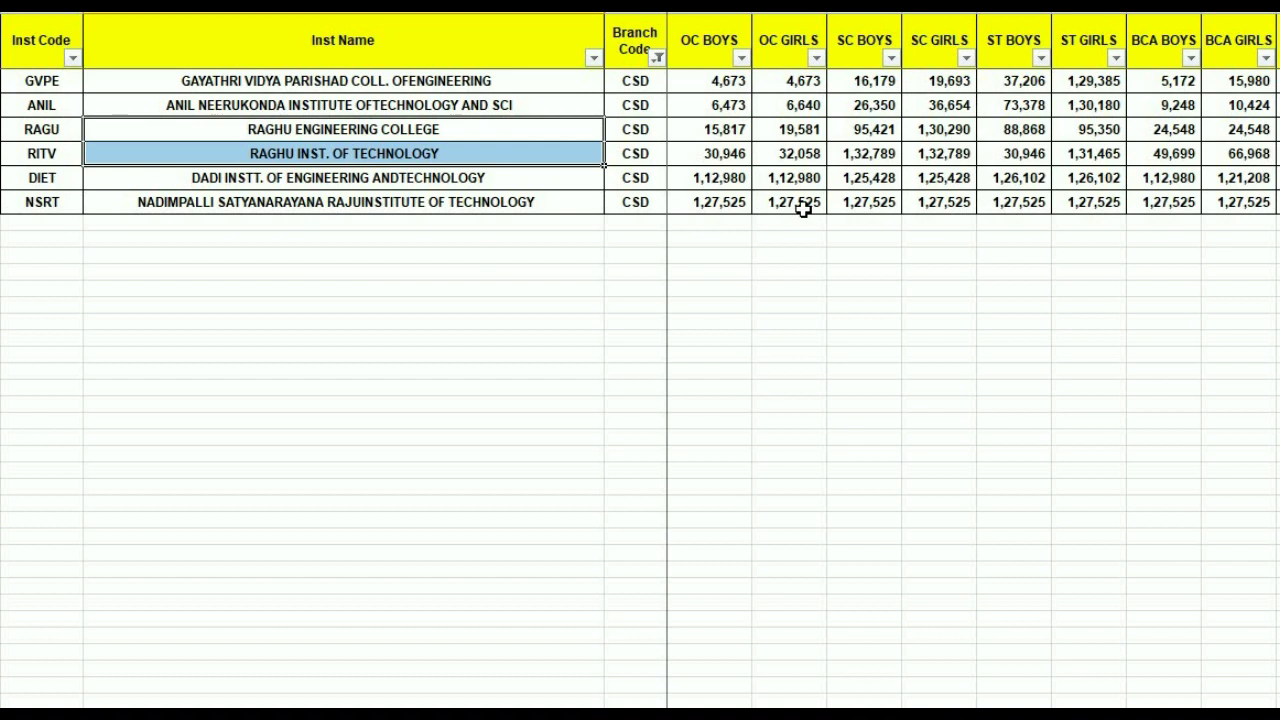
{"action": "left_click_drag", "start_coordinate": [477, 82], "coordinate": [484, 128]}
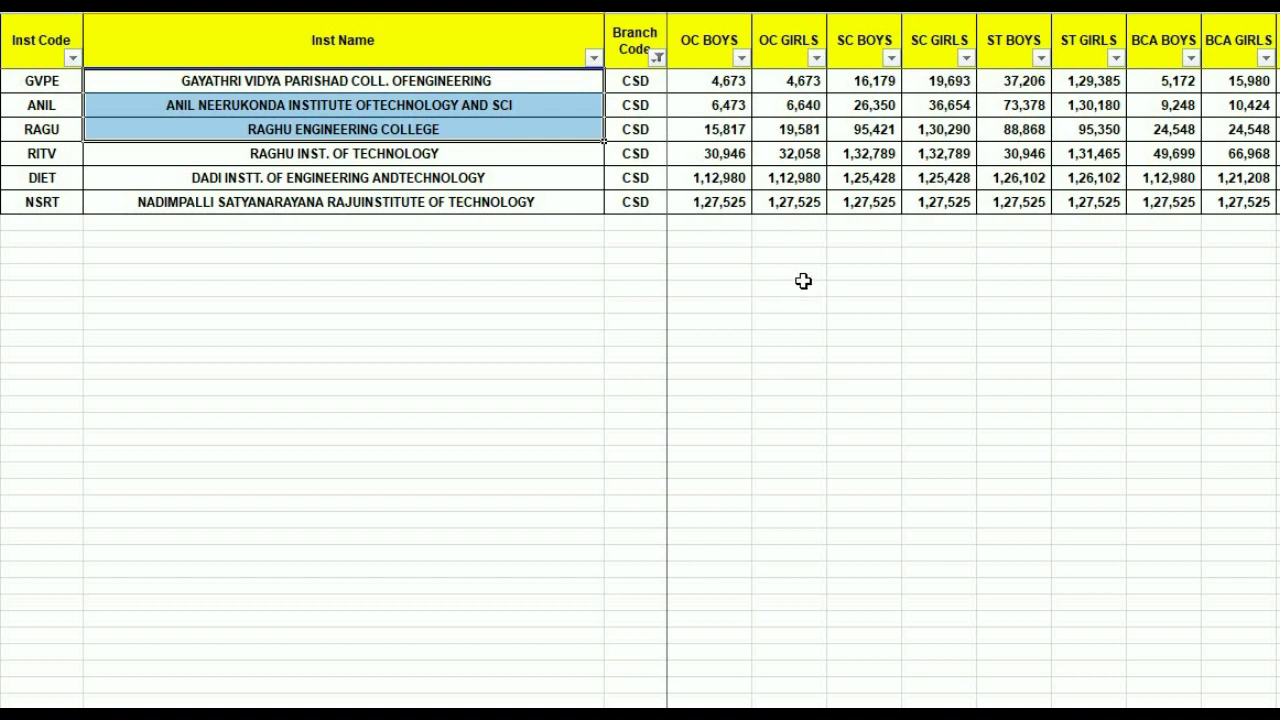
{"action": "left_click_drag", "start_coordinate": [520, 180], "coordinate": [524, 201]}
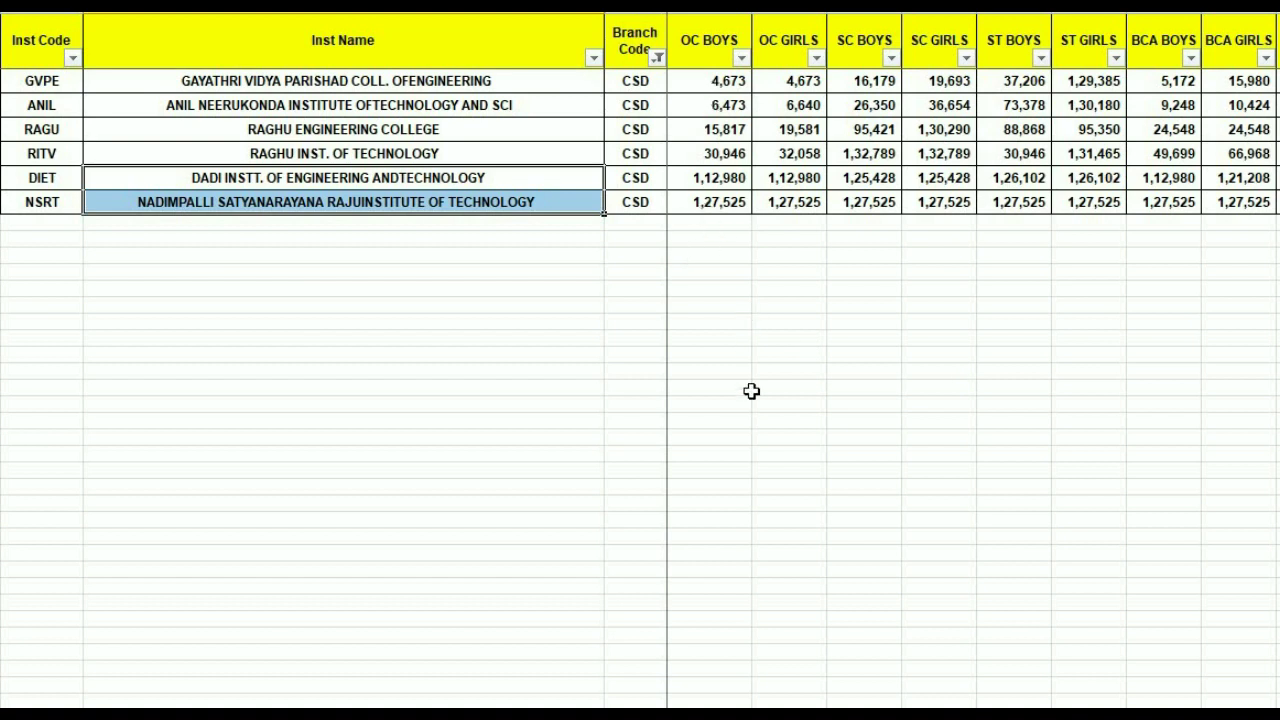
Examine the CSD colleges' ranks from SC BOYS through OC EWS GIRLS and their college fees.
{"action": "scroll", "coordinate": [977, 360], "scroll_direction": "right", "scroll_amount": 2}
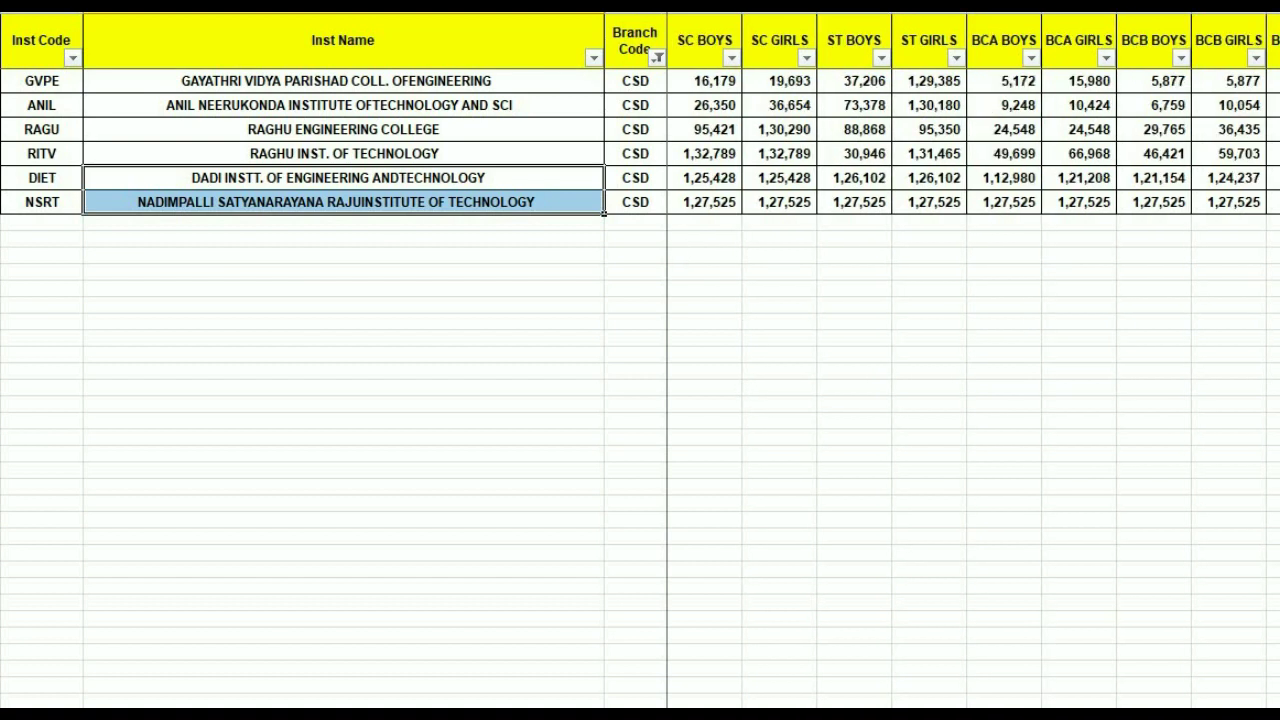
{"action": "scroll", "coordinate": [973, 360], "scroll_direction": "right", "scroll_amount": 4}
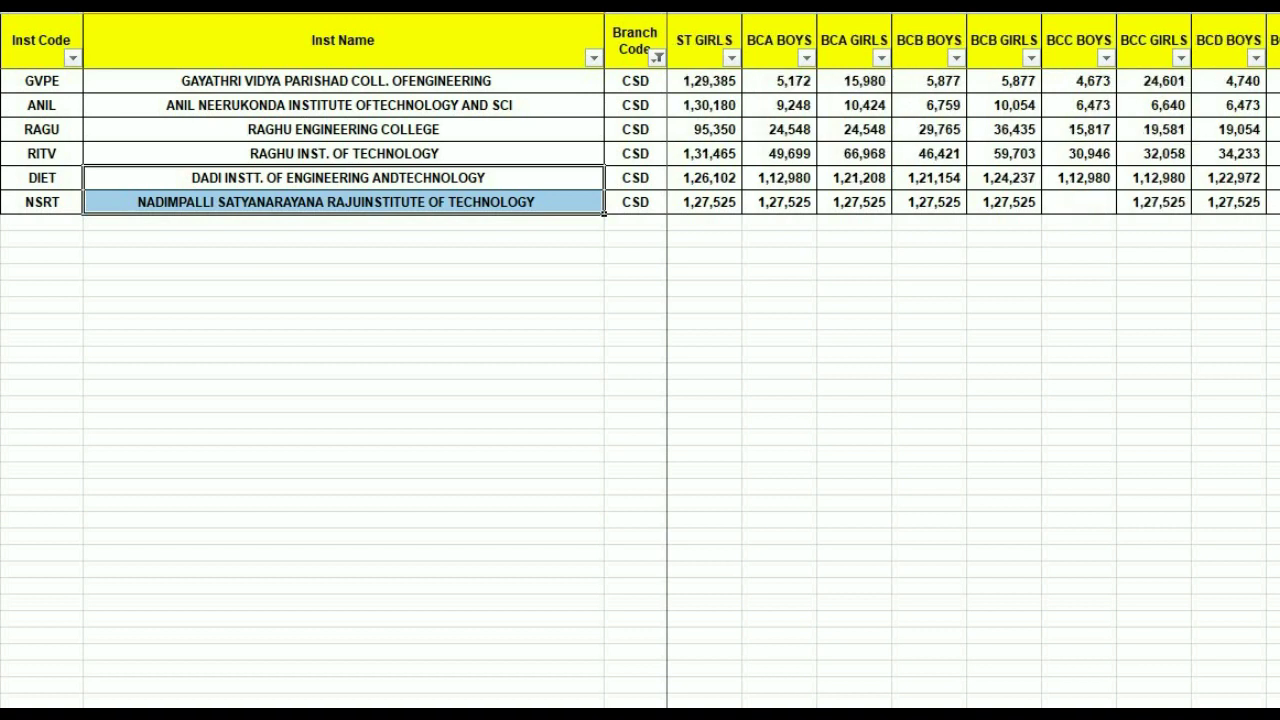
{"action": "scroll", "coordinate": [973, 360], "scroll_direction": "right", "scroll_amount": 1}
{"action": "scroll", "coordinate": [973, 360], "scroll_direction": "right", "scroll_amount": 1}
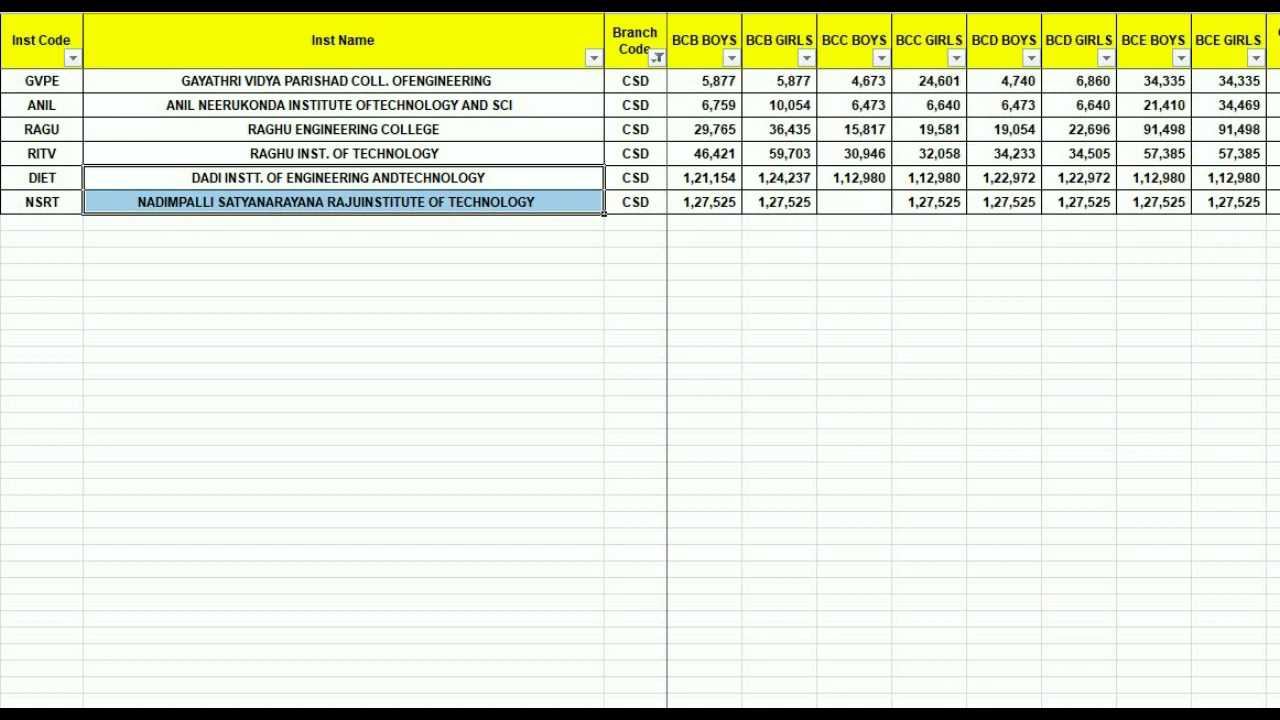
{"action": "scroll", "coordinate": [973, 360], "scroll_direction": "right", "scroll_amount": 1}
{"action": "scroll", "coordinate": [970, 360], "scroll_direction": "right", "scroll_amount": 3}
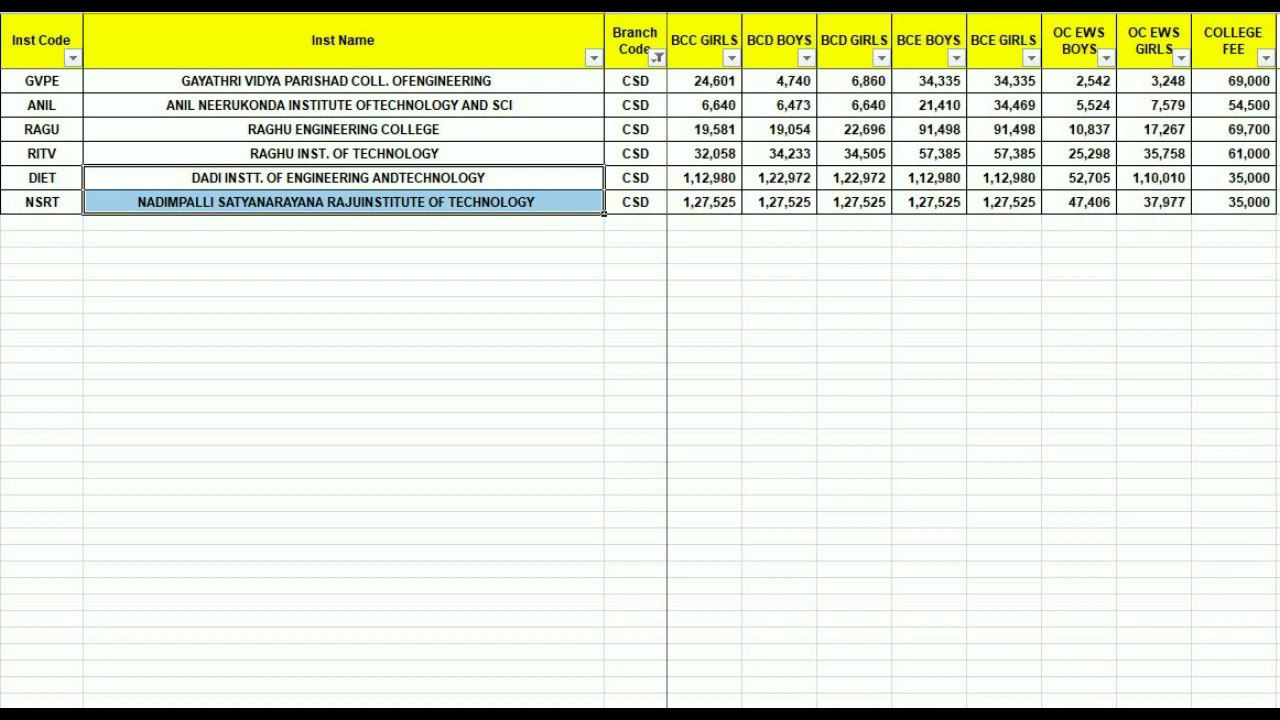
{"action": "scroll", "coordinate": [970, 360], "scroll_direction": "right", "scroll_amount": 4}
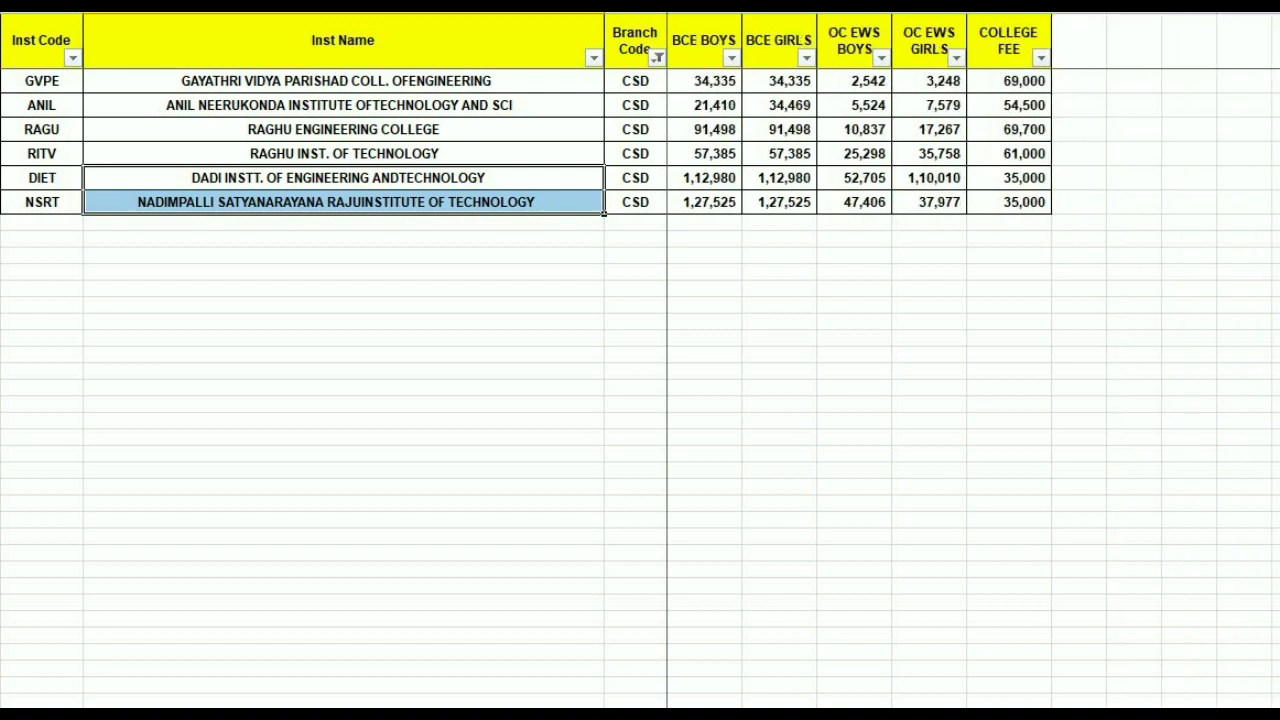
{"action": "scroll", "coordinate": [970, 360], "scroll_direction": "right", "scroll_amount": 1}
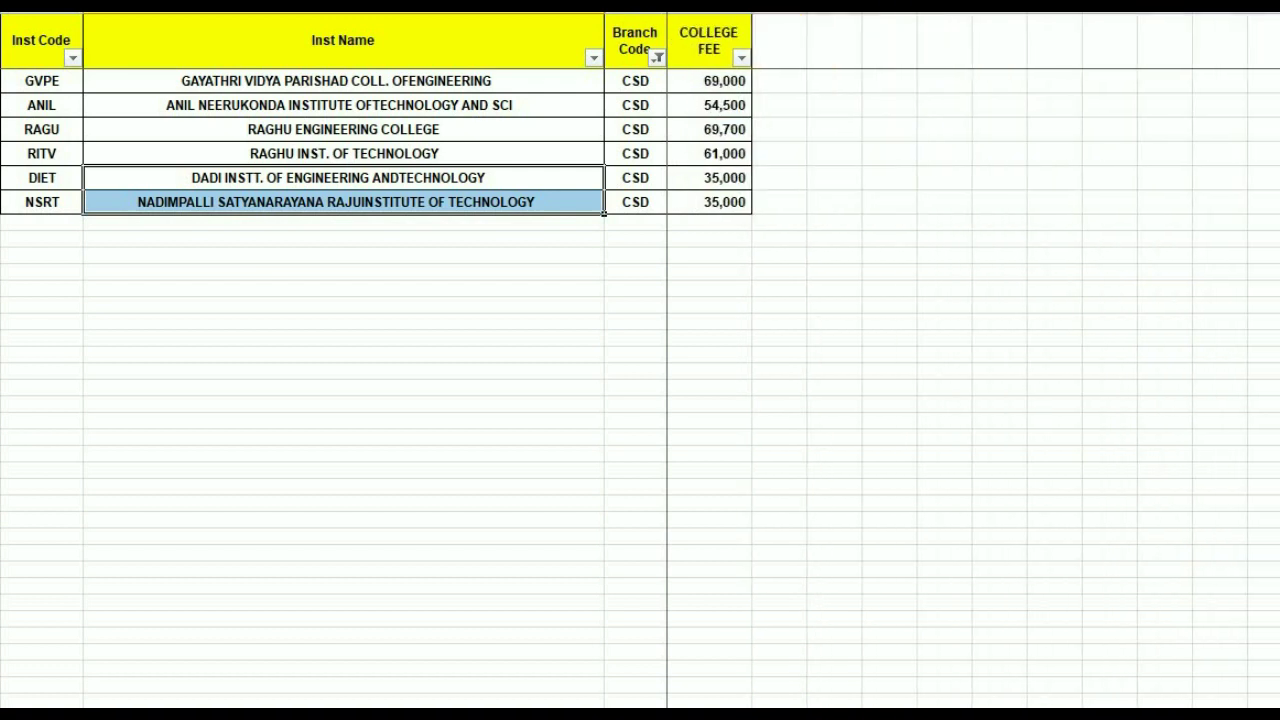
{"action": "scroll", "coordinate": [543, 171], "scroll_direction": "left", "scroll_amount": 10}
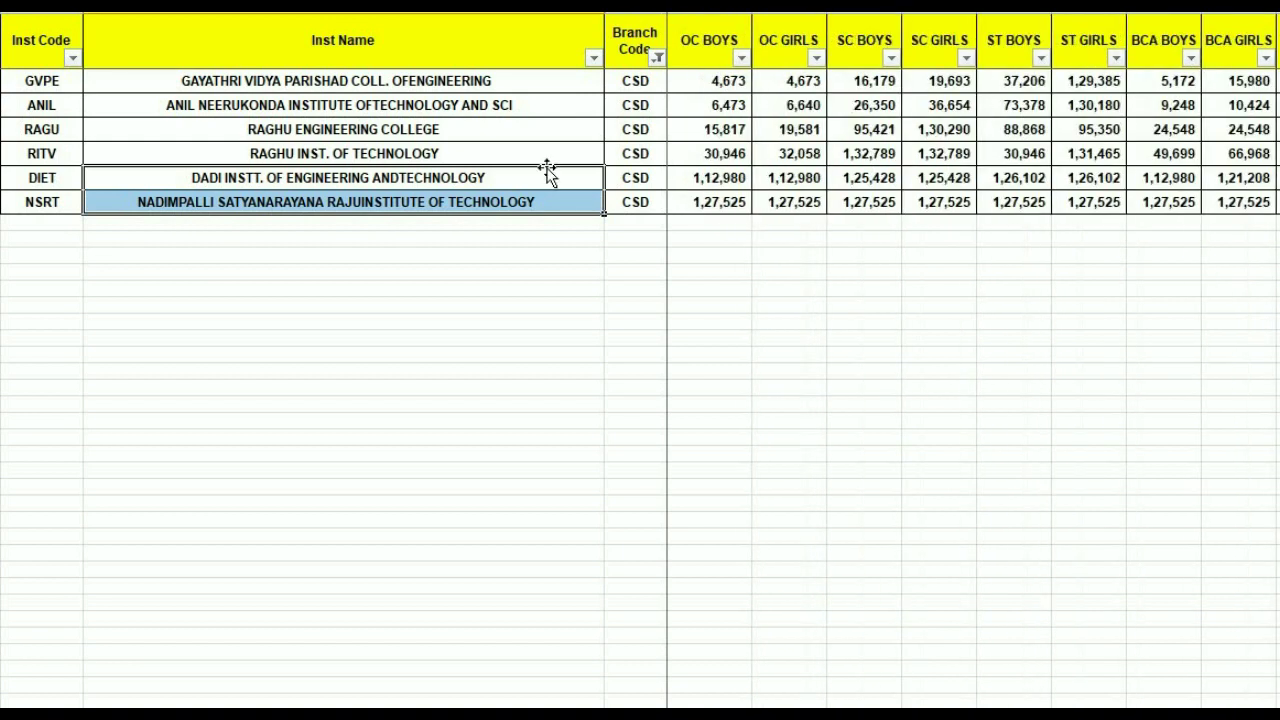
Change the Branch Code filter to show only CSE and clear the highlight from the institute names.
{"action": "left_click", "coordinate": [657, 57]}
{"action": "left_click", "coordinate": [438, 367]}
{"action": "left_click", "coordinate": [440, 384]}
{"action": "left_click", "coordinate": [505, 465]}
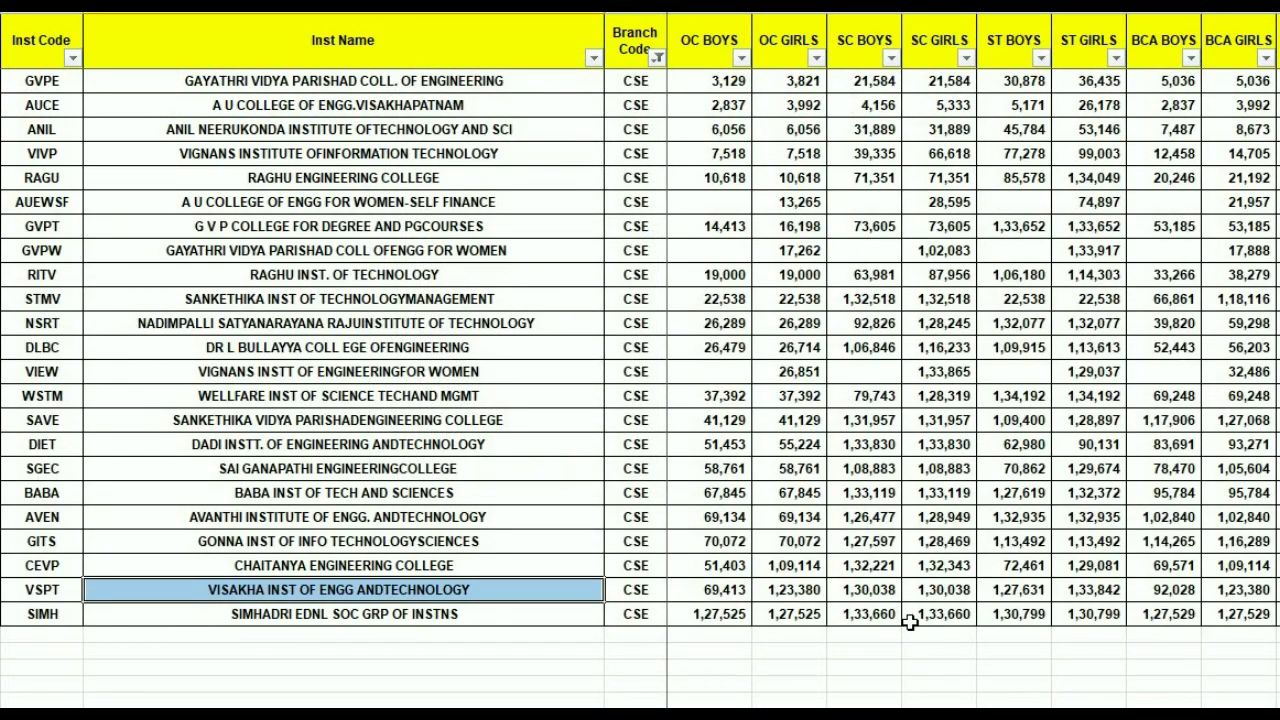
{"action": "left_click", "coordinate": [1010, 656]}
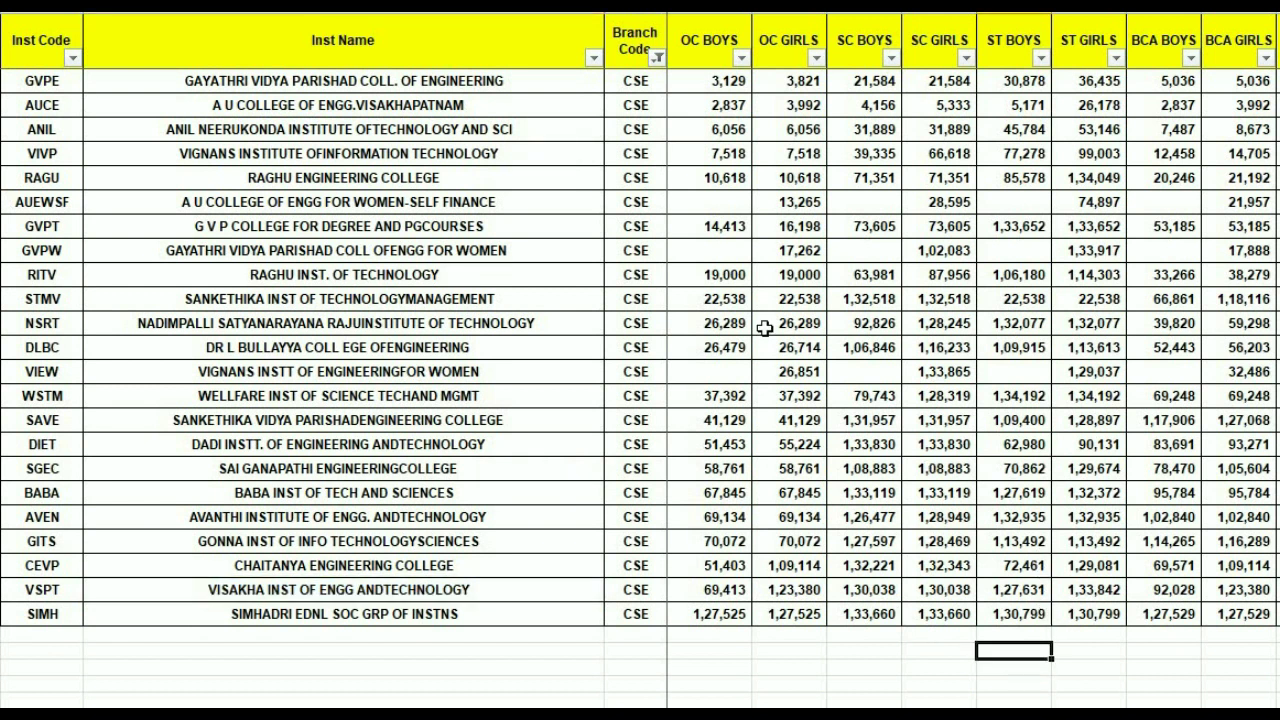
Highlight the OC BOYS ranks of all CSE colleges, from GVPE down to SIMH, and clear the highlight.
{"action": "left_click", "coordinate": [705, 79]}
{"action": "left_click_drag", "start_coordinate": [707, 199], "coordinate": [709, 617]}
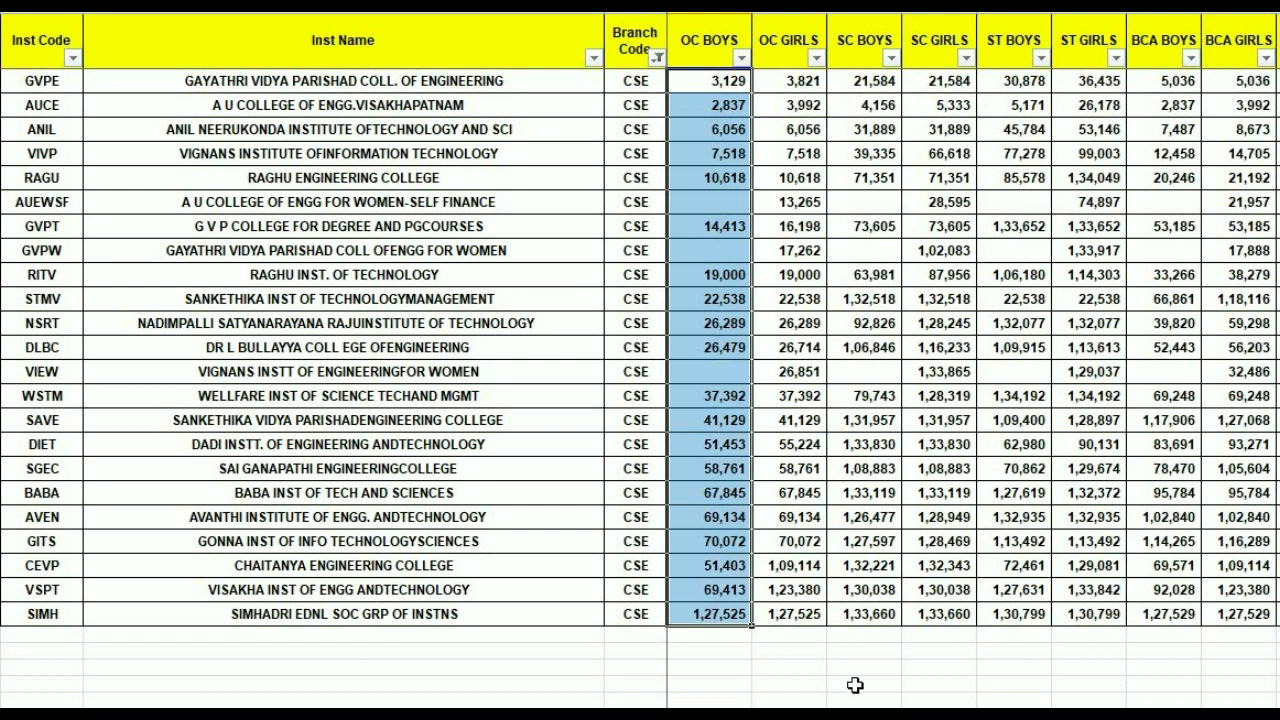
{"action": "left_click", "coordinate": [858, 685]}
Examine the CSE colleges' ranks from OC GIRLS through OC EWS GIRLS and their college fees.
{"action": "scroll", "coordinate": [975, 360], "scroll_direction": "right", "scroll_amount": 1}
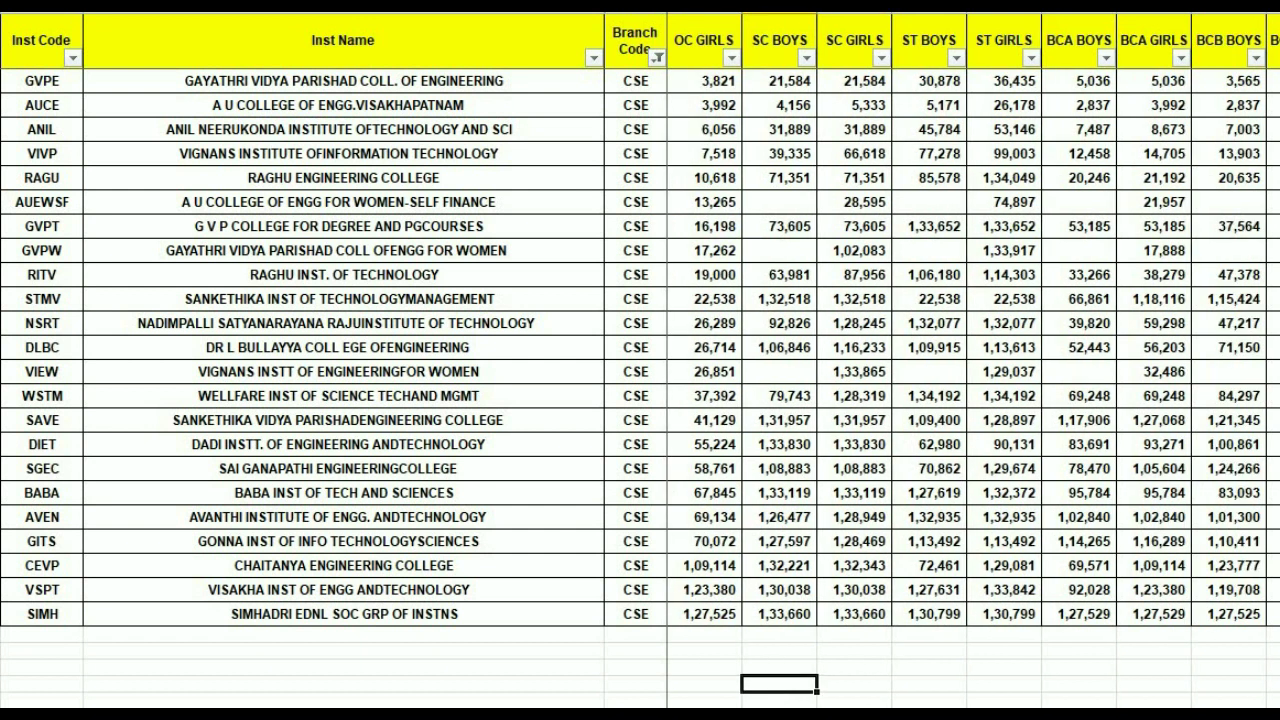
{"action": "scroll", "coordinate": [975, 360], "scroll_direction": "right", "scroll_amount": 1}
{"action": "scroll", "coordinate": [975, 360], "scroll_direction": "right", "scroll_amount": 1}
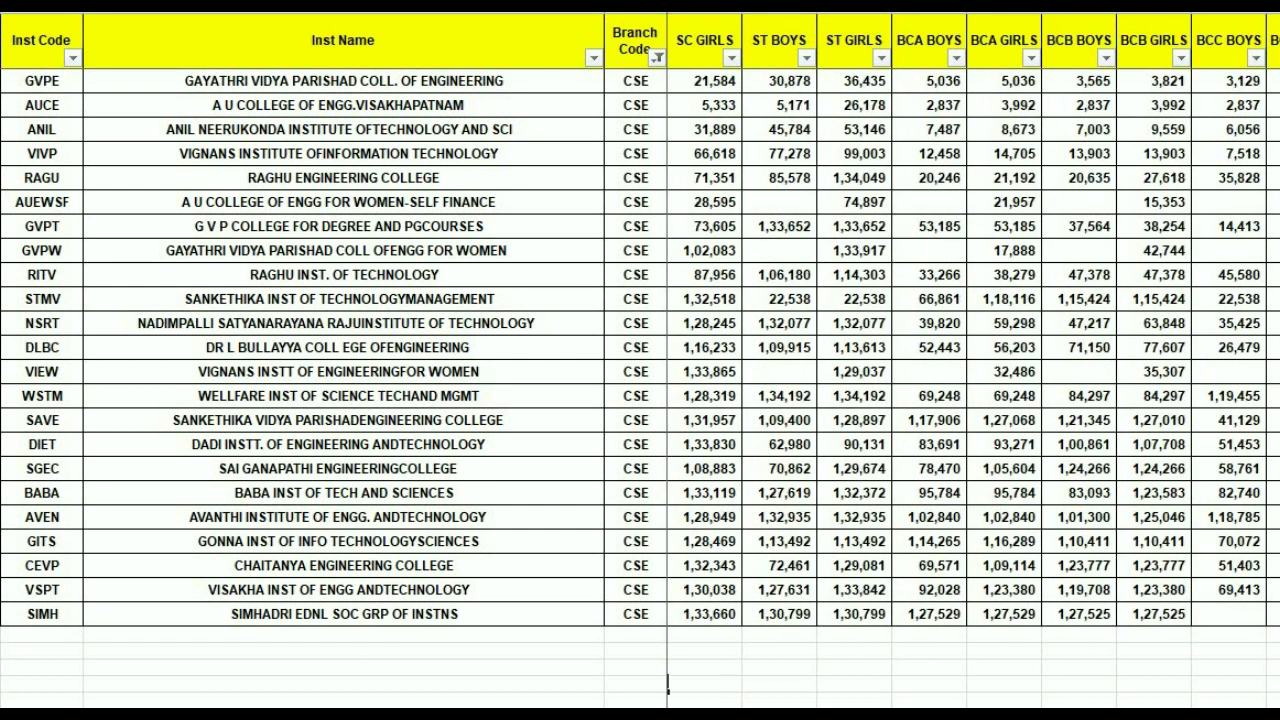
{"action": "scroll", "coordinate": [975, 360], "scroll_direction": "right", "scroll_amount": 1}
{"action": "scroll", "coordinate": [975, 360], "scroll_direction": "right", "scroll_amount": 1}
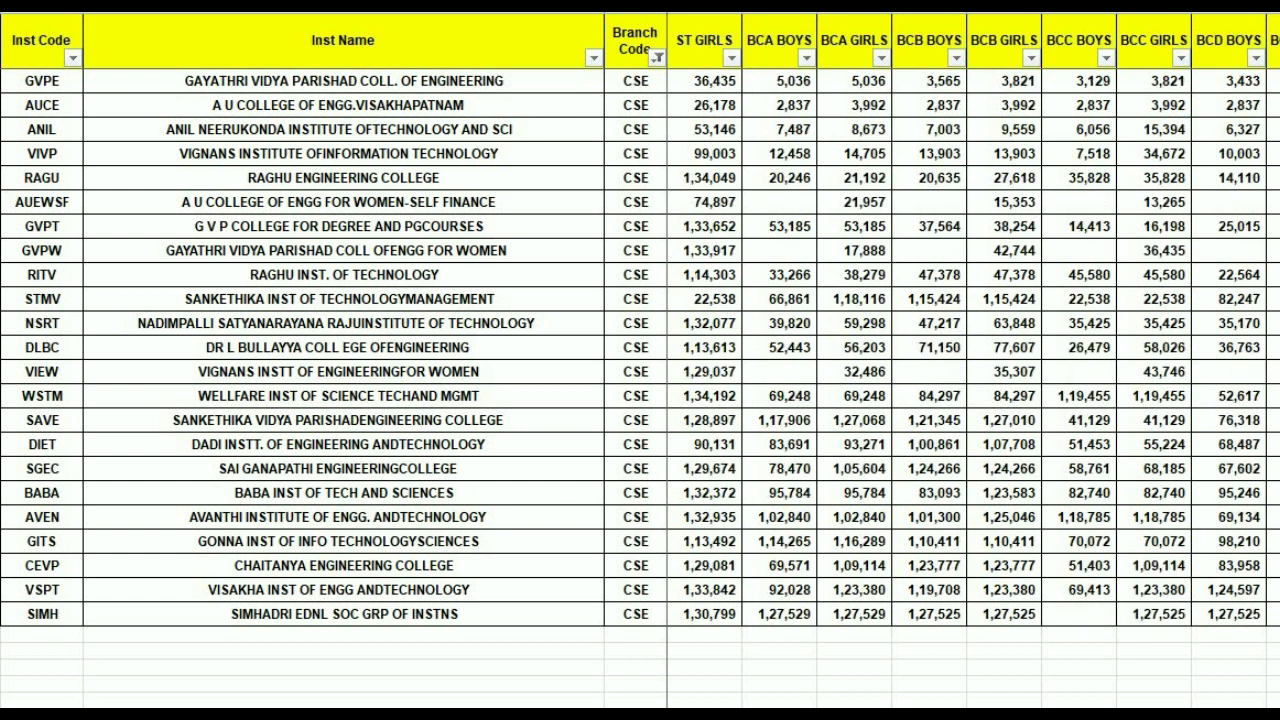
{"action": "scroll", "coordinate": [975, 360], "scroll_direction": "right", "scroll_amount": 2}
{"action": "scroll", "coordinate": [975, 360], "scroll_direction": "right", "scroll_amount": 1}
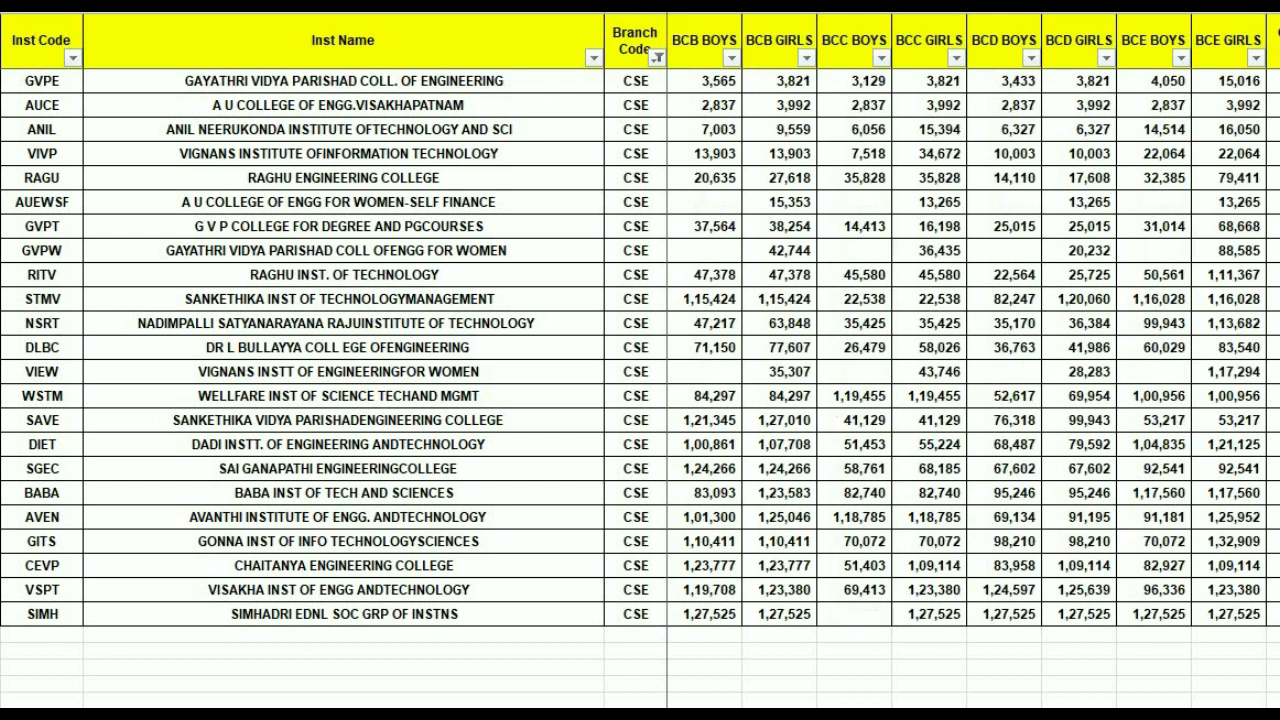
{"action": "scroll", "coordinate": [975, 360], "scroll_direction": "right", "scroll_amount": 1}
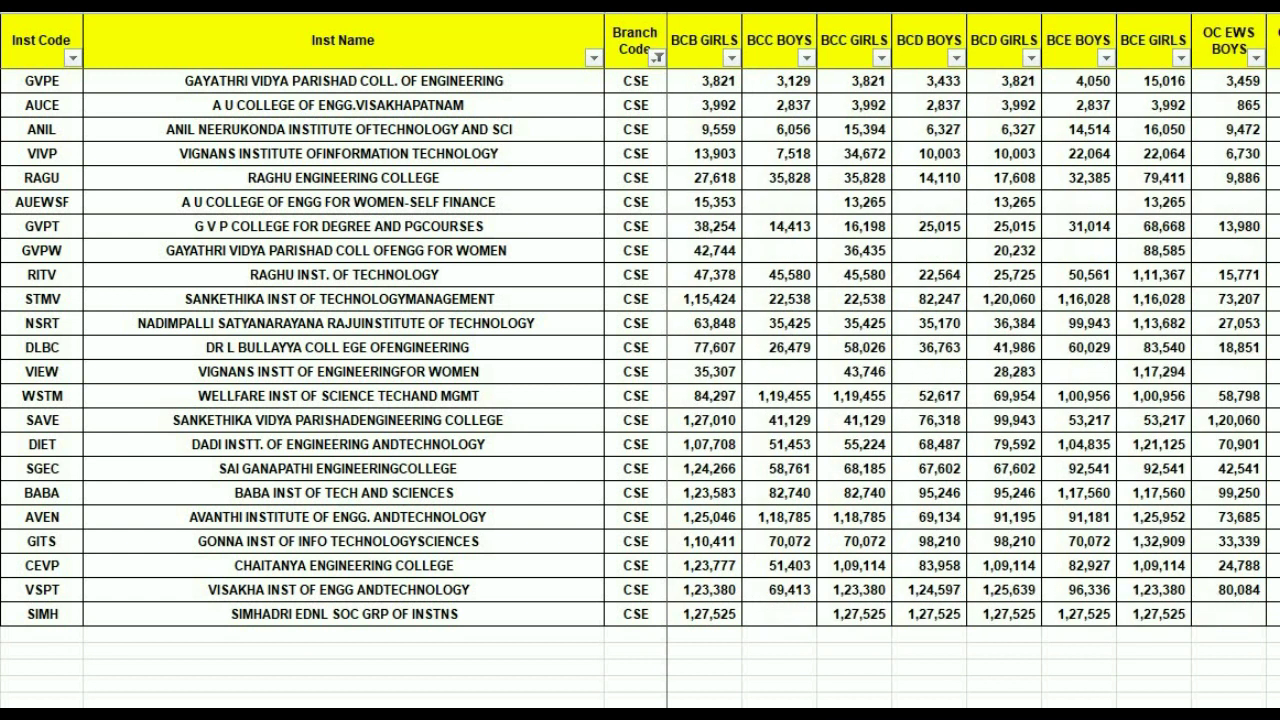
{"action": "scroll", "coordinate": [975, 360], "scroll_direction": "right", "scroll_amount": 3}
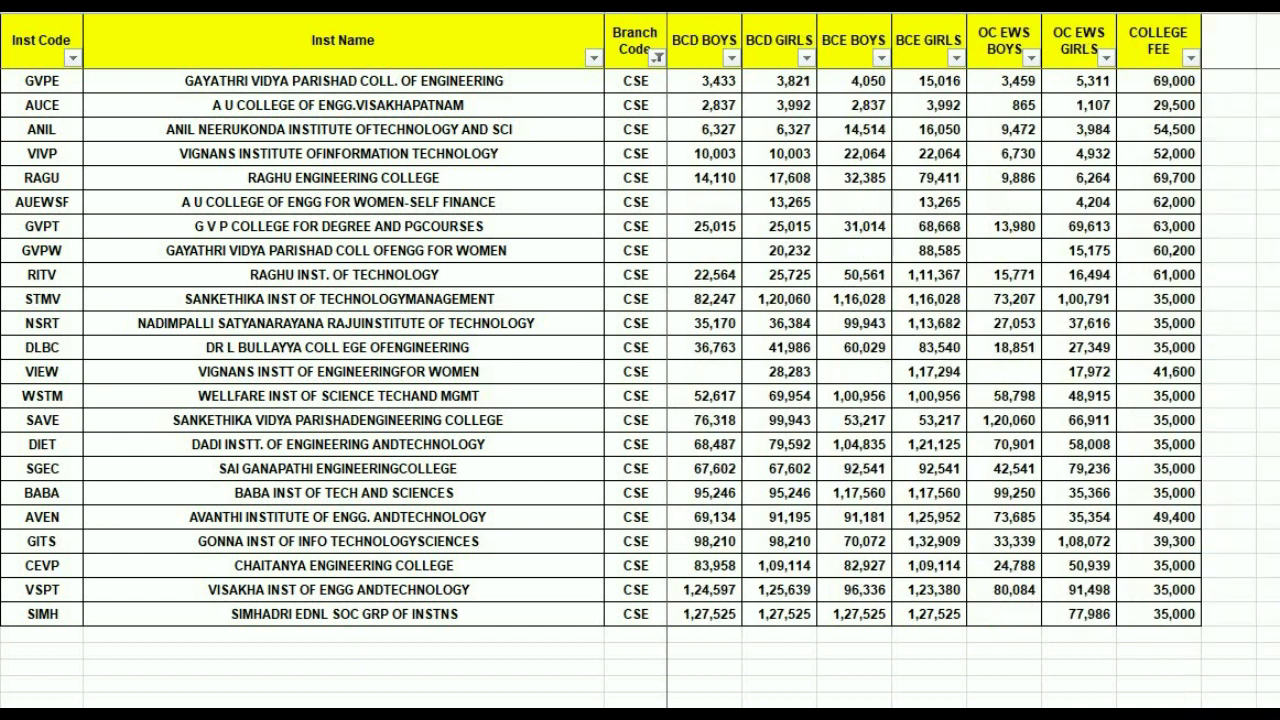
{"action": "scroll", "coordinate": [975, 360], "scroll_direction": "right", "scroll_amount": 1}
{"action": "scroll", "coordinate": [975, 360], "scroll_direction": "right", "scroll_amount": 2}
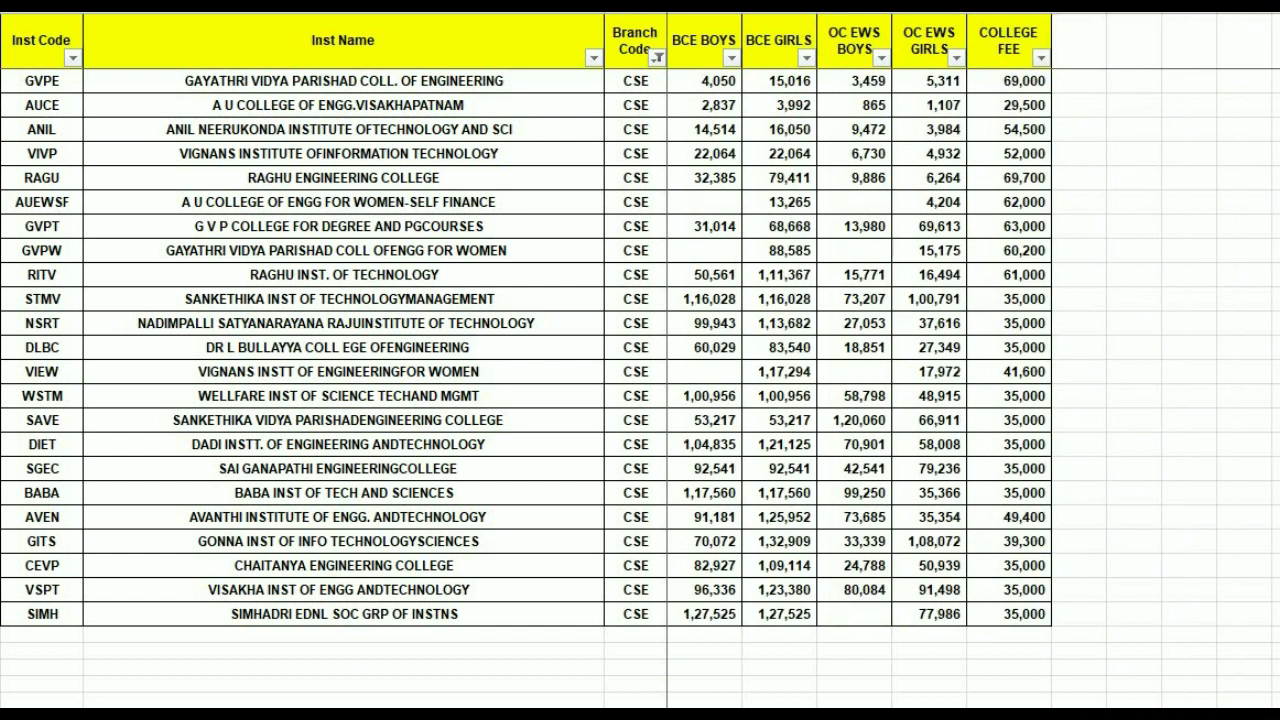
{"action": "scroll", "coordinate": [975, 360], "scroll_direction": "right", "scroll_amount": 2}
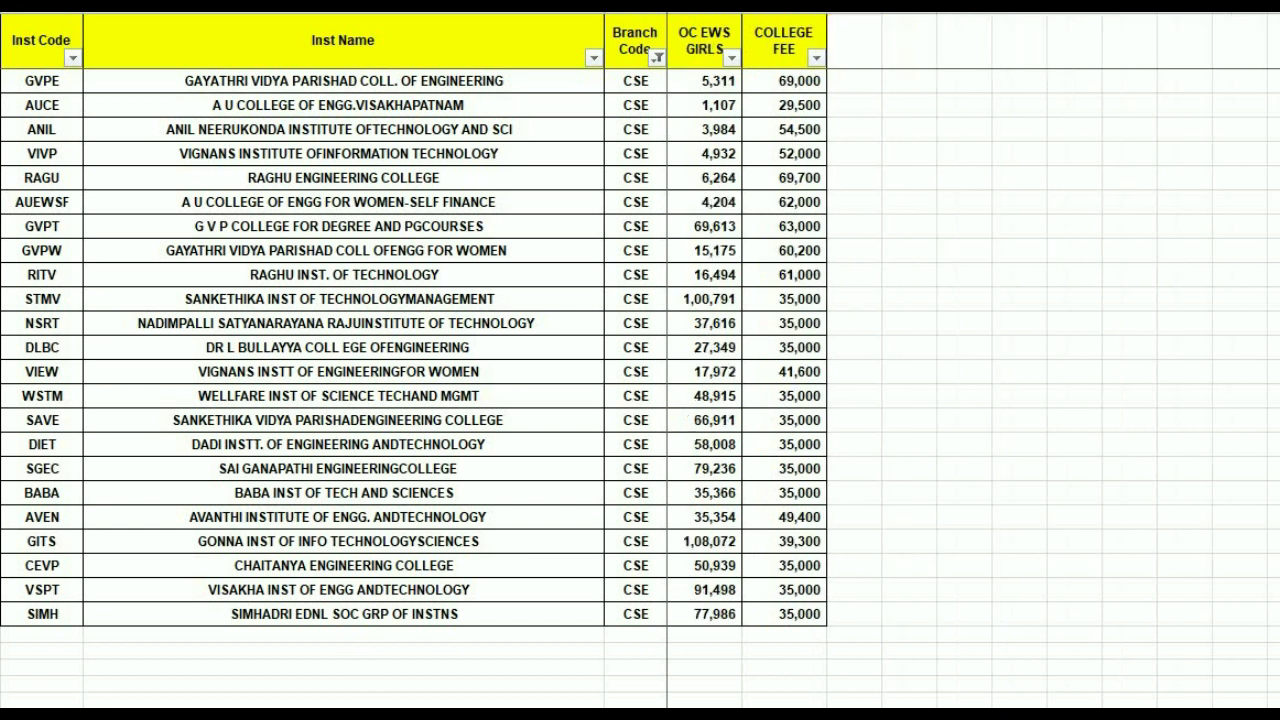
{"action": "scroll", "coordinate": [975, 360], "scroll_direction": "left", "scroll_amount": 13}
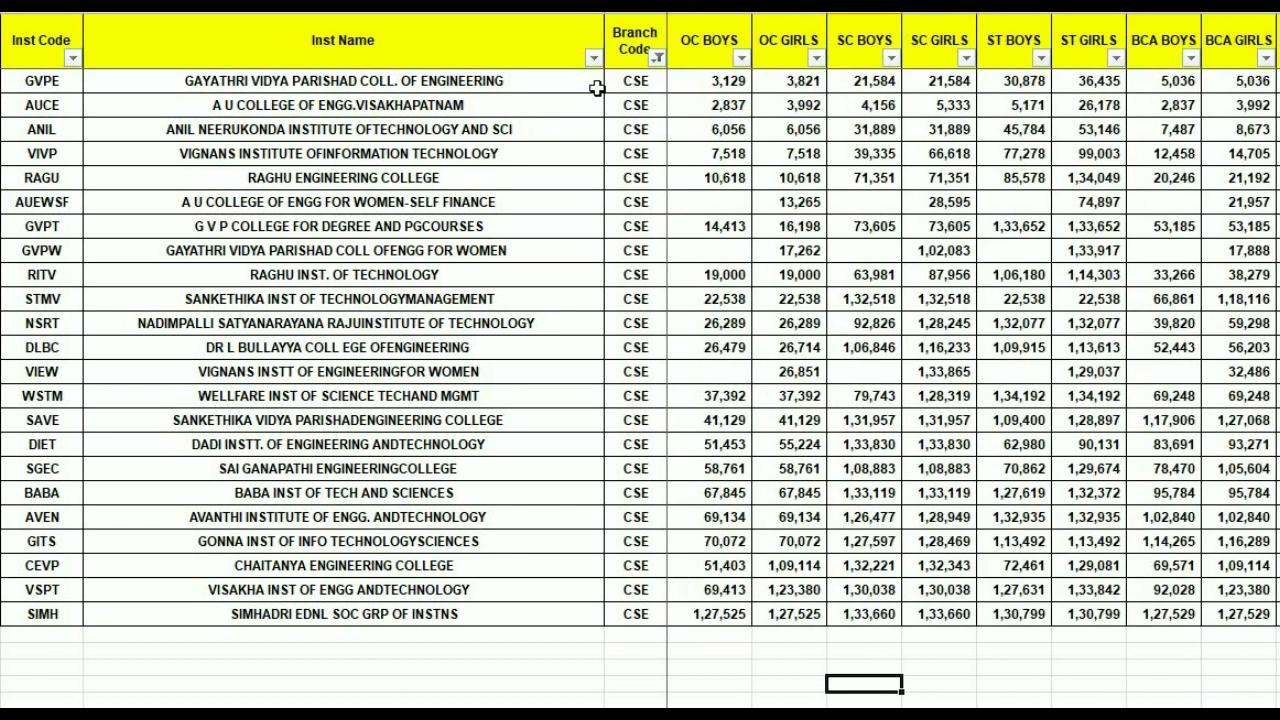
Change the Branch Code filter to show only CSM and select an empty cell below the list.
{"action": "left_click", "coordinate": [657, 57]}
{"action": "left_click", "coordinate": [455, 385]}
{"action": "left_click", "coordinate": [455, 402]}
{"action": "left_click", "coordinate": [525, 465]}
{"action": "left_click", "coordinate": [939, 505]}
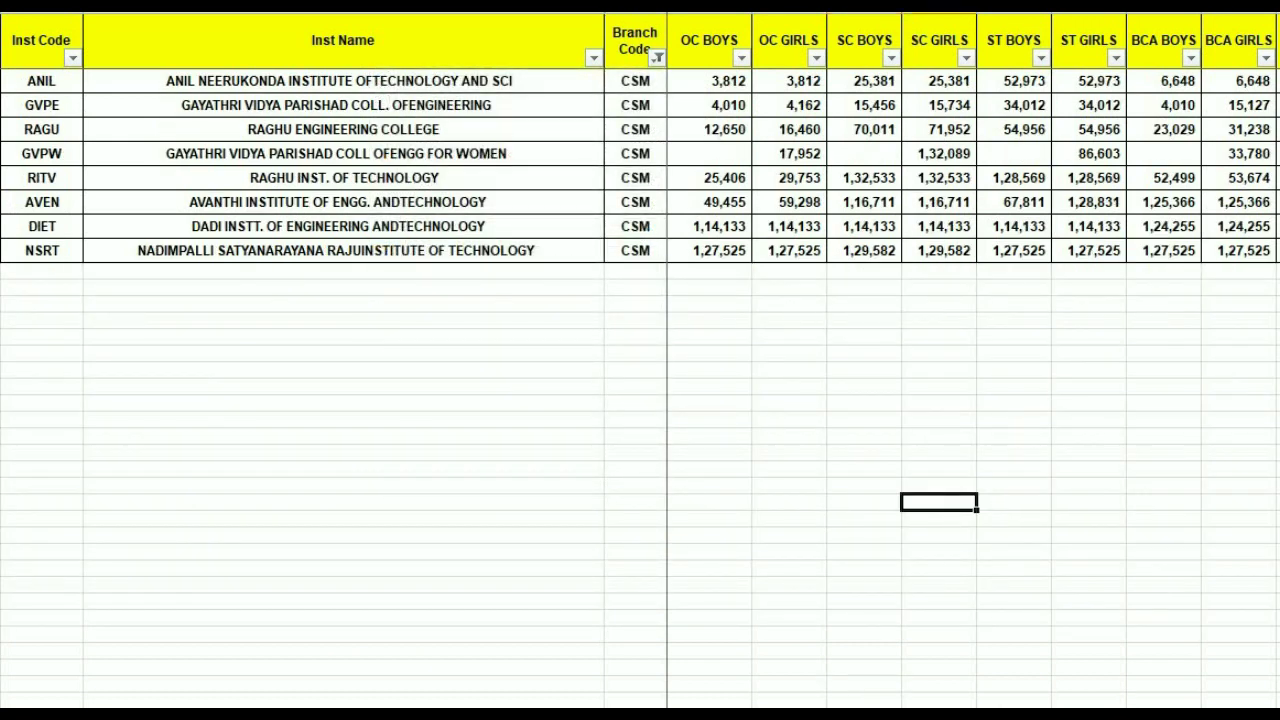
Switch to the branch code list and highlight the row for CSM, CSE (Artificial Intelligence and Machine Learning).
{"action": "left_click", "coordinate": [1157, 650]}
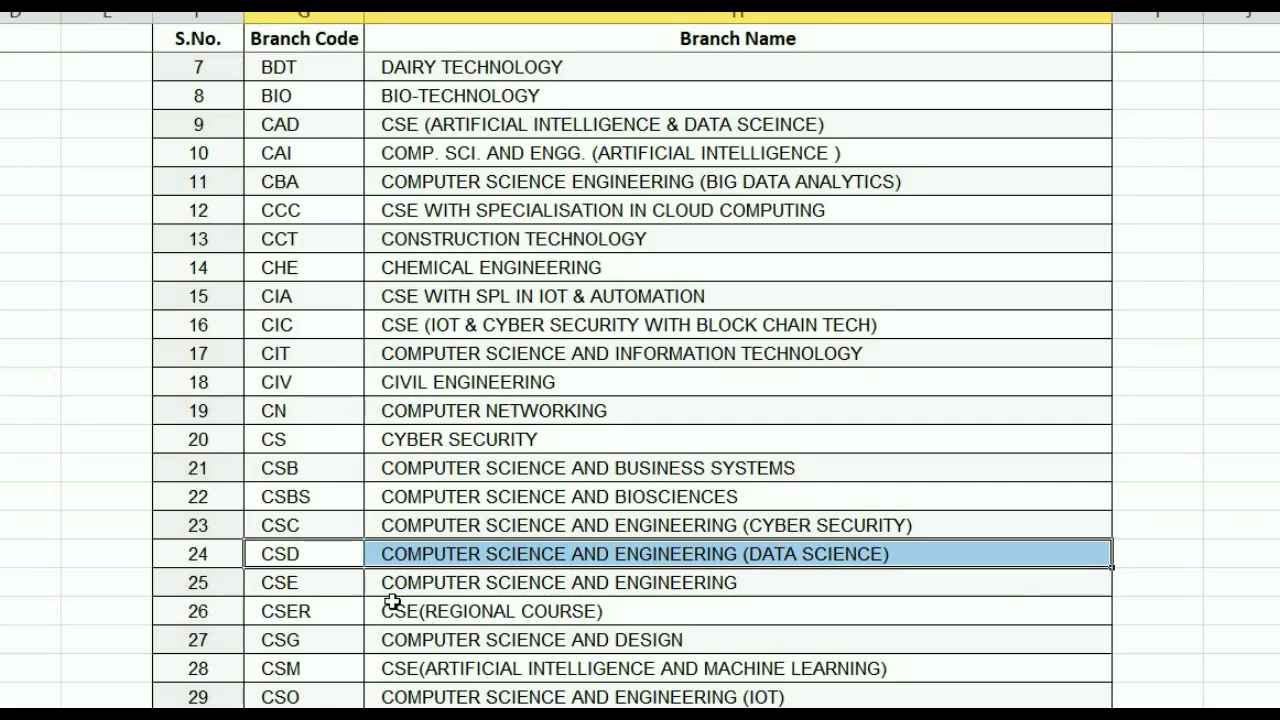
{"action": "scroll", "coordinate": [390, 598], "scroll_direction": "down", "scroll_amount": 3}
{"action": "left_click_drag", "start_coordinate": [309, 411], "coordinate": [495, 420]}
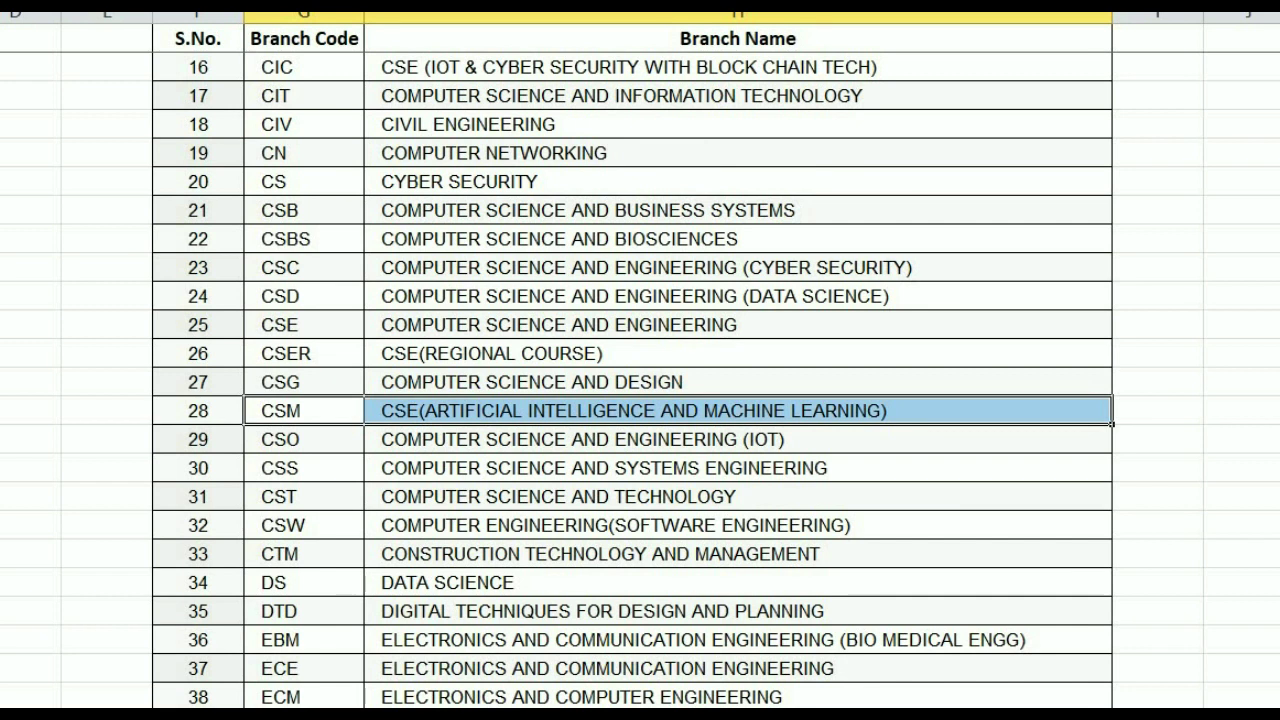
{"action": "scroll", "coordinate": [630, 380], "scroll_direction": "up", "scroll_amount": 5}
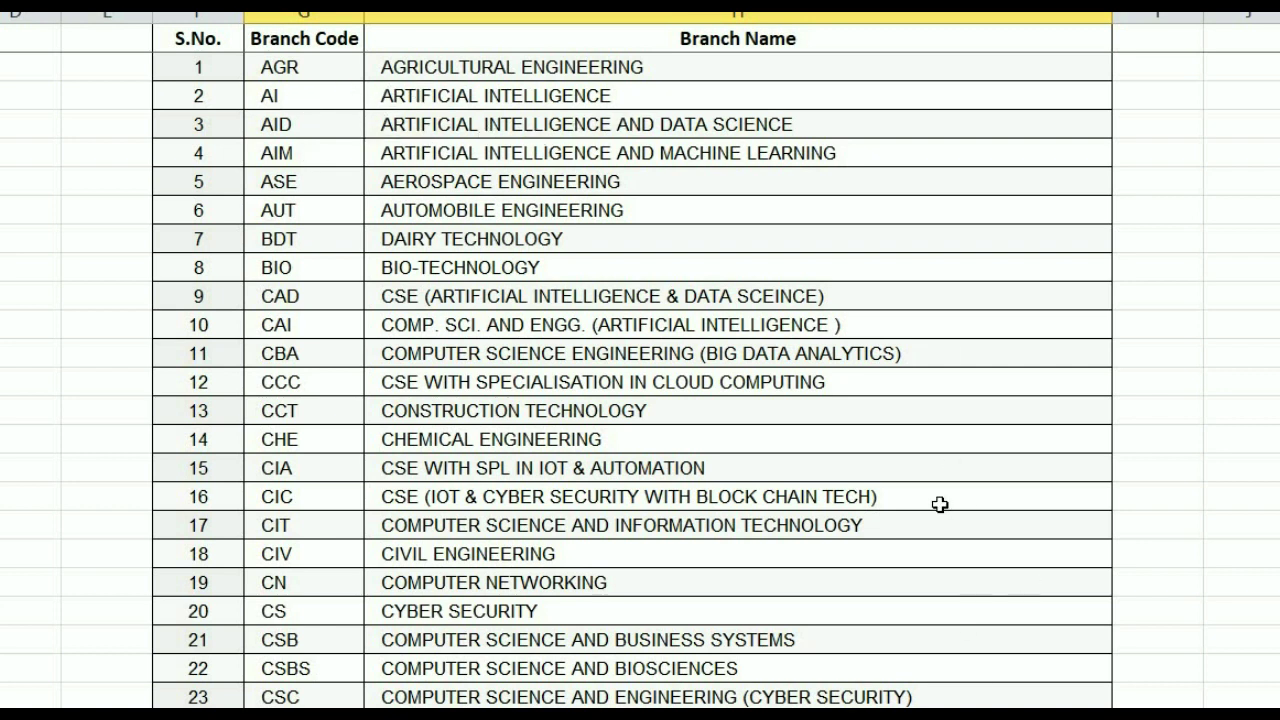
{"action": "scroll", "coordinate": [940, 504], "scroll_direction": "down", "scroll_amount": 3}
{"action": "scroll", "coordinate": [940, 504], "scroll_direction": "up", "scroll_amount": 1}
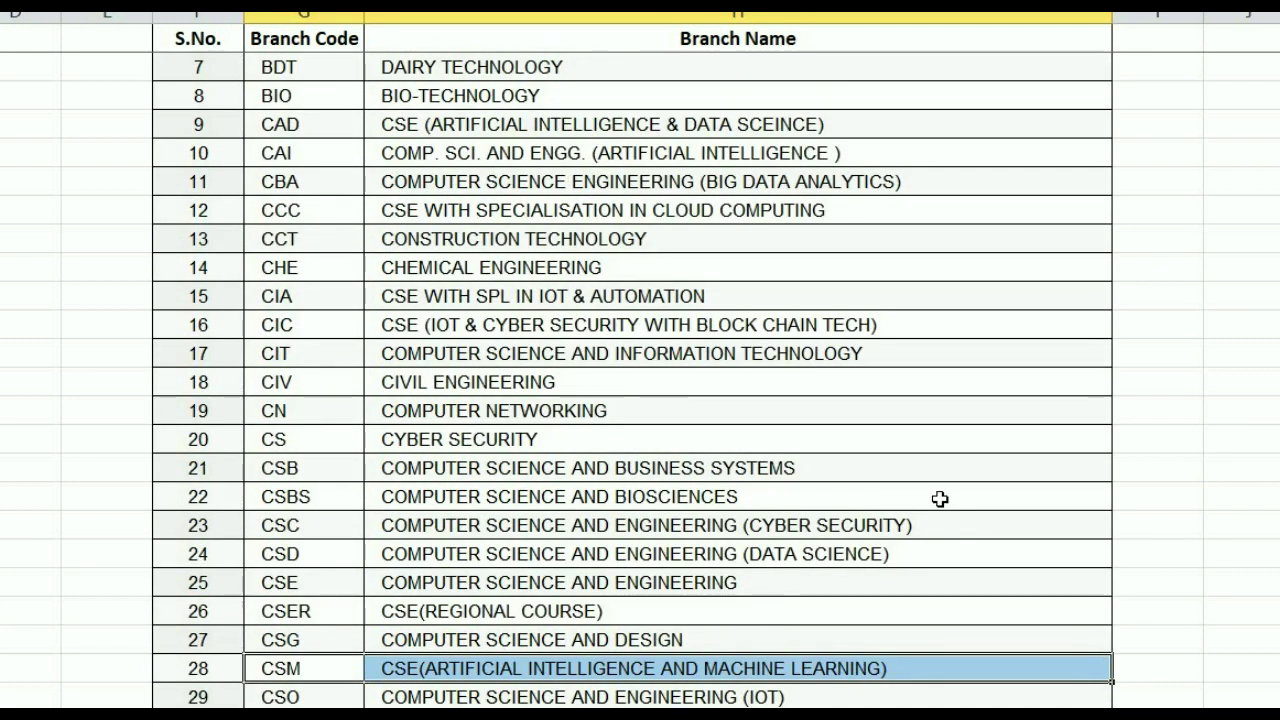
{"action": "scroll", "coordinate": [940, 504], "scroll_direction": "down", "scroll_amount": 1}
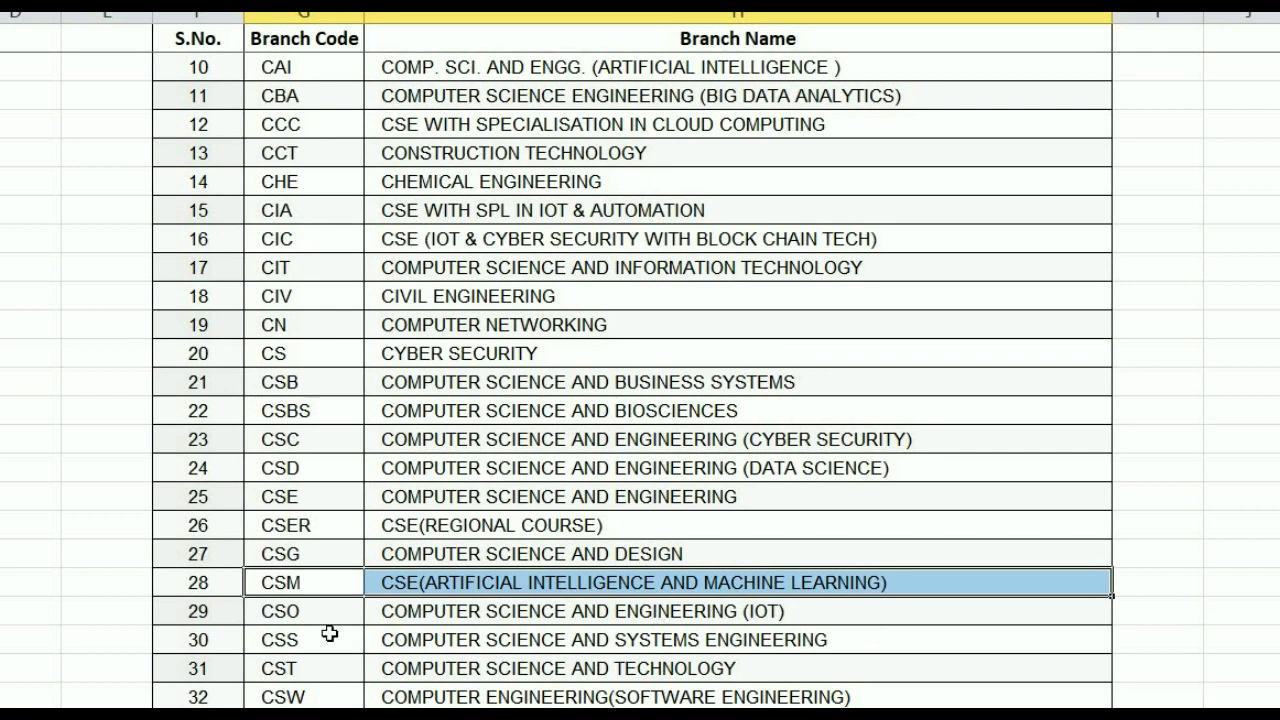
Point out related branches in the code list: CSD, CSE through CST, AI, AID and Data Science (DS).
{"action": "left_click", "coordinate": [305, 470]}
{"action": "left_click_drag", "start_coordinate": [300, 496], "coordinate": [316, 668]}
{"action": "scroll", "coordinate": [757, 604], "scroll_direction": "up", "scroll_amount": 3}
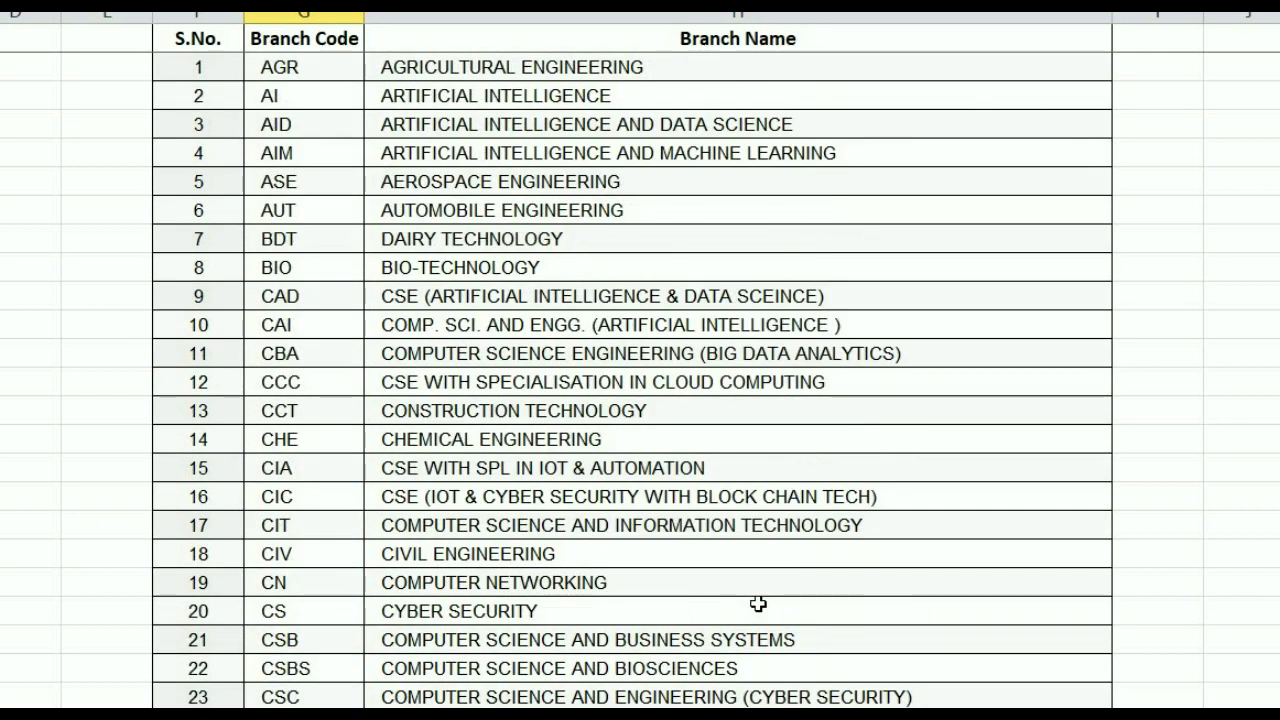
{"action": "left_click", "coordinate": [442, 93]}
{"action": "left_click", "coordinate": [448, 128]}
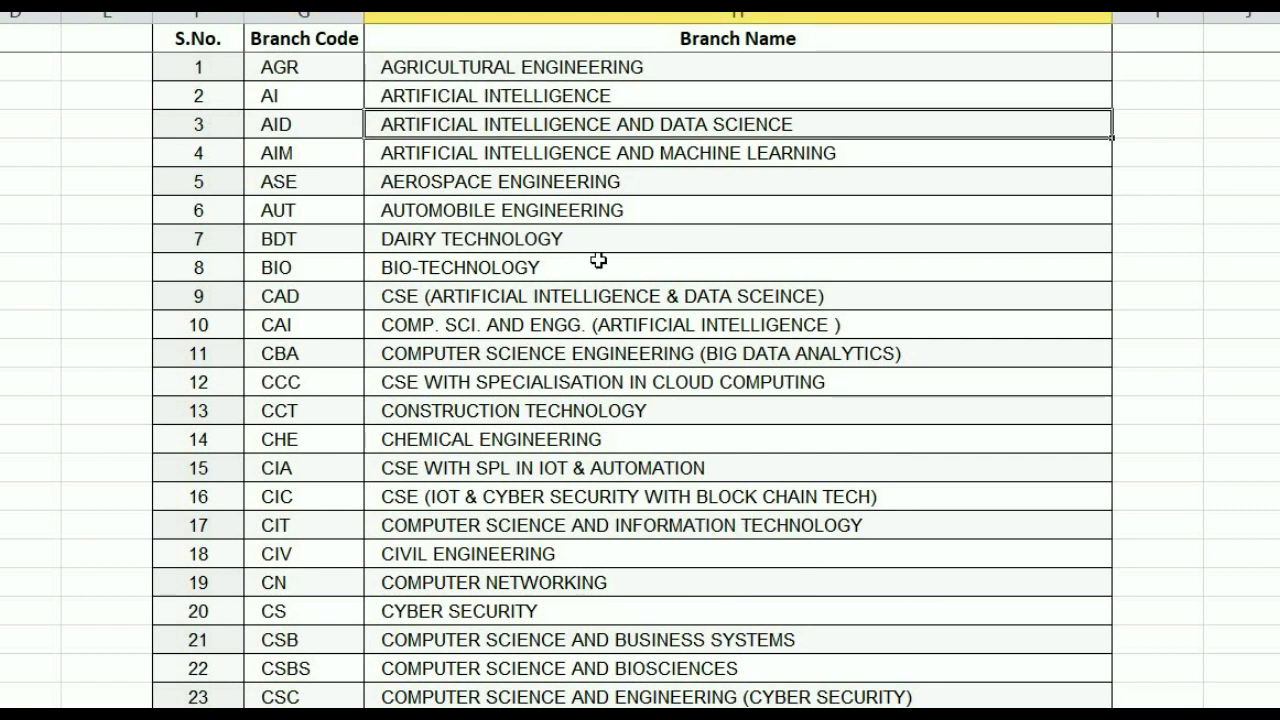
{"action": "scroll", "coordinate": [606, 277], "scroll_direction": "down", "scroll_amount": 10}
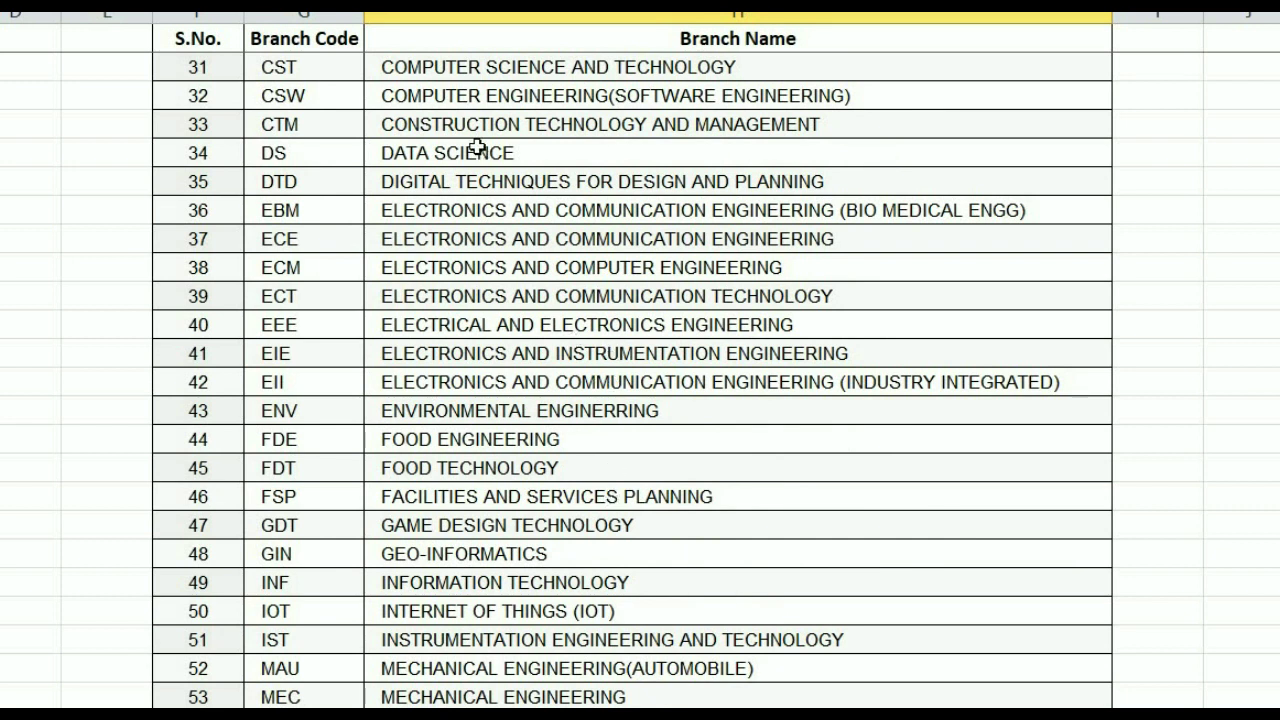
{"action": "left_click", "coordinate": [295, 155]}
{"action": "left_click", "coordinate": [405, 155]}
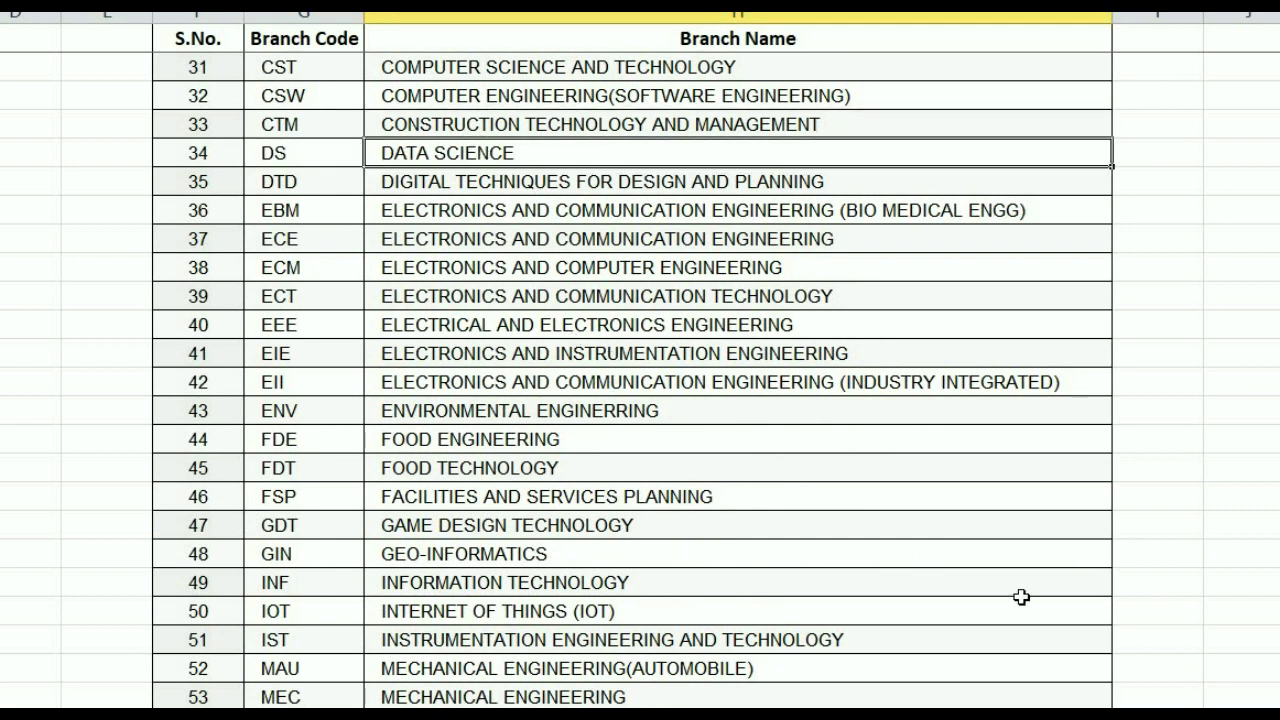
Return to the cutoff sheet and highlight the CSM branch codes, OC BOYS ranks and OC GIRLS ranks in turn.
{"action": "left_click", "coordinate": [1100, 658]}
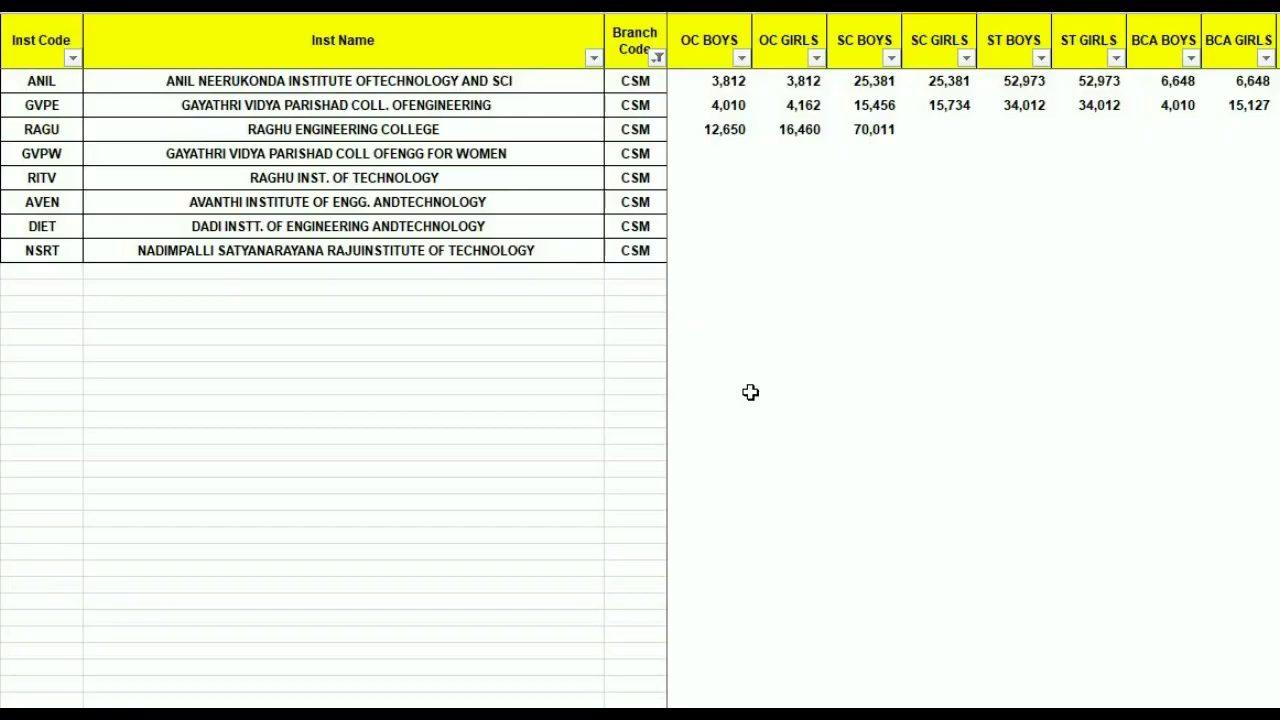
{"action": "left_click_drag", "start_coordinate": [643, 81], "coordinate": [631, 251]}
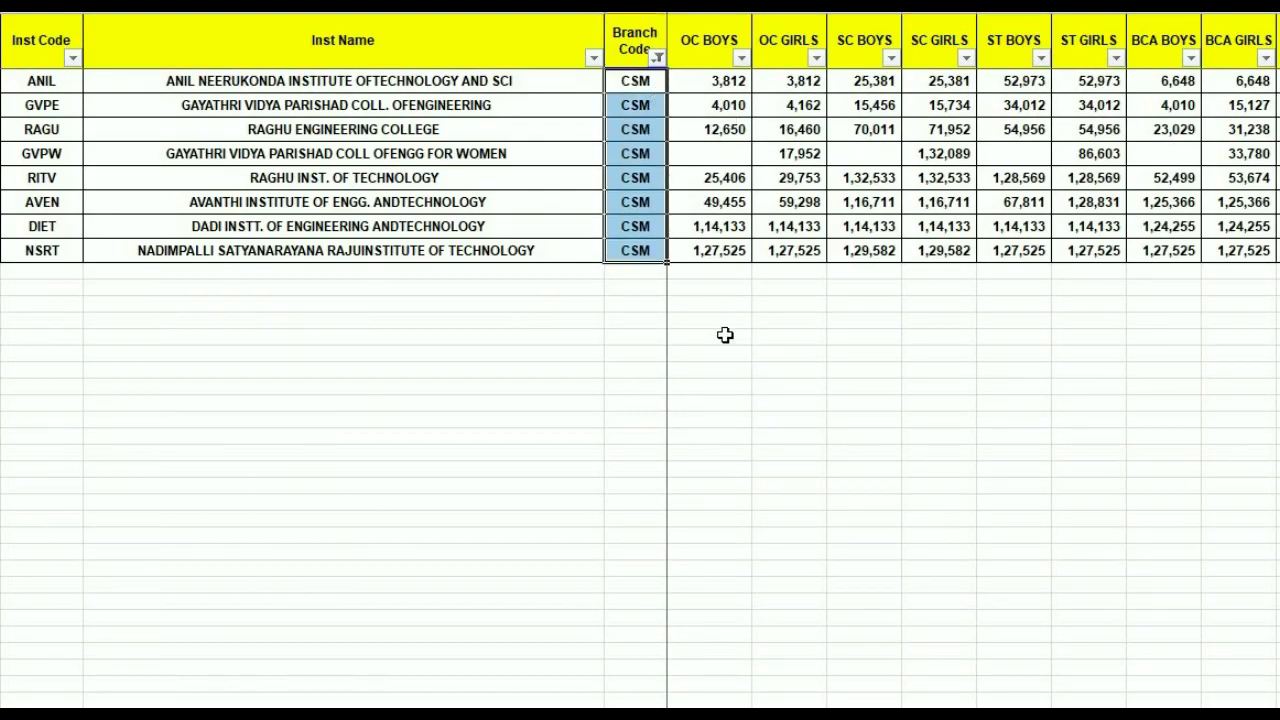
{"action": "left_click", "coordinate": [712, 288]}
{"action": "left_click_drag", "start_coordinate": [700, 82], "coordinate": [718, 275]}
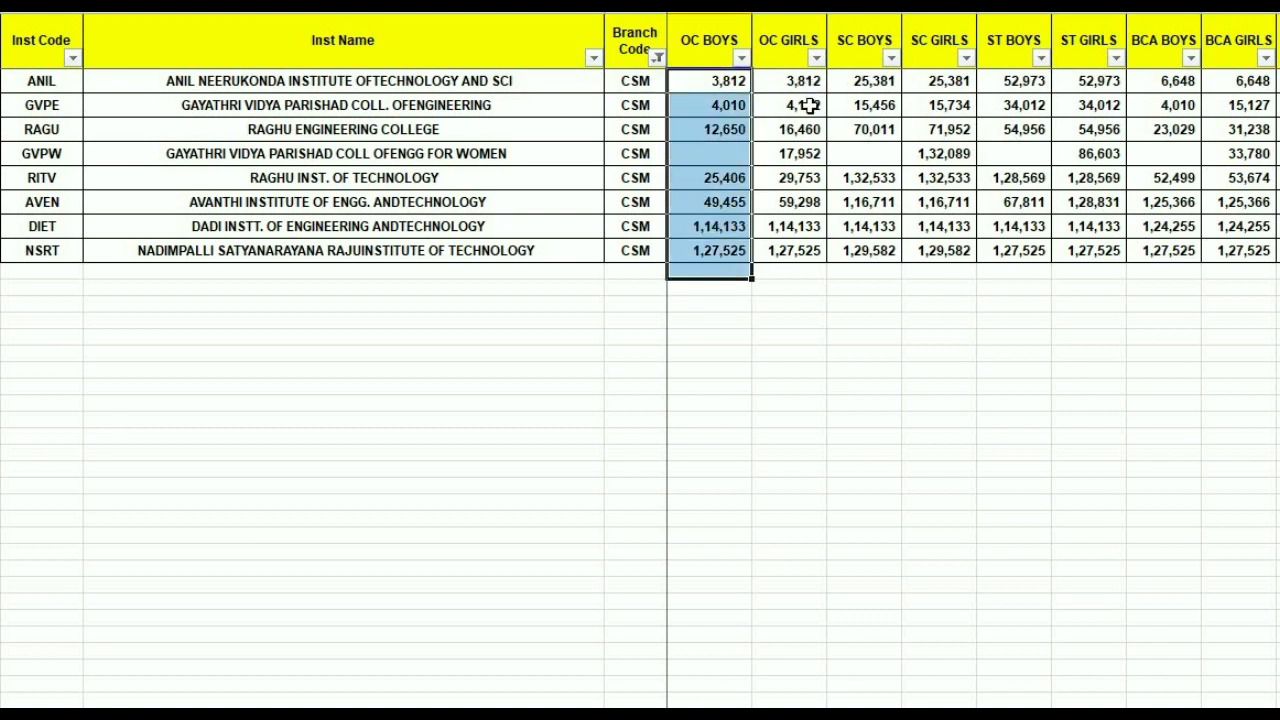
{"action": "left_click_drag", "start_coordinate": [806, 82], "coordinate": [790, 201]}
{"action": "left_click", "coordinate": [768, 228]}
{"action": "left_click", "coordinate": [773, 258]}
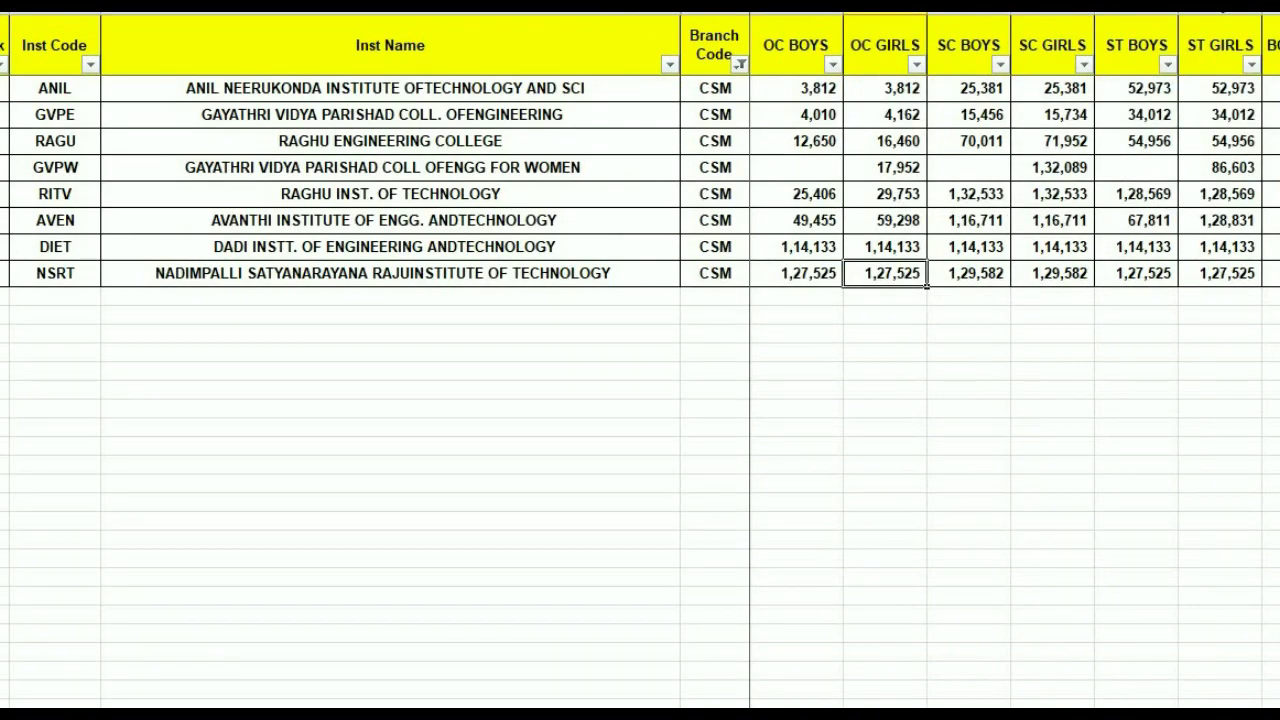
Examine the CSM colleges' ranks from SC BOYS through OC EWS GIRLS and their college fees.
{"action": "scroll", "coordinate": [1014, 360], "scroll_direction": "right", "scroll_amount": 1}
{"action": "scroll", "coordinate": [1014, 360], "scroll_direction": "right", "scroll_amount": 2}
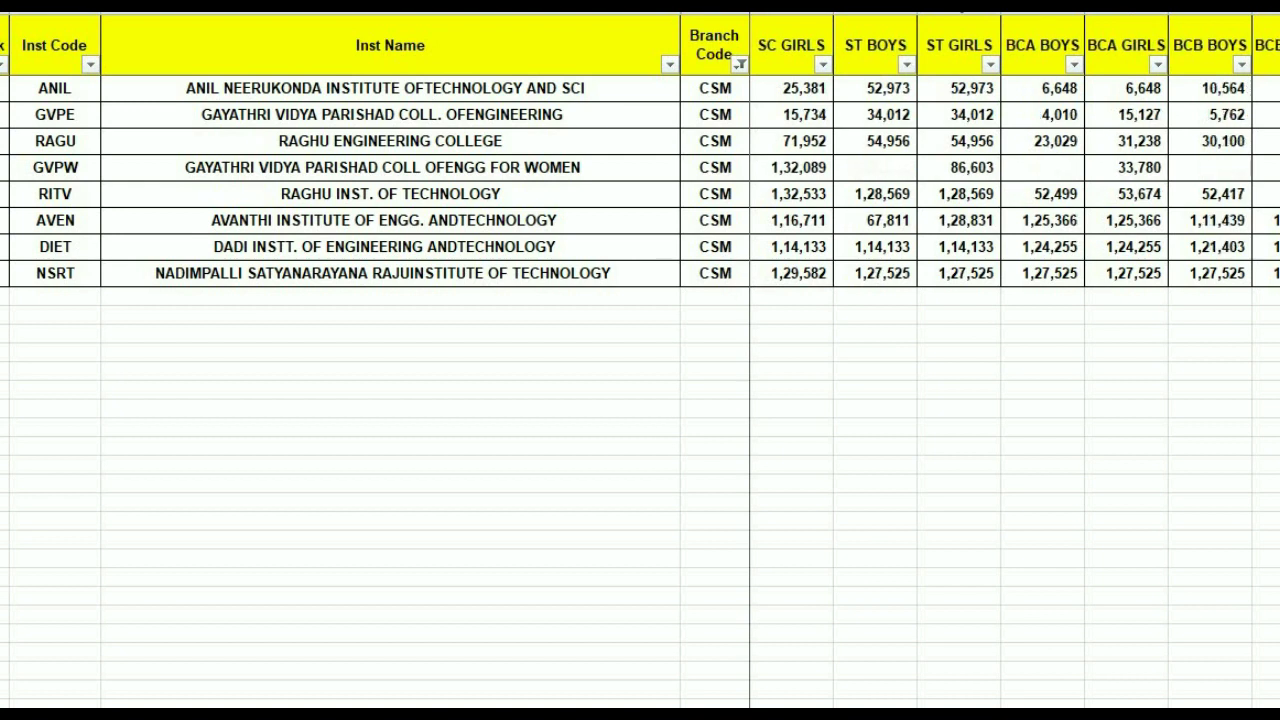
{"action": "scroll", "coordinate": [1014, 360], "scroll_direction": "right", "scroll_amount": 2}
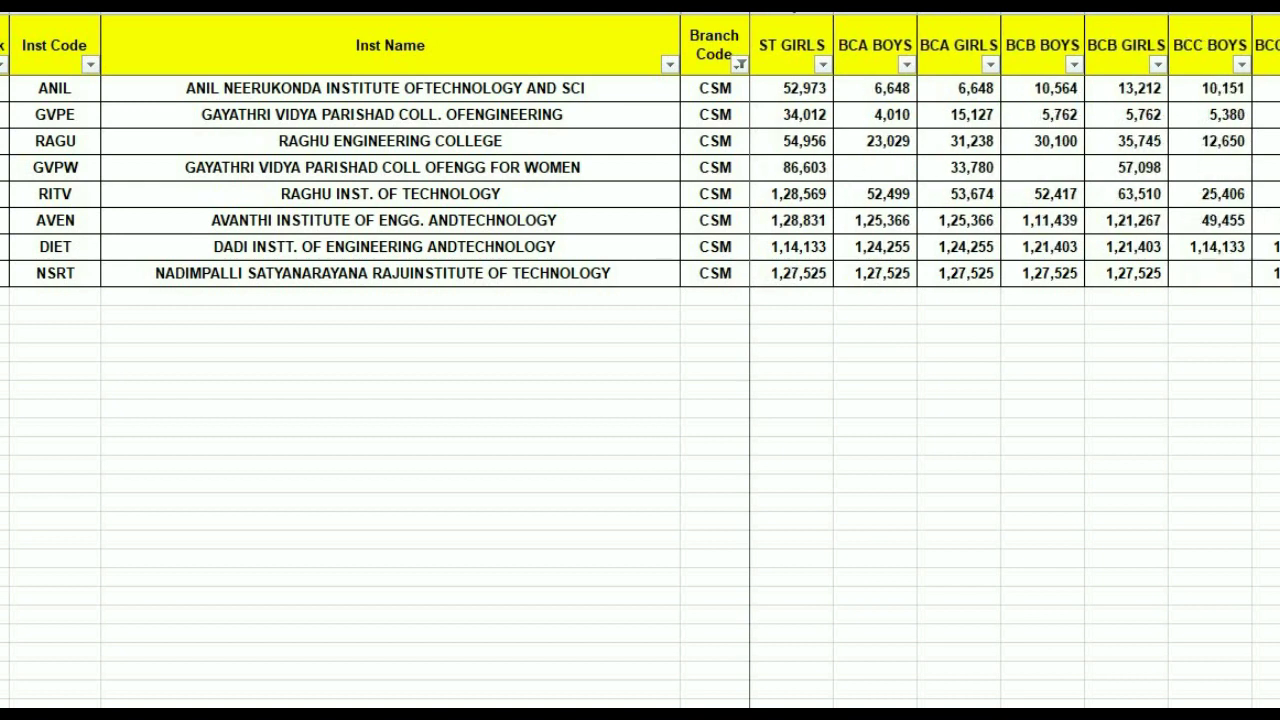
{"action": "scroll", "coordinate": [1014, 360], "scroll_direction": "right", "scroll_amount": 1}
{"action": "scroll", "coordinate": [1014, 360], "scroll_direction": "right", "scroll_amount": 2}
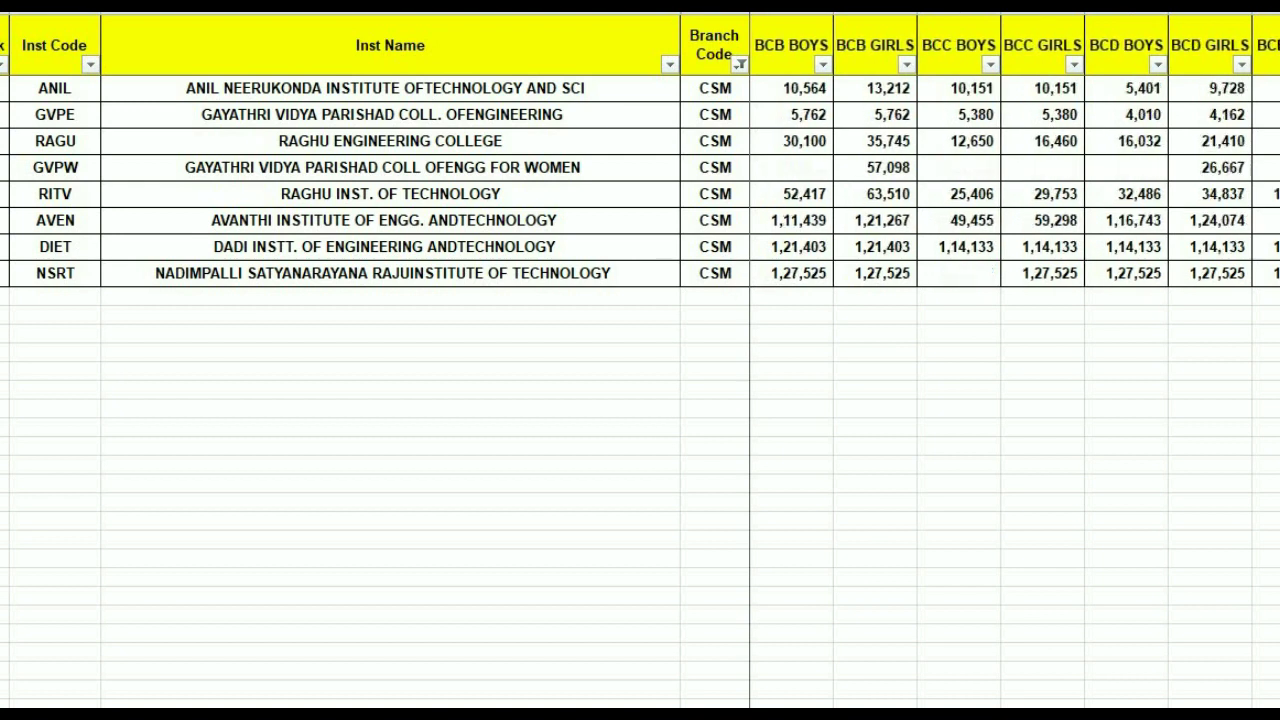
{"action": "scroll", "coordinate": [1014, 360], "scroll_direction": "right", "scroll_amount": 2}
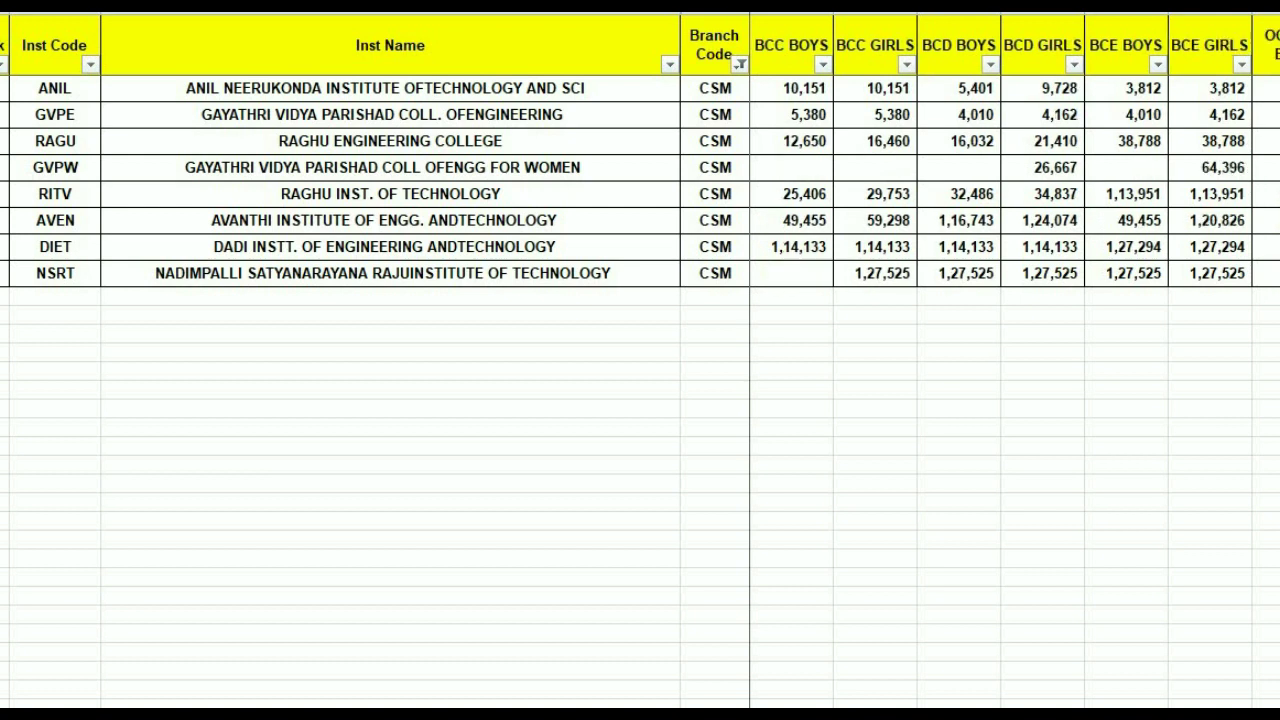
{"action": "scroll", "coordinate": [1014, 360], "scroll_direction": "right", "scroll_amount": 3}
{"action": "scroll", "coordinate": [1014, 360], "scroll_direction": "right", "scroll_amount": 4}
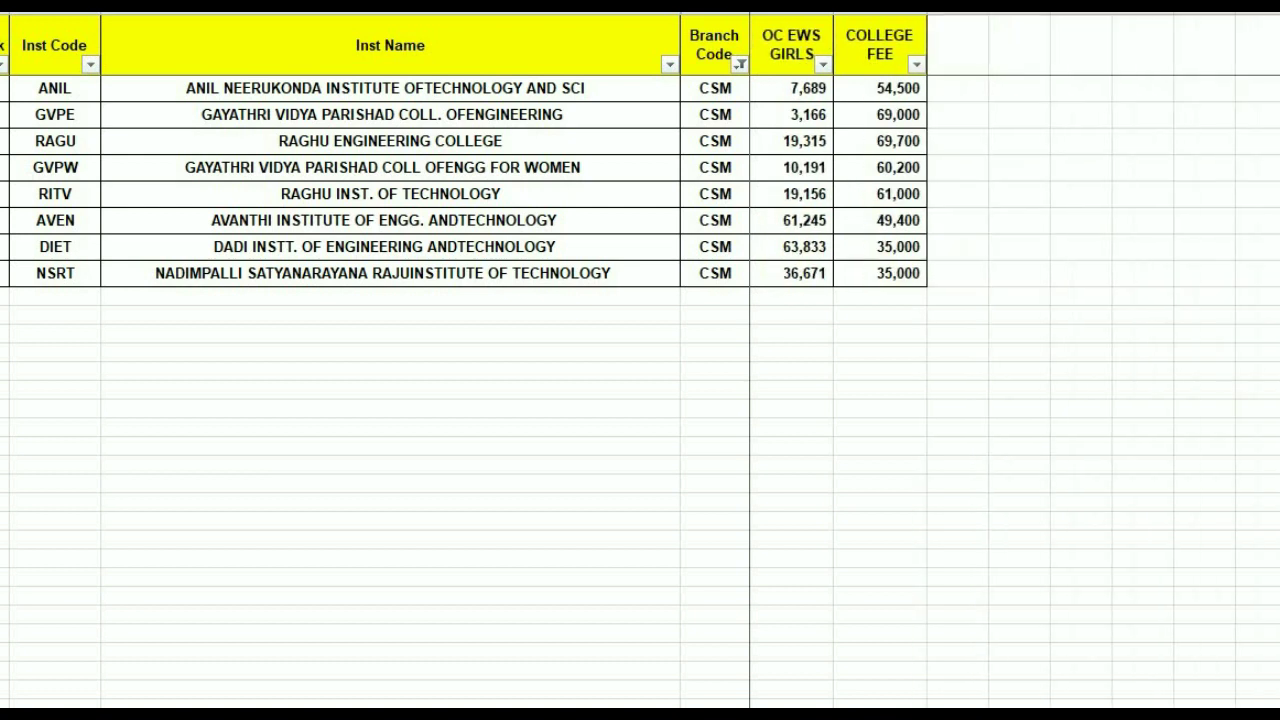
{"action": "scroll", "coordinate": [777, 246], "scroll_direction": "left", "scroll_amount": 9}
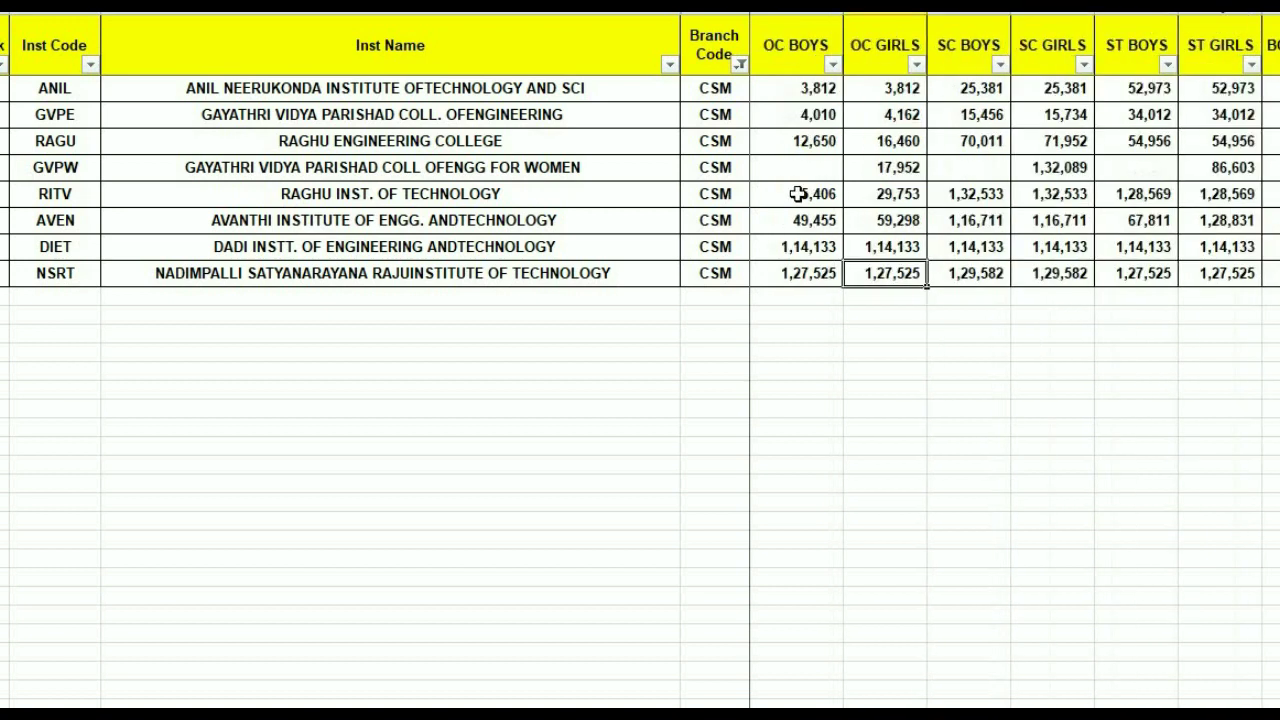
Change the Branch Code filter to show only CSO and select Raghu Engineering College's OC BOYS rank.
{"action": "left_click", "coordinate": [740, 64]}
{"action": "left_click_drag", "start_coordinate": [725, 310], "coordinate": [728, 362]}
{"action": "left_click", "coordinate": [539, 270]}
{"action": "left_click", "coordinate": [539, 286]}
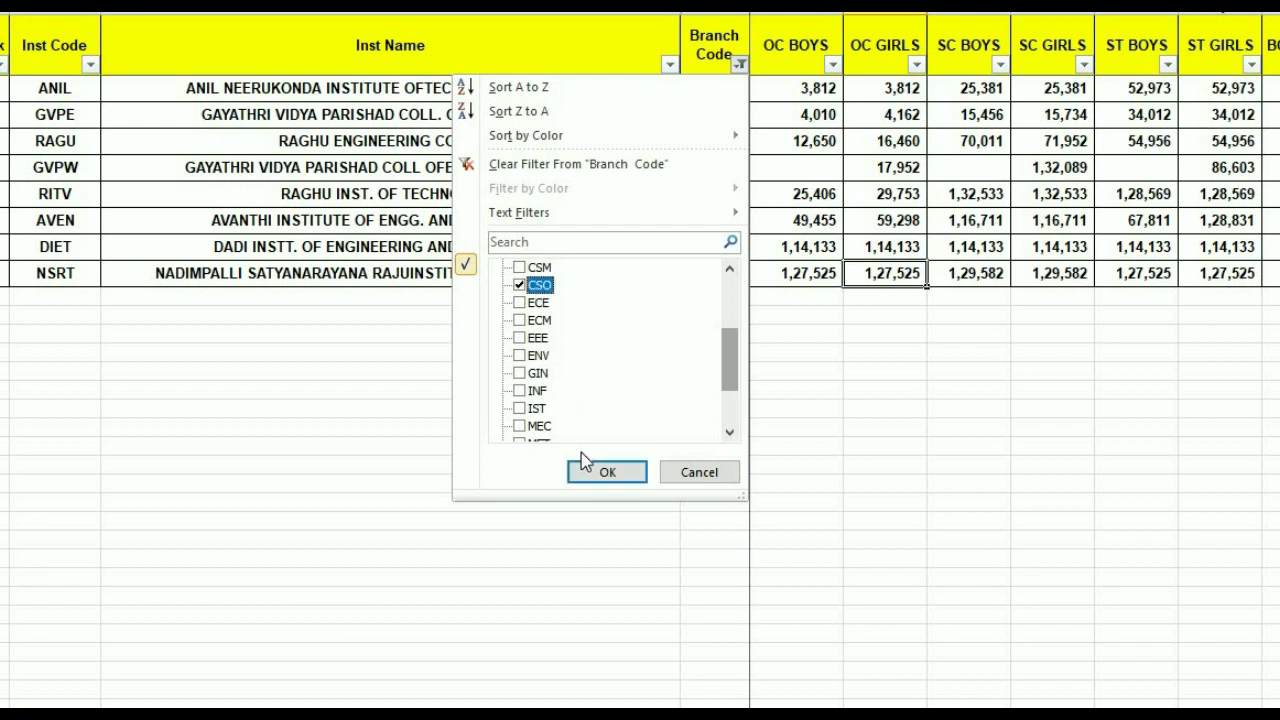
{"action": "left_click", "coordinate": [602, 472]}
{"action": "left_click", "coordinate": [603, 88]}
{"action": "left_click", "coordinate": [710, 90]}
{"action": "left_click", "coordinate": [780, 89]}
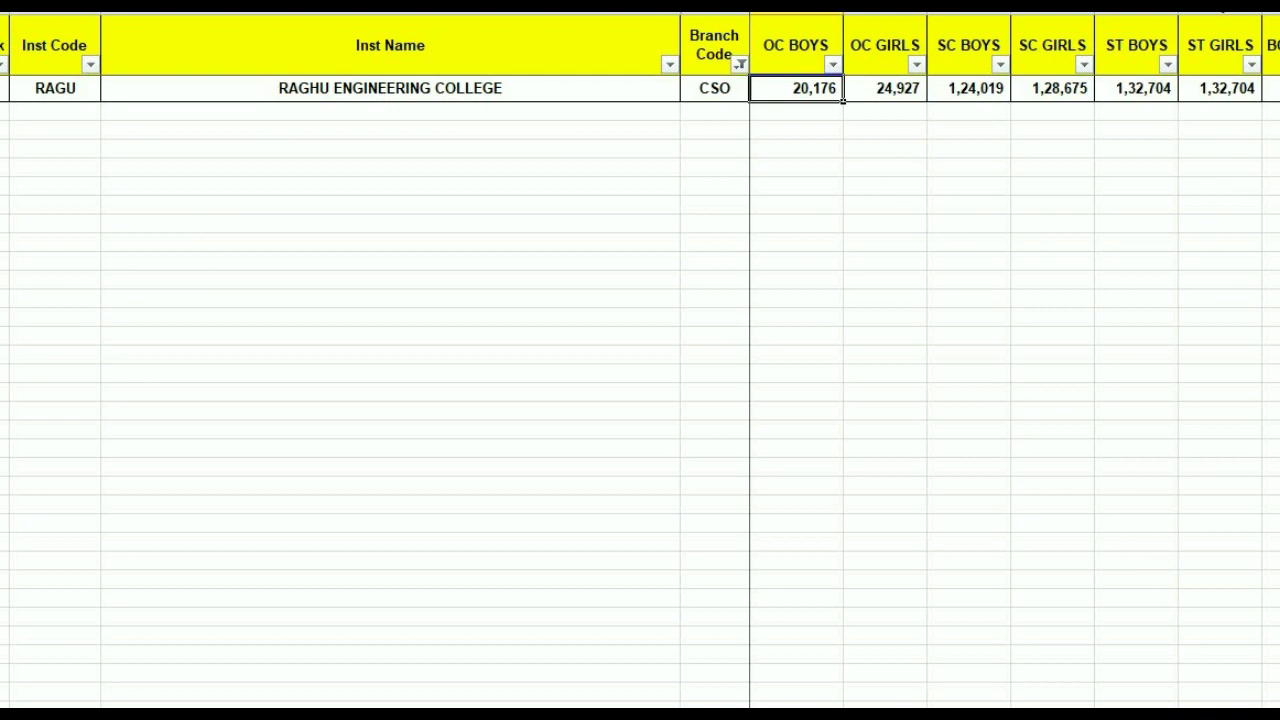
Look up the CSO branch name in the branch code list and select its code.
{"action": "mouse_move", "coordinate": [1030, 712]}
{"action": "left_click", "coordinate": [1143, 663]}
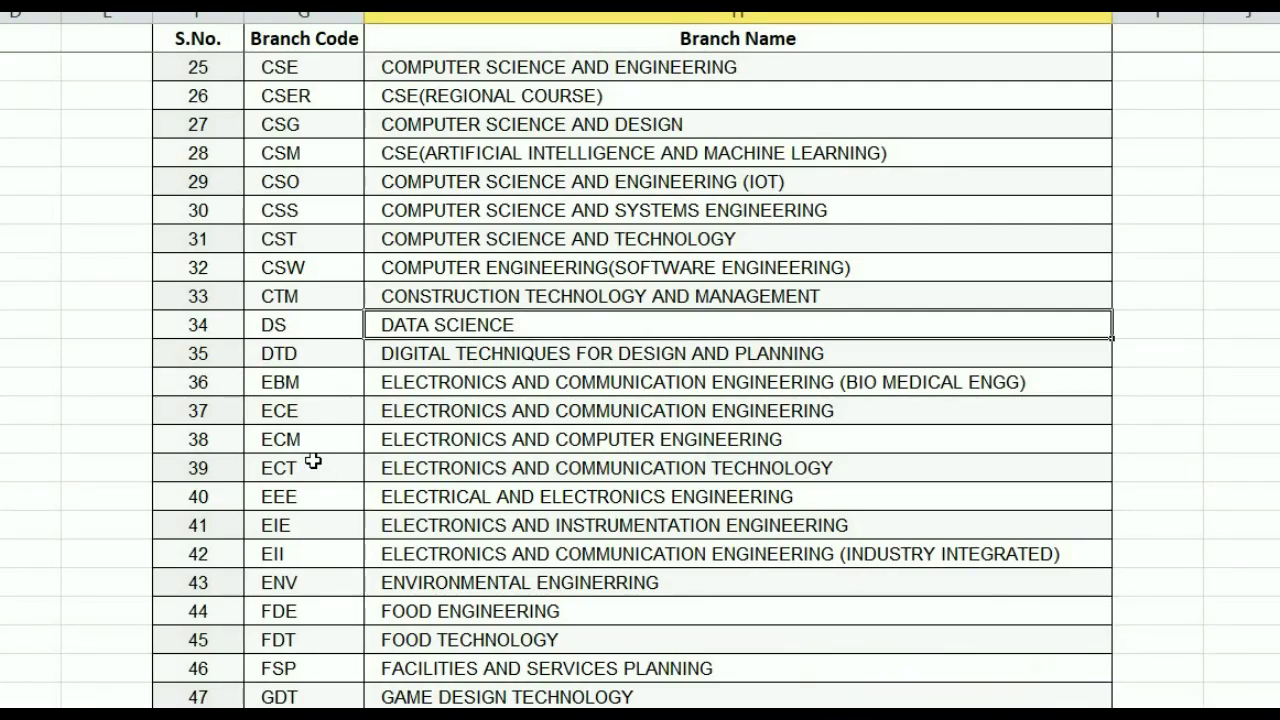
{"action": "left_click", "coordinate": [300, 181]}
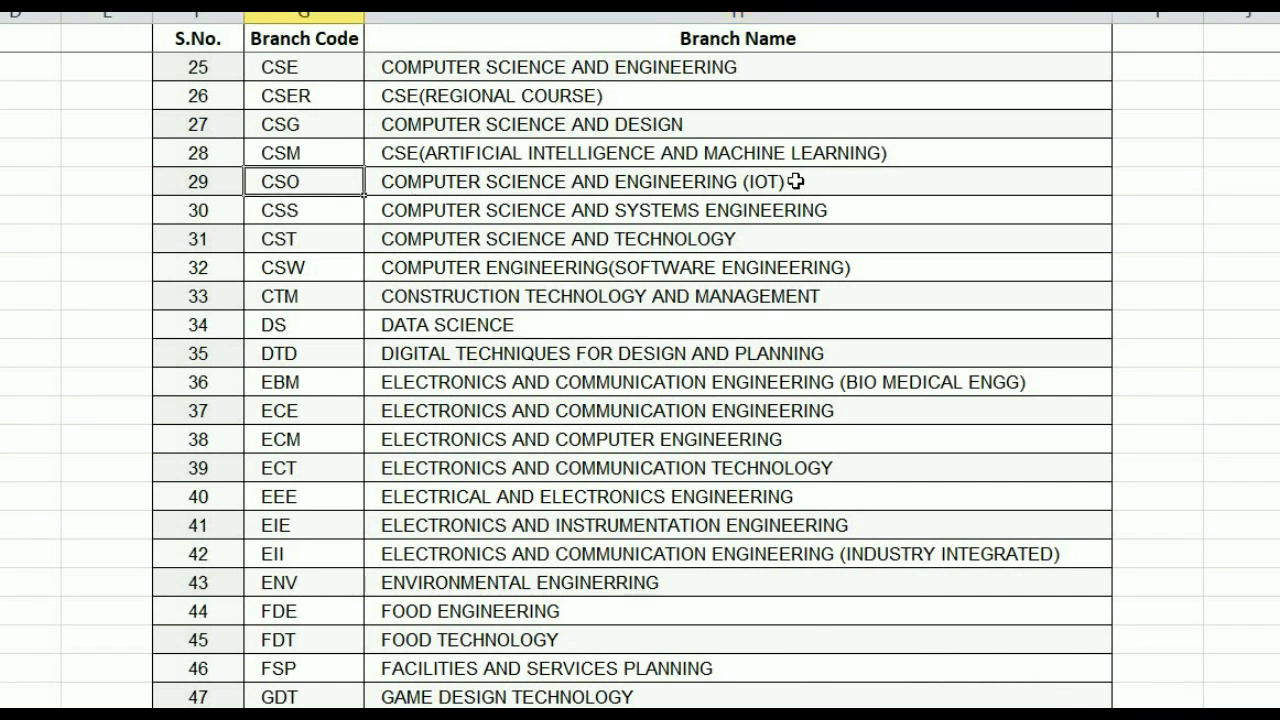
Return to the cutoff sheet and examine the CSO ranks across all categories and the college fee.
{"action": "mouse_move", "coordinate": [960, 704]}
{"action": "left_click", "coordinate": [962, 659]}
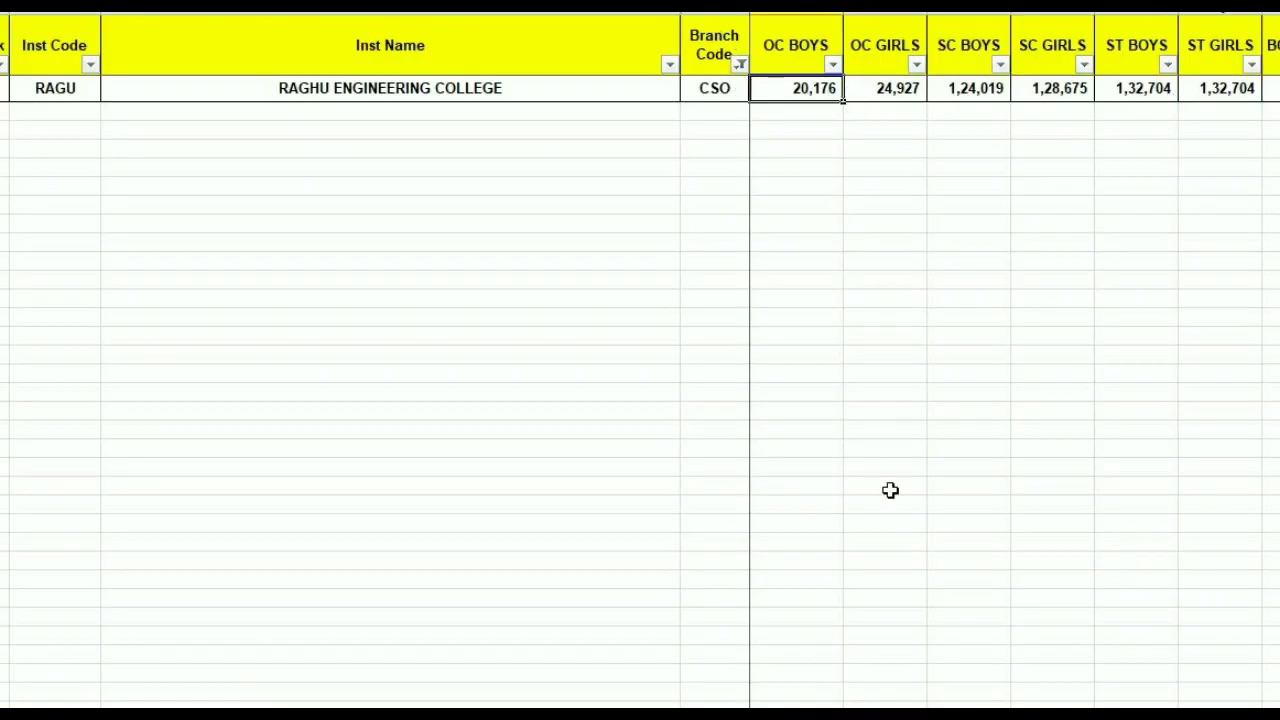
{"action": "scroll", "coordinate": [1014, 360], "scroll_direction": "right", "scroll_amount": 4}
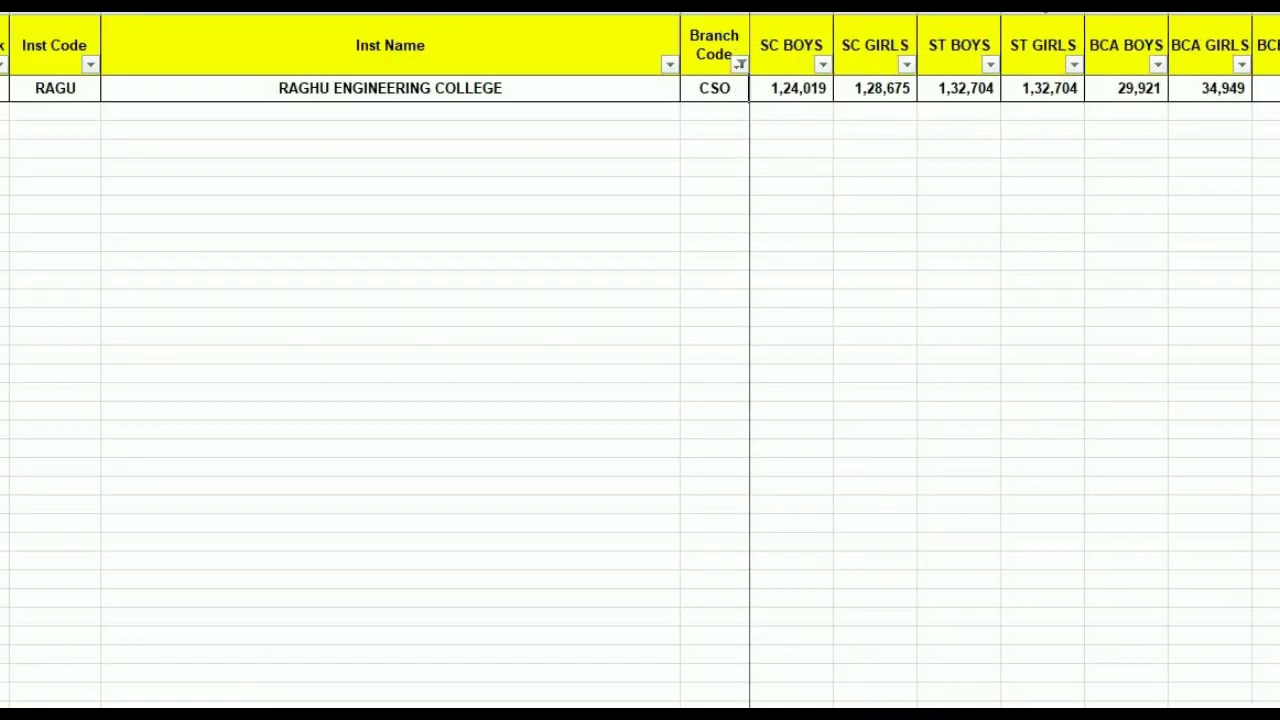
{"action": "scroll", "coordinate": [1014, 360], "scroll_direction": "right", "scroll_amount": 5}
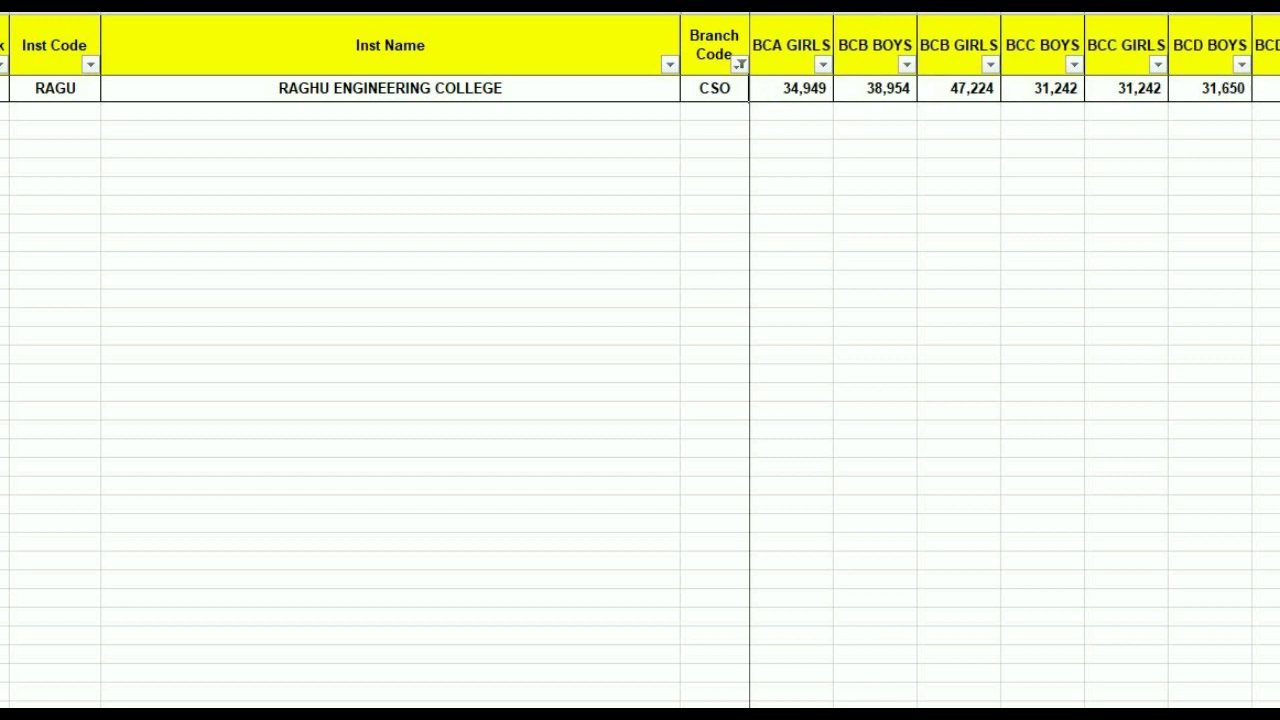
{"action": "scroll", "coordinate": [1014, 360], "scroll_direction": "right", "scroll_amount": 4}
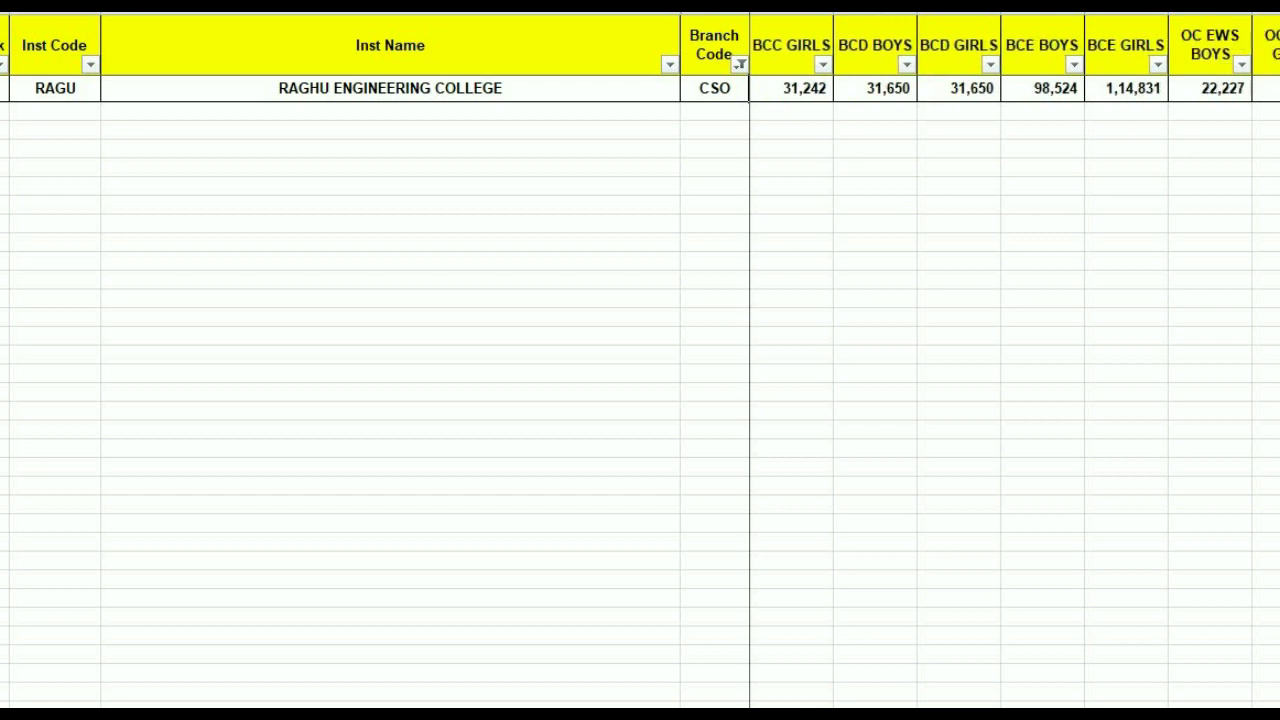
Change the Branch Code filter to show only ECE.
{"action": "left_click", "coordinate": [740, 64]}
{"action": "key", "text": "space"}
{"action": "left_click", "coordinate": [729, 432]}
{"action": "left_click", "coordinate": [729, 432]}
{"action": "left_click", "coordinate": [729, 432]}
{"action": "left_click", "coordinate": [538, 392]}
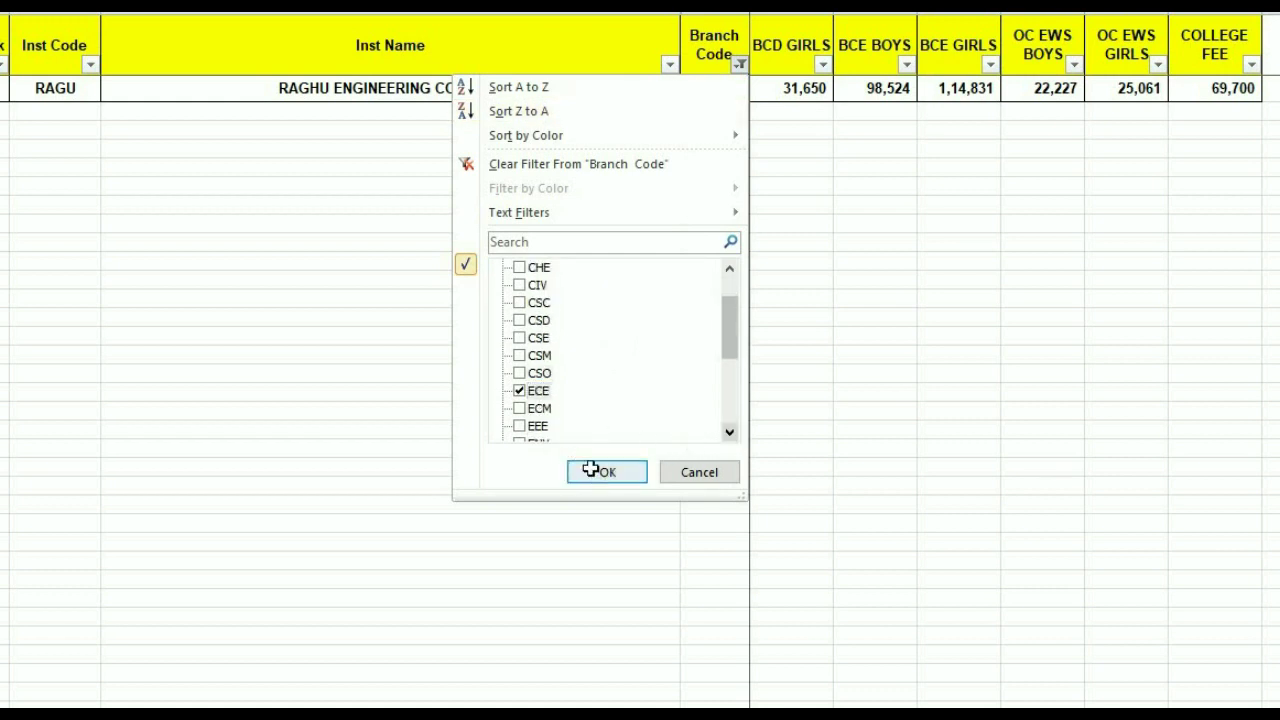
{"action": "left_click", "coordinate": [600, 472]}
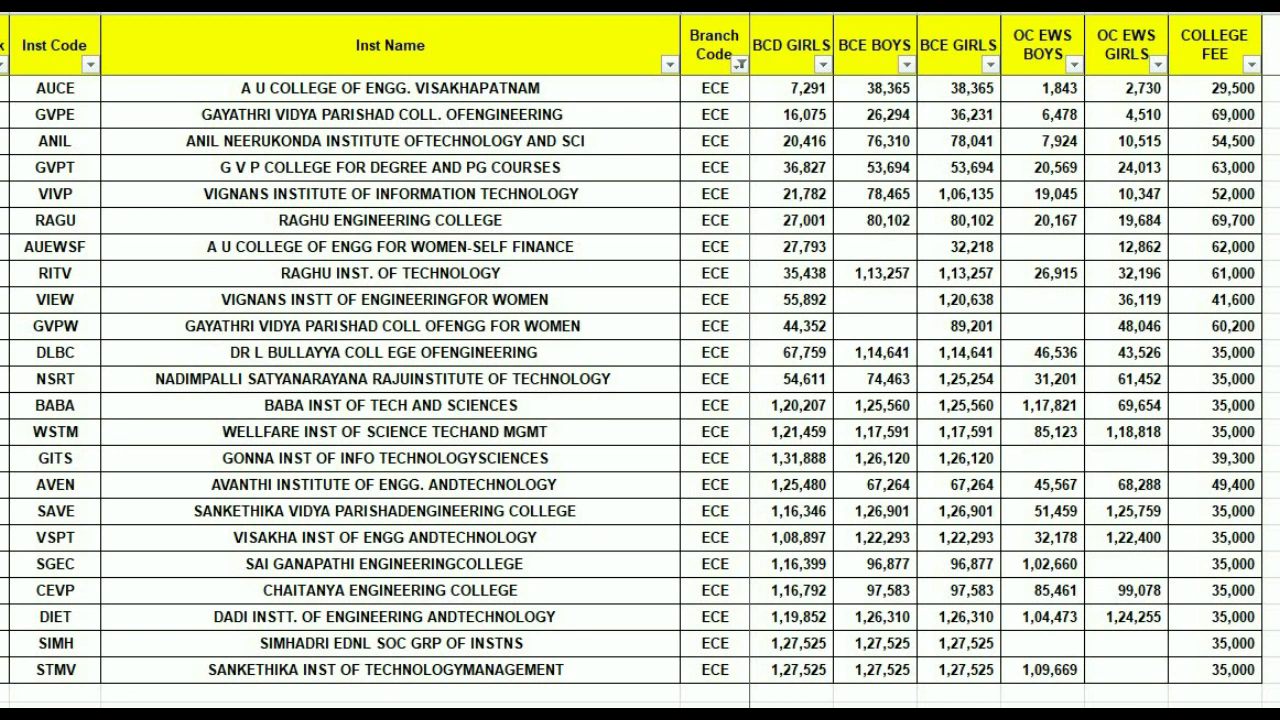
Highlight the OC BOYS ranks of all ECE colleges, from AUCE down to STMV, and clear the highlight.
{"action": "scroll", "coordinate": [1015, 360], "scroll_direction": "left", "scroll_amount": 5}
{"action": "left_click_drag", "start_coordinate": [790, 88], "coordinate": [786, 678]}
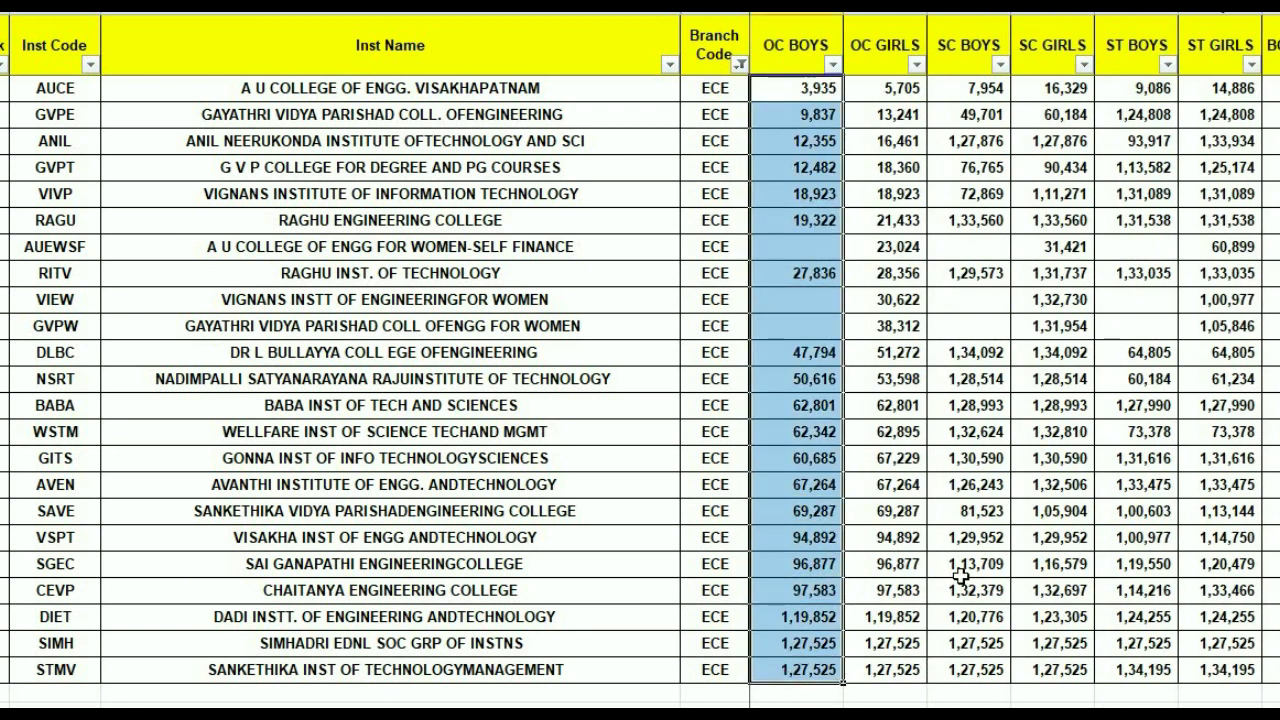
{"action": "left_click", "coordinate": [897, 378]}
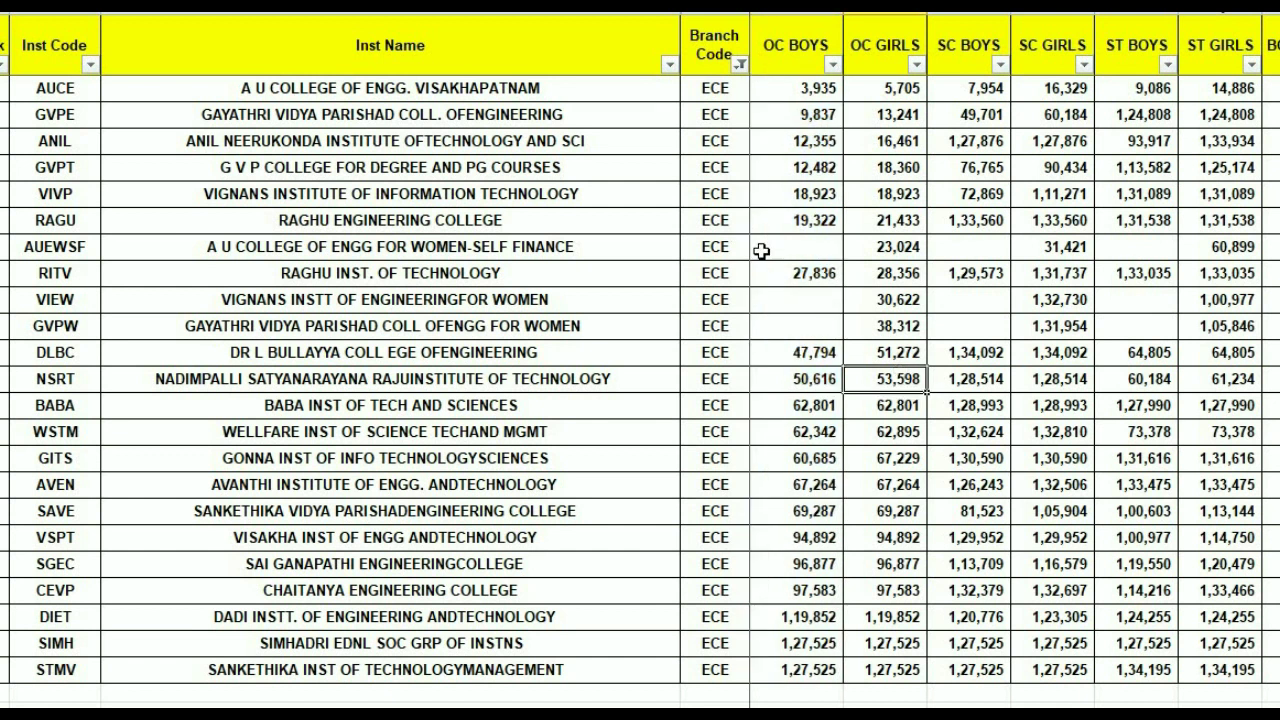
Highlight blocks of ECE colleges with their OC BOYS ranks: VSPT to STMV, NSRT to SAVE, and RAGU to DLBC.
{"action": "left_click_drag", "start_coordinate": [430, 325], "coordinate": [591, 434]}
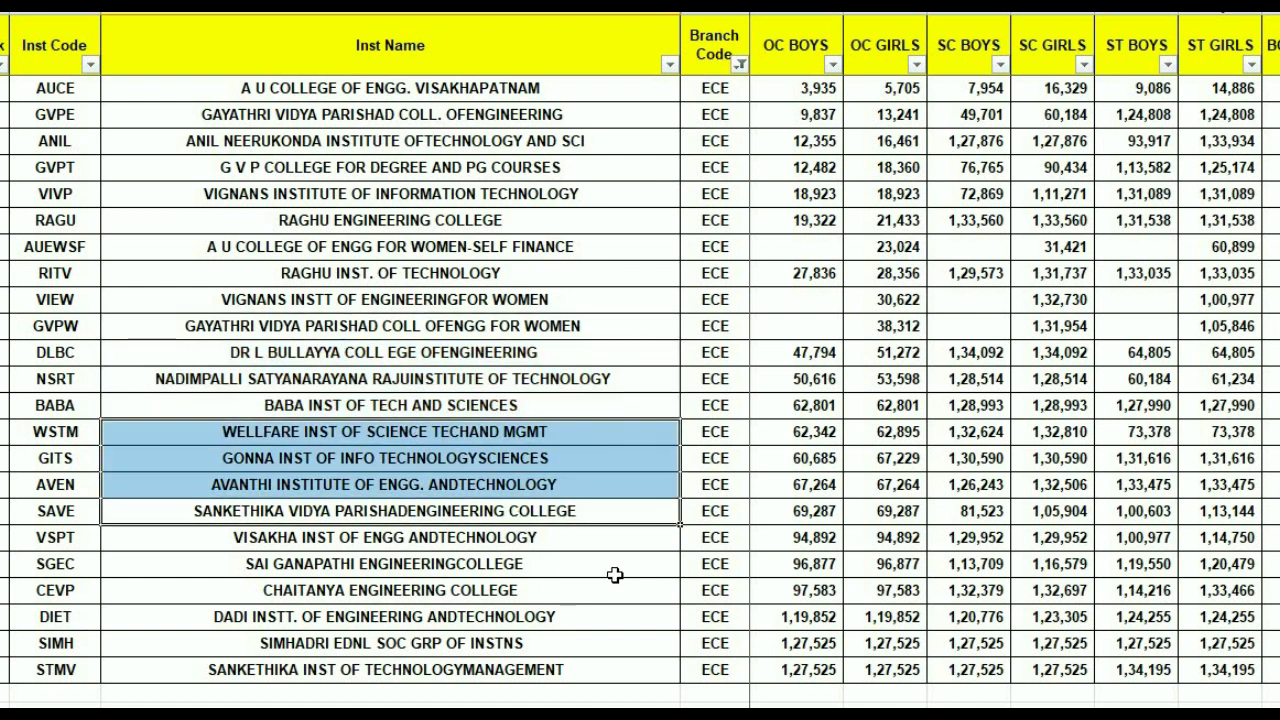
{"action": "left_click_drag", "start_coordinate": [592, 573], "coordinate": [585, 478]}
{"action": "left_click_drag", "start_coordinate": [552, 598], "coordinate": [595, 682]}
{"action": "left_click_drag", "start_coordinate": [790, 537], "coordinate": [500, 676]}
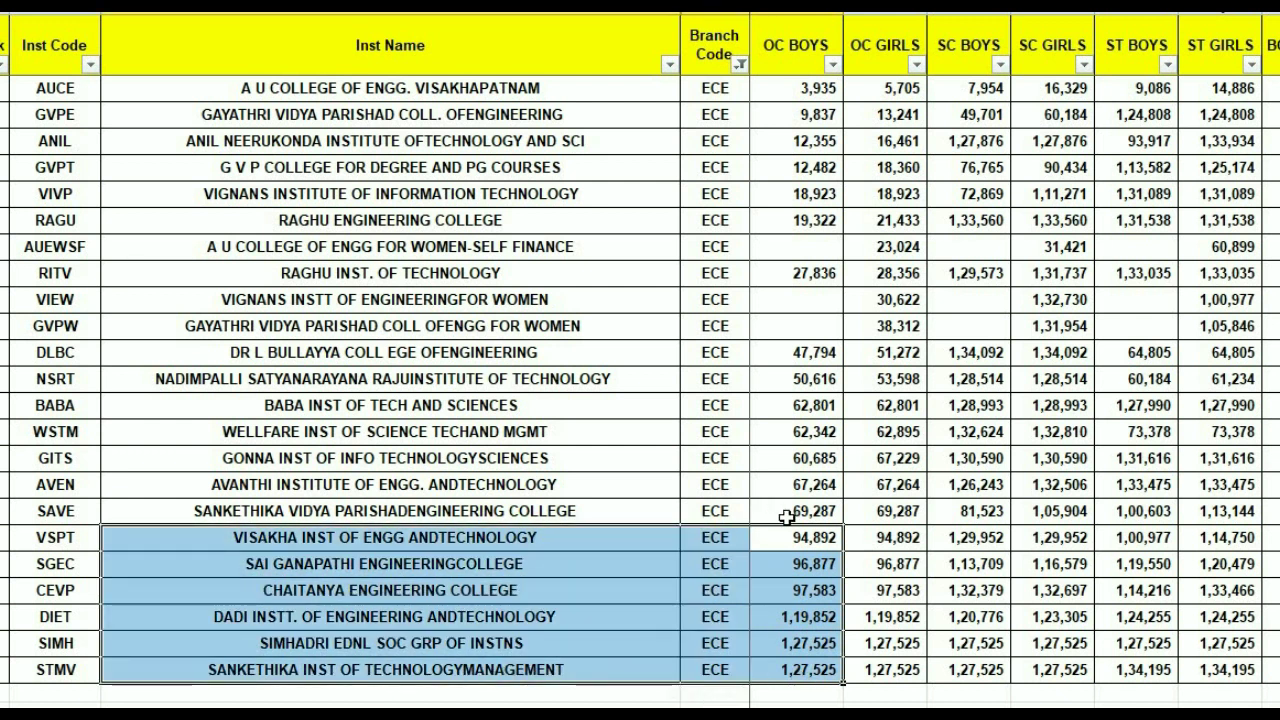
{"action": "left_click_drag", "start_coordinate": [797, 511], "coordinate": [468, 378]}
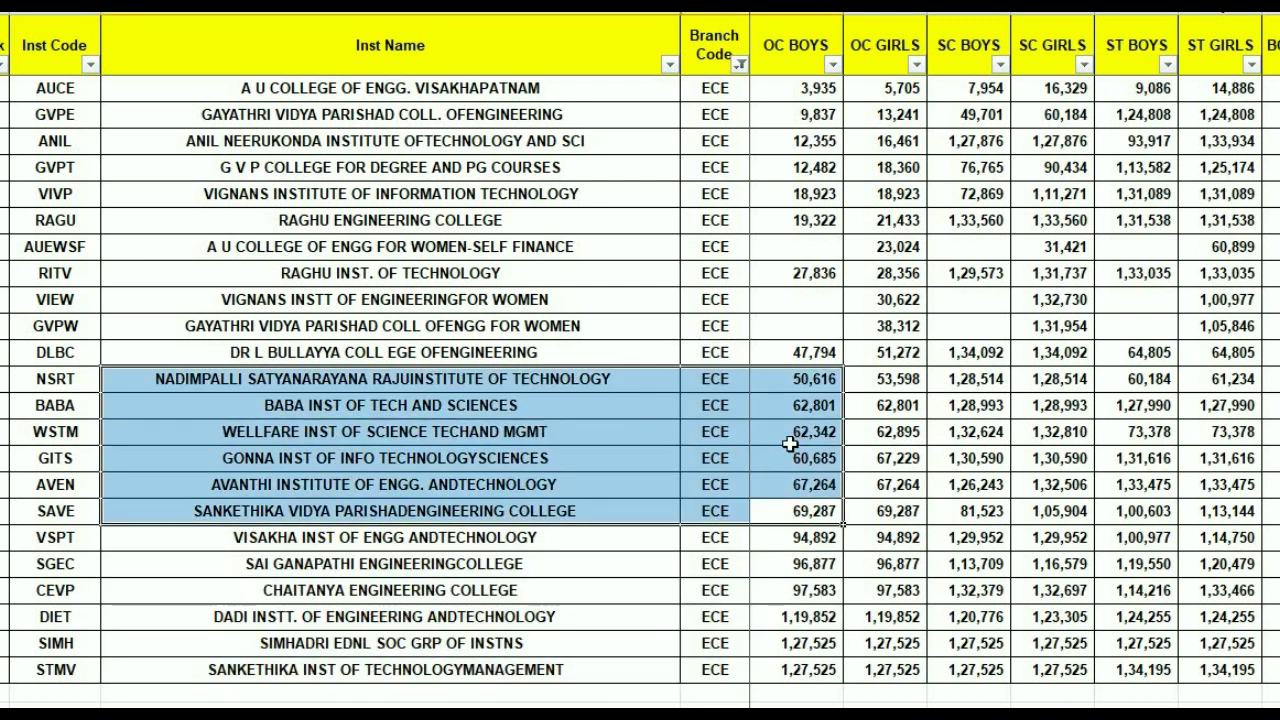
{"action": "left_click_drag", "start_coordinate": [790, 356], "coordinate": [494, 214]}
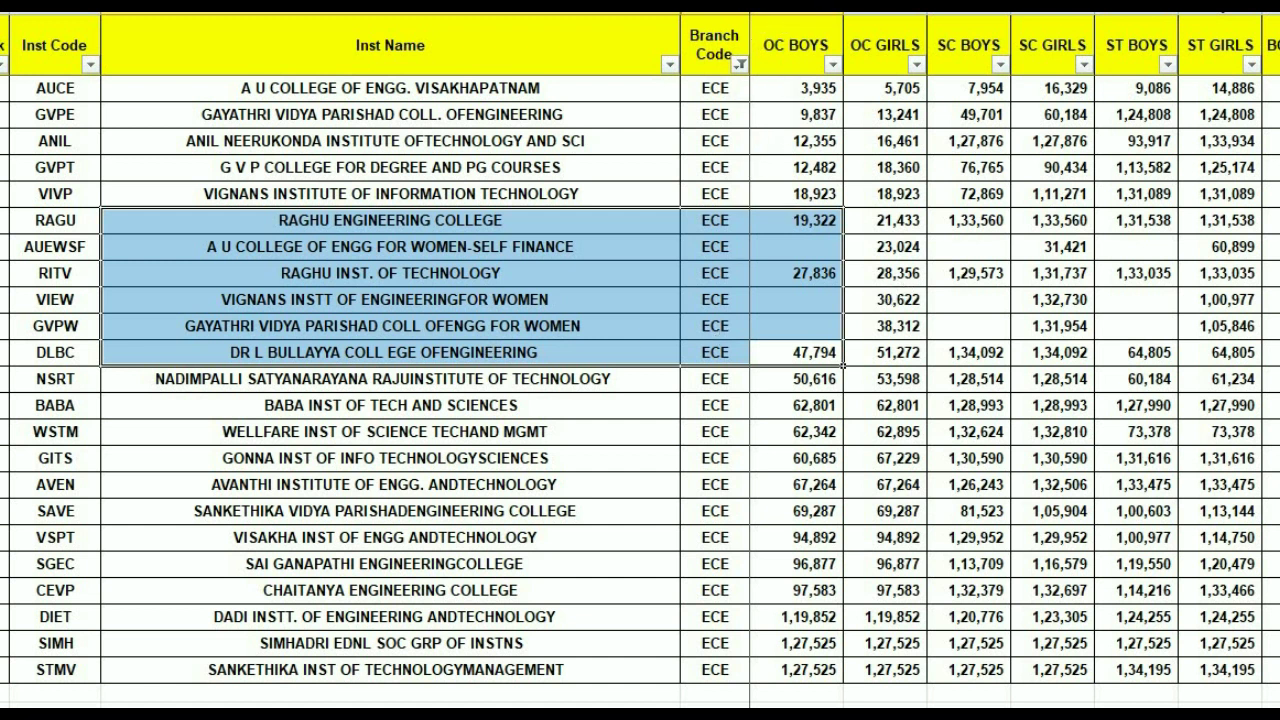
Highlight the OC BOYS column and examine the ECE ranks across all categories through to the college fee.
{"action": "left_click", "coordinate": [796, 8]}
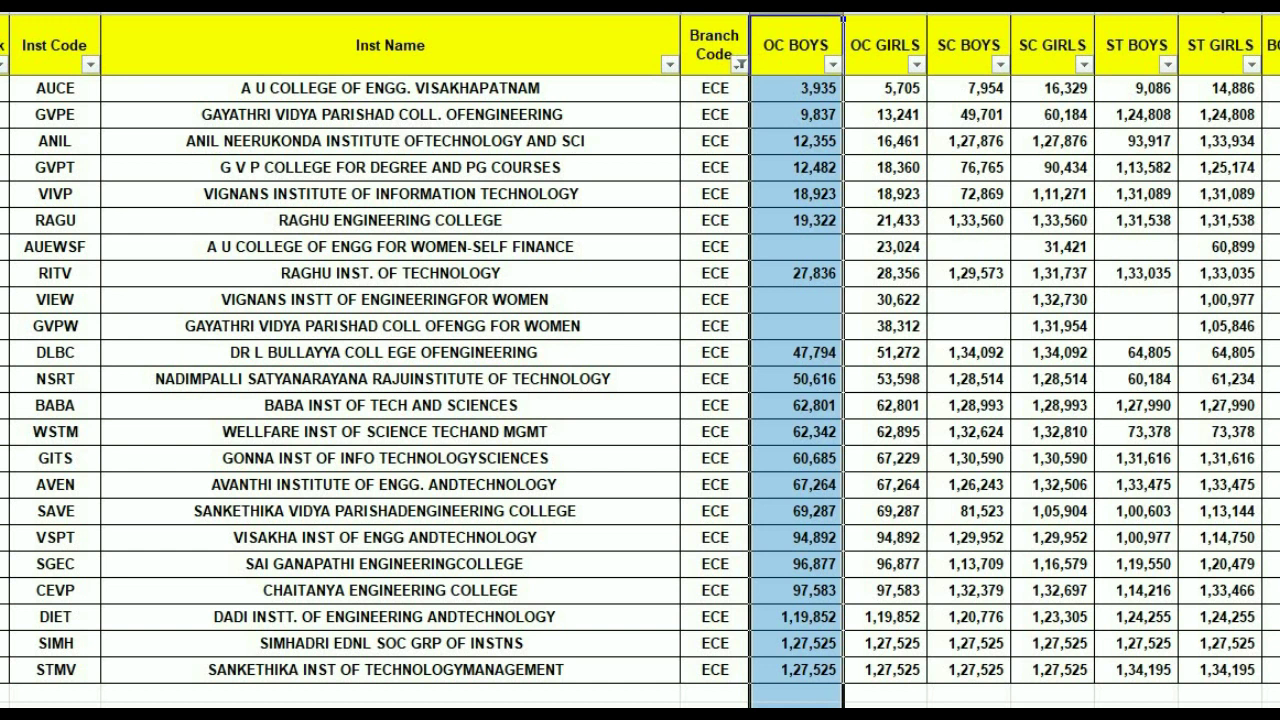
{"action": "key", "text": "ctrl+0"}
{"action": "scroll", "coordinate": [1015, 370], "scroll_direction": "right", "scroll_amount": 2}
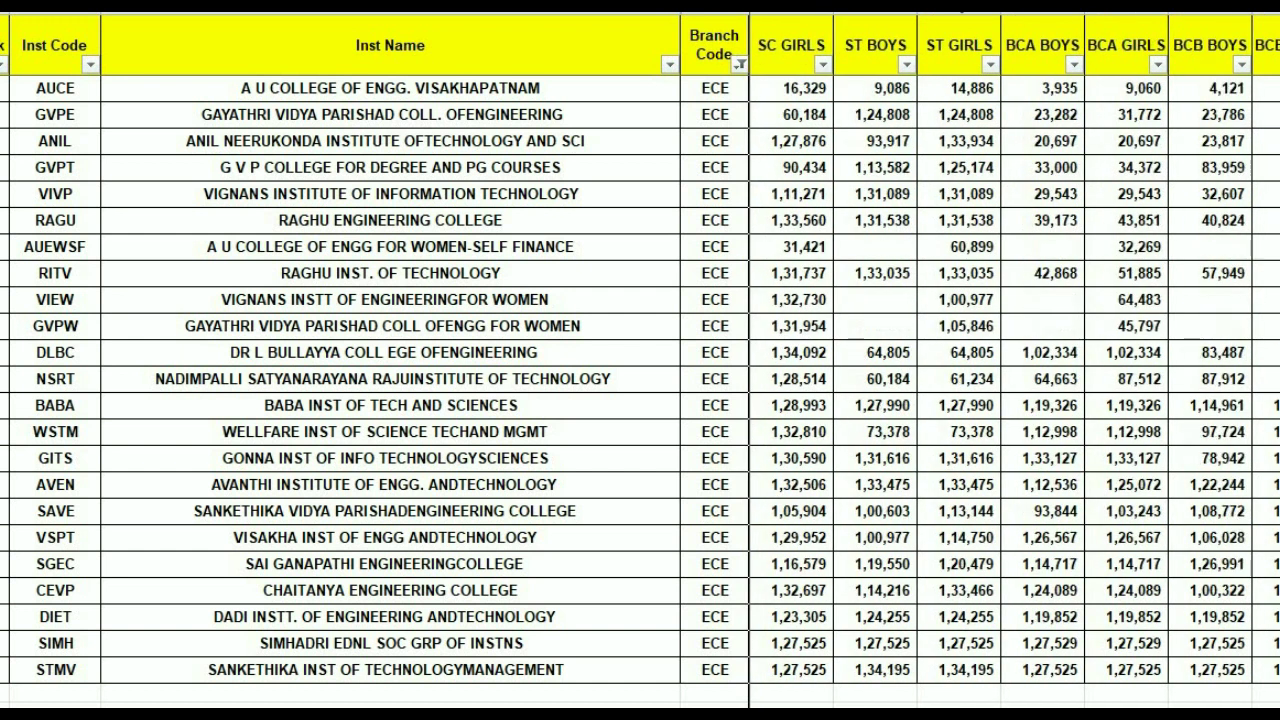
{"action": "scroll", "coordinate": [1015, 370], "scroll_direction": "right", "scroll_amount": 2}
{"action": "scroll", "coordinate": [1015, 370], "scroll_direction": "right", "scroll_amount": 4}
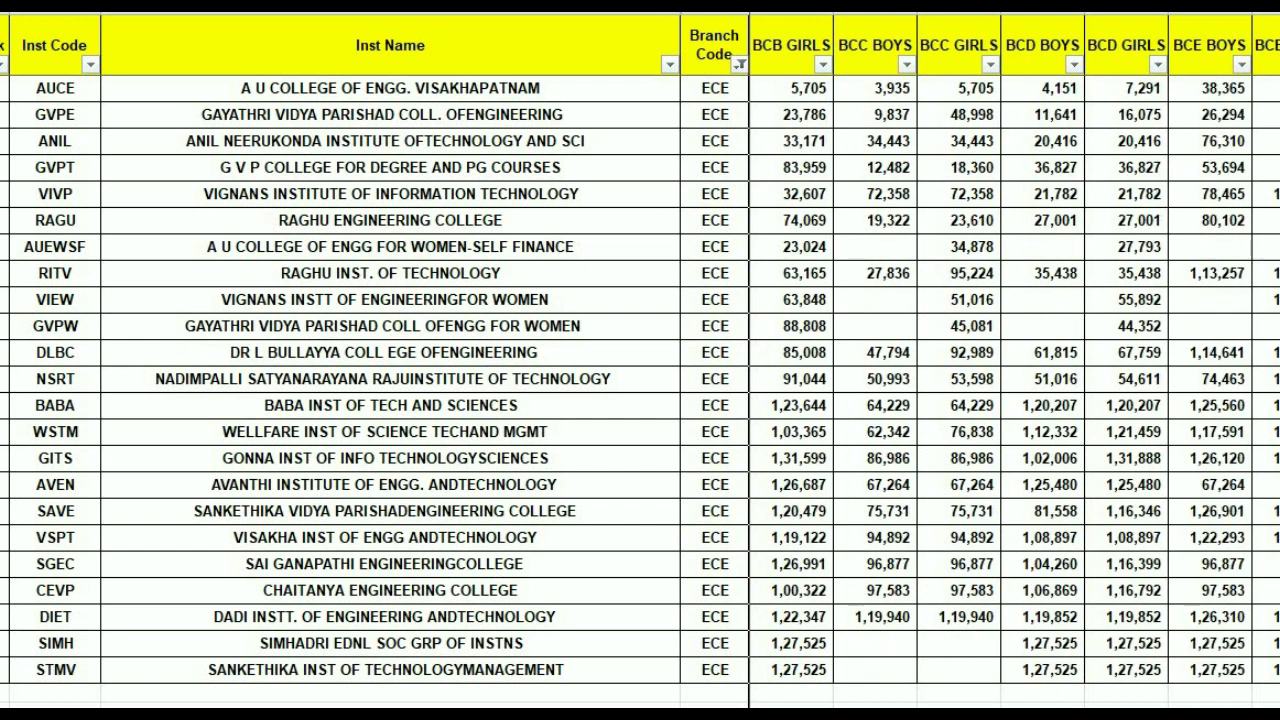
{"action": "scroll", "coordinate": [1015, 370], "scroll_direction": "right", "scroll_amount": 2}
{"action": "scroll", "coordinate": [1015, 370], "scroll_direction": "right", "scroll_amount": 2}
{"action": "scroll", "coordinate": [1015, 370], "scroll_direction": "right", "scroll_amount": 4}
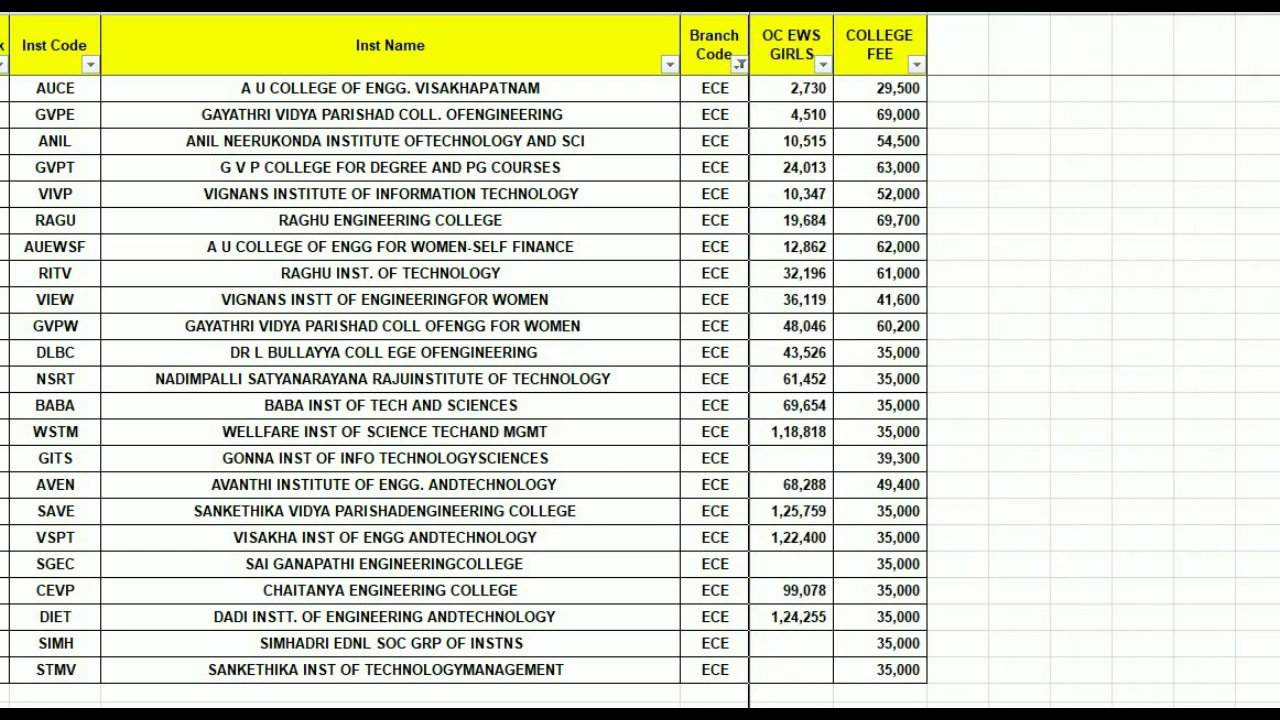
{"action": "scroll", "coordinate": [1015, 370], "scroll_direction": "right", "scroll_amount": 1}
Change the Branch Code filter to show only ECM and bring the OC BOYS ranks into view.
{"action": "left_click", "coordinate": [739, 64]}
{"action": "left_click_drag", "start_coordinate": [731, 300], "coordinate": [731, 362]}
{"action": "left_click", "coordinate": [531, 270]}
{"action": "left_click", "coordinate": [531, 287]}
{"action": "left_click", "coordinate": [580, 474]}
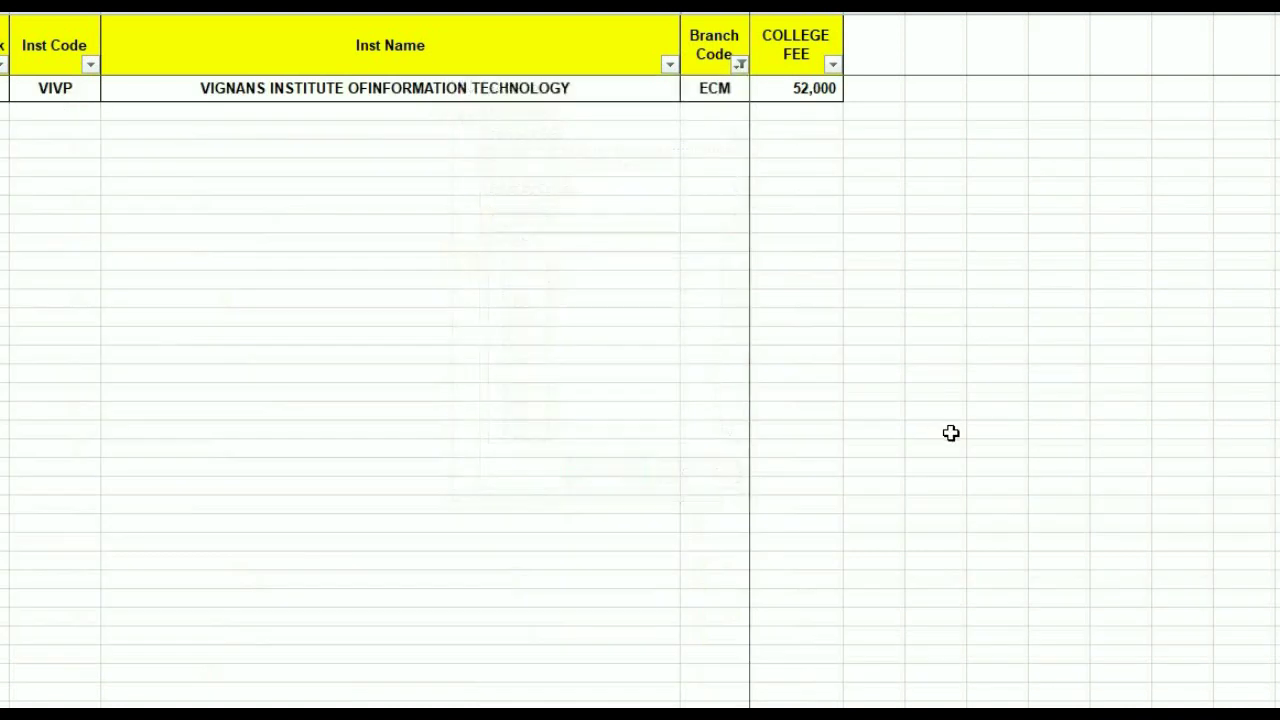
{"action": "scroll", "coordinate": [1015, 360], "scroll_direction": "right", "scroll_amount": 1}
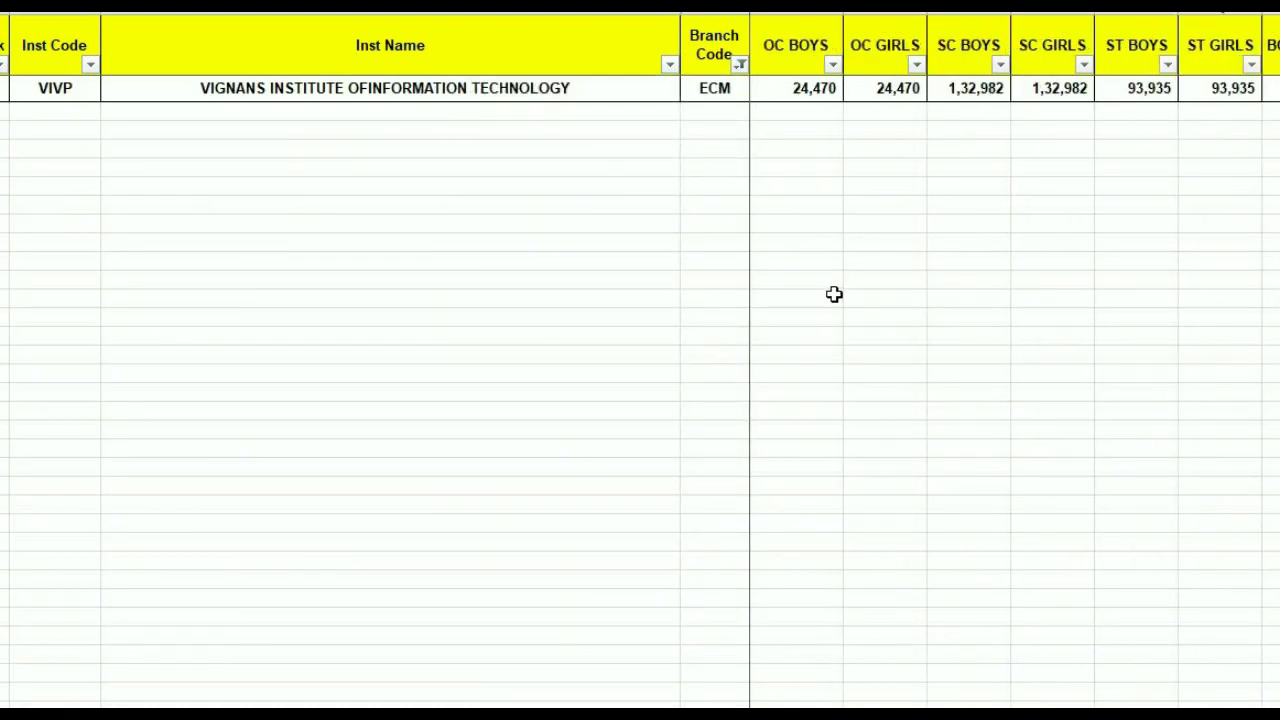
Switch to the AP EAMCET DETAILS workbook and look up the full branch name for code ECM.
{"action": "left_click", "coordinate": [716, 90]}
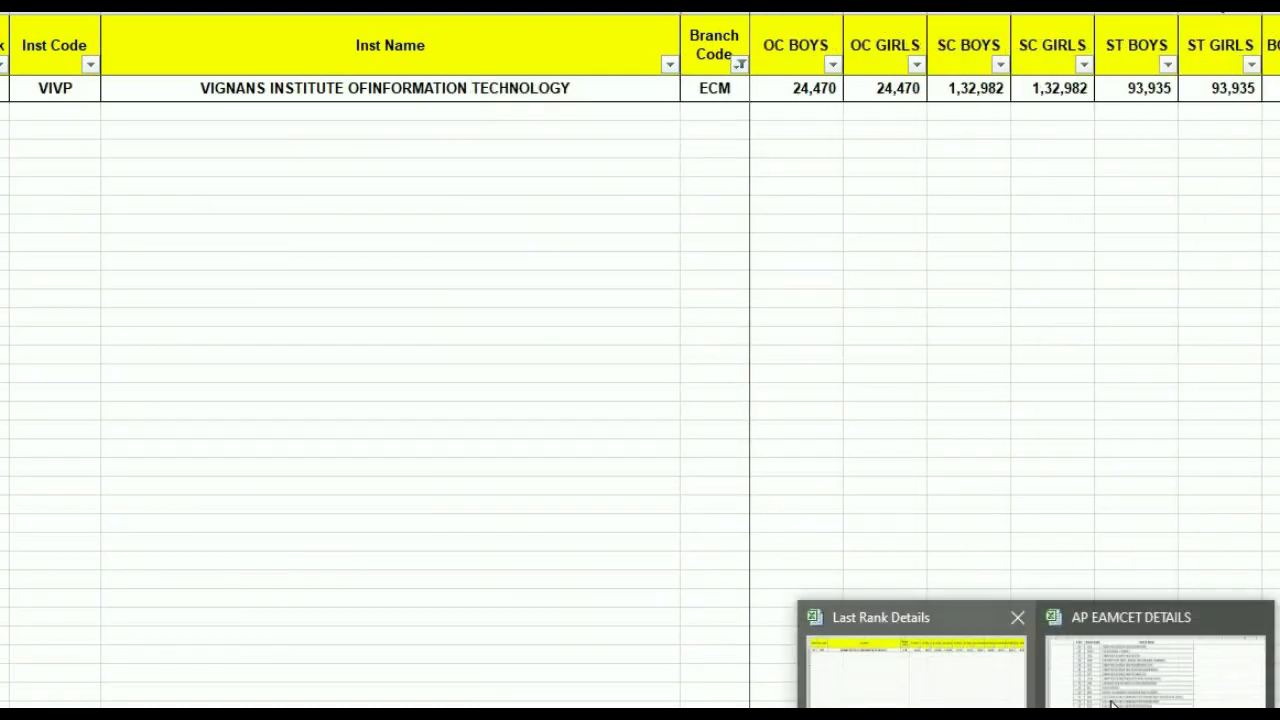
{"action": "left_click", "coordinate": [1151, 671]}
{"action": "scroll", "coordinate": [403, 354], "scroll_direction": "up", "scroll_amount": 1}
{"action": "scroll", "coordinate": [484, 441], "scroll_direction": "down", "scroll_amount": 2}
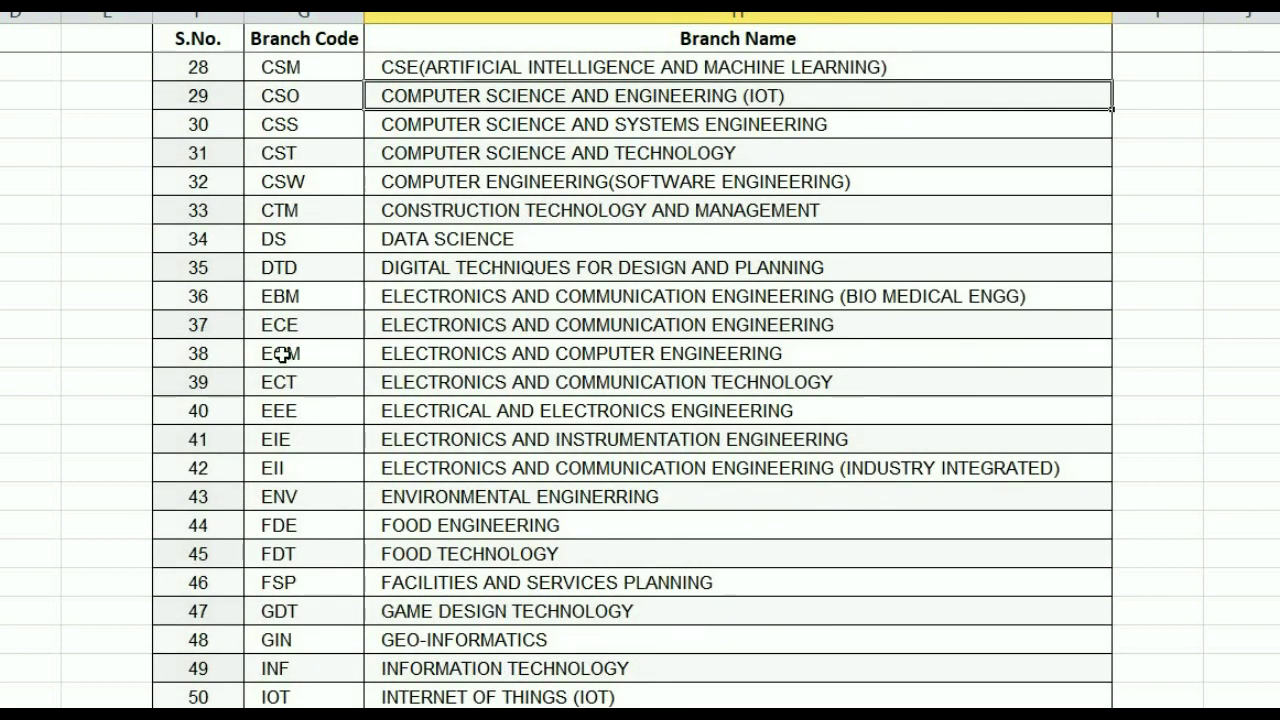
{"action": "left_click", "coordinate": [398, 360]}
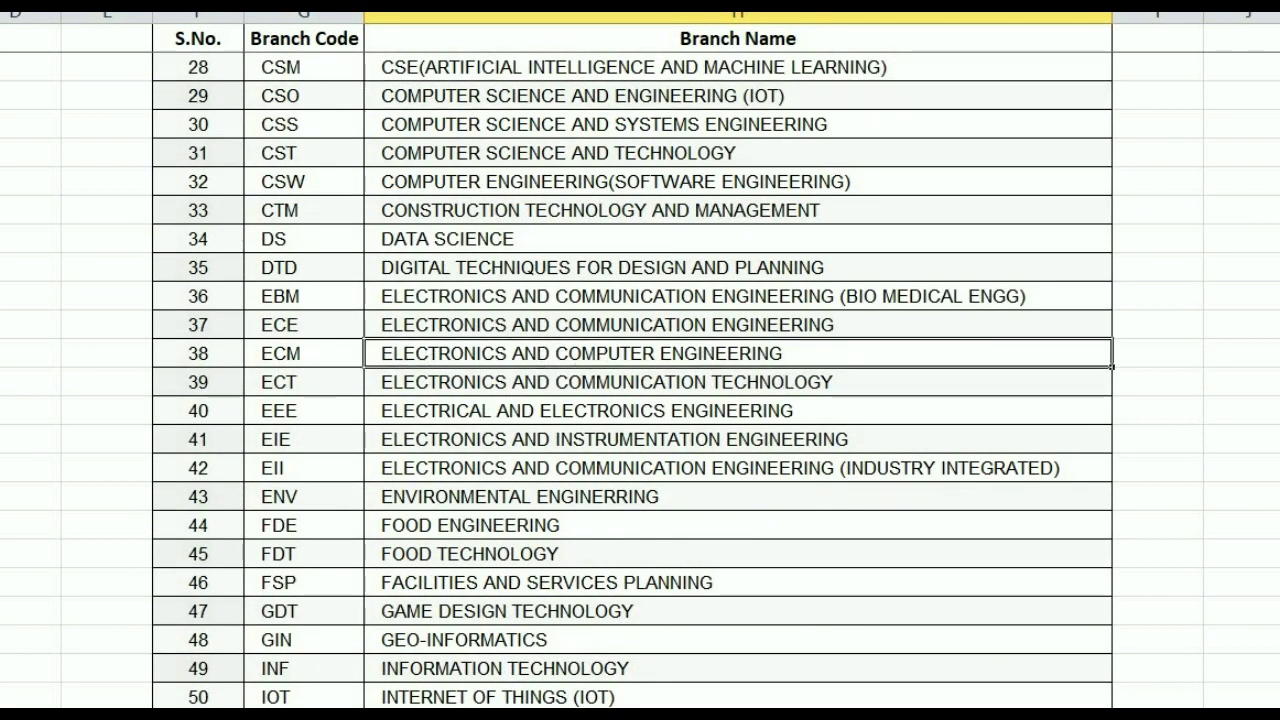
Return to the Last Rank Details workbook and examine the ECM ranks across all categories and the college fee.
{"action": "mouse_move", "coordinate": [981, 704]}
{"action": "left_click", "coordinate": [909, 605]}
{"action": "left_click", "coordinate": [778, 97]}
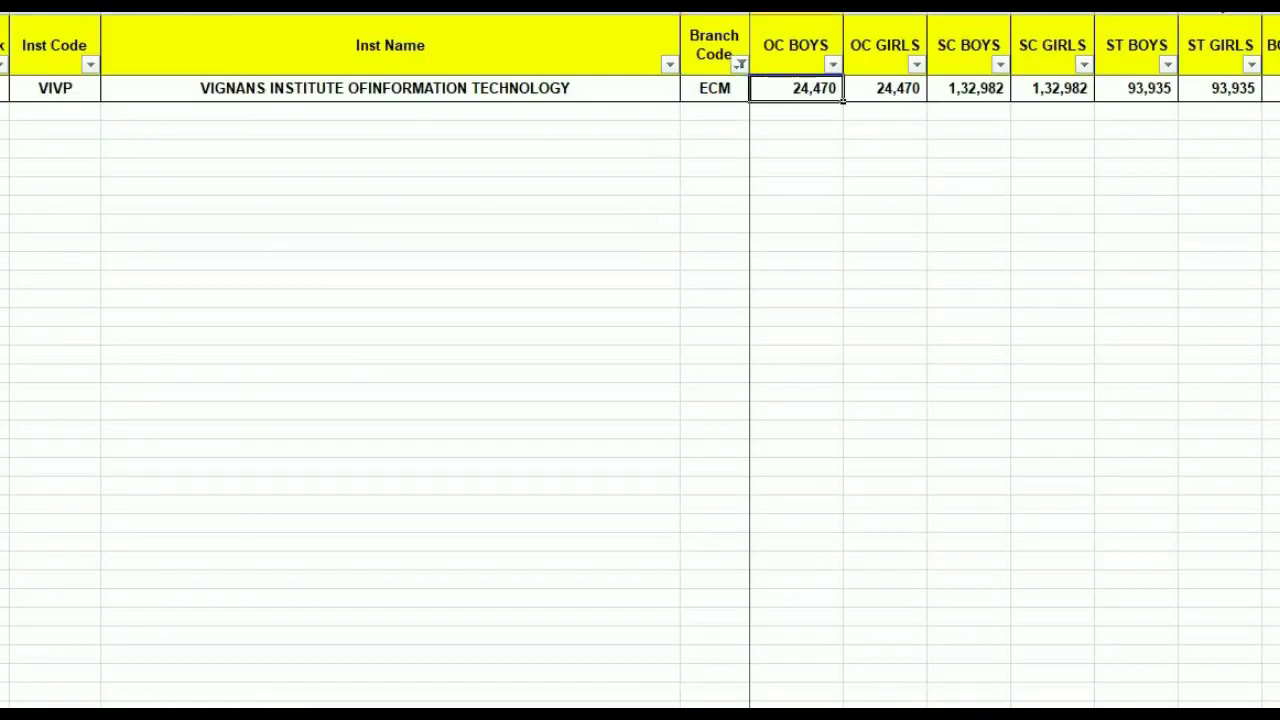
{"action": "scroll", "coordinate": [1015, 360], "scroll_direction": "right", "scroll_amount": 5}
{"action": "scroll", "coordinate": [1015, 360], "scroll_direction": "right", "scroll_amount": 8}
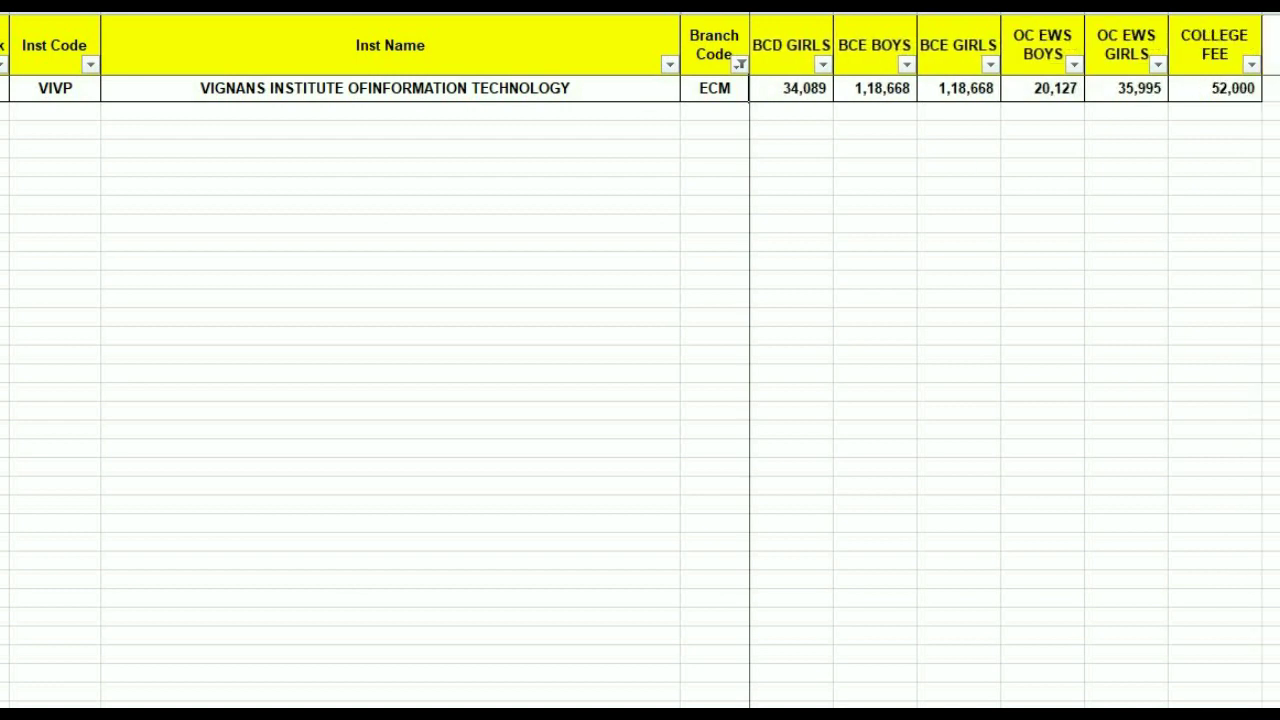
{"action": "scroll", "coordinate": [1015, 360], "scroll_direction": "right", "scroll_amount": 4}
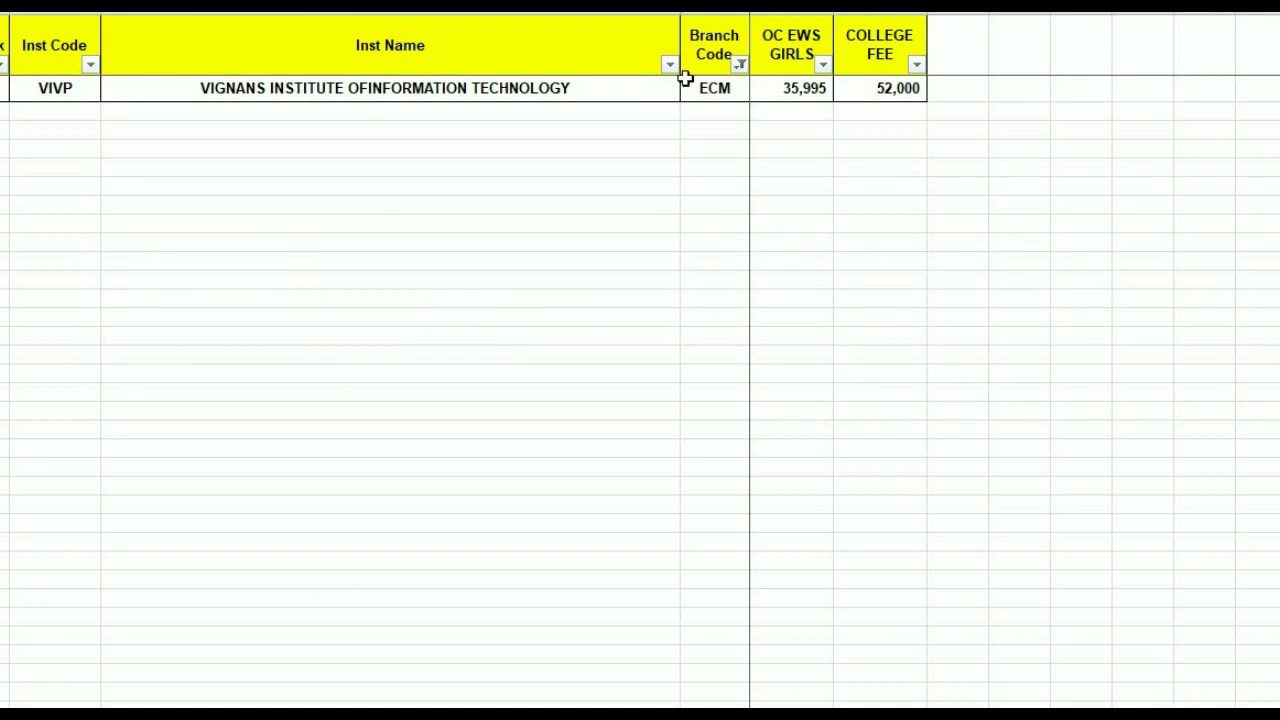
Change the Branch Code filter to show only EEE.
{"action": "left_click", "coordinate": [740, 64]}
{"action": "scroll", "coordinate": [738, 384], "scroll_direction": "down", "scroll_amount": 1}
{"action": "scroll", "coordinate": [740, 380], "scroll_direction": "down", "scroll_amount": 3}
{"action": "scroll", "coordinate": [740, 380], "scroll_direction": "up", "scroll_amount": 1}
{"action": "left_click", "coordinate": [519, 302]}
{"action": "left_click", "coordinate": [519, 320]}
{"action": "left_click", "coordinate": [600, 470]}
{"action": "left_click", "coordinate": [1080, 405]}
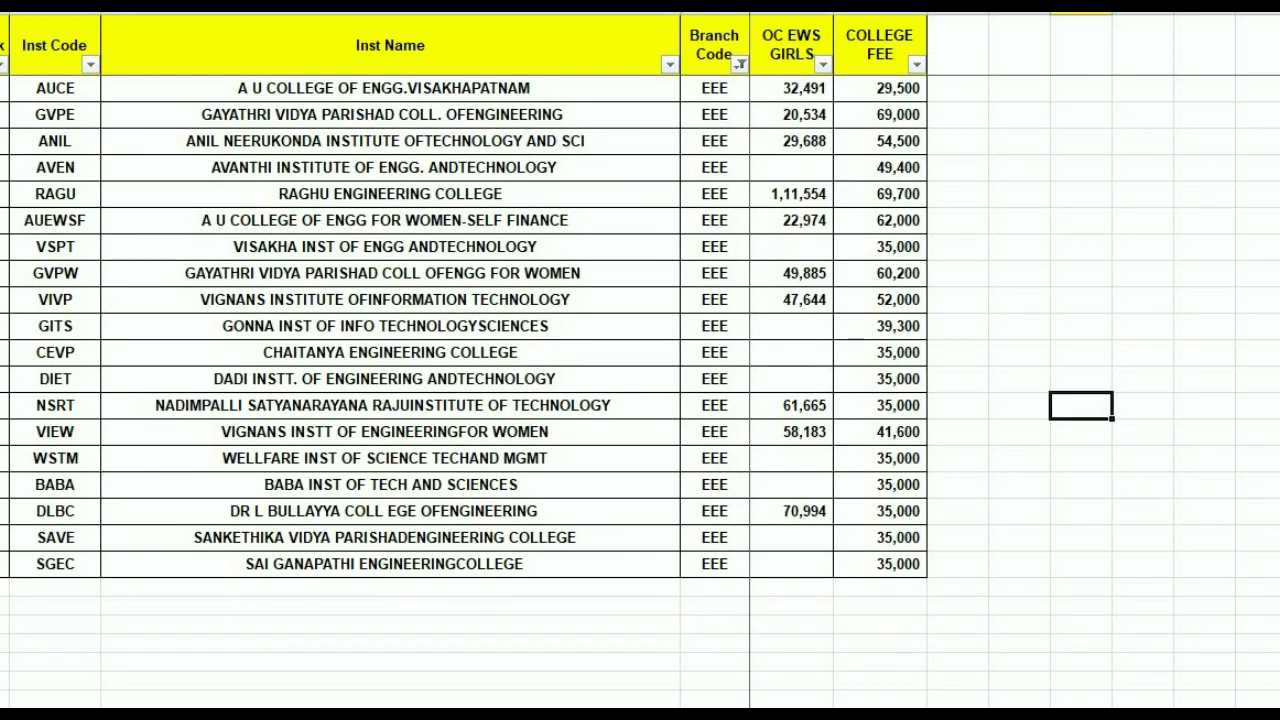
Highlight the OC BOYS ranks of all EEE colleges, from AUCE down to SGEC.
{"action": "scroll", "coordinate": [1000, 380], "scroll_direction": "left", "scroll_amount": 5}
{"action": "left_click", "coordinate": [968, 624]}
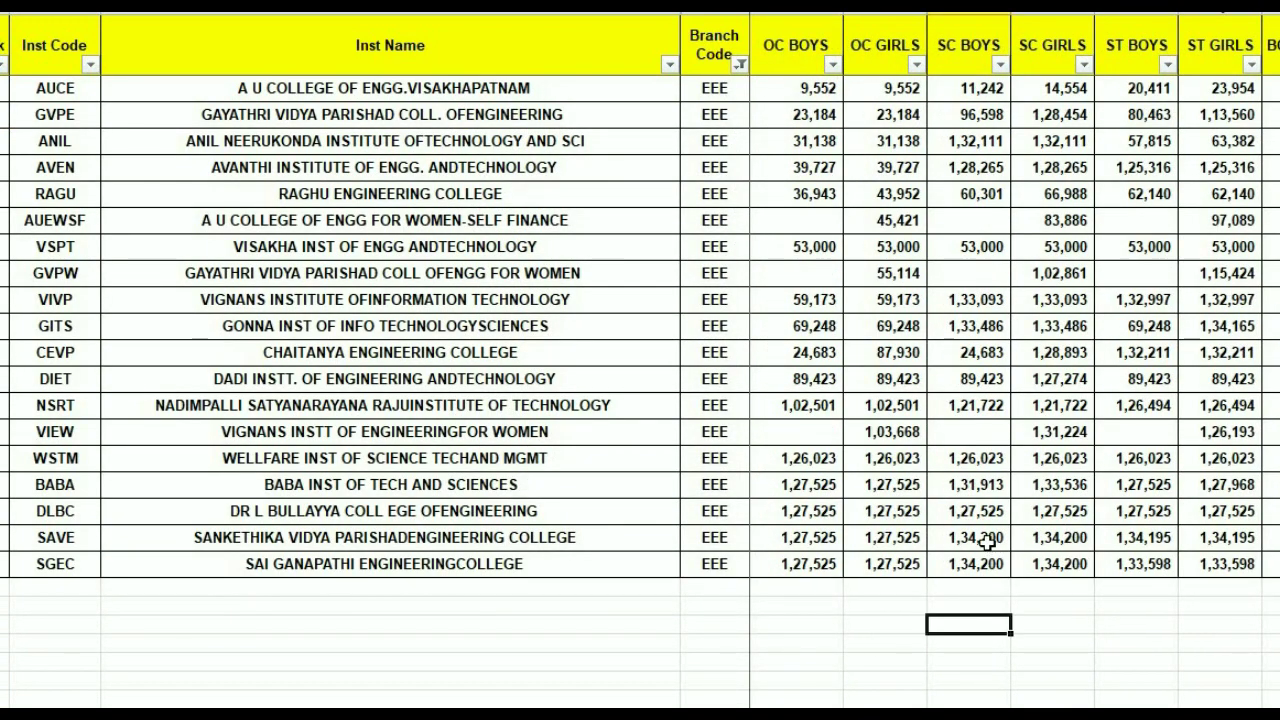
{"action": "left_click_drag", "start_coordinate": [780, 90], "coordinate": [790, 563]}
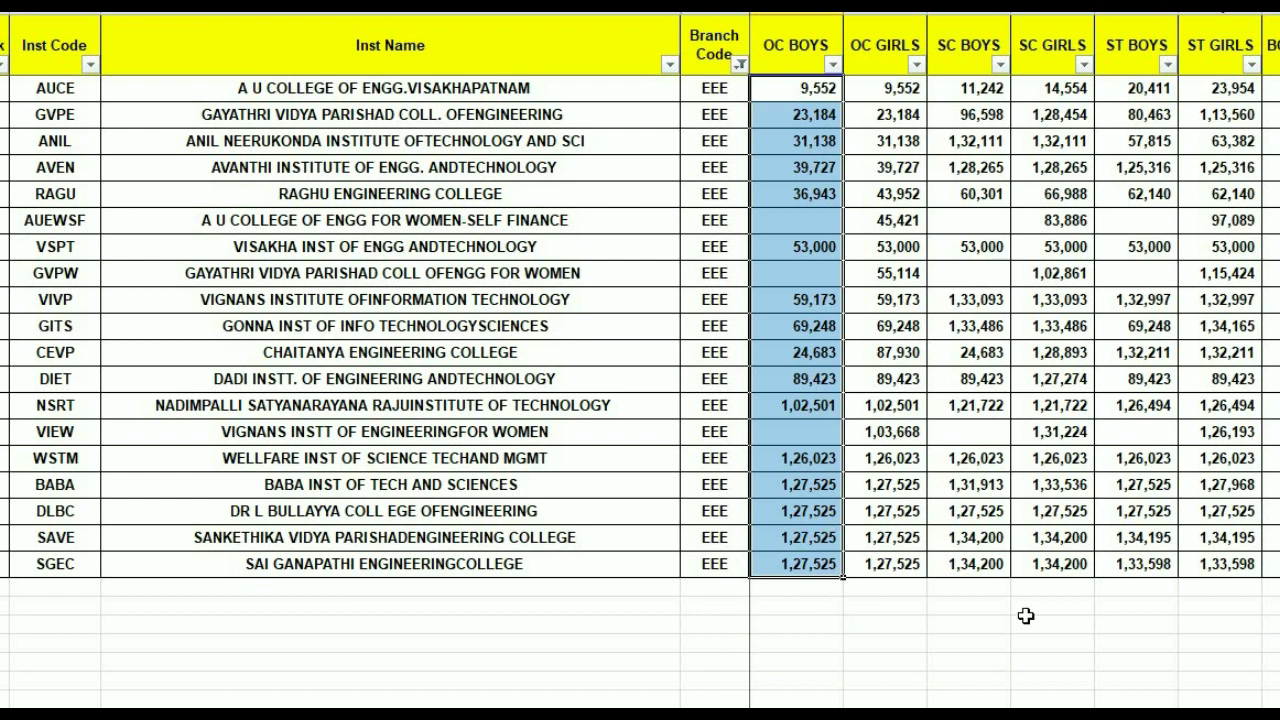
Examine the EEE ranks from OC GIRLS through the OC EWS categories and the college fee, and return to OC BOYS.
{"action": "key", "text": "ctrl+0"}
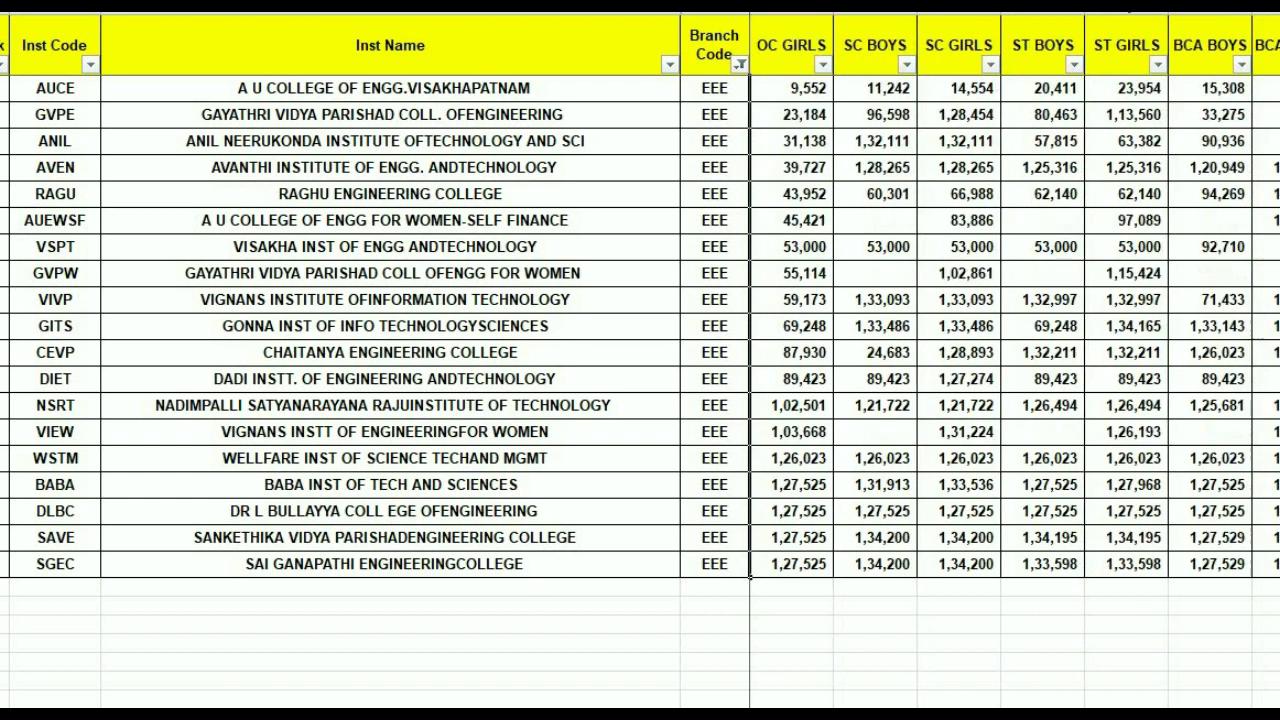
{"action": "key", "text": "ctrl+0"}
{"action": "key", "text": "ctrl+0"}
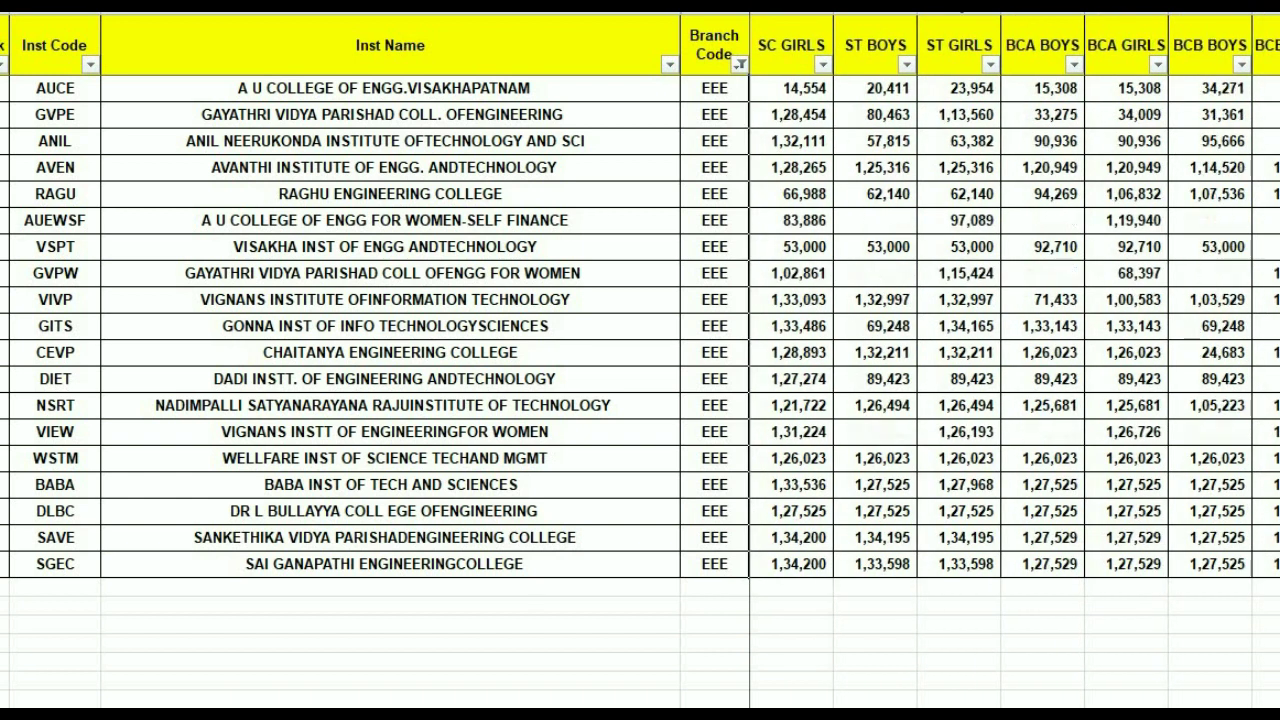
{"action": "key", "text": "ctrl+0"}
{"action": "key", "text": "ctrl+0"}
{"action": "key", "text": "ctrl+0"}
{"action": "key", "text": "ctrl+0"}
{"action": "key", "text": "ctrl+0"}
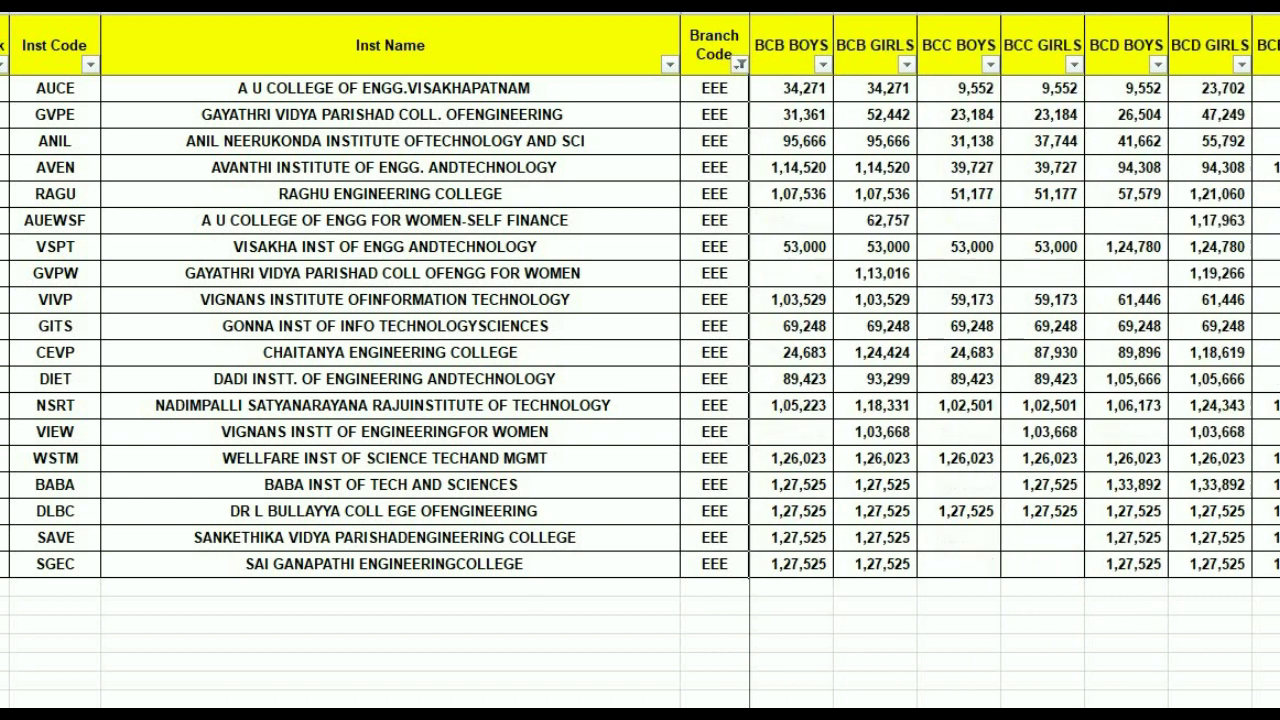
{"action": "key", "text": "ctrl+0"}
{"action": "key", "text": "ctrl+0"}
{"action": "key", "text": "ctrl+0"}
{"action": "key", "text": "ctrl+0"}
{"action": "key", "text": "ctrl+0"}
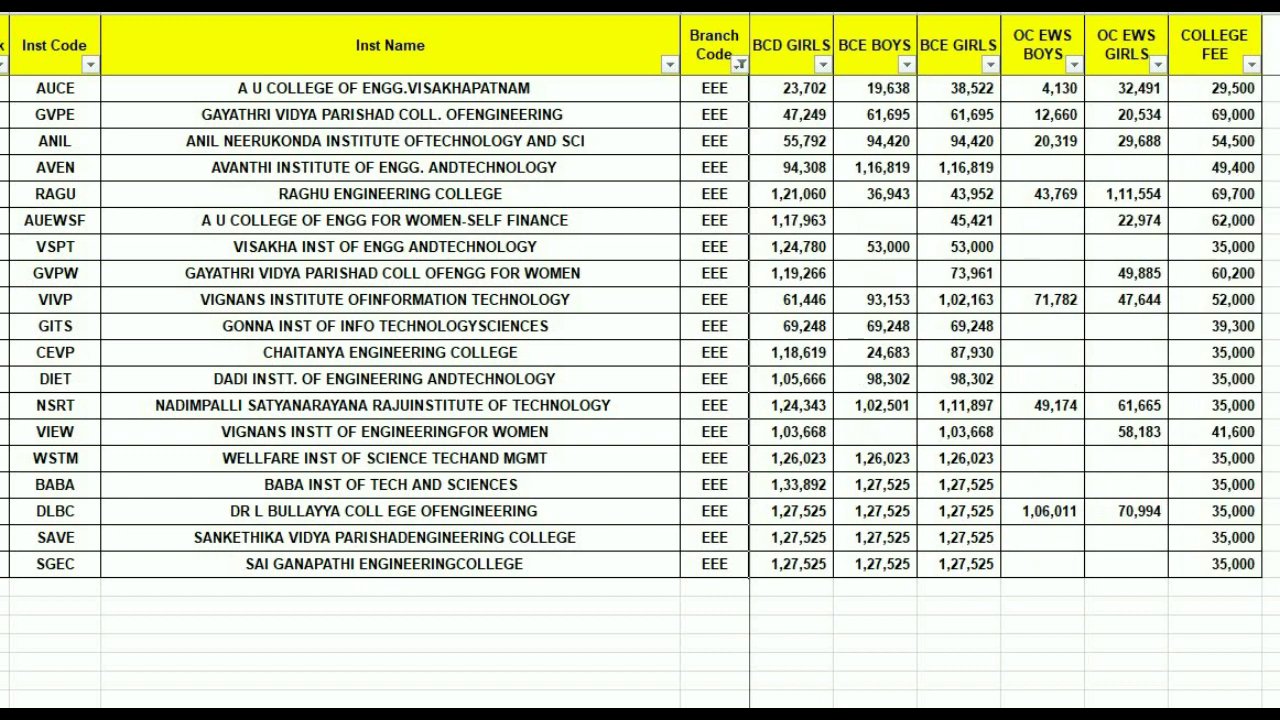
{"action": "key", "text": "ctrl+shift+0"}
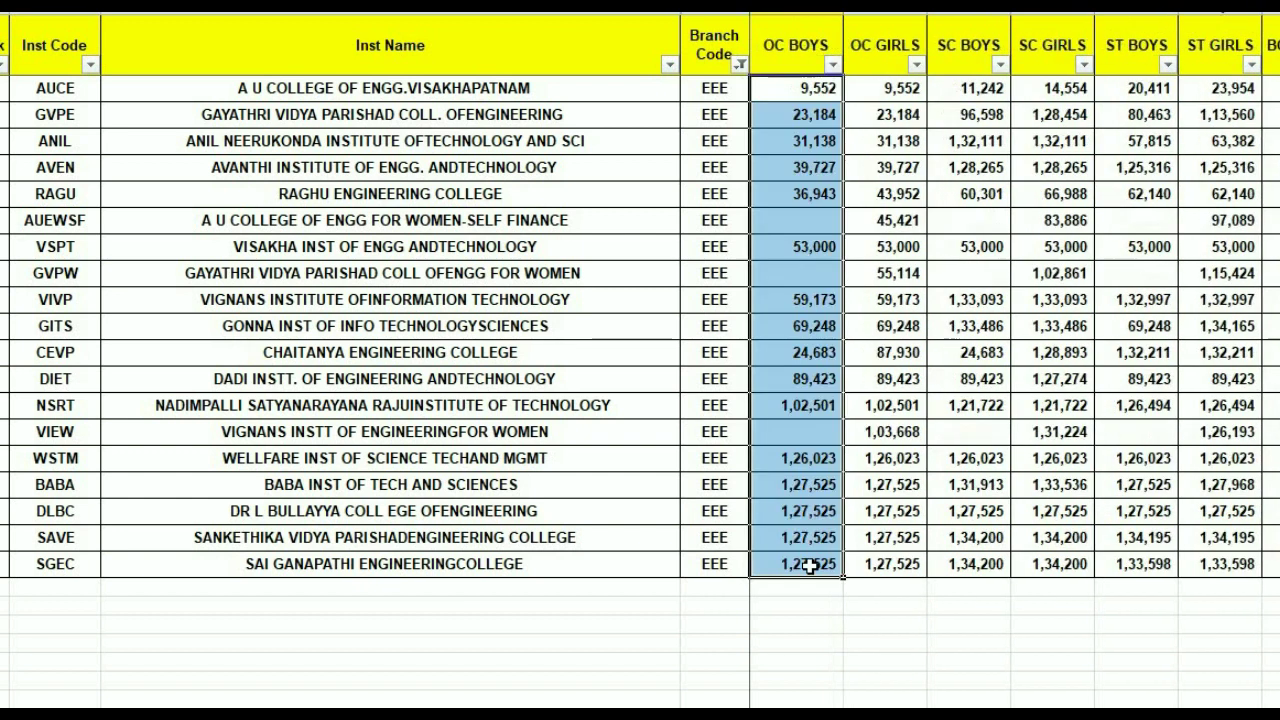
Change the Branch Code filter to show only ENV and clear the cell highlight.
{"action": "left_click", "coordinate": [740, 64]}
{"action": "left_click_drag", "start_coordinate": [733, 313], "coordinate": [733, 383]}
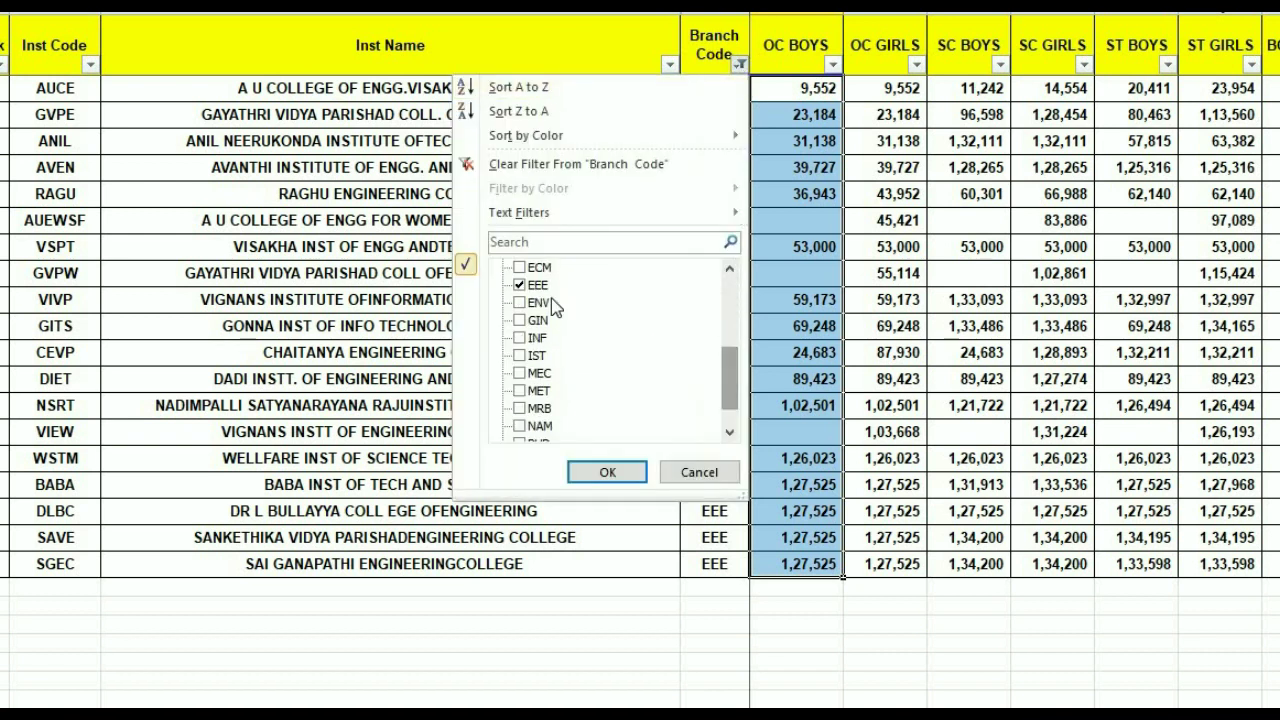
{"action": "left_click", "coordinate": [538, 285]}
{"action": "left_click", "coordinate": [538, 302]}
{"action": "left_click", "coordinate": [607, 472]}
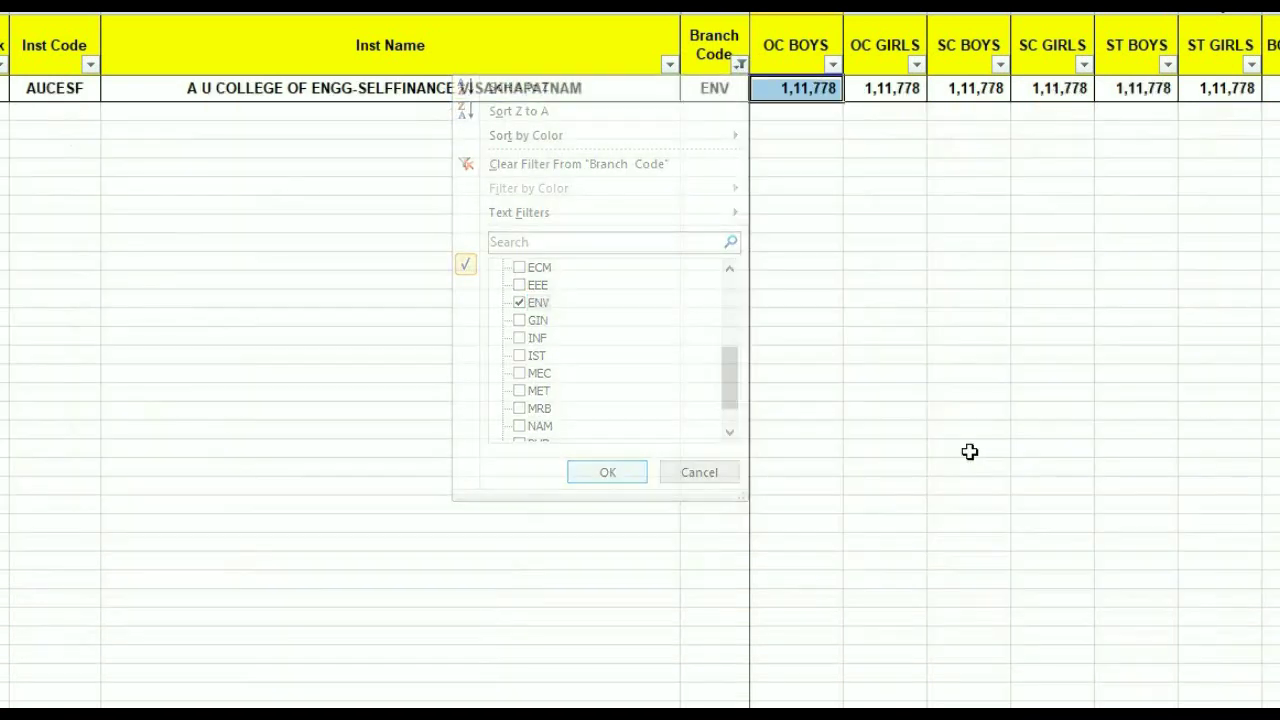
{"action": "left_click", "coordinate": [945, 280]}
Select the ENV college's name, examine its ranks across all categories and its fee, and return to OC BOYS.
{"action": "left_click", "coordinate": [358, 88]}
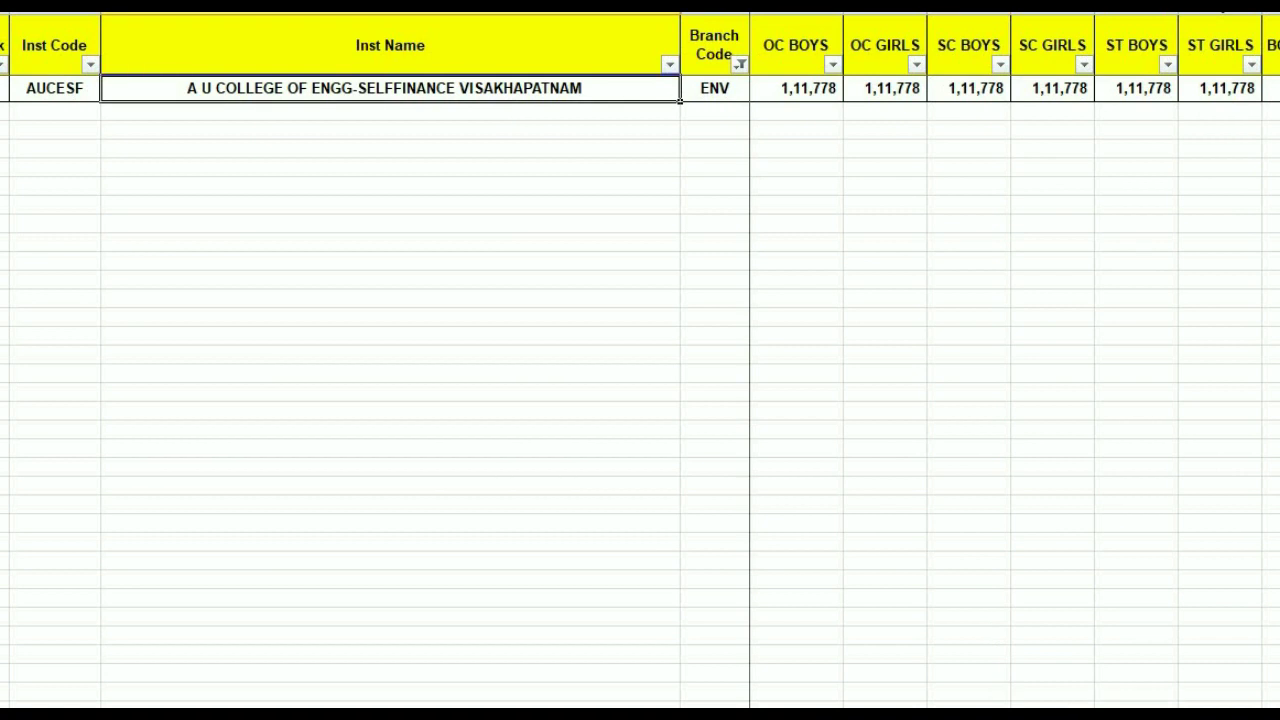
{"action": "scroll", "coordinate": [1015, 360], "scroll_direction": "right", "scroll_amount": 6}
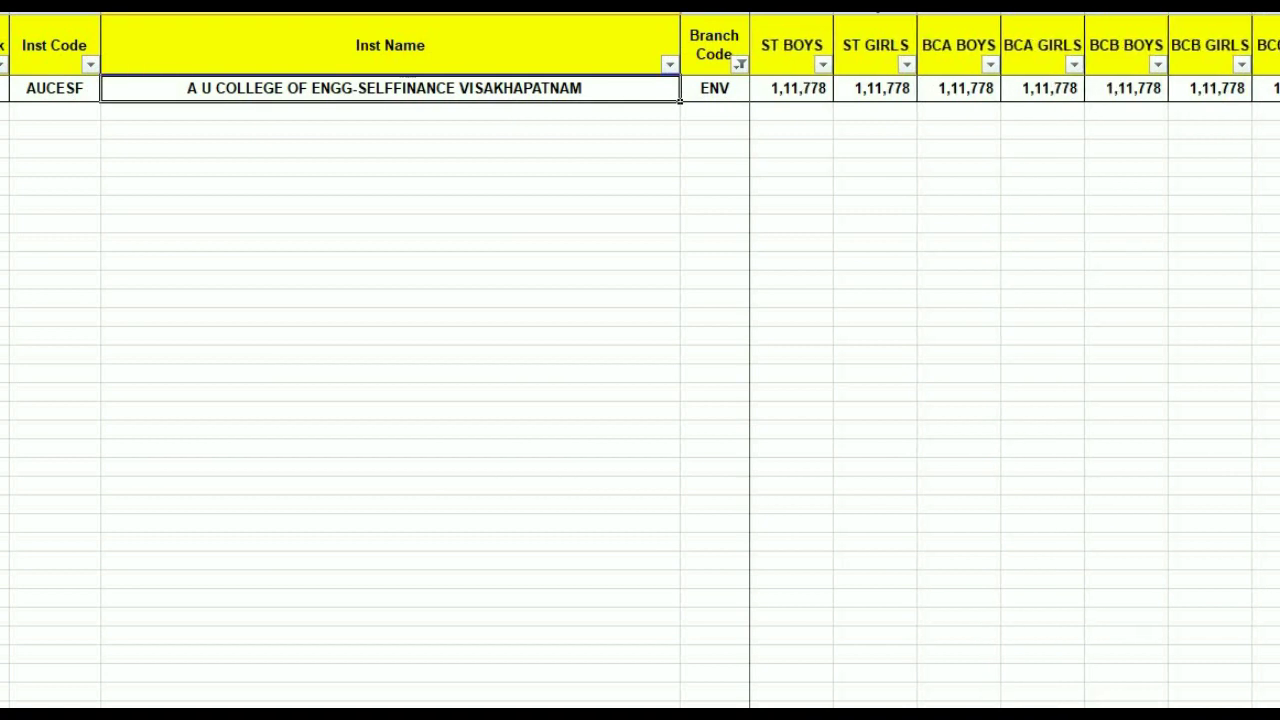
{"action": "scroll", "coordinate": [1015, 360], "scroll_direction": "right", "scroll_amount": 6}
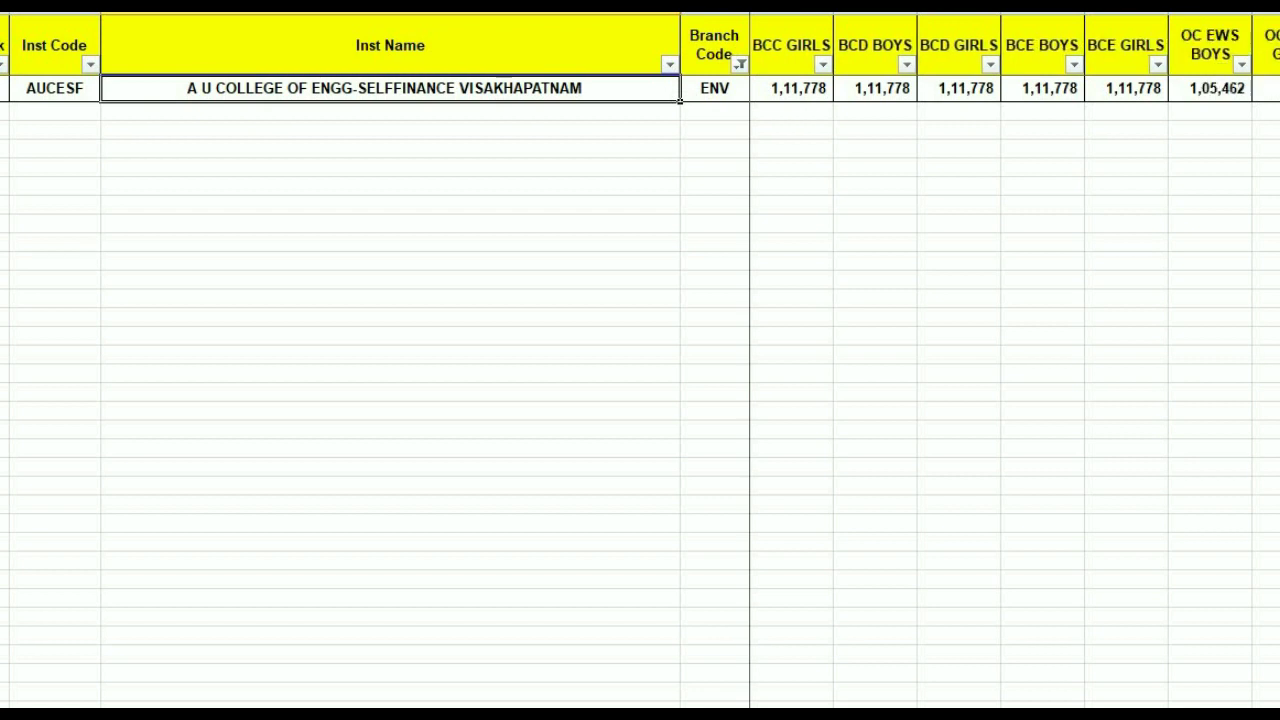
{"action": "scroll", "coordinate": [1015, 360], "scroll_direction": "right", "scroll_amount": 1}
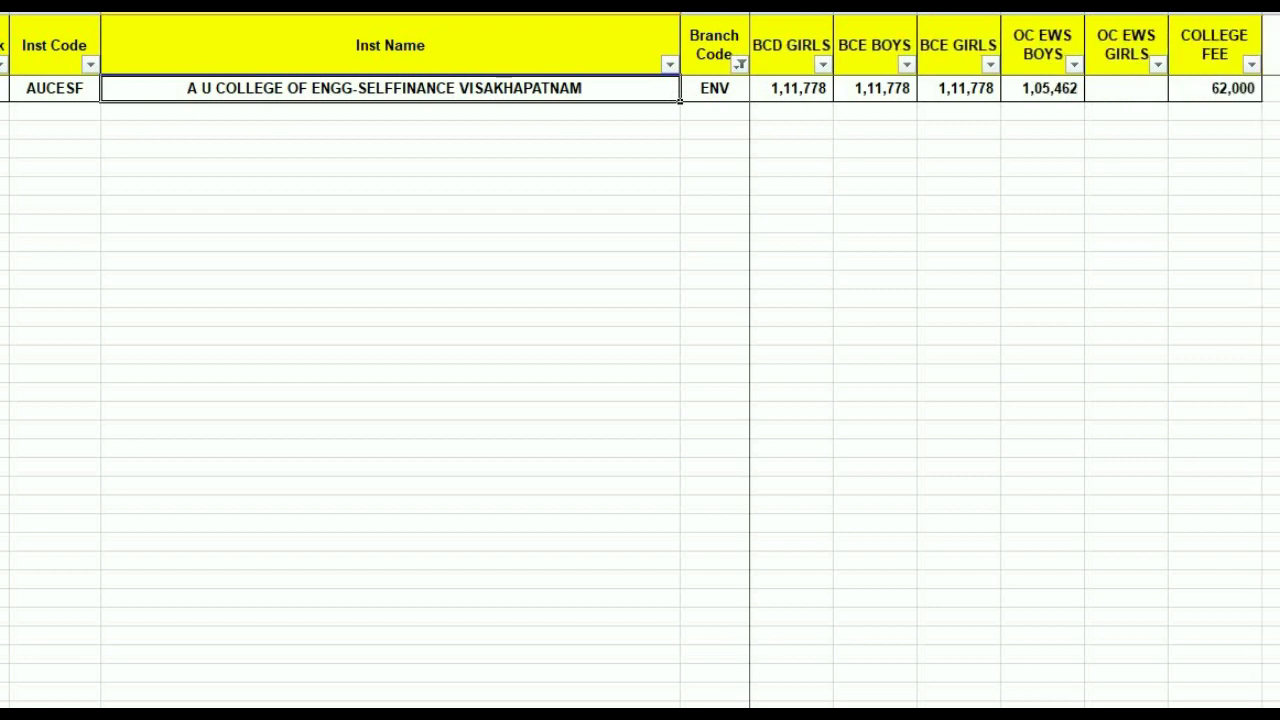
{"action": "scroll", "coordinate": [831, 449], "scroll_direction": "left", "scroll_amount": 13}
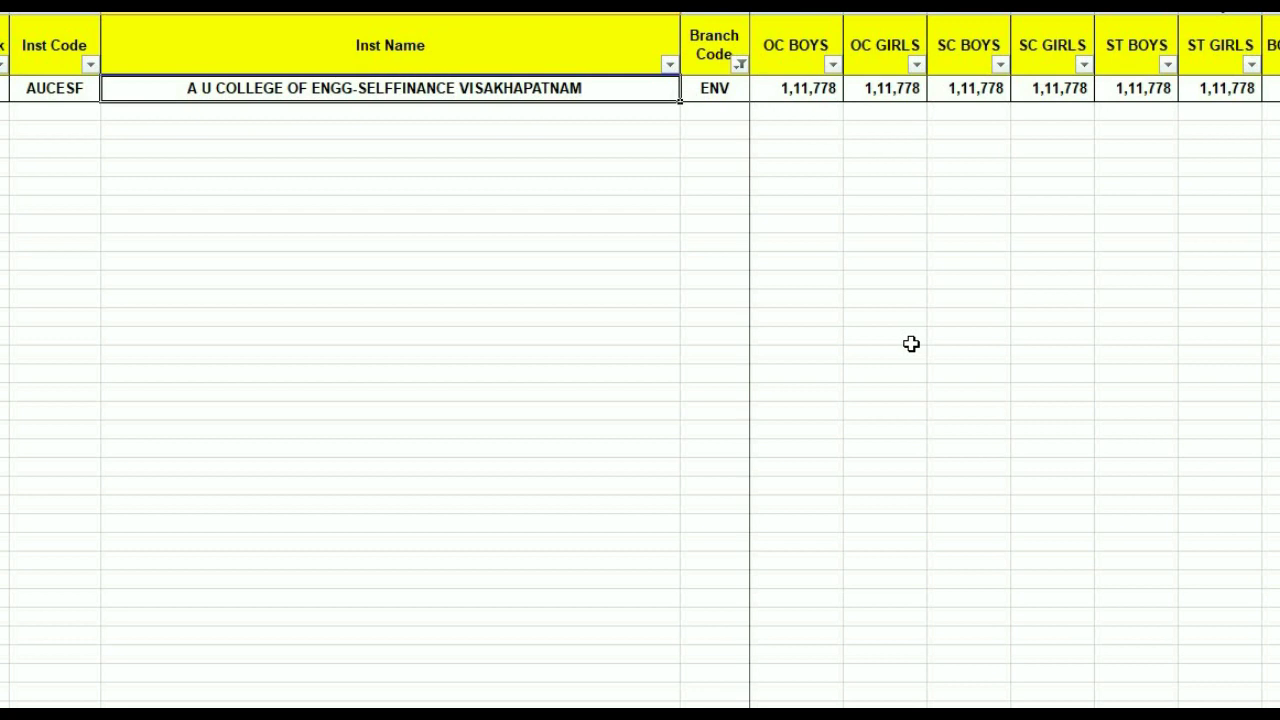
Highlight the ENV college's ranks from OC BOYS onward and clear the highlight.
{"action": "left_click", "coordinate": [780, 90]}
{"action": "key", "text": "ctrl+shift+End"}
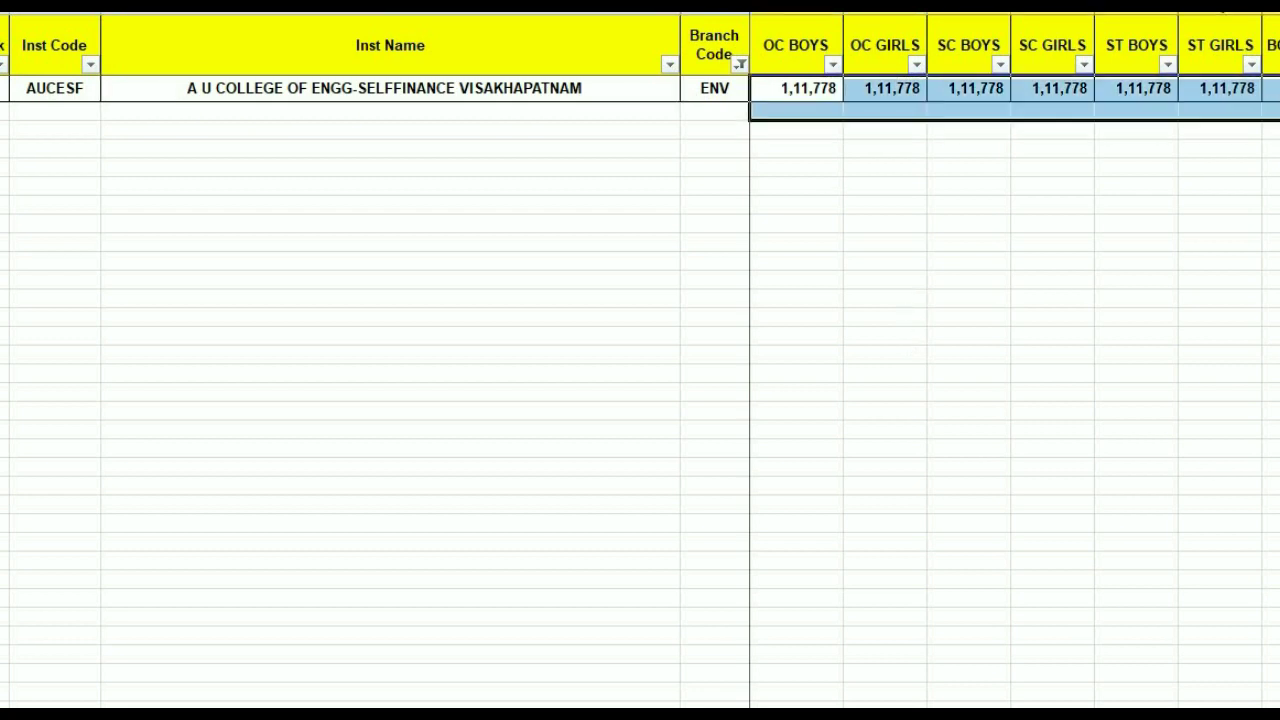
{"action": "left_click", "coordinate": [1035, 425]}
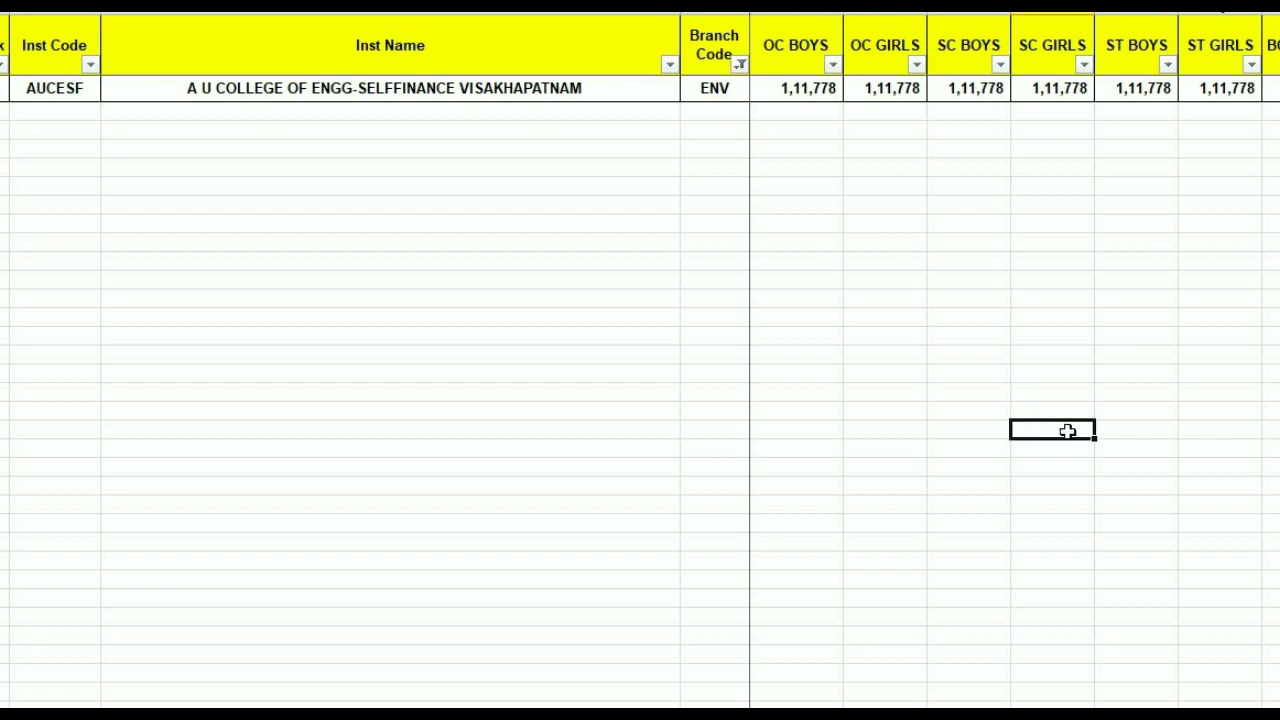
Change the Branch Code filter to show only GIN.
{"action": "left_click", "coordinate": [741, 65]}
{"action": "left_click_drag", "start_coordinate": [724, 315], "coordinate": [729, 429]}
{"action": "left_click", "coordinate": [519, 268]}
{"action": "left_click", "coordinate": [519, 285]}
{"action": "left_click", "coordinate": [617, 471]}
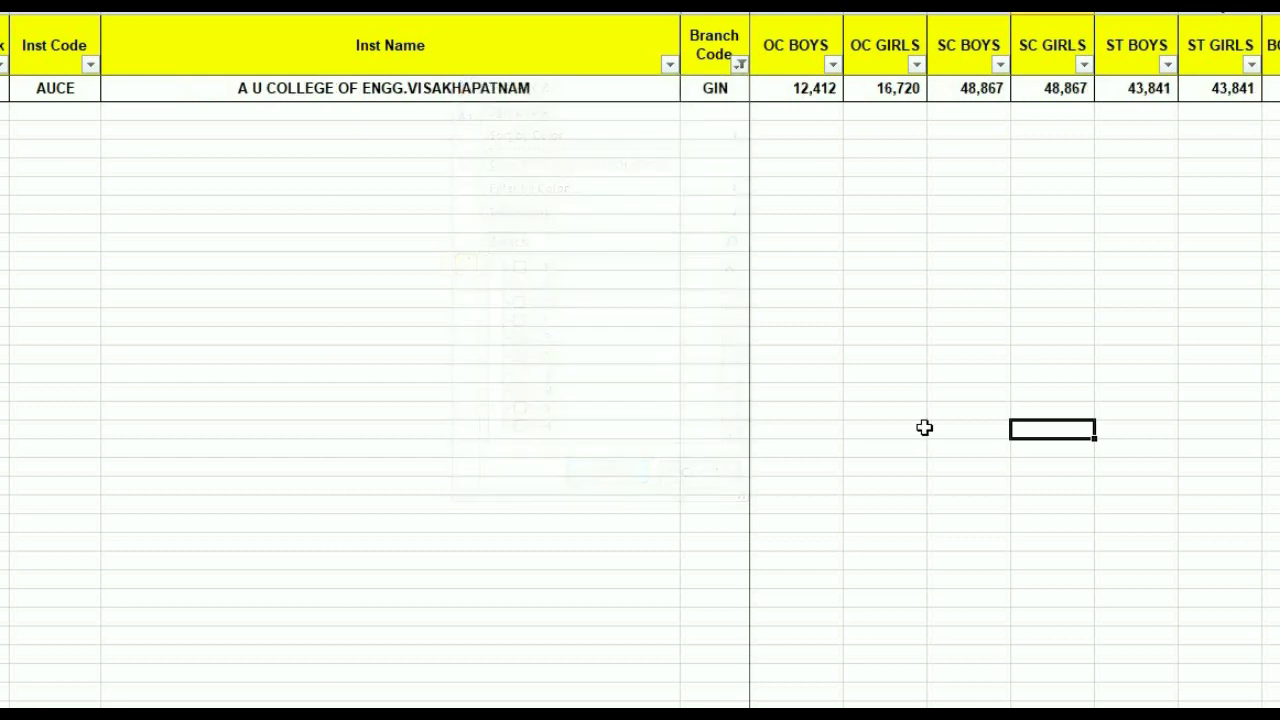
Examine AUCE's GIN ranks across all categories, from OC BOYS through OC EWS GIRLS, and the college fee.
{"action": "left_click_drag", "start_coordinate": [795, 88], "coordinate": [1272, 88]}
{"action": "left_click", "coordinate": [942, 381]}
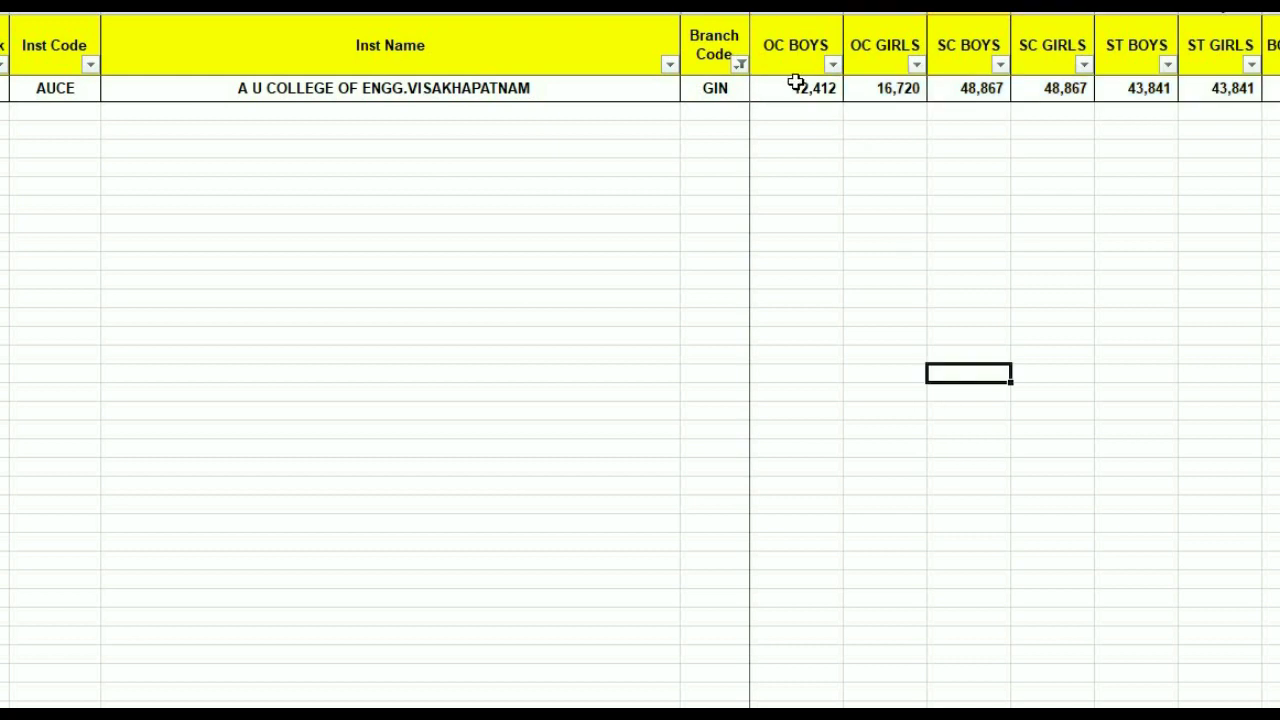
{"action": "left_click", "coordinate": [835, 92]}
{"action": "left_click", "coordinate": [943, 90]}
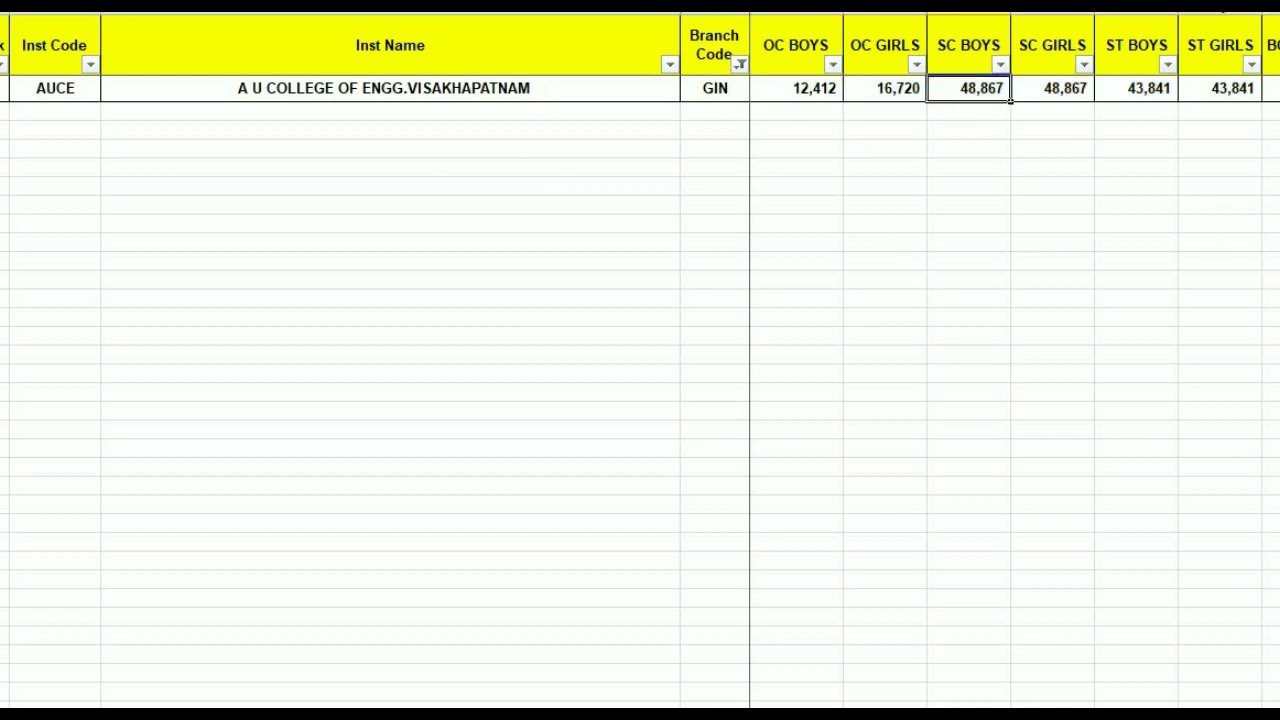
{"action": "scroll", "coordinate": [1015, 360], "scroll_direction": "right", "scroll_amount": 7}
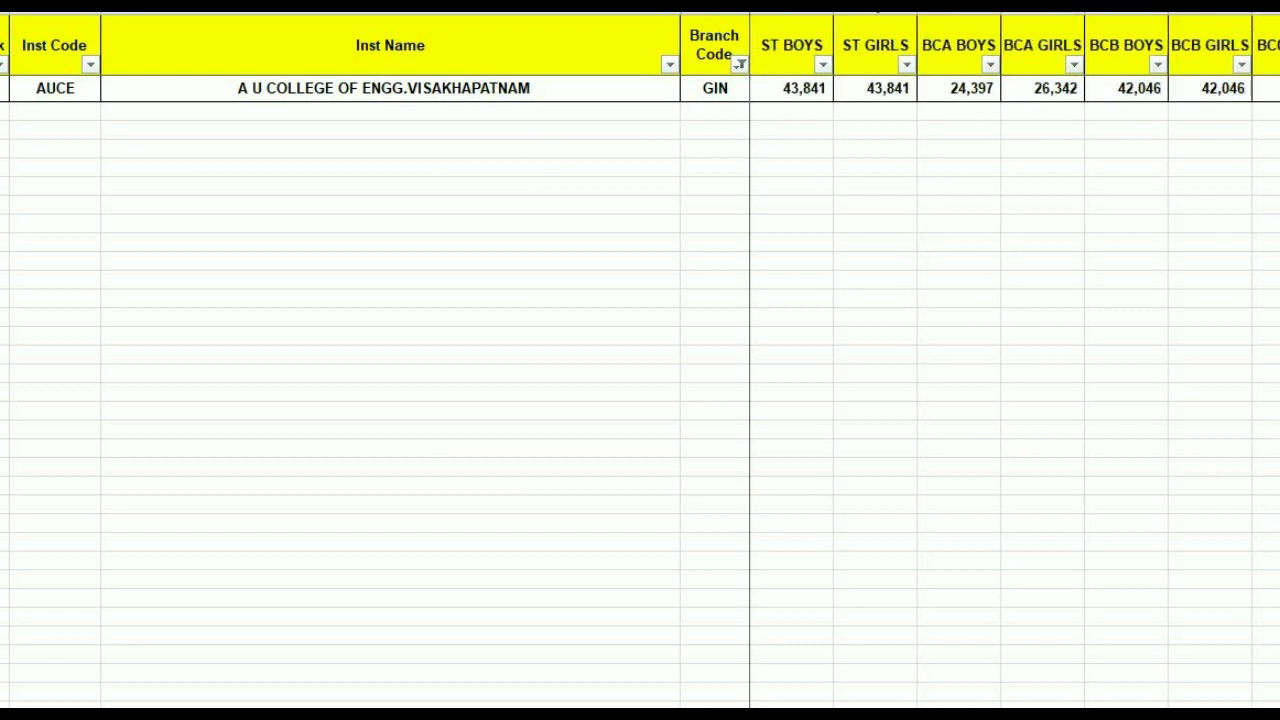
{"action": "scroll", "coordinate": [1015, 360], "scroll_direction": "right", "scroll_amount": 5}
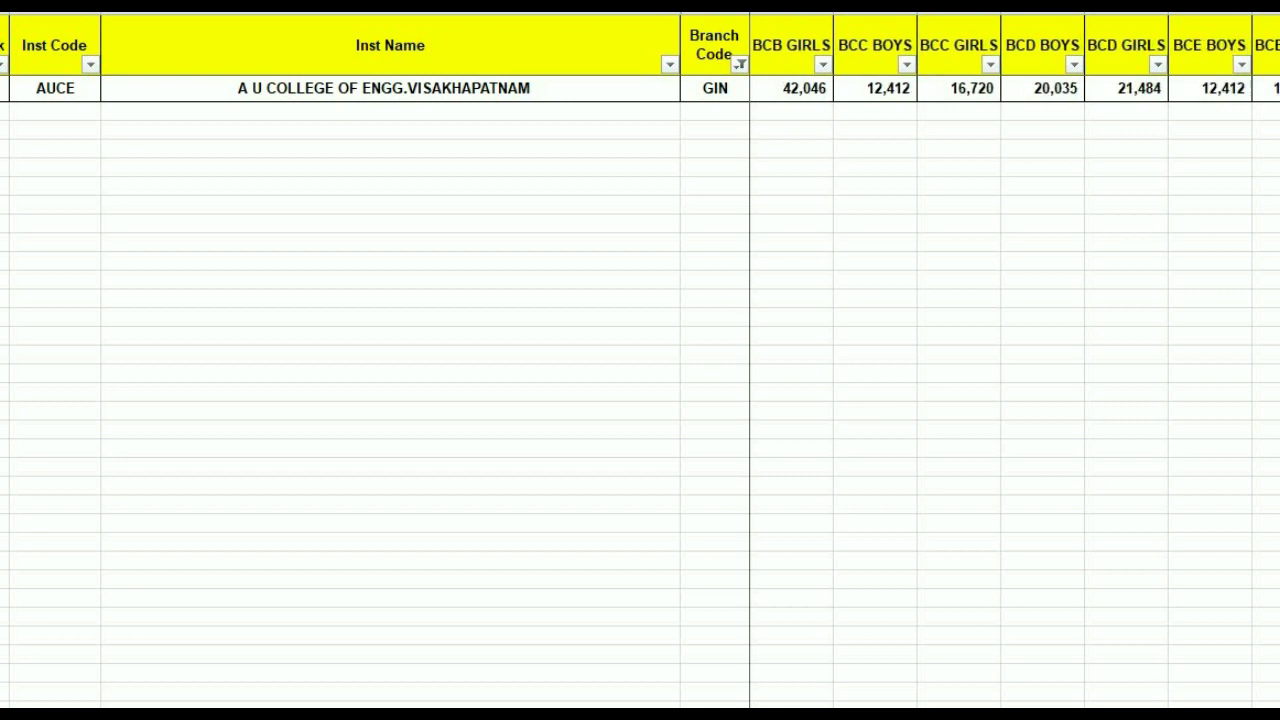
{"action": "scroll", "coordinate": [1015, 360], "scroll_direction": "right", "scroll_amount": 1}
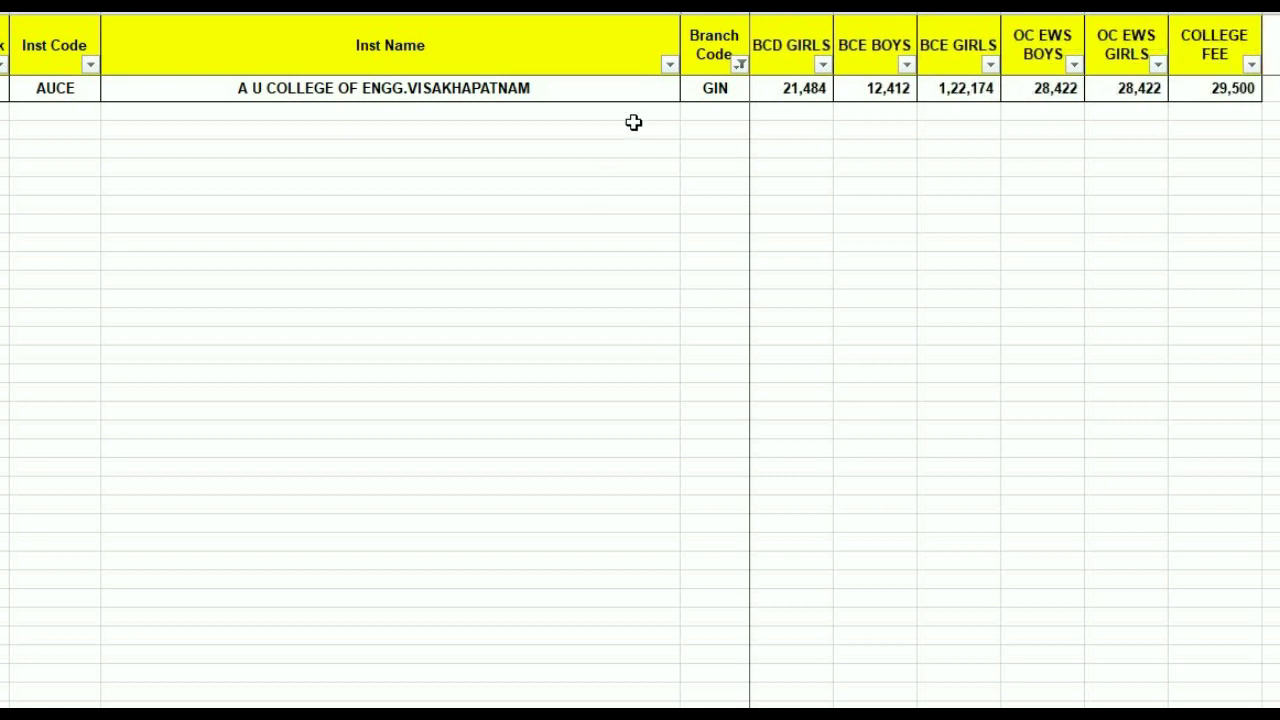
Change the Branch Code filter to show only INF.
{"action": "left_click", "coordinate": [752, 66]}
{"action": "left_click", "coordinate": [740, 65]}
{"action": "left_click_drag", "start_coordinate": [734, 296], "coordinate": [740, 400]}
{"action": "left_click", "coordinate": [519, 285]}
{"action": "left_click", "coordinate": [519, 302]}
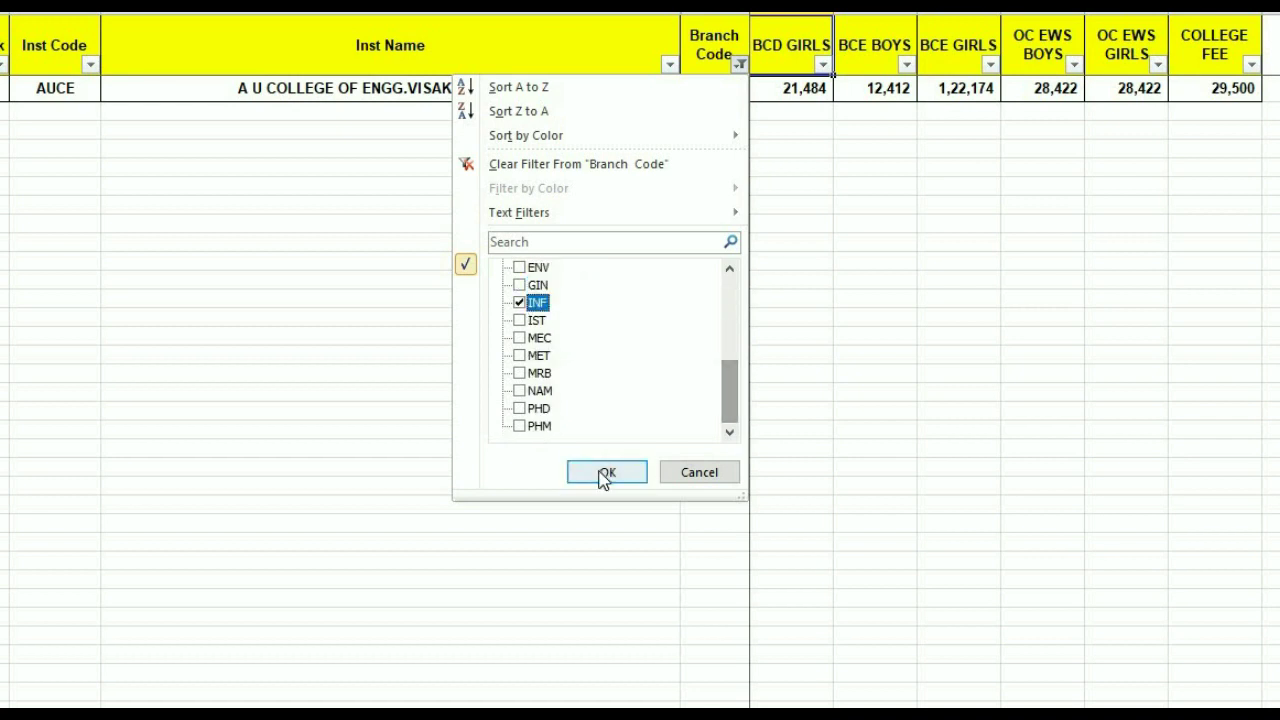
{"action": "left_click", "coordinate": [607, 472]}
{"action": "left_click", "coordinate": [1047, 470]}
Return to the OC BOYS column and highlight the names of all the INF colleges.
{"action": "scroll", "coordinate": [963, 429], "scroll_direction": "left", "scroll_amount": 13}
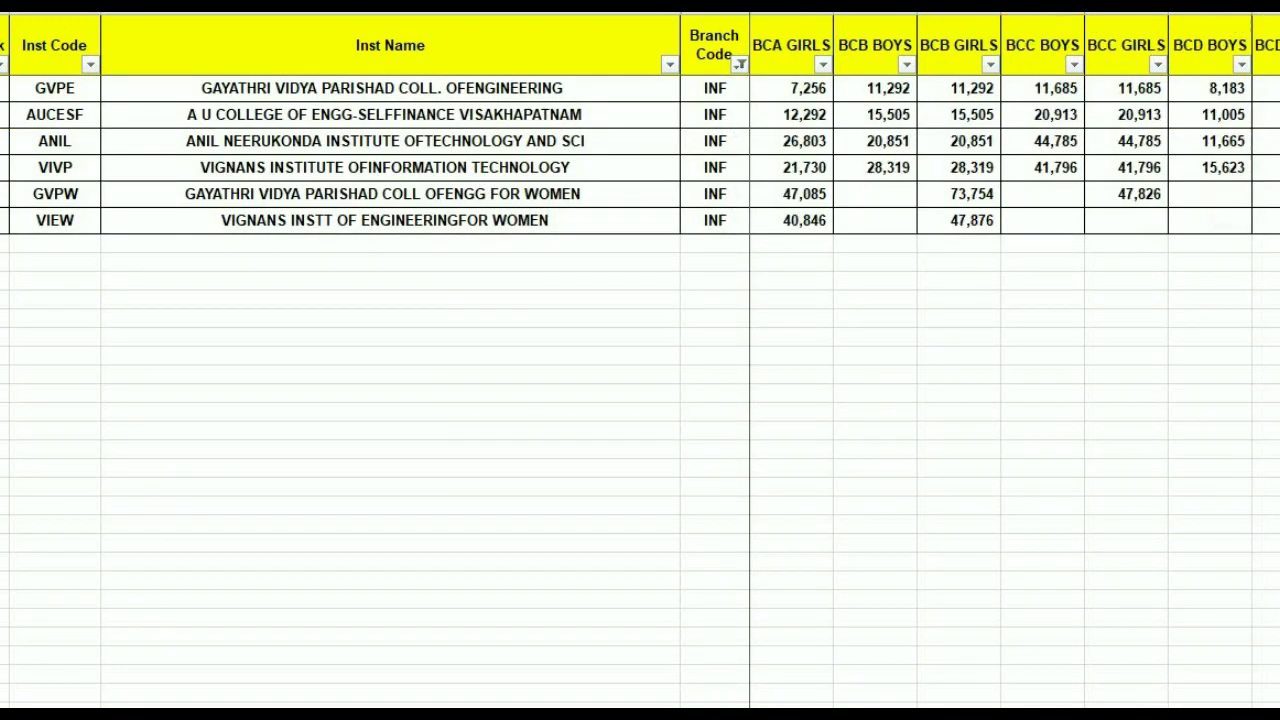
{"action": "left_click", "coordinate": [963, 429]}
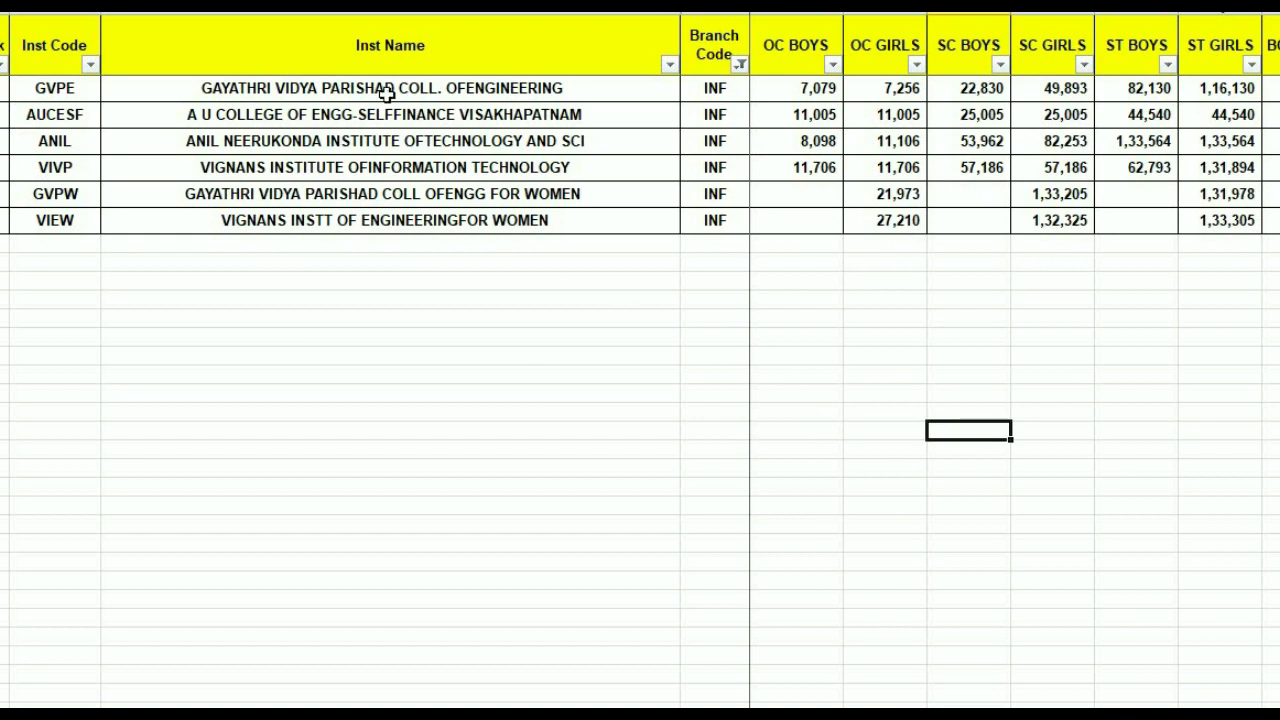
{"action": "left_click_drag", "start_coordinate": [383, 88], "coordinate": [391, 240]}
{"action": "left_click", "coordinate": [779, 293]}
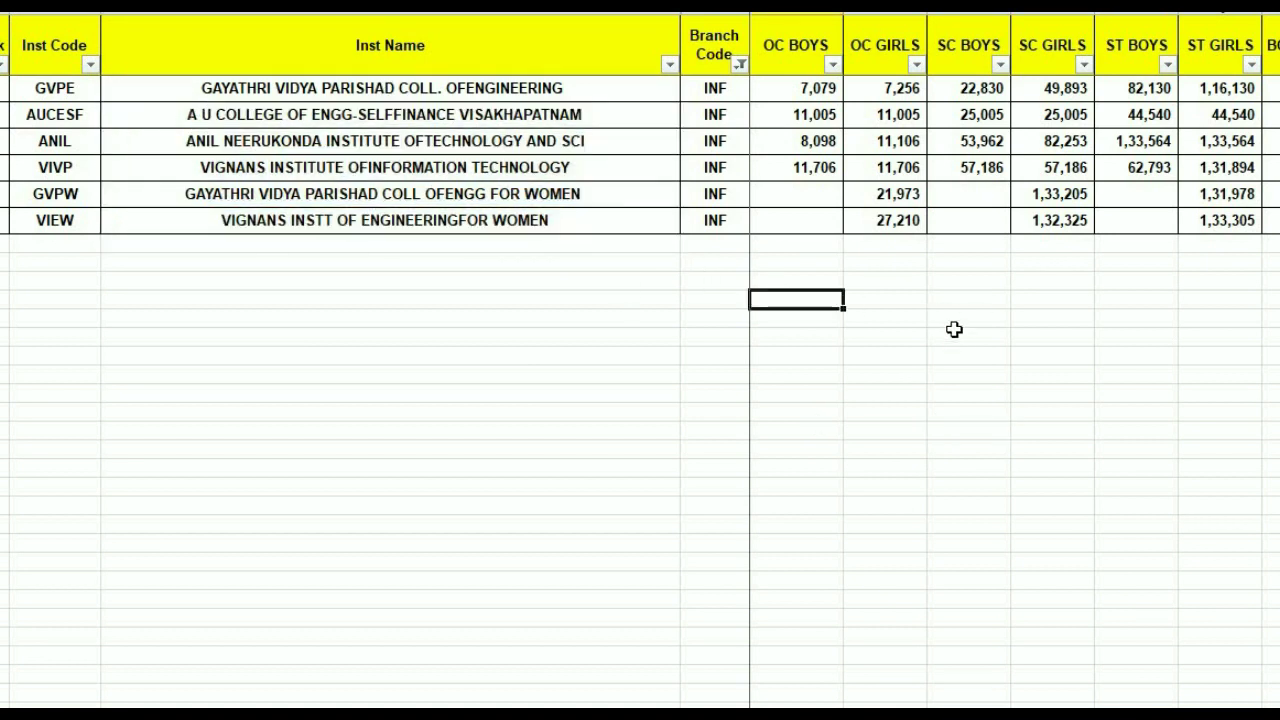
Highlight the INF ranks column by column from OC BOYS to SC GIRLS, and examine the remaining categories and college fees.
{"action": "left_click_drag", "start_coordinate": [818, 88], "coordinate": [832, 224]}
{"action": "left_click_drag", "start_coordinate": [897, 88], "coordinate": [905, 222]}
{"action": "left_click_drag", "start_coordinate": [972, 88], "coordinate": [1017, 167]}
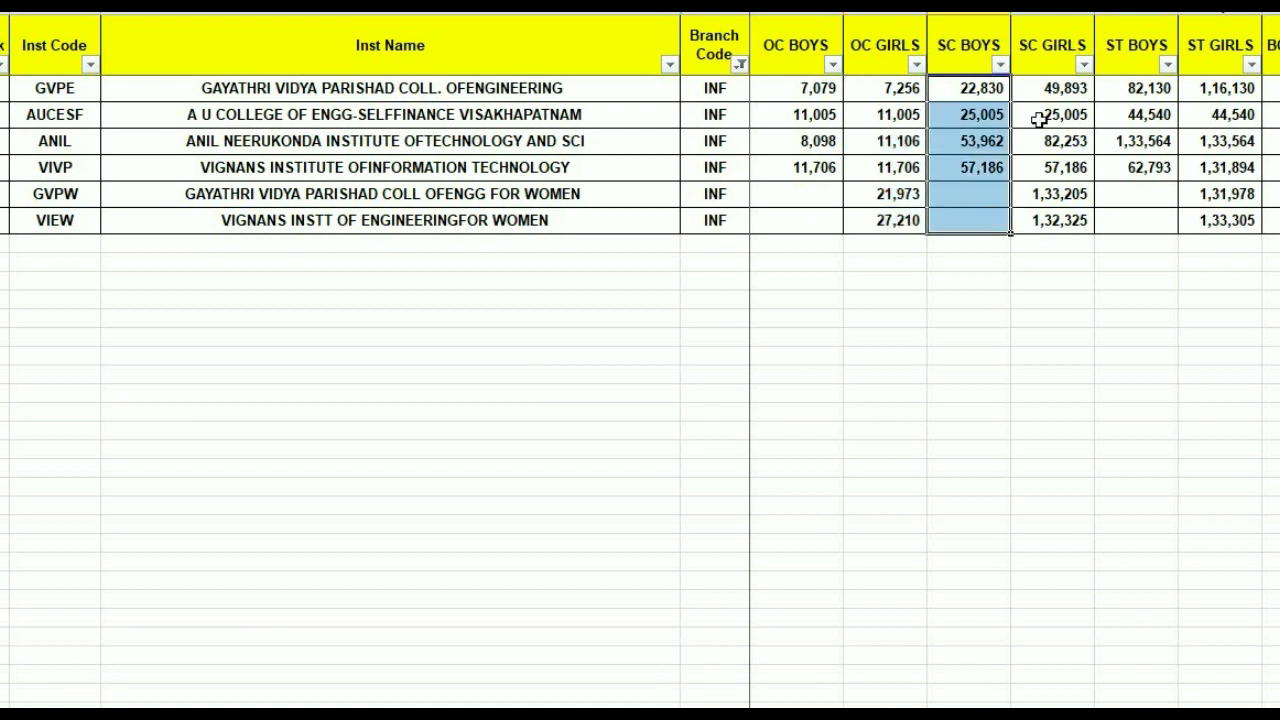
{"action": "left_click_drag", "start_coordinate": [1050, 90], "coordinate": [1055, 220]}
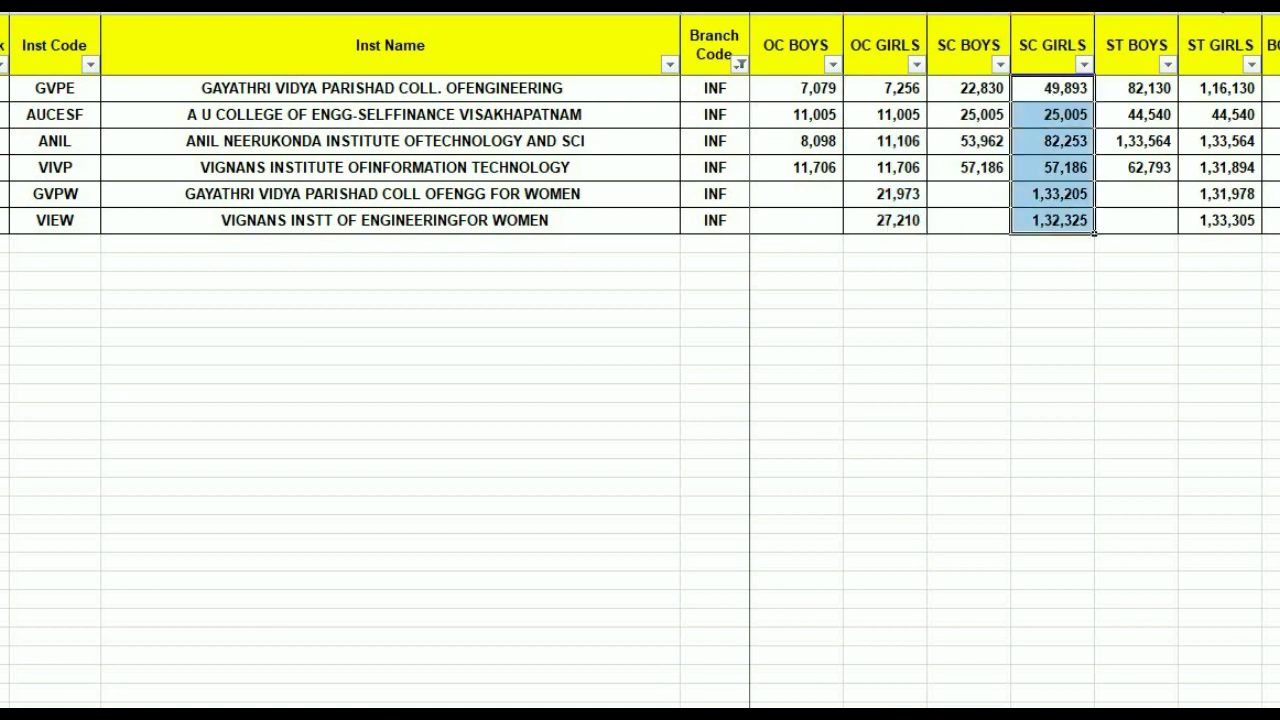
{"action": "scroll", "coordinate": [1015, 360], "scroll_direction": "right", "scroll_amount": 6}
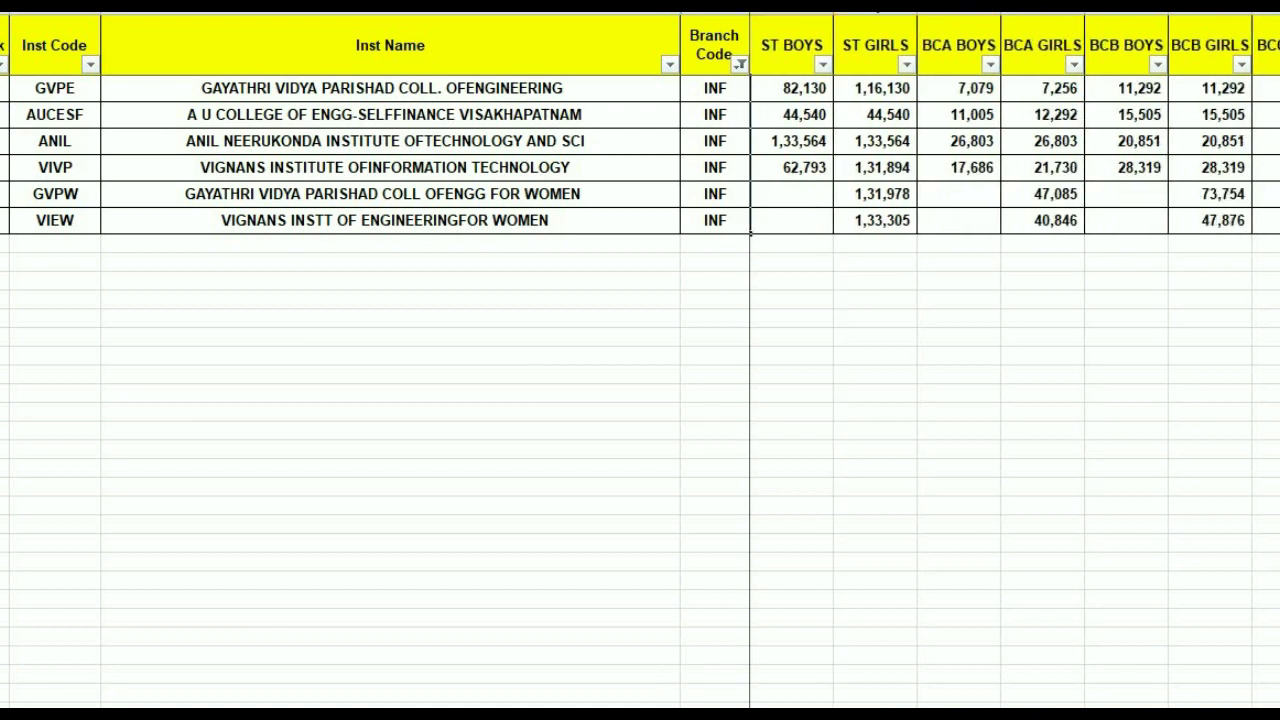
{"action": "scroll", "coordinate": [1015, 360], "scroll_direction": "right", "scroll_amount": 5}
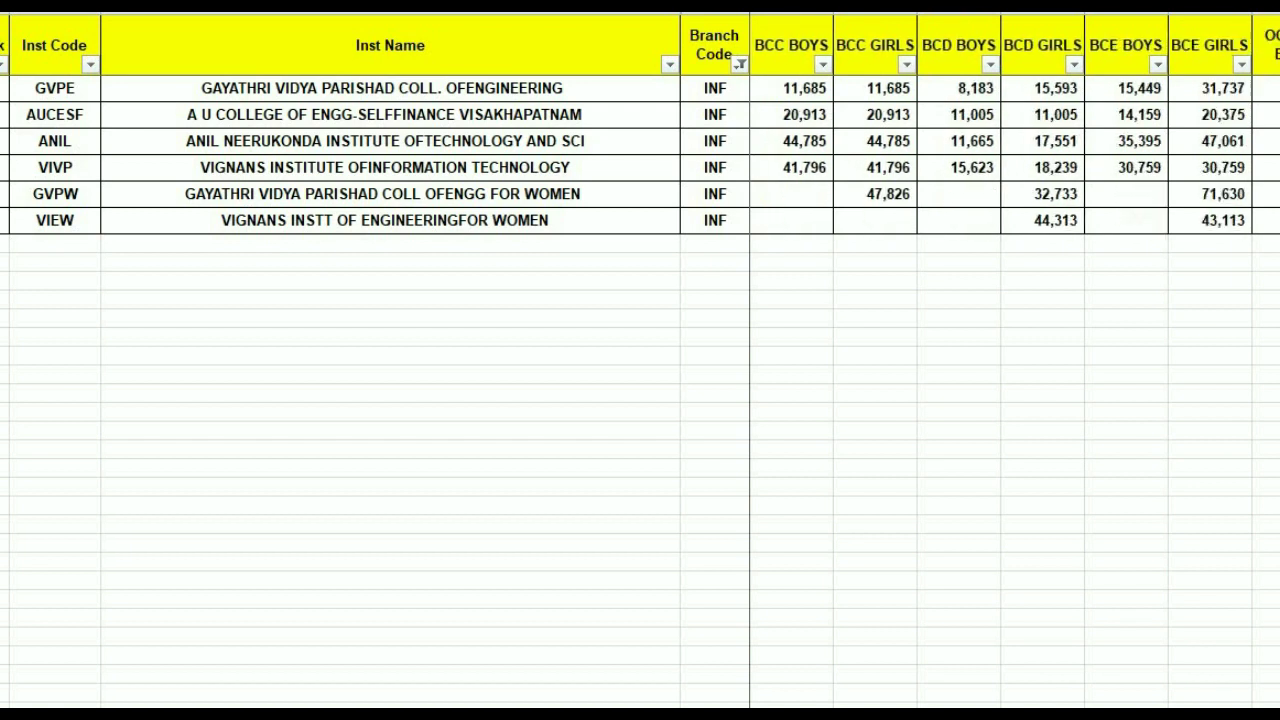
{"action": "scroll", "coordinate": [1015, 360], "scroll_direction": "right", "scroll_amount": 5}
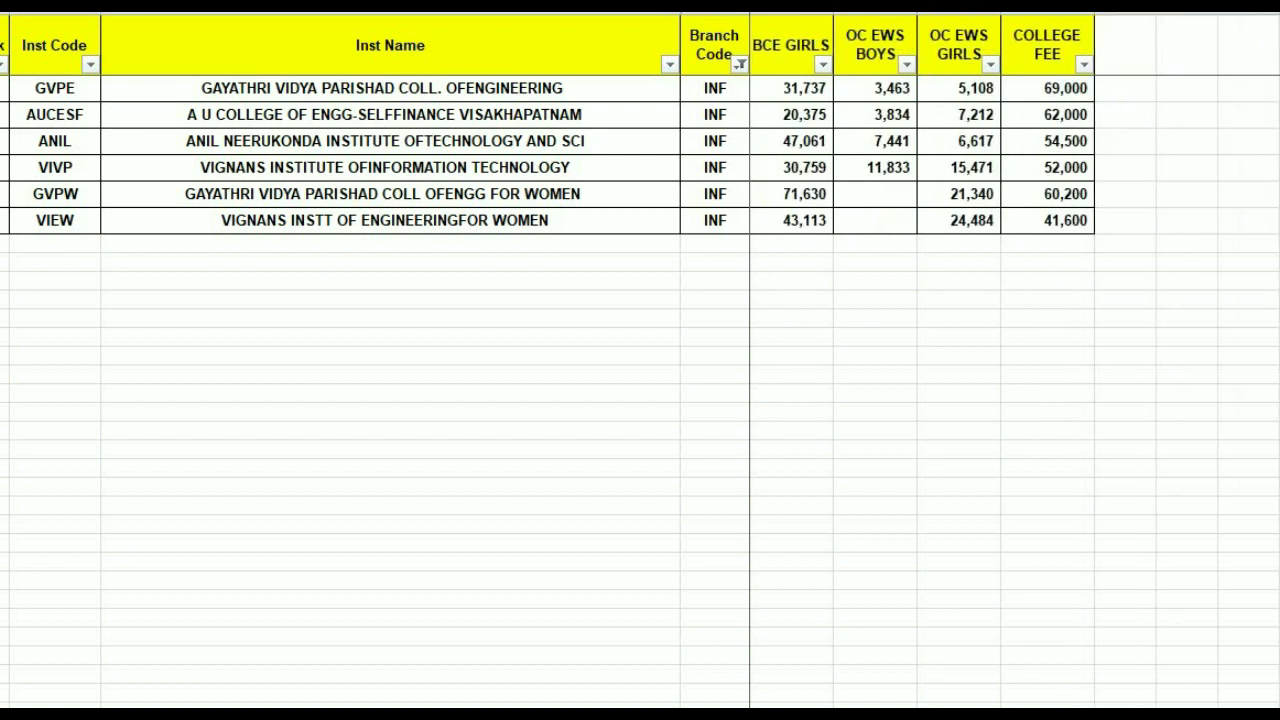
Change the Branch Code filter to show only IST.
{"action": "left_click", "coordinate": [740, 64]}
{"action": "left_click_drag", "start_coordinate": [730, 290], "coordinate": [740, 412]}
{"action": "left_click", "coordinate": [519, 302]}
{"action": "left_click", "coordinate": [530, 320]}
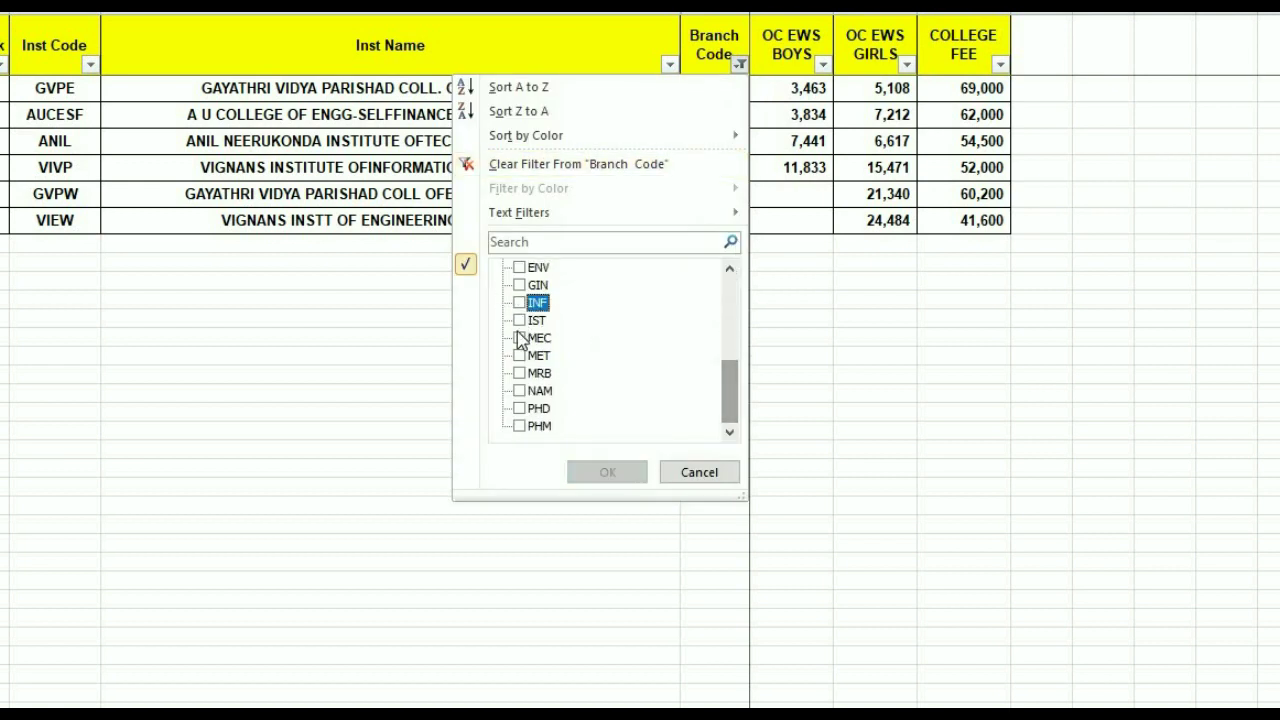
{"action": "left_click", "coordinate": [575, 478]}
{"action": "left_click", "coordinate": [1165, 392]}
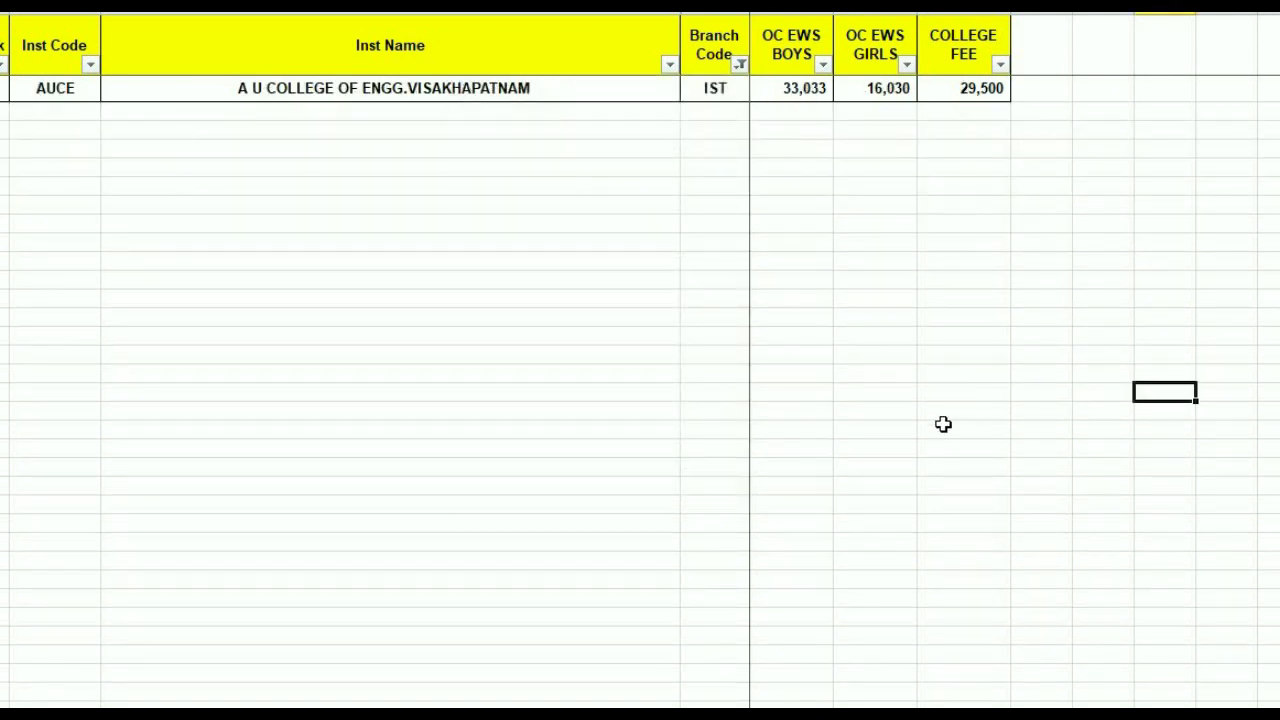
Look up the IST branch name in the AP EAMCET DETAILS branch list and return to the Last Rank Details workbook.
{"action": "mouse_move", "coordinate": [1036, 714]}
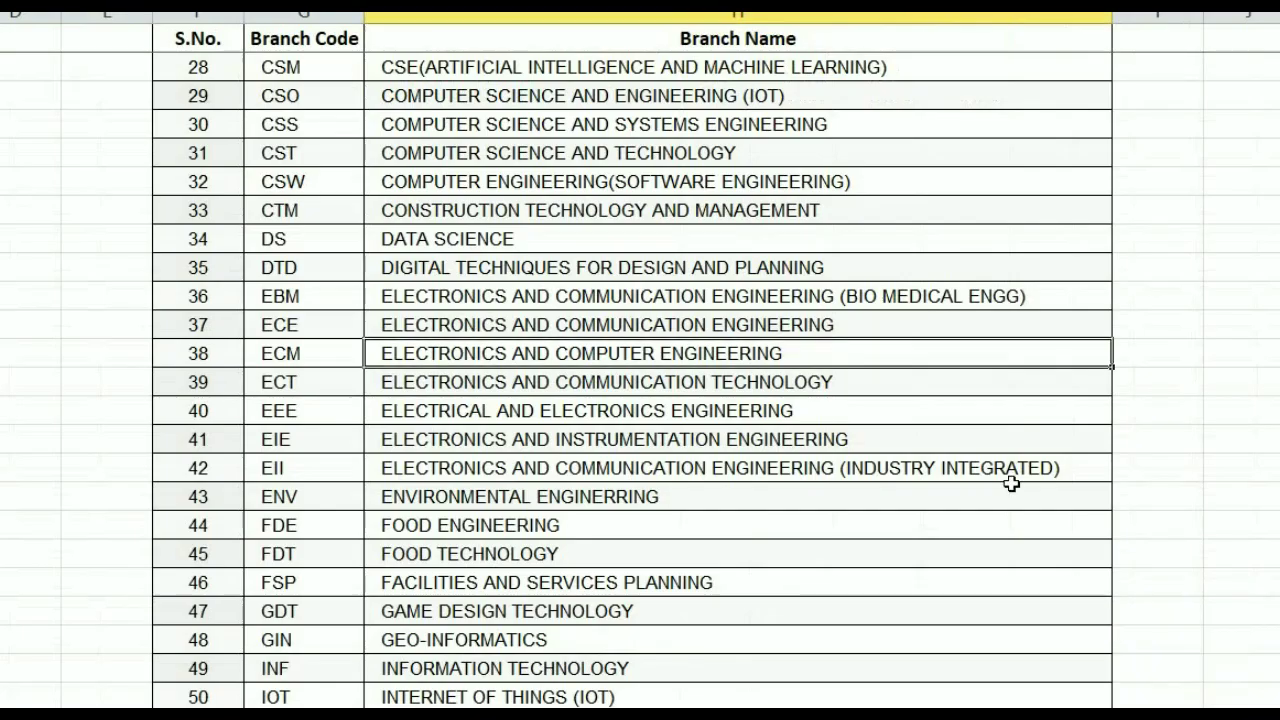
{"action": "left_click", "coordinate": [1157, 660]}
{"action": "scroll", "coordinate": [770, 495], "scroll_direction": "down", "scroll_amount": 3}
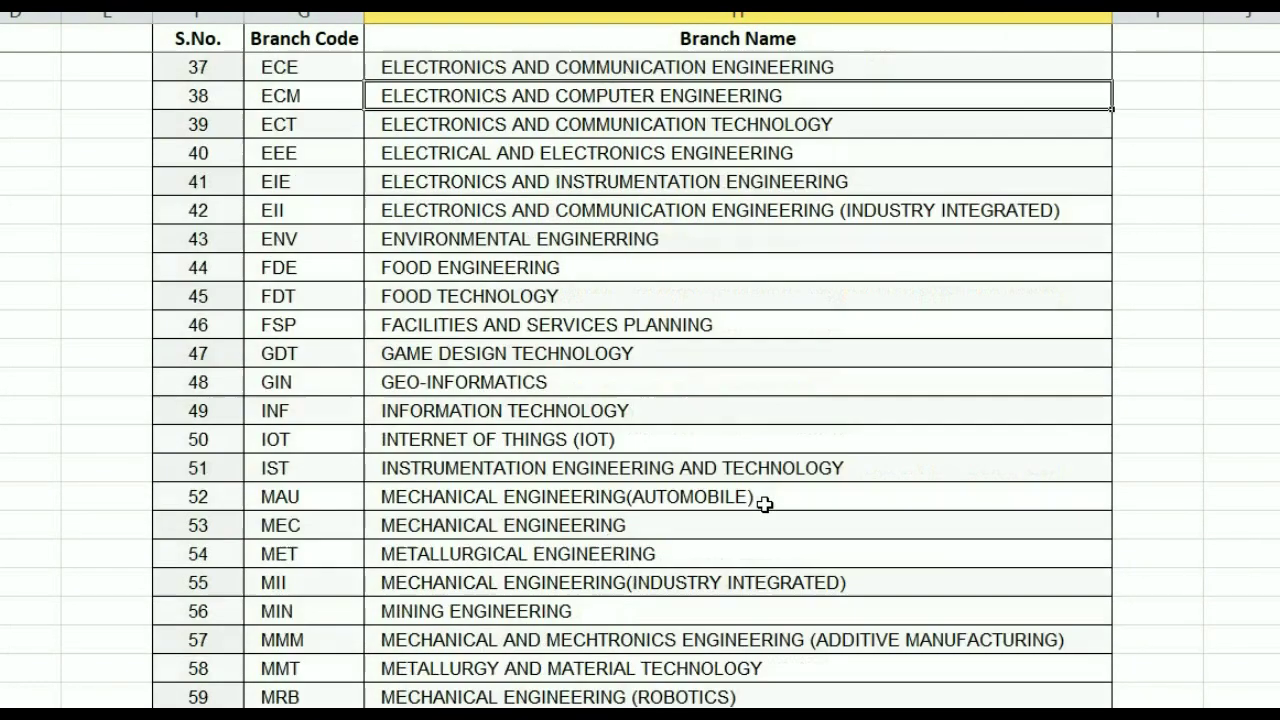
{"action": "left_click", "coordinate": [312, 474]}
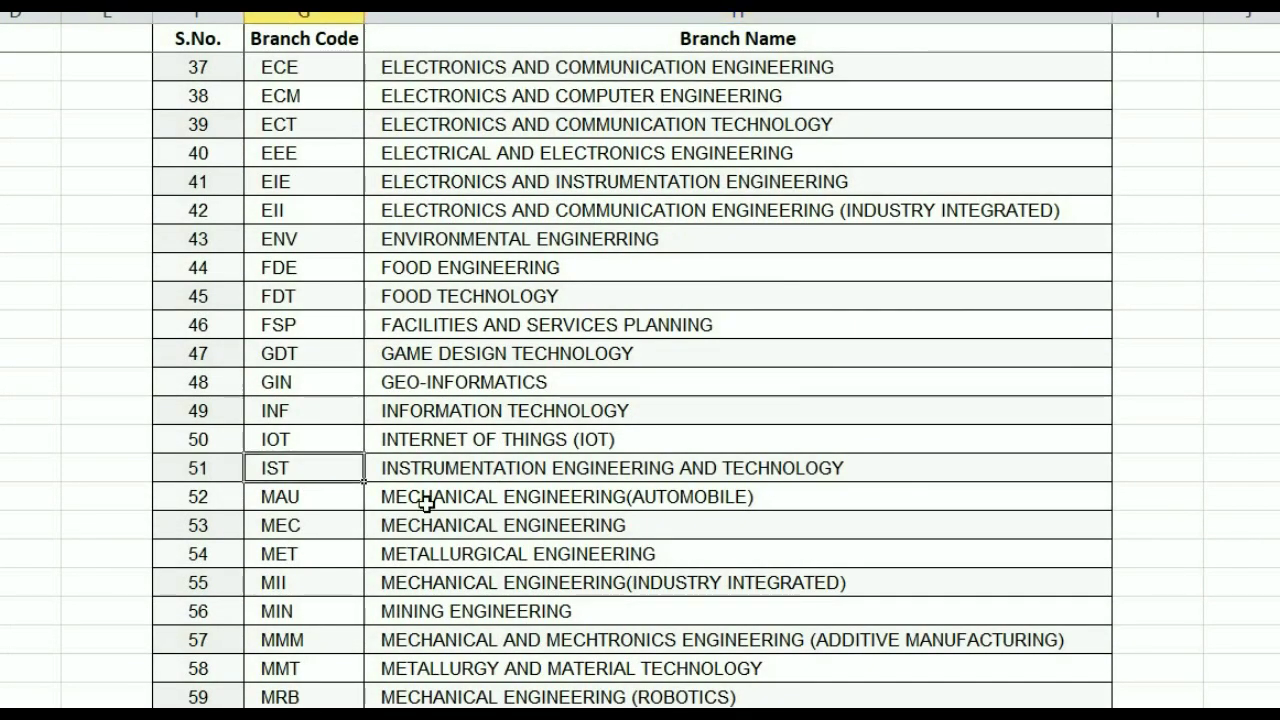
{"action": "left_click", "coordinate": [773, 470]}
{"action": "left_click", "coordinate": [920, 694]}
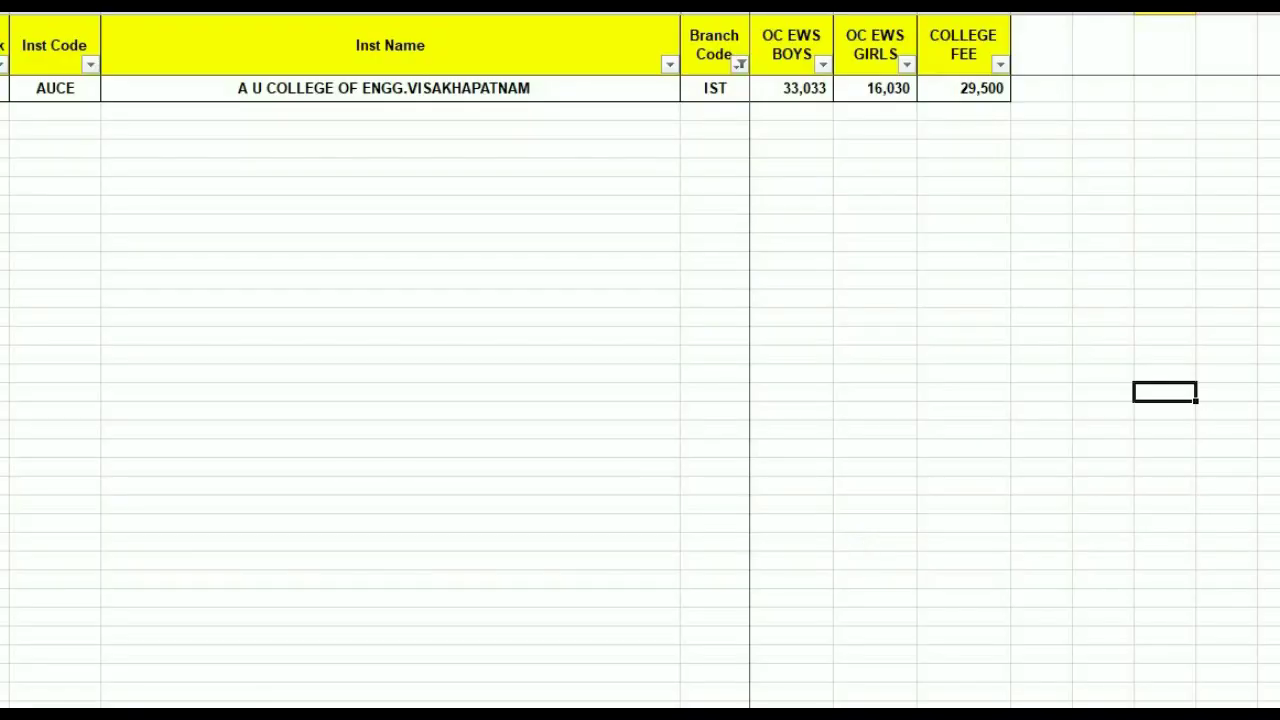
Select AUCE's name, and examine its IST ranks from OC BOYS through OC EWS GIRLS and the college fee.
{"action": "left_click", "coordinate": [538, 85]}
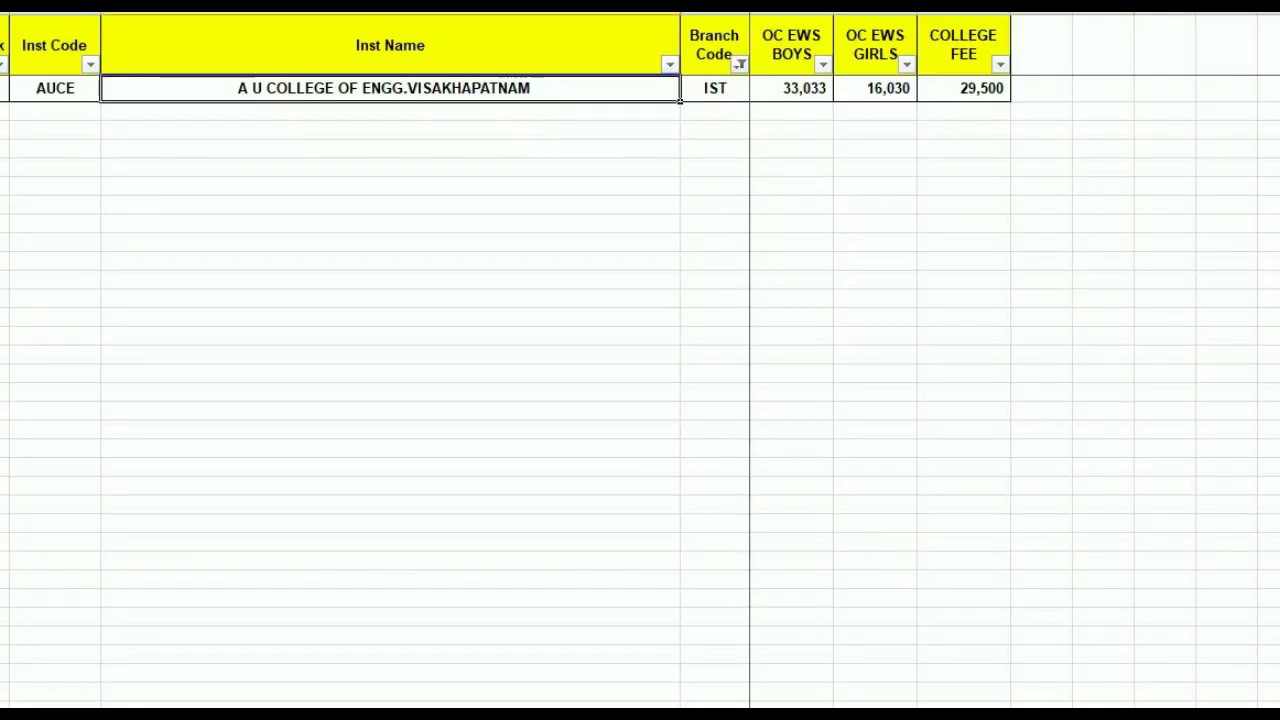
{"action": "scroll", "coordinate": [960, 360], "scroll_direction": "left", "scroll_amount": 5}
{"action": "left_click", "coordinate": [780, 88]}
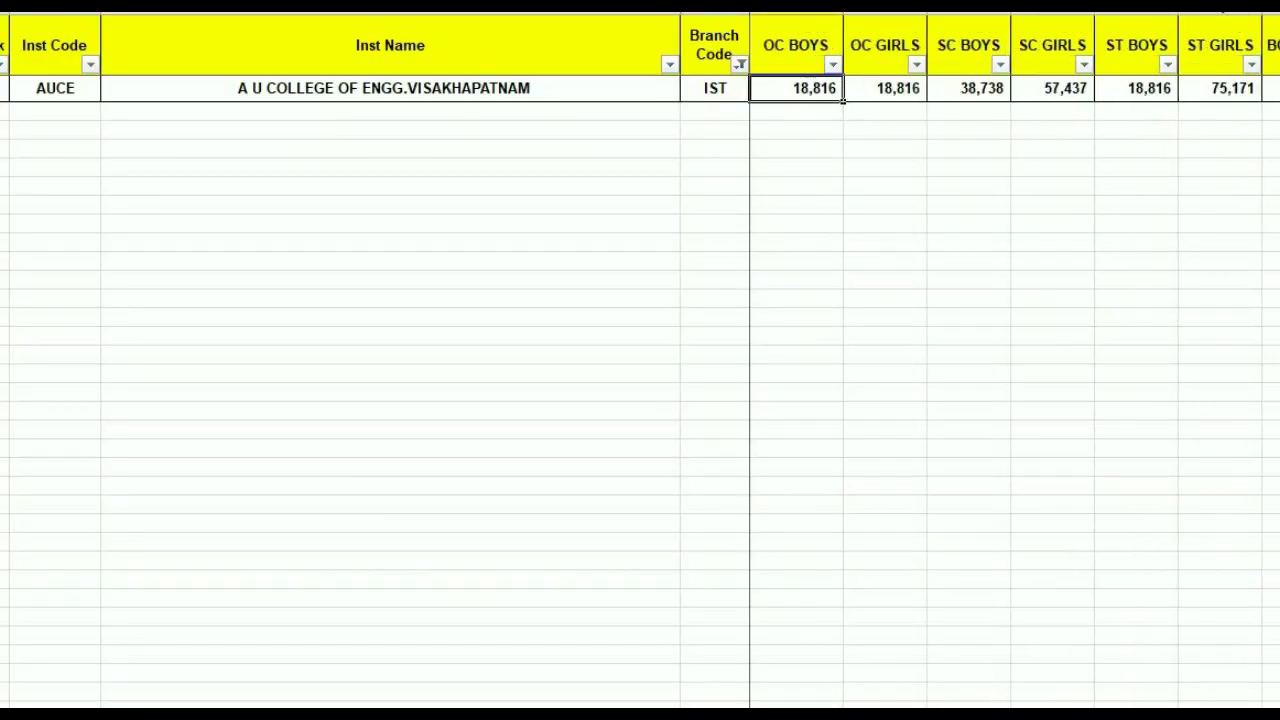
{"action": "scroll", "coordinate": [1014, 360], "scroll_direction": "right", "scroll_amount": 6}
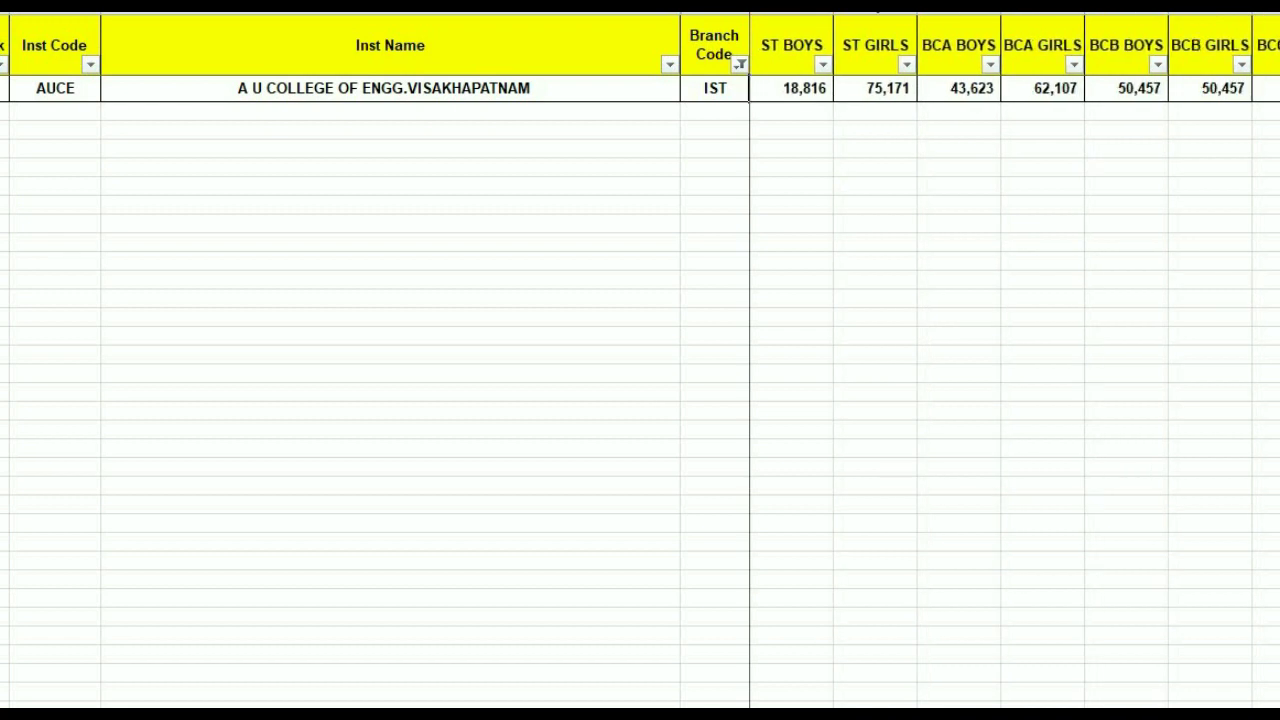
{"action": "scroll", "coordinate": [1014, 360], "scroll_direction": "right", "scroll_amount": 7}
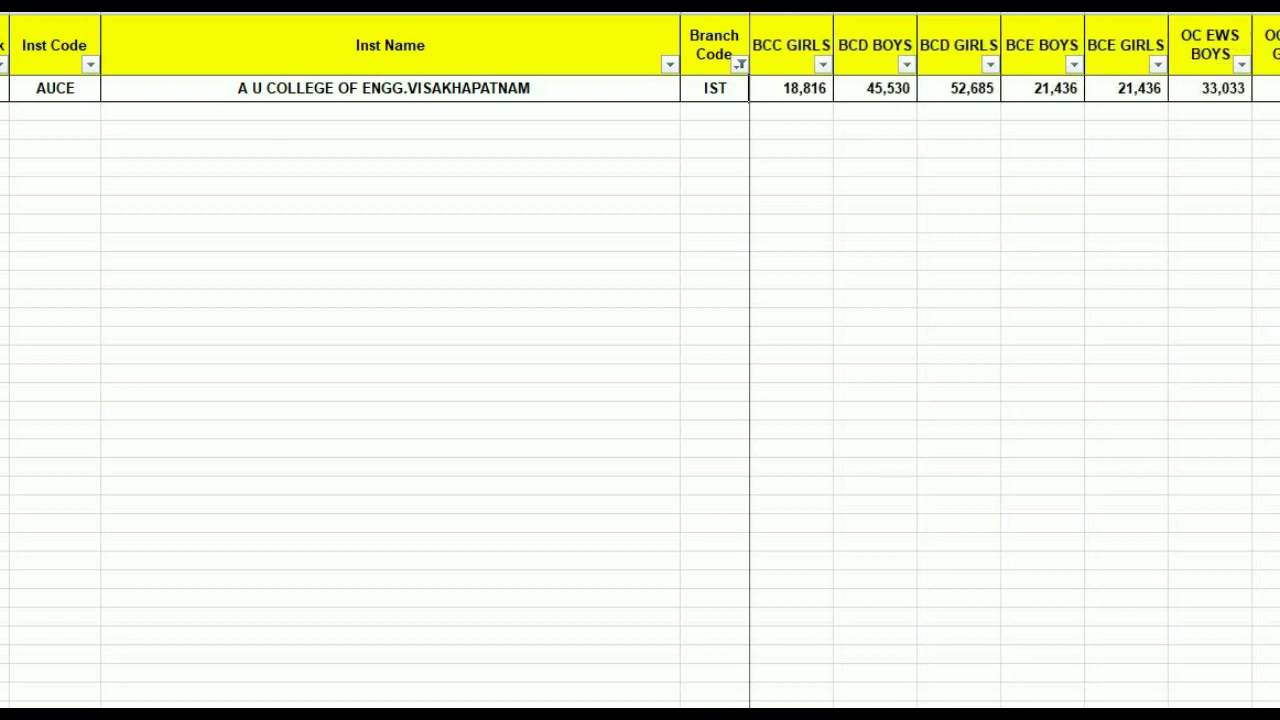
{"action": "scroll", "coordinate": [917, 323], "scroll_direction": "right", "scroll_amount": 3}
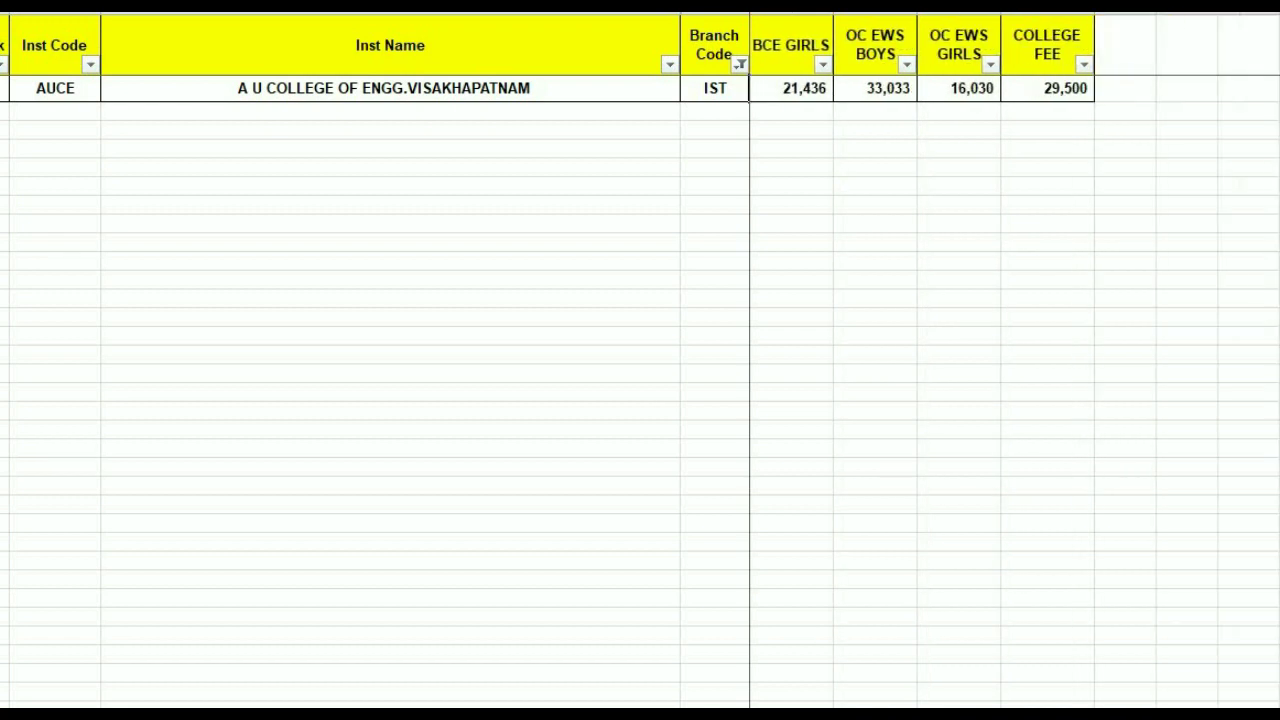
Change the Branch Code filter to show only MEC and return to the OC BOYS column.
{"action": "left_click", "coordinate": [739, 64]}
{"action": "scroll", "coordinate": [731, 314], "scroll_direction": "down", "scroll_amount": 3}
{"action": "left_click", "coordinate": [533, 320]}
{"action": "left_click", "coordinate": [539, 338]}
{"action": "left_click", "coordinate": [590, 475]}
{"action": "left_click", "coordinate": [1165, 545]}
{"action": "left_click", "coordinate": [888, 620]}
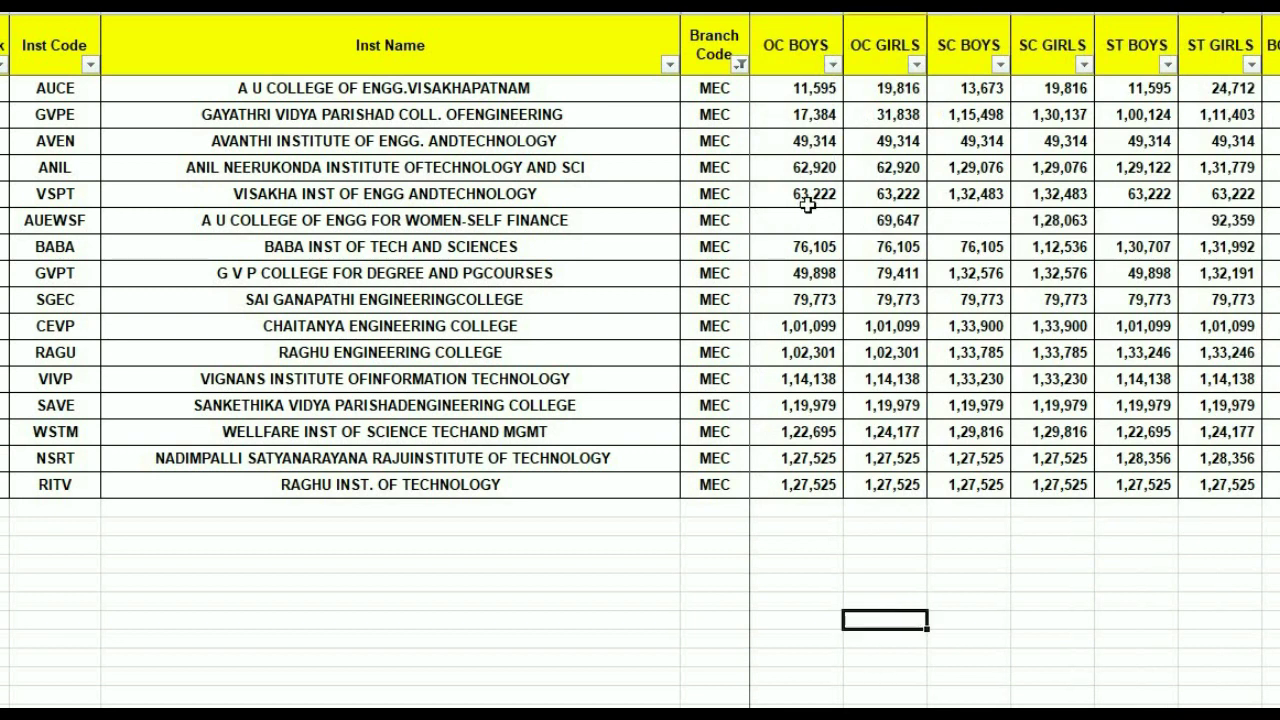
Highlight the MEC colleges' OC BOYS ranks, examine the other categories and college fees, and return to OC BOYS.
{"action": "left_click_drag", "start_coordinate": [795, 88], "coordinate": [800, 497]}
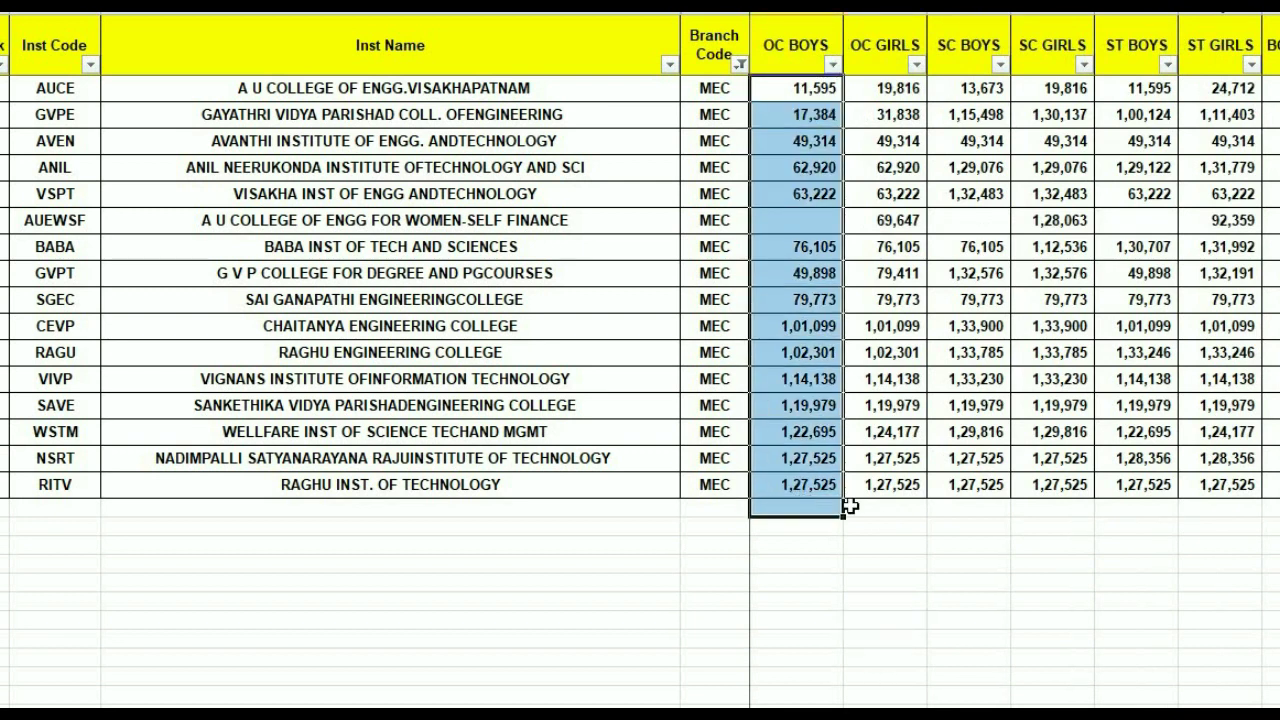
{"action": "left_click", "coordinate": [966, 528]}
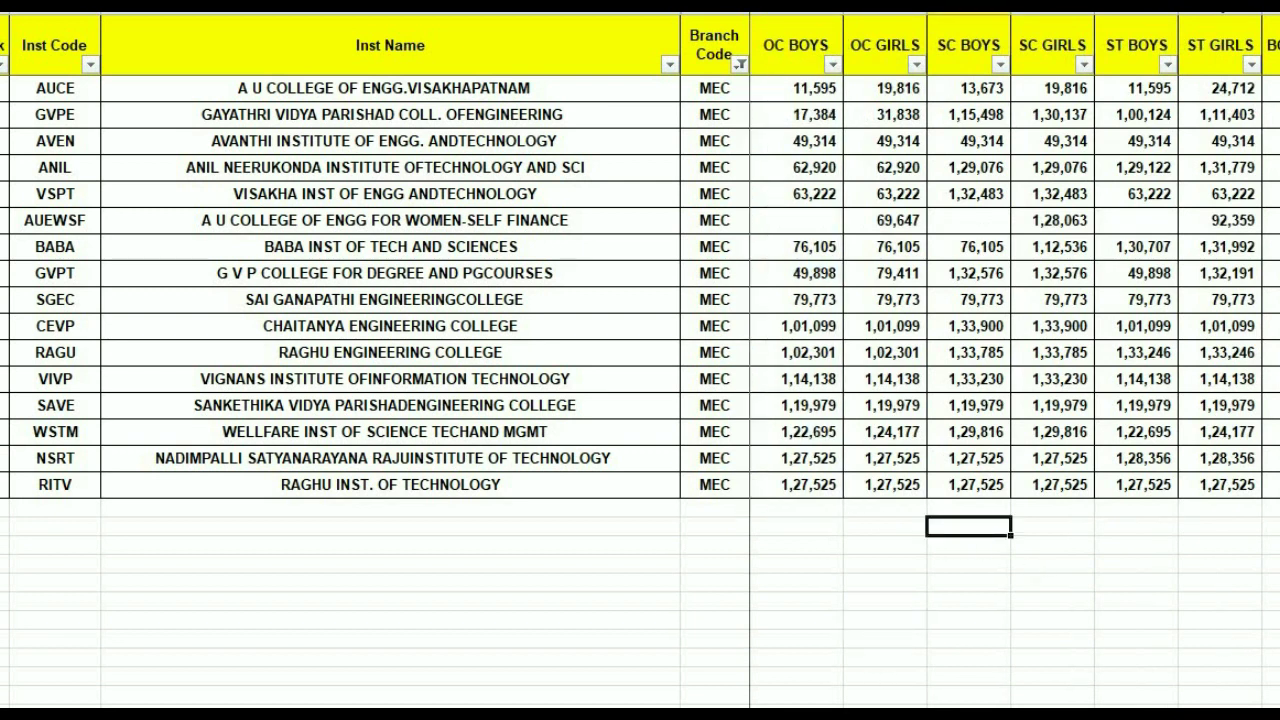
{"action": "scroll", "coordinate": [1015, 360], "scroll_direction": "right", "scroll_amount": 2}
{"action": "scroll", "coordinate": [1015, 360], "scroll_direction": "right", "scroll_amount": 4}
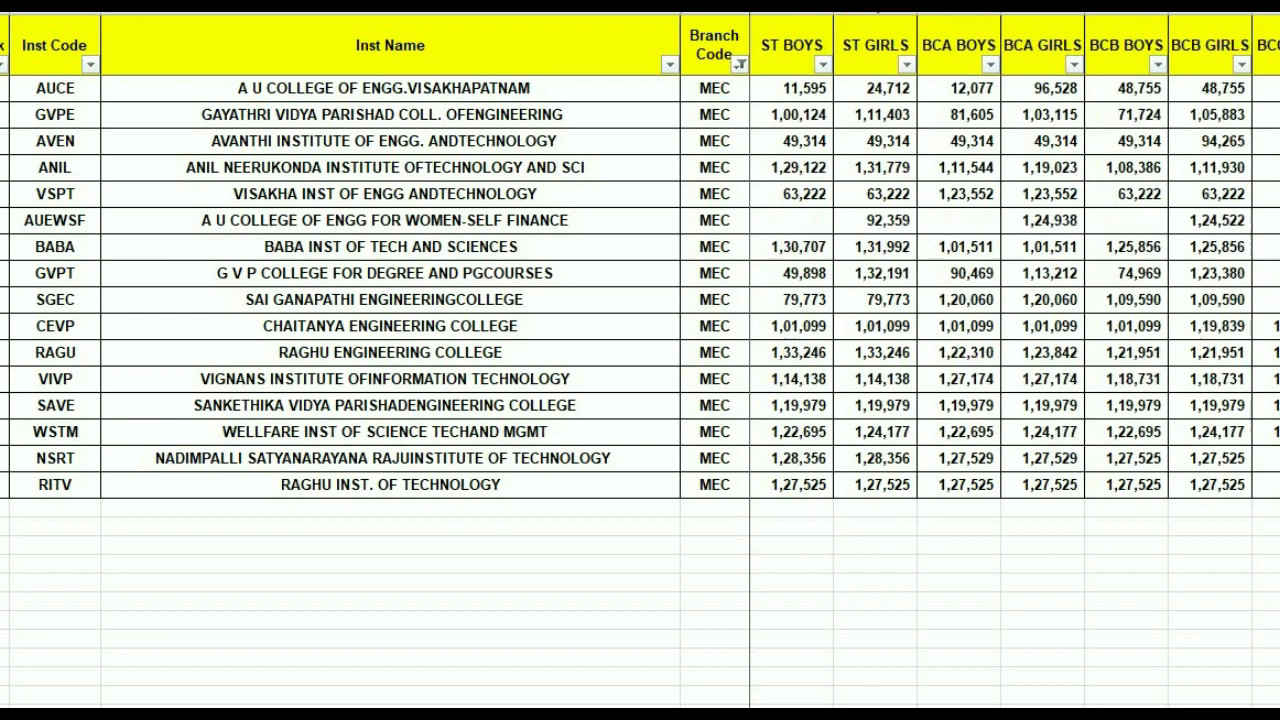
{"action": "scroll", "coordinate": [1015, 360], "scroll_direction": "right", "scroll_amount": 5}
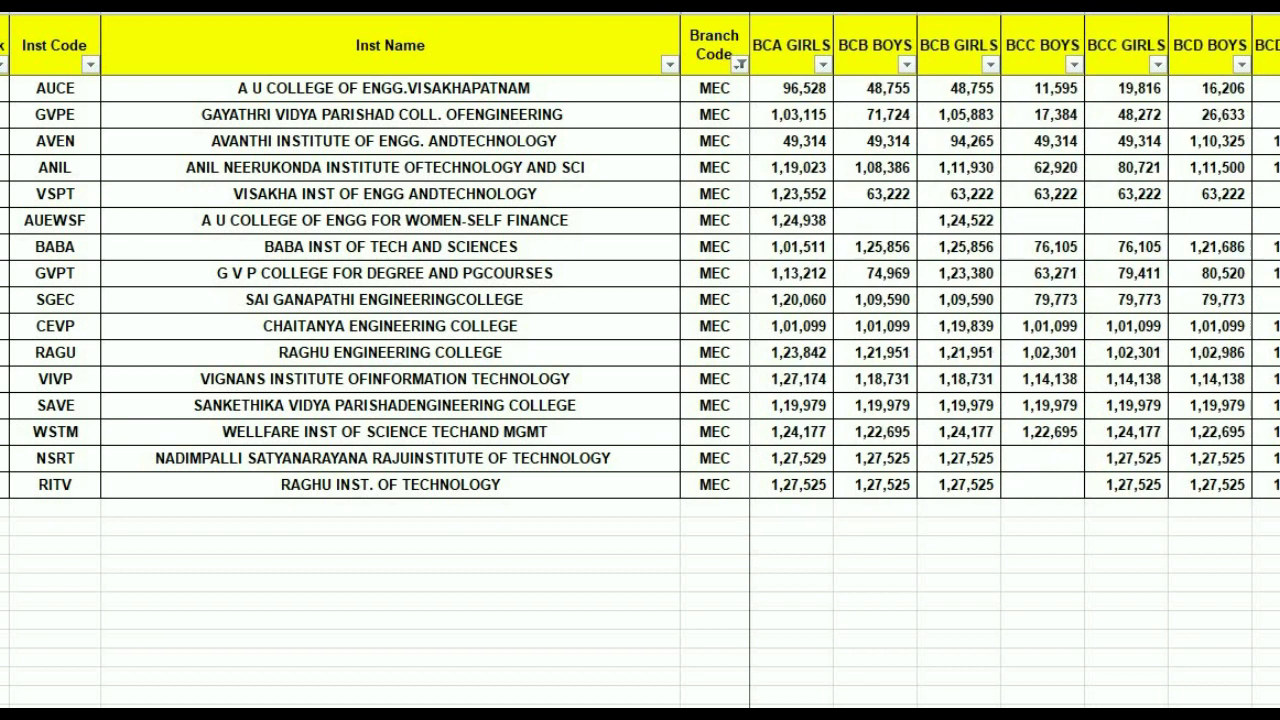
{"action": "scroll", "coordinate": [1015, 360], "scroll_direction": "right", "scroll_amount": 3}
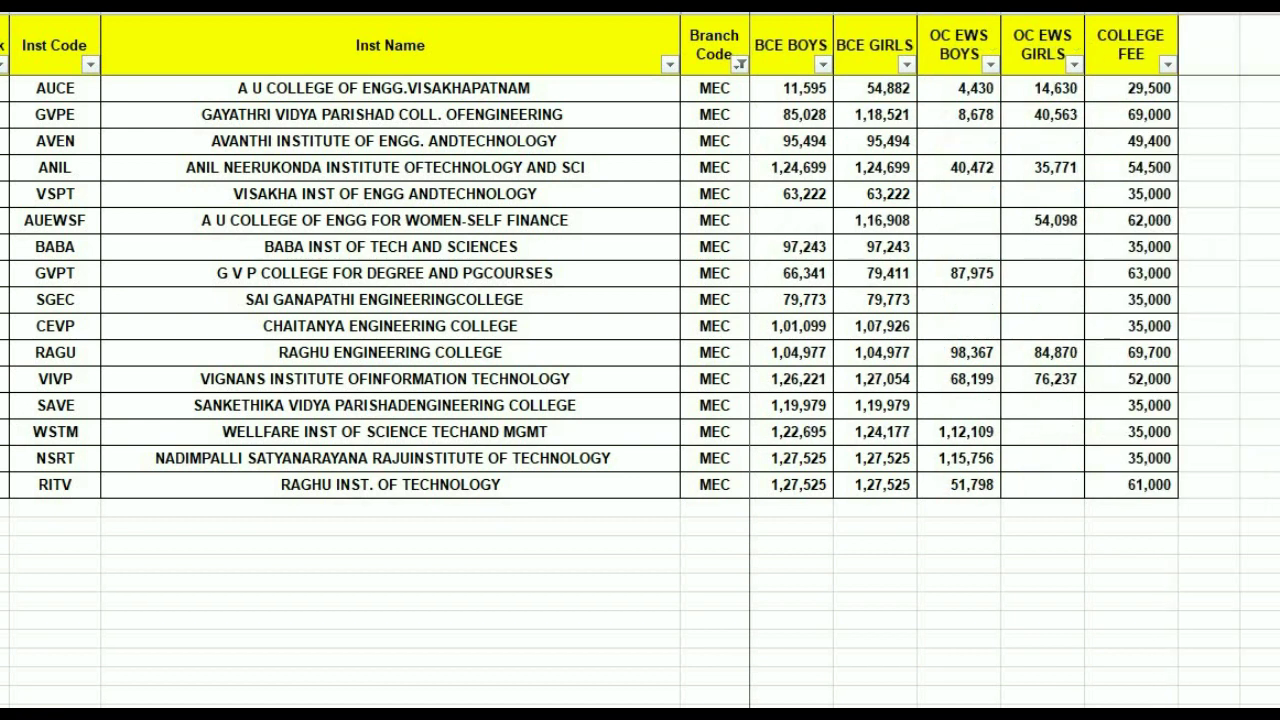
{"action": "scroll", "coordinate": [1015, 360], "scroll_direction": "left", "scroll_amount": 14}
{"action": "left_click", "coordinate": [908, 603]}
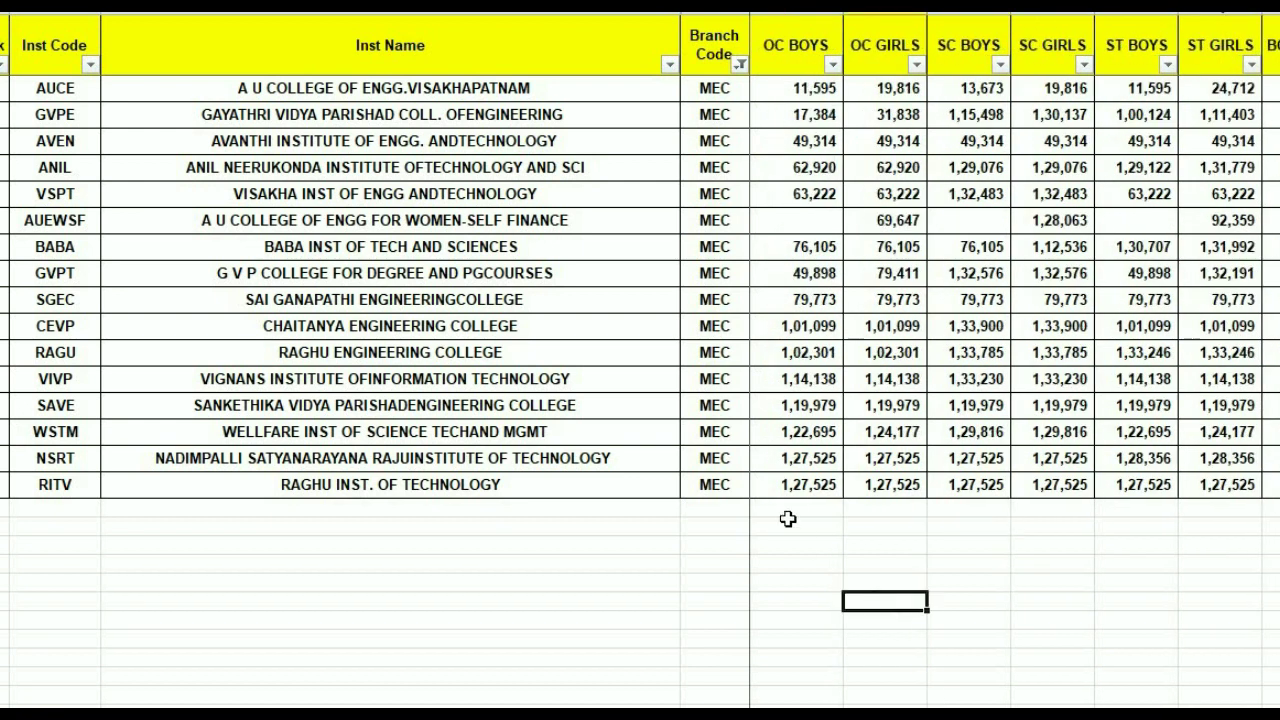
Change the Branch Code filter to show only MET.
{"action": "left_click", "coordinate": [740, 64]}
{"action": "left_click_drag", "start_coordinate": [730, 322], "coordinate": [735, 432]}
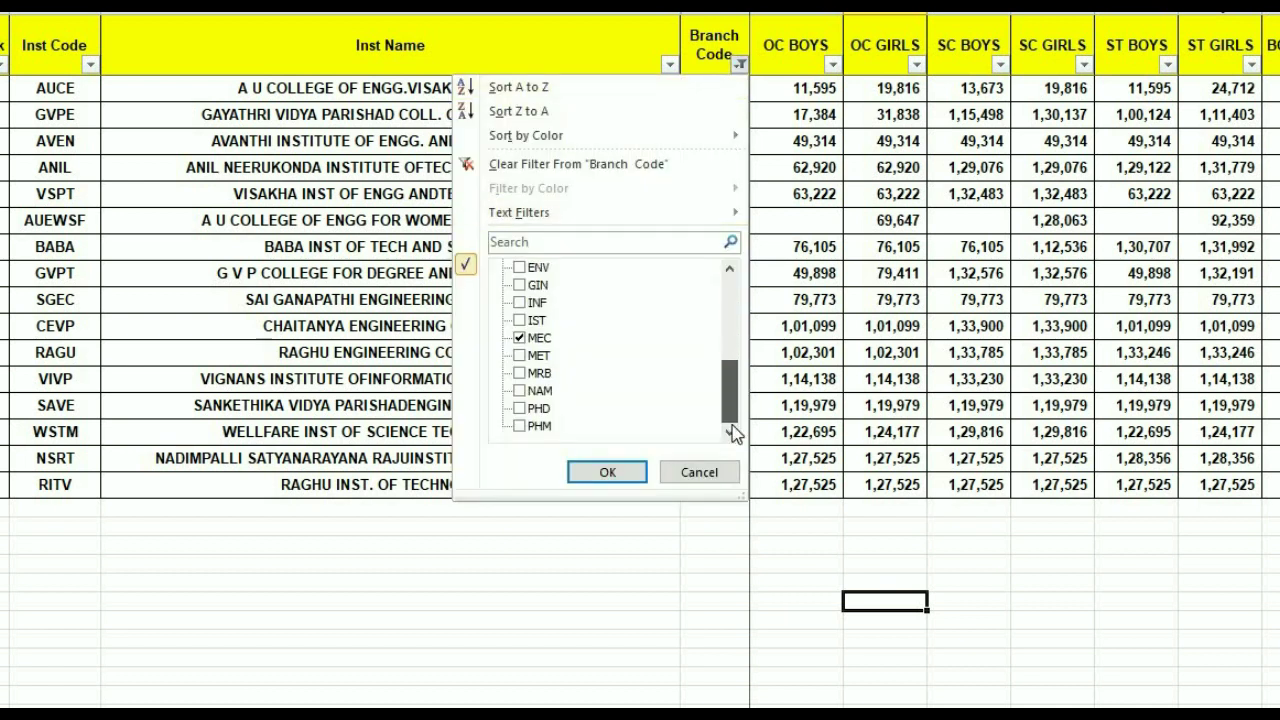
{"action": "left_click", "coordinate": [533, 338]}
{"action": "left_click", "coordinate": [535, 355]}
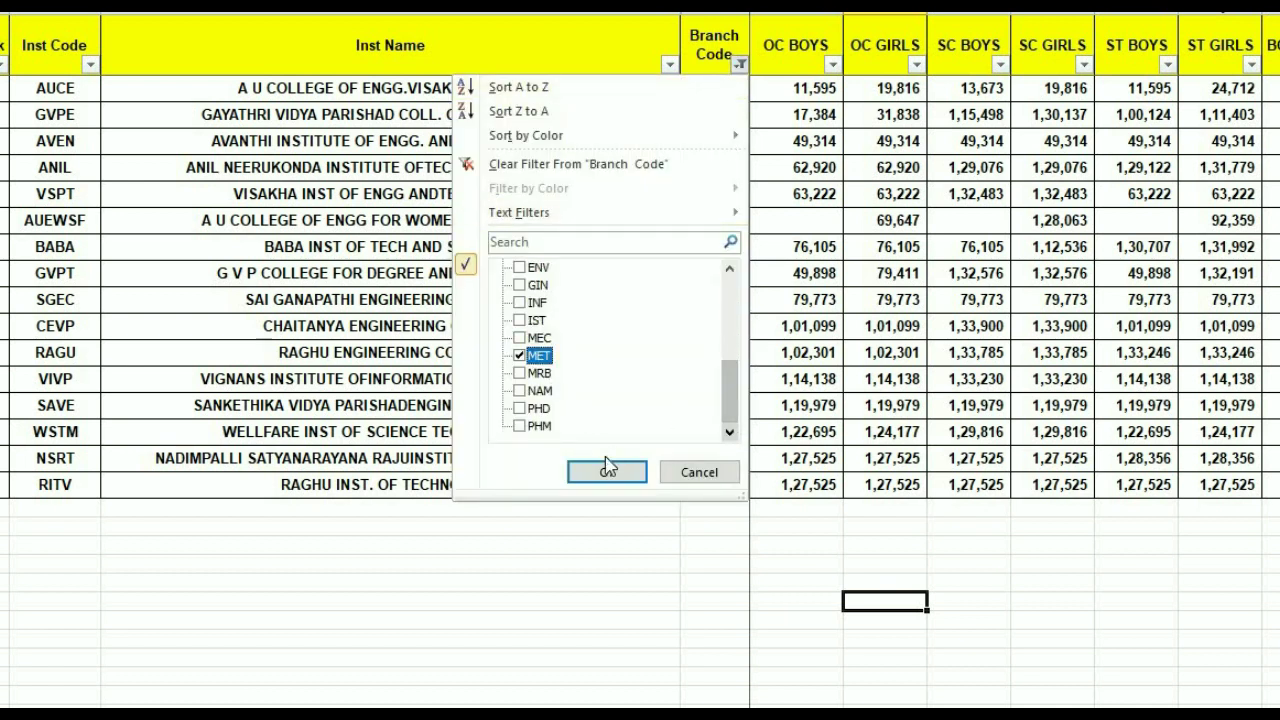
{"action": "left_click", "coordinate": [605, 476]}
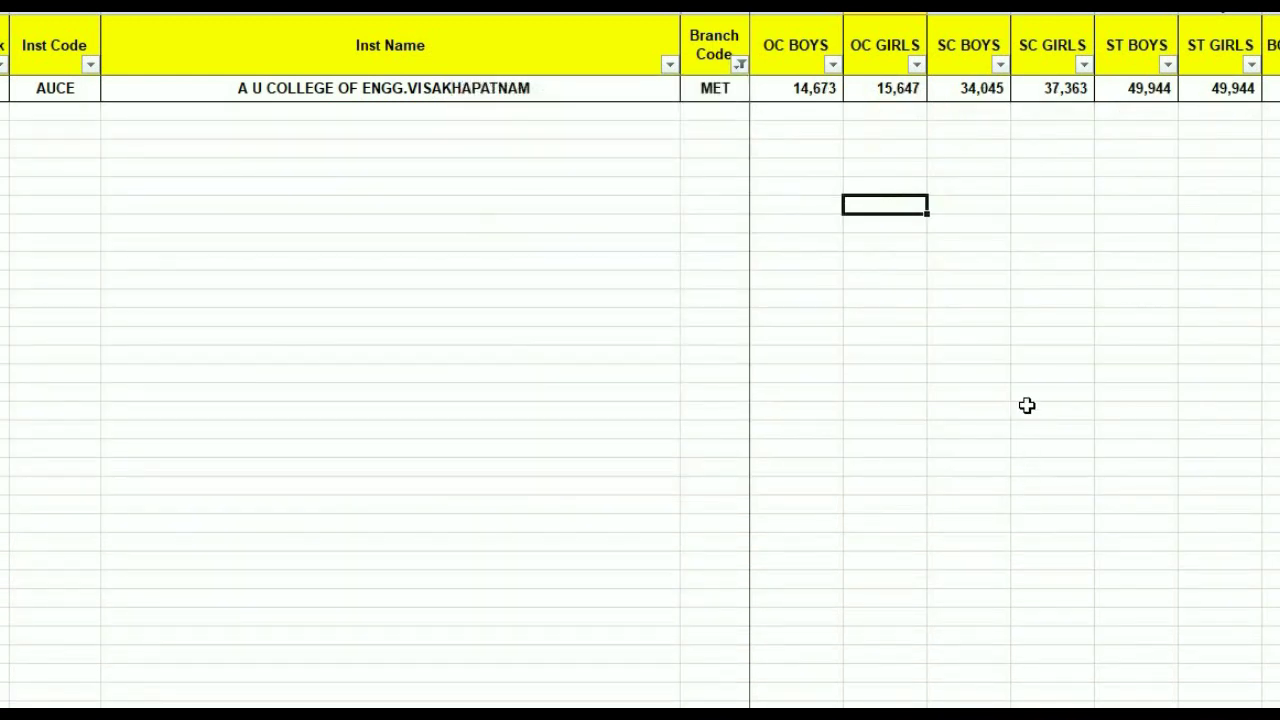
{"action": "left_click", "coordinate": [1029, 350]}
Look up the MET branch name in the AP EAMCET DETAILS list and go back to Last Rank Details.
{"action": "left_click", "coordinate": [726, 89]}
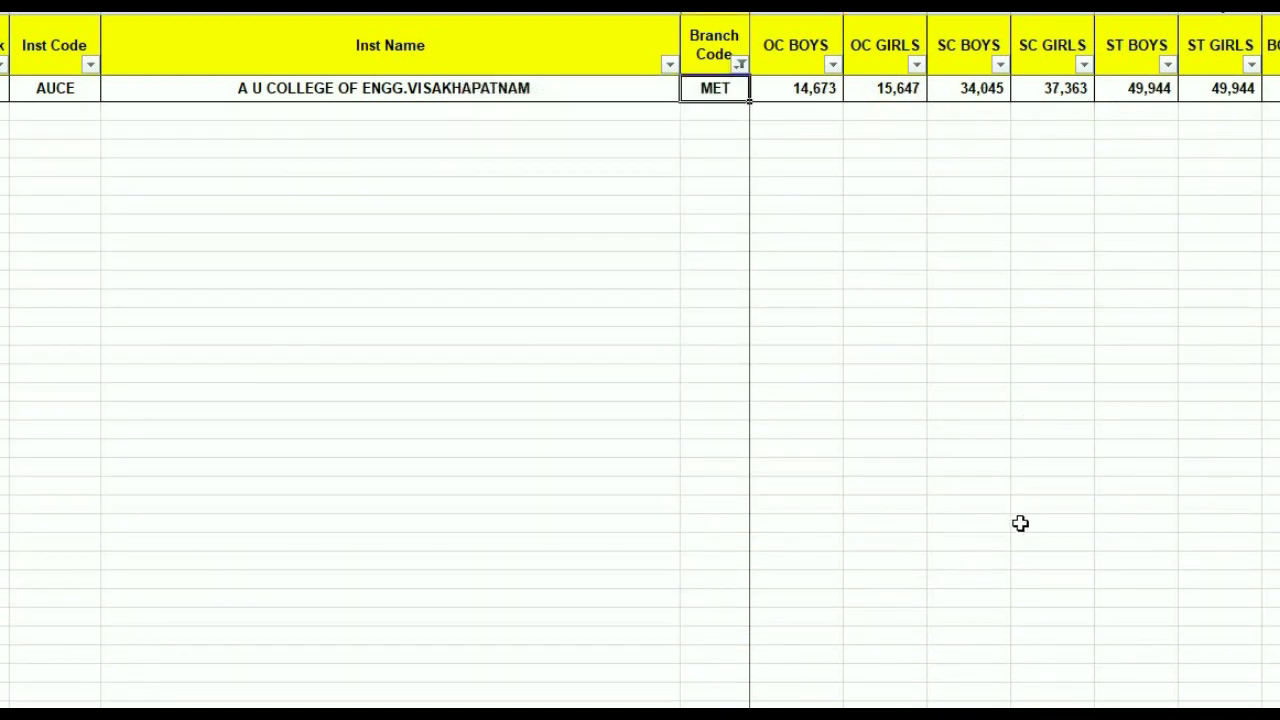
{"action": "left_click", "coordinate": [1128, 690]}
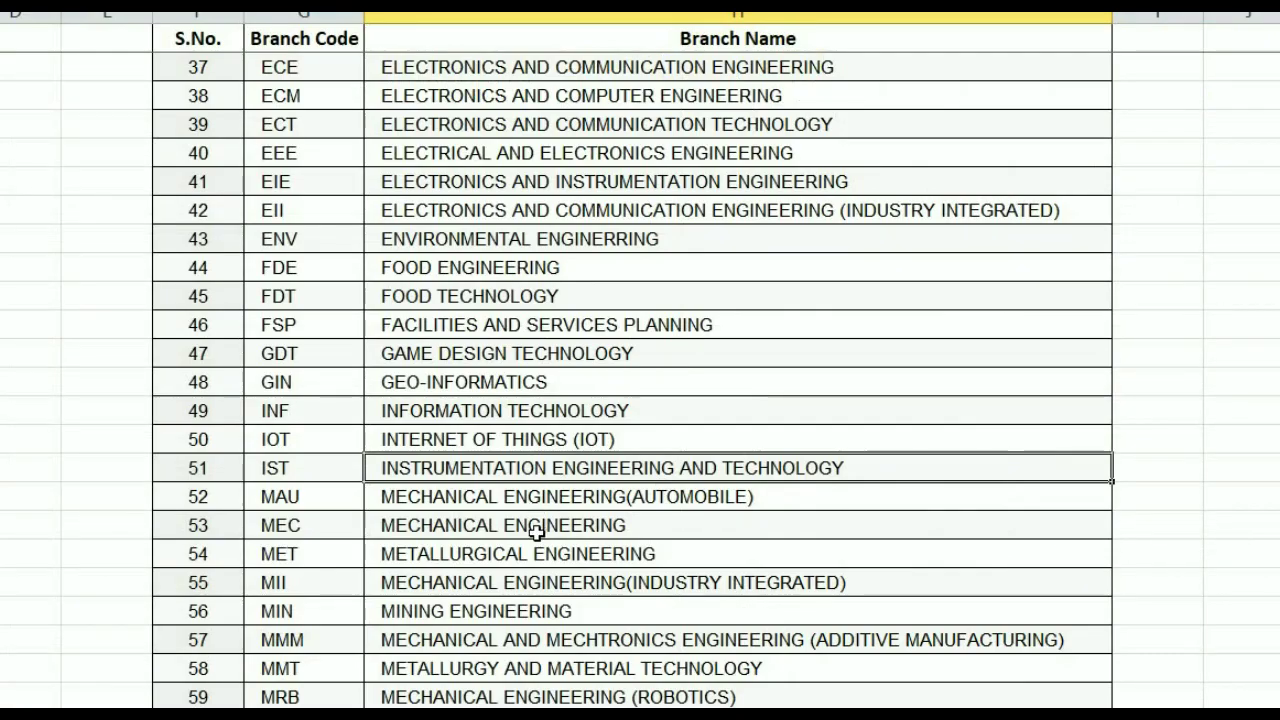
{"action": "scroll", "coordinate": [534, 537], "scroll_direction": "down", "scroll_amount": 1}
{"action": "left_click", "coordinate": [480, 472]}
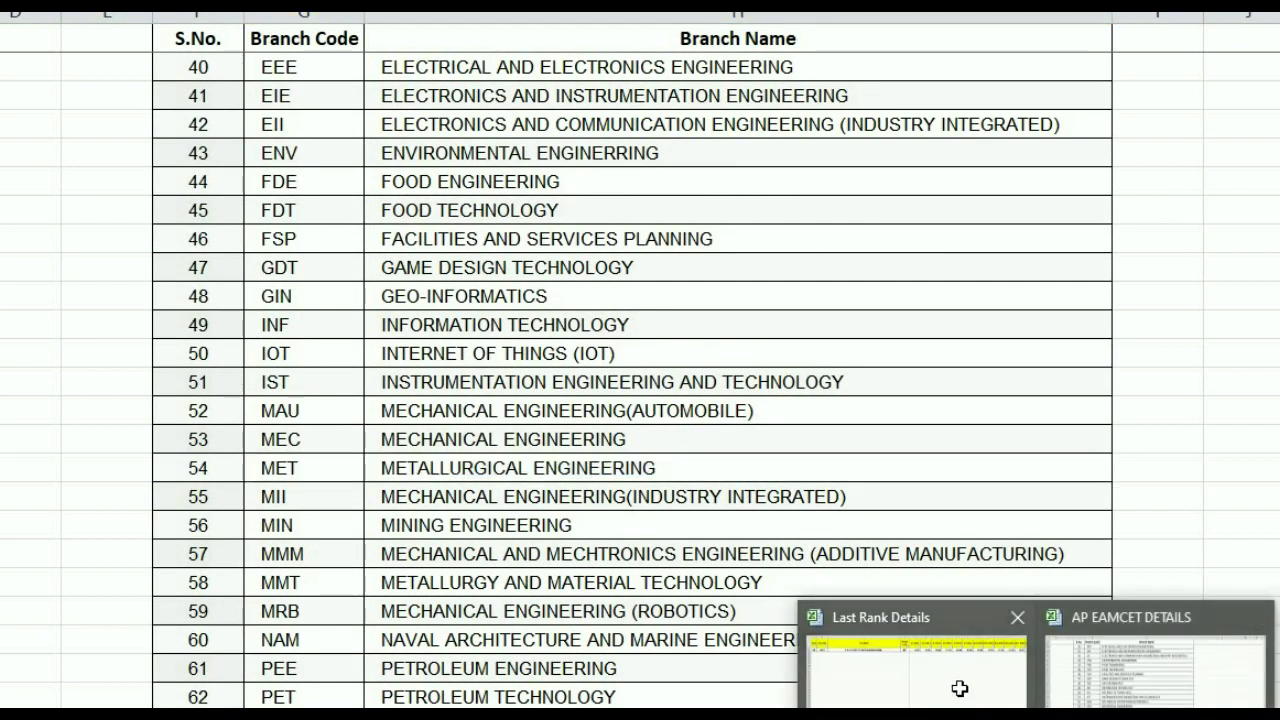
{"action": "left_click", "coordinate": [950, 675]}
Examine the MET college's cutoff ranks across all categories and its college fee, and return to the OC BOYS column.
{"action": "left_click_drag", "start_coordinate": [785, 95], "coordinate": [1209, 100]}
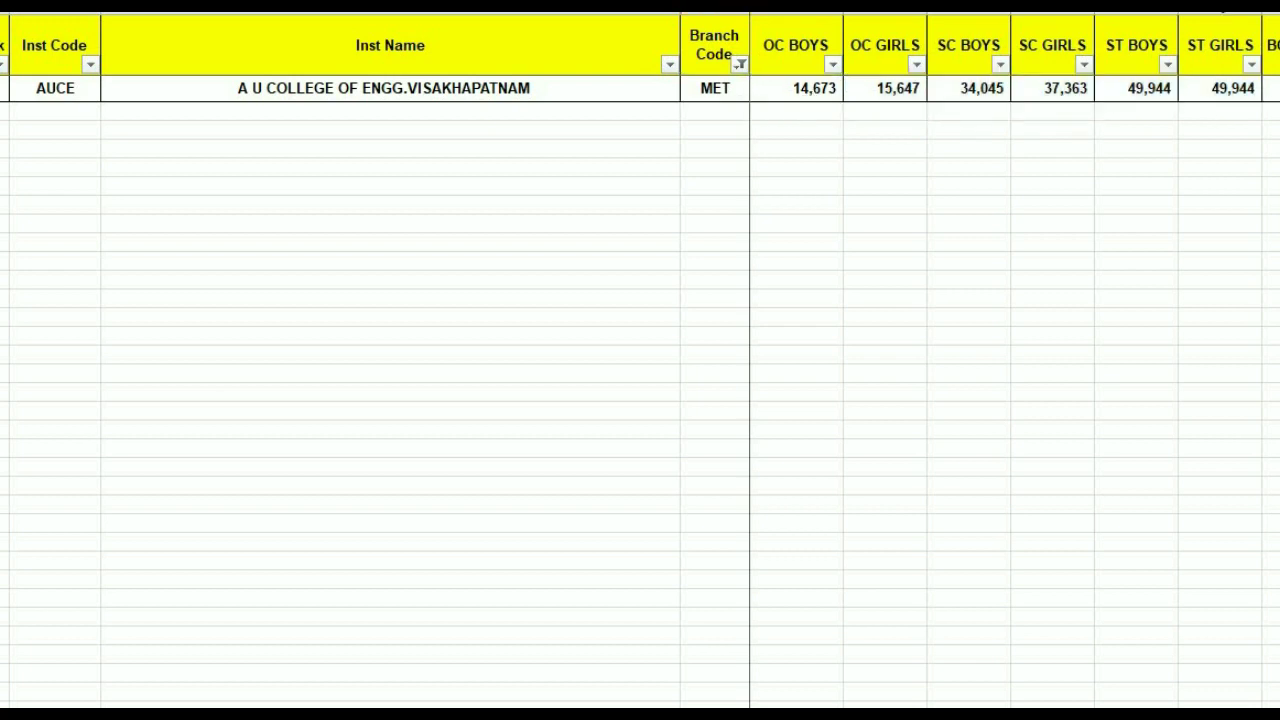
{"action": "scroll", "coordinate": [1015, 360], "scroll_direction": "right", "scroll_amount": 7}
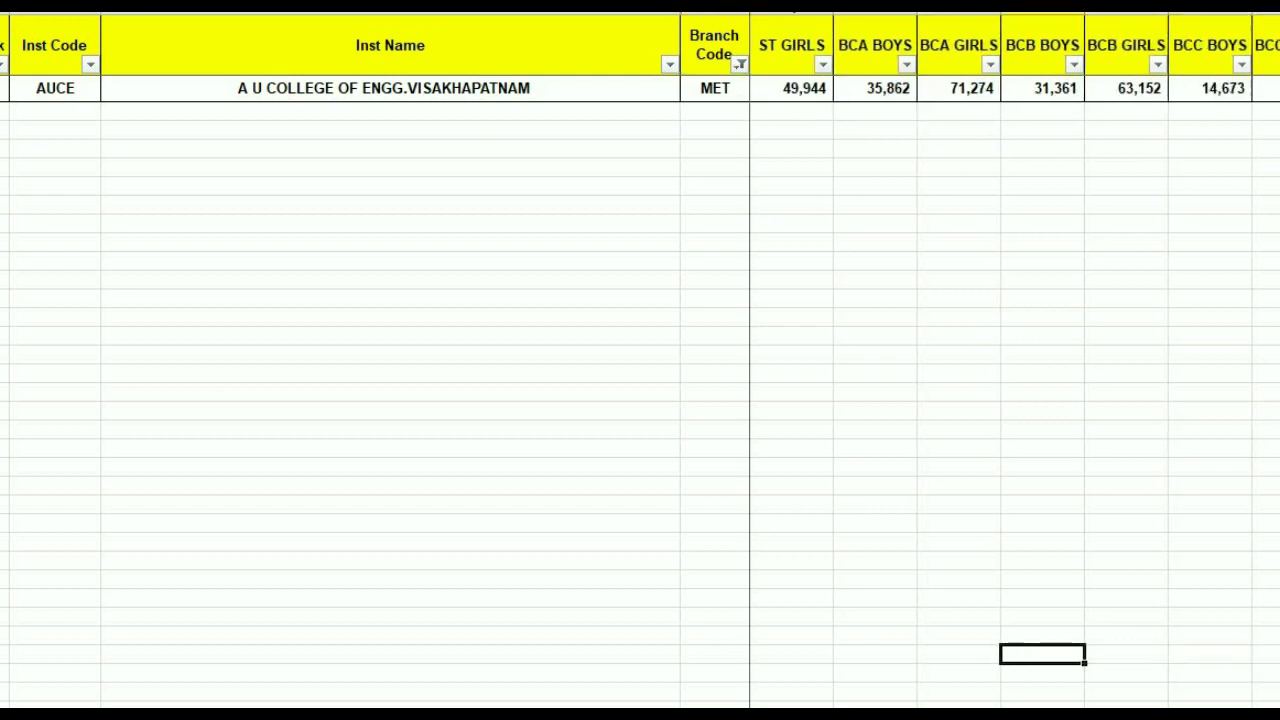
{"action": "scroll", "coordinate": [1015, 360], "scroll_direction": "right", "scroll_amount": 7}
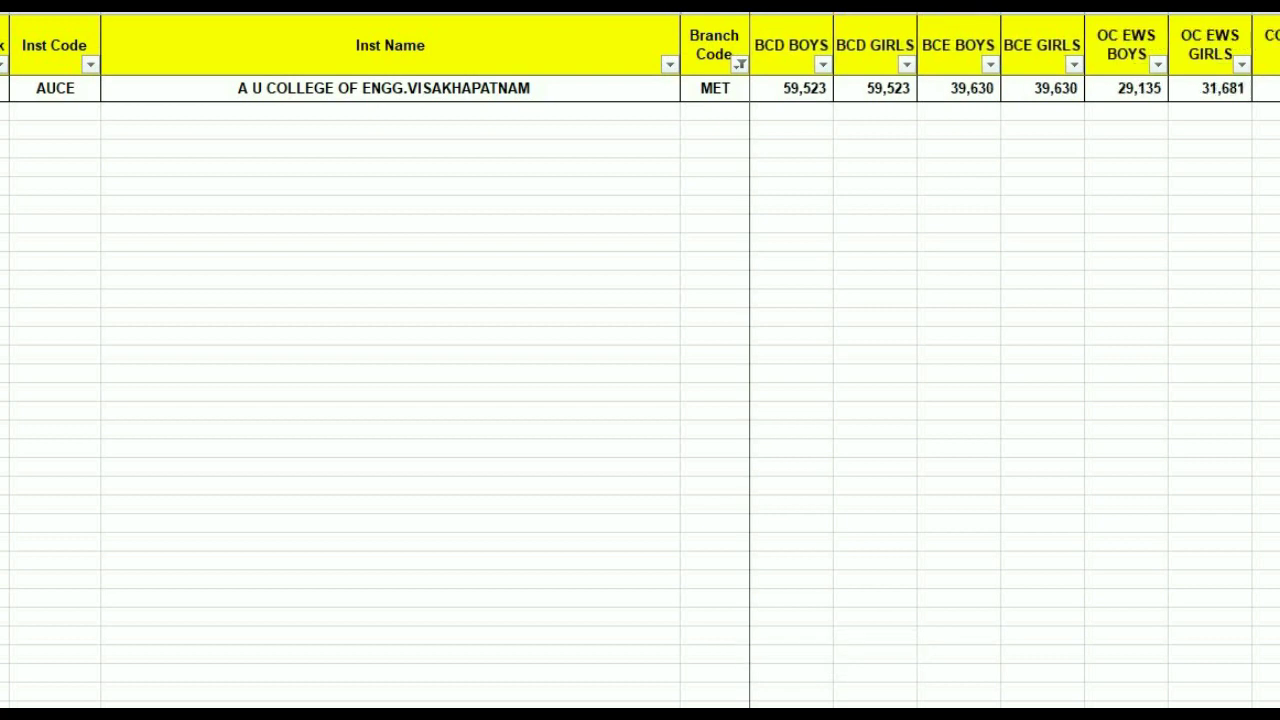
{"action": "scroll", "coordinate": [1015, 360], "scroll_direction": "right", "scroll_amount": 1}
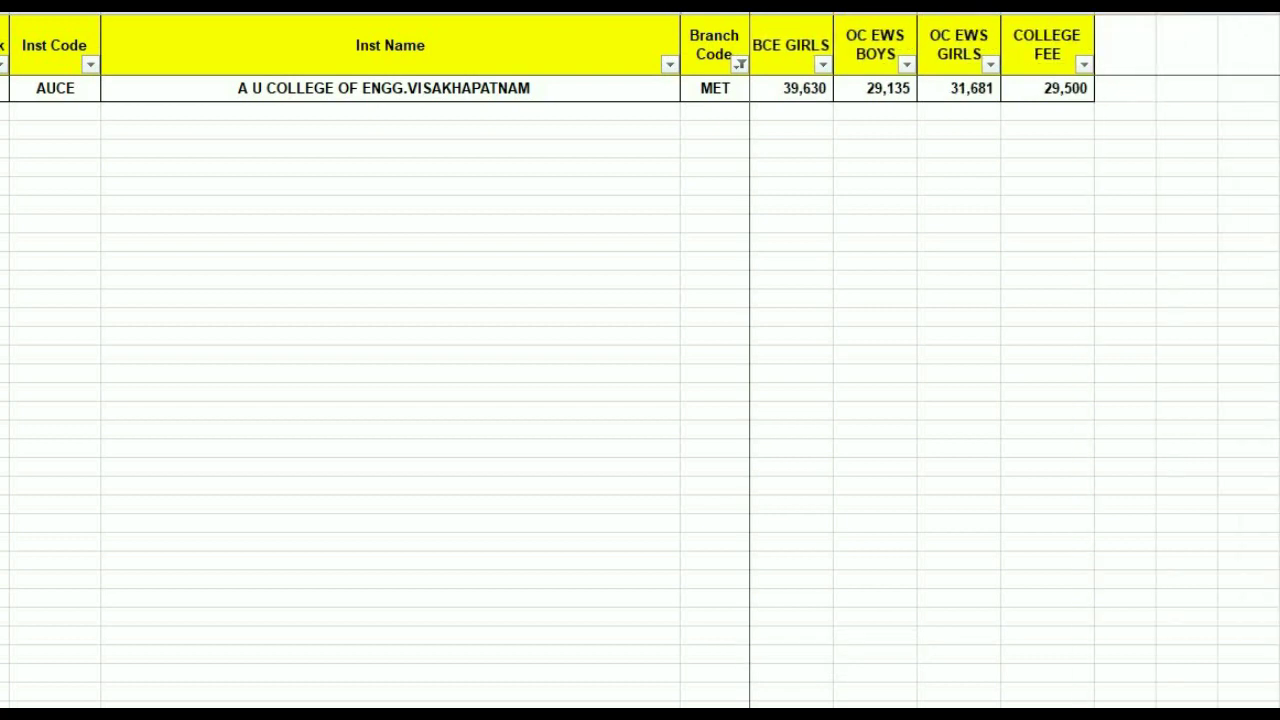
{"action": "scroll", "coordinate": [769, 146], "scroll_direction": "left", "scroll_amount": 15}
Change the Branch Code filter to show only MRB.
{"action": "left_click", "coordinate": [740, 64]}
{"action": "left_click_drag", "start_coordinate": [724, 300], "coordinate": [737, 434]}
{"action": "left_click", "coordinate": [536, 356]}
{"action": "left_click", "coordinate": [541, 374]}
{"action": "left_click", "coordinate": [583, 468]}
{"action": "left_click", "coordinate": [912, 389]}
{"action": "left_click", "coordinate": [782, 92]}
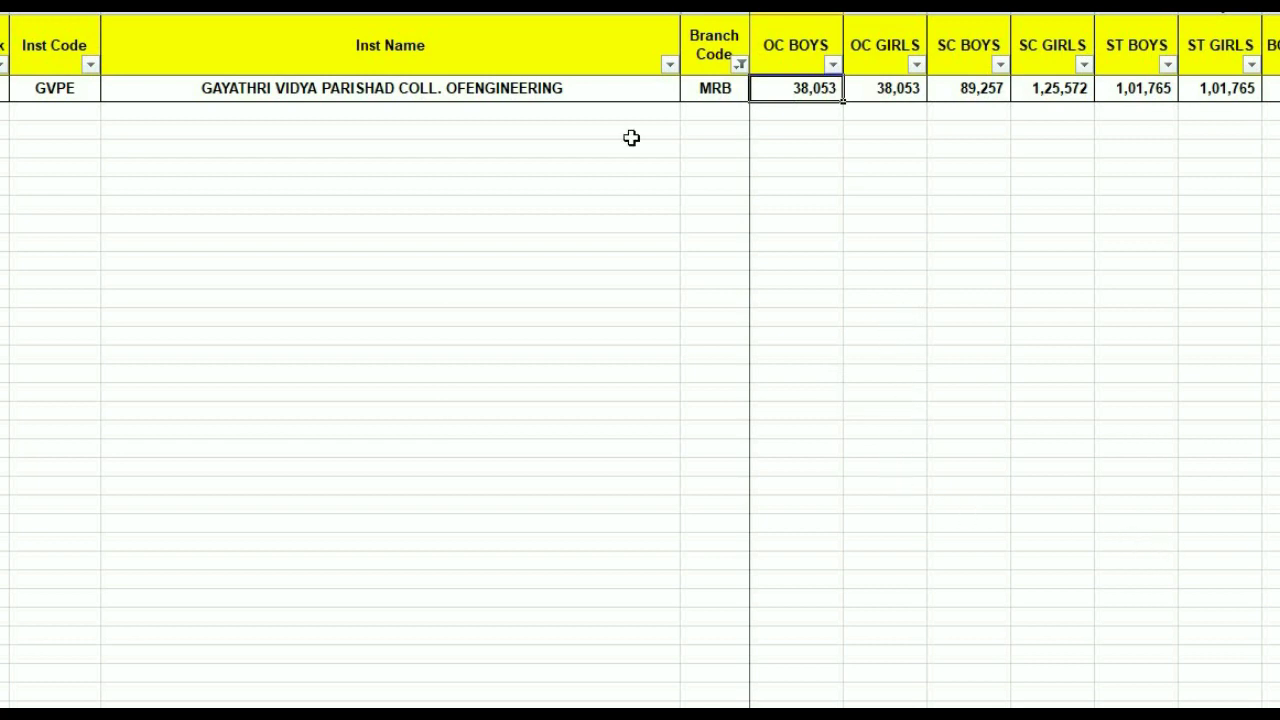
Look up the MRB branch name in the AP EAMCET DETAILS list and go back to Last Rank Details.
{"action": "left_click", "coordinate": [690, 94]}
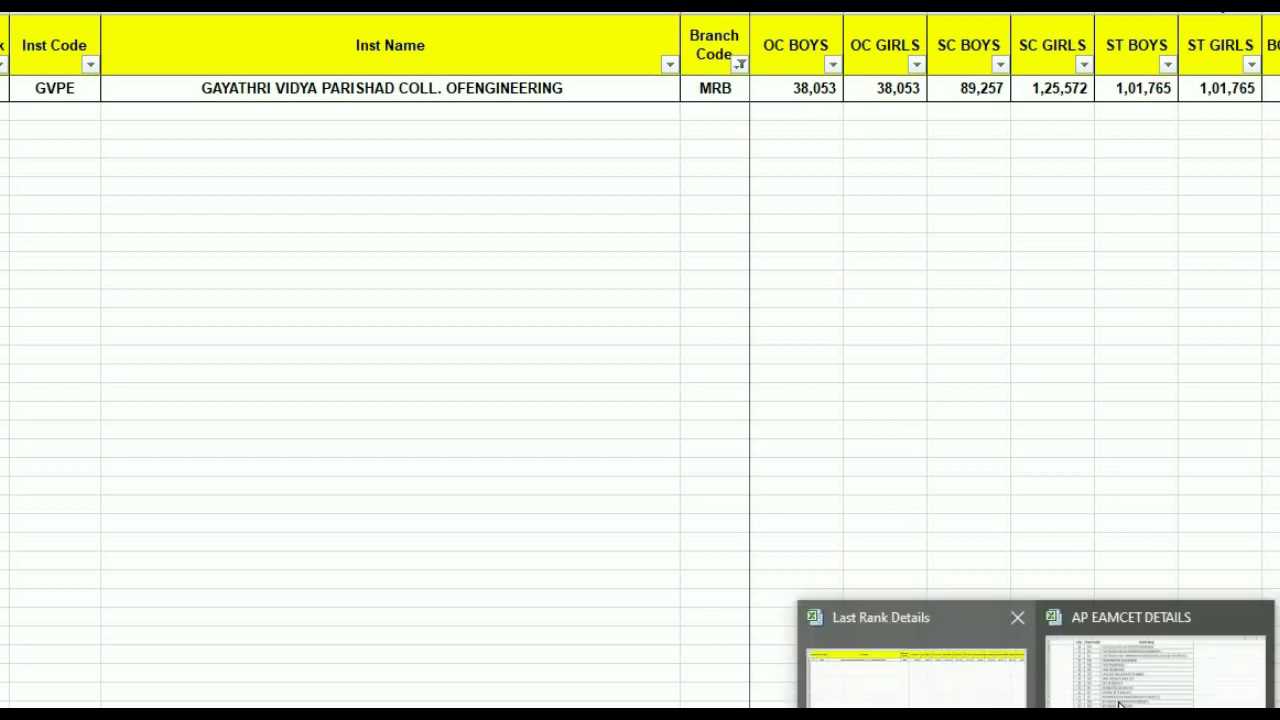
{"action": "left_click", "coordinate": [1150, 660]}
{"action": "scroll", "coordinate": [391, 556], "scroll_direction": "down", "scroll_amount": 2}
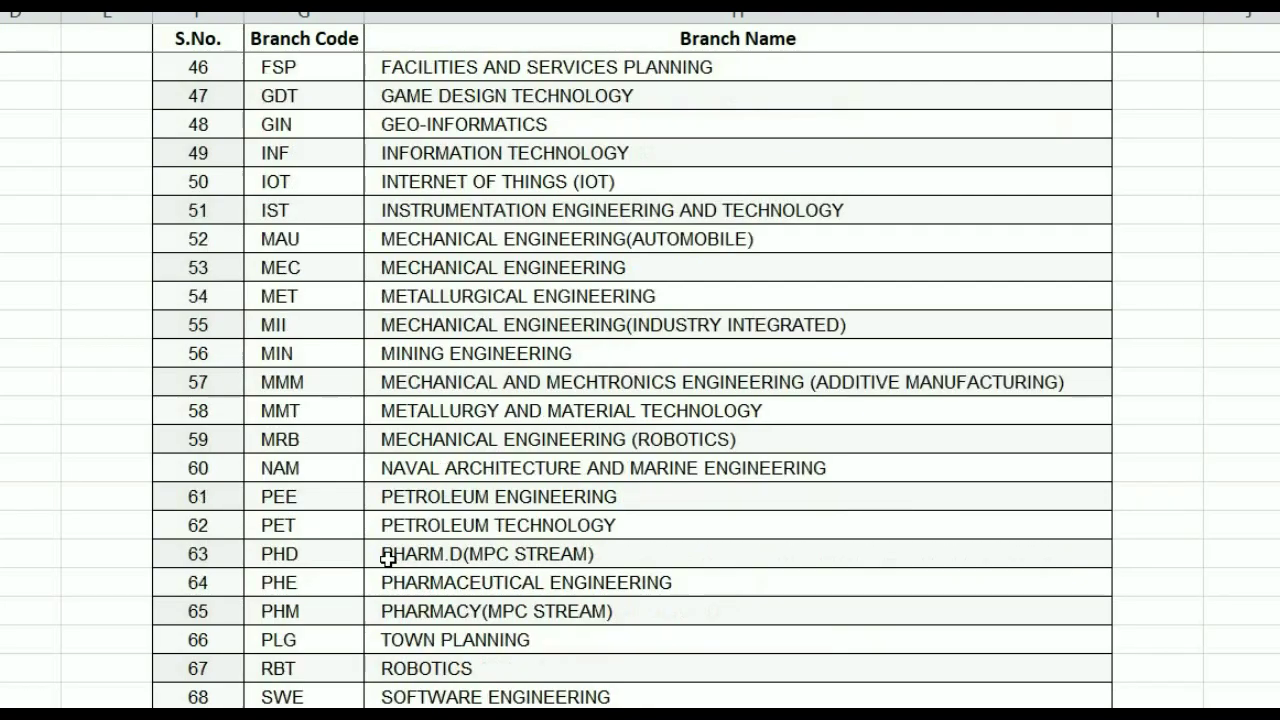
{"action": "scroll", "coordinate": [363, 509], "scroll_direction": "up", "scroll_amount": 1}
{"action": "left_click", "coordinate": [300, 527]}
{"action": "left_click", "coordinate": [527, 527], "text": "shift"}
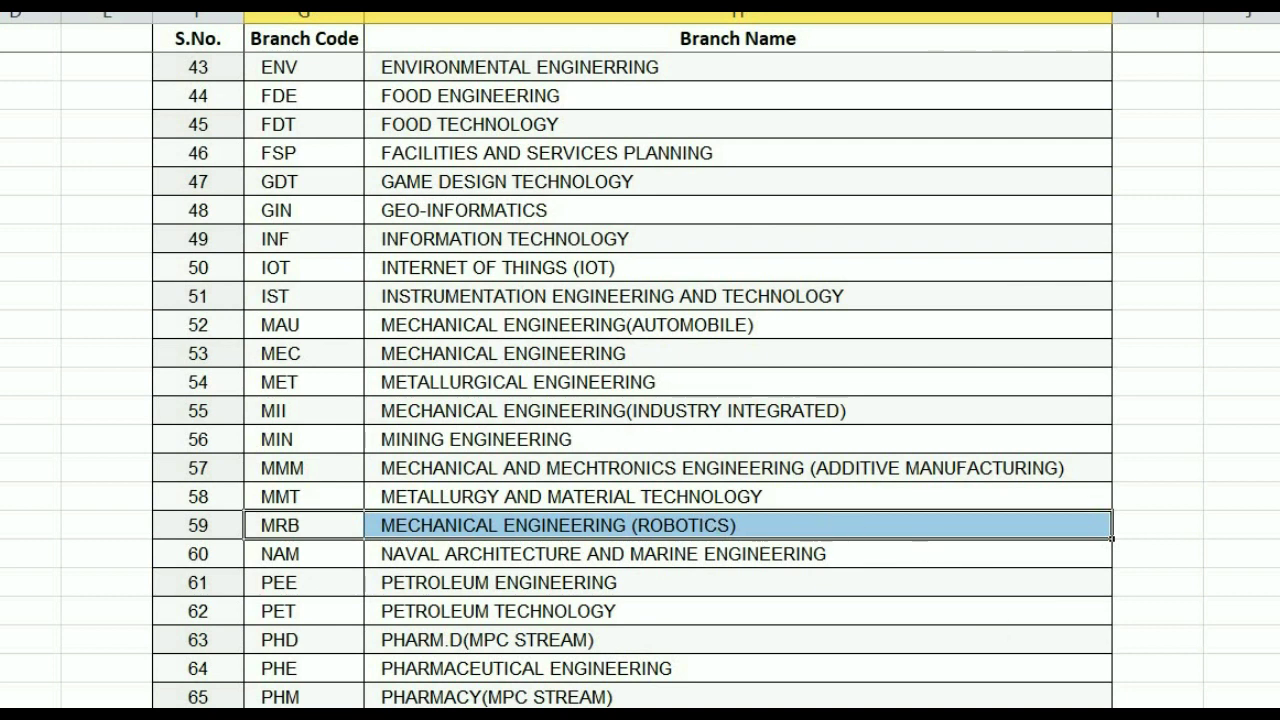
{"action": "left_click", "coordinate": [971, 671]}
Examine the MRB college's ranks from OC BOYS through OC EWS GIRLS and its college fee.
{"action": "left_click", "coordinate": [403, 86]}
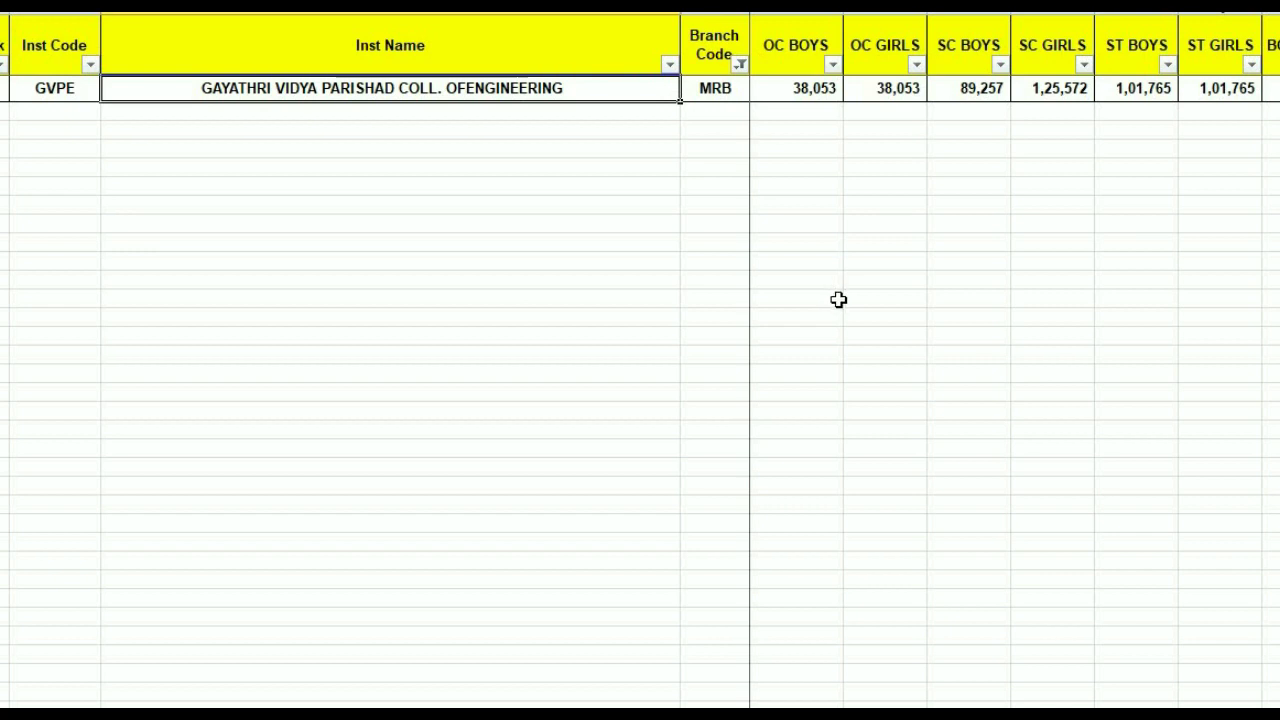
{"action": "left_click", "coordinate": [800, 89]}
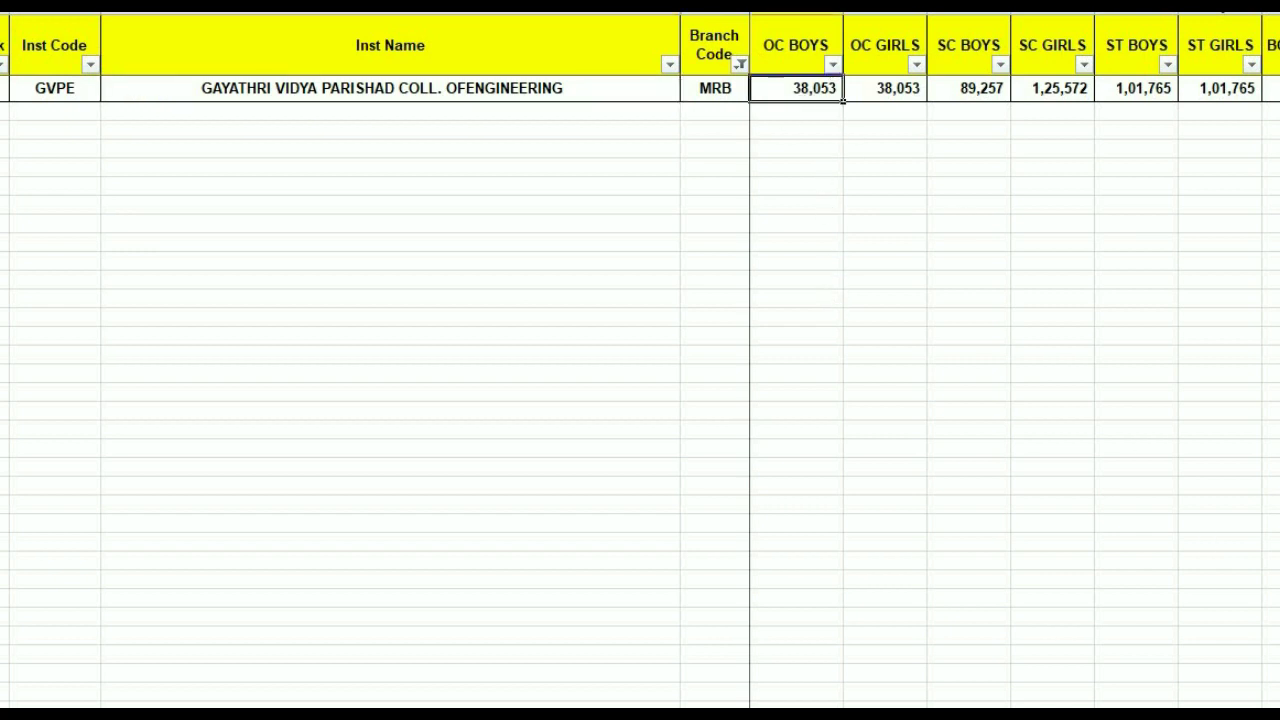
{"action": "scroll", "coordinate": [1014, 360], "scroll_direction": "right", "scroll_amount": 5}
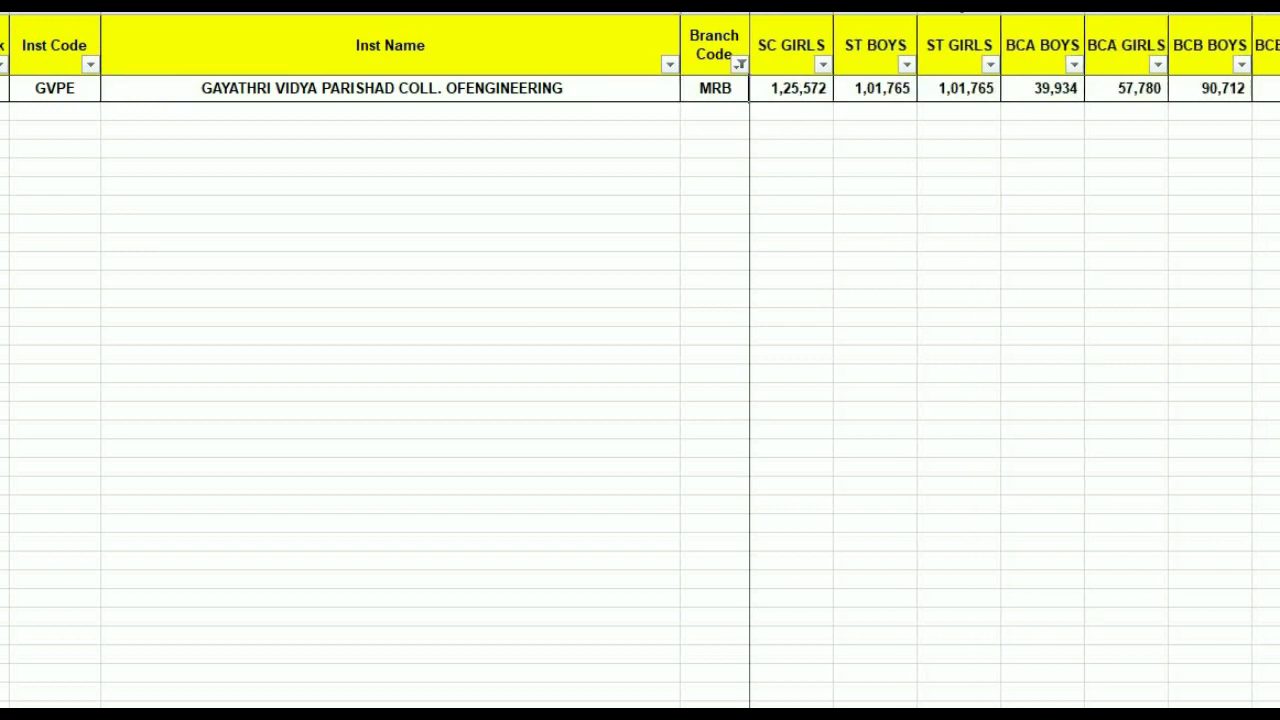
{"action": "scroll", "coordinate": [1014, 360], "scroll_direction": "right", "scroll_amount": 4}
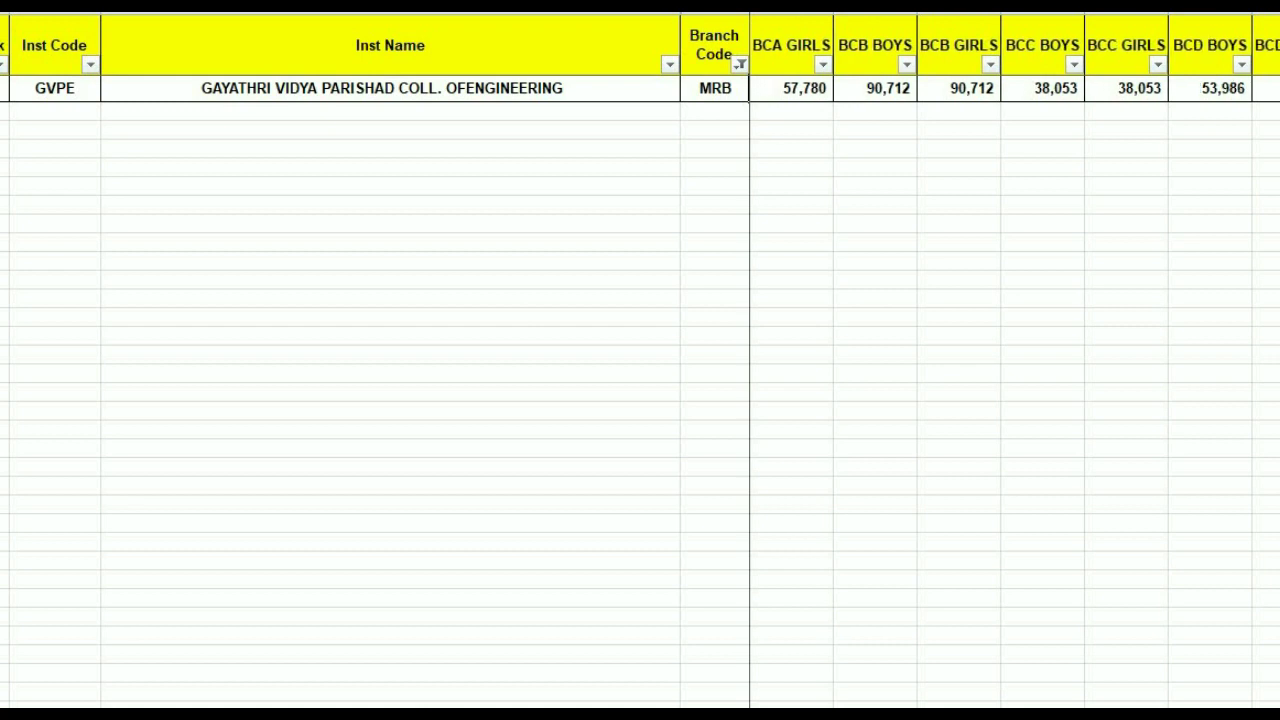
{"action": "scroll", "coordinate": [1014, 360], "scroll_direction": "right", "scroll_amount": 5}
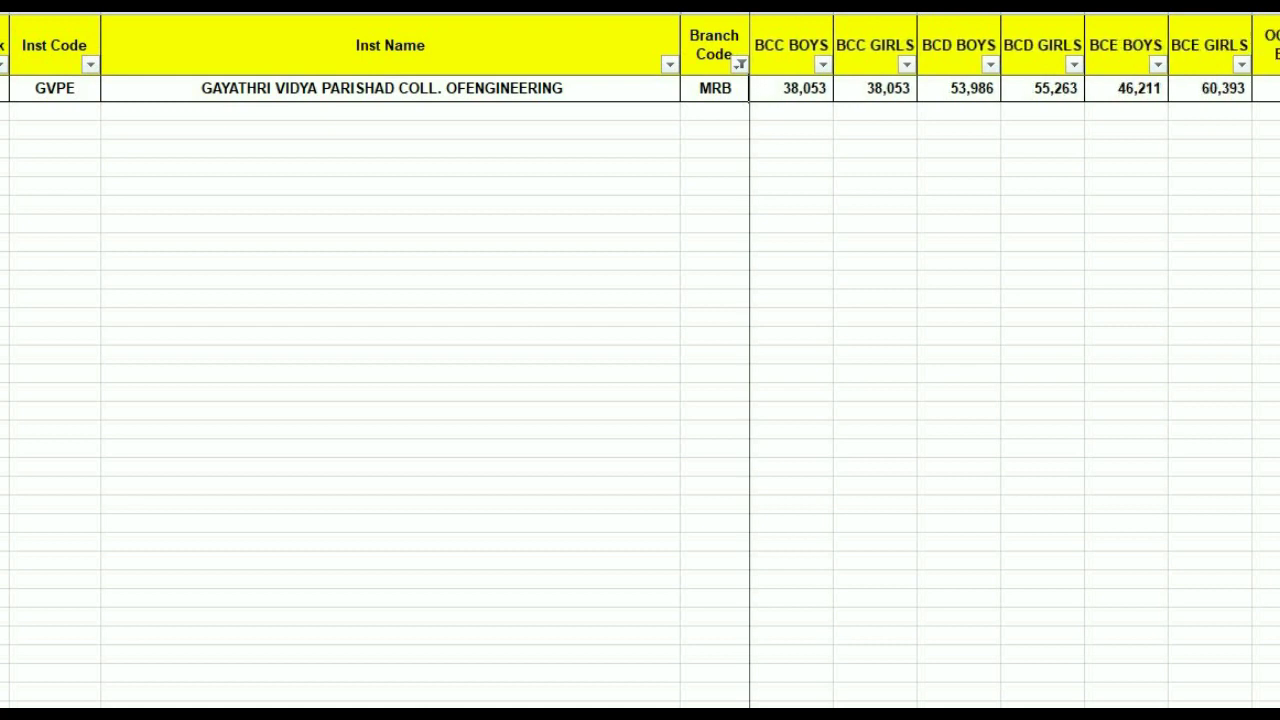
{"action": "scroll", "coordinate": [1014, 360], "scroll_direction": "right", "scroll_amount": 3}
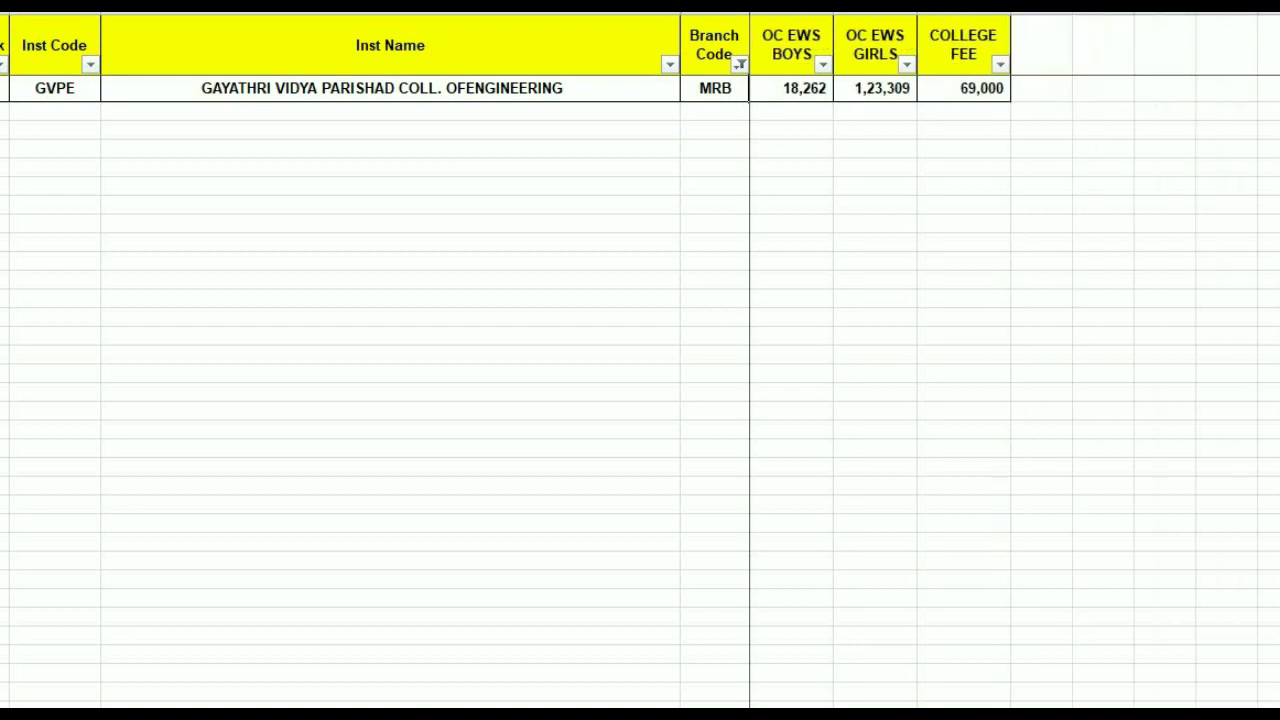
Change the Branch Code filter to show only NAM and return to the OC BOYS column.
{"action": "left_click", "coordinate": [740, 64]}
{"action": "left_click", "coordinate": [731, 433]}
{"action": "left_click", "coordinate": [540, 373]}
{"action": "left_click", "coordinate": [538, 391]}
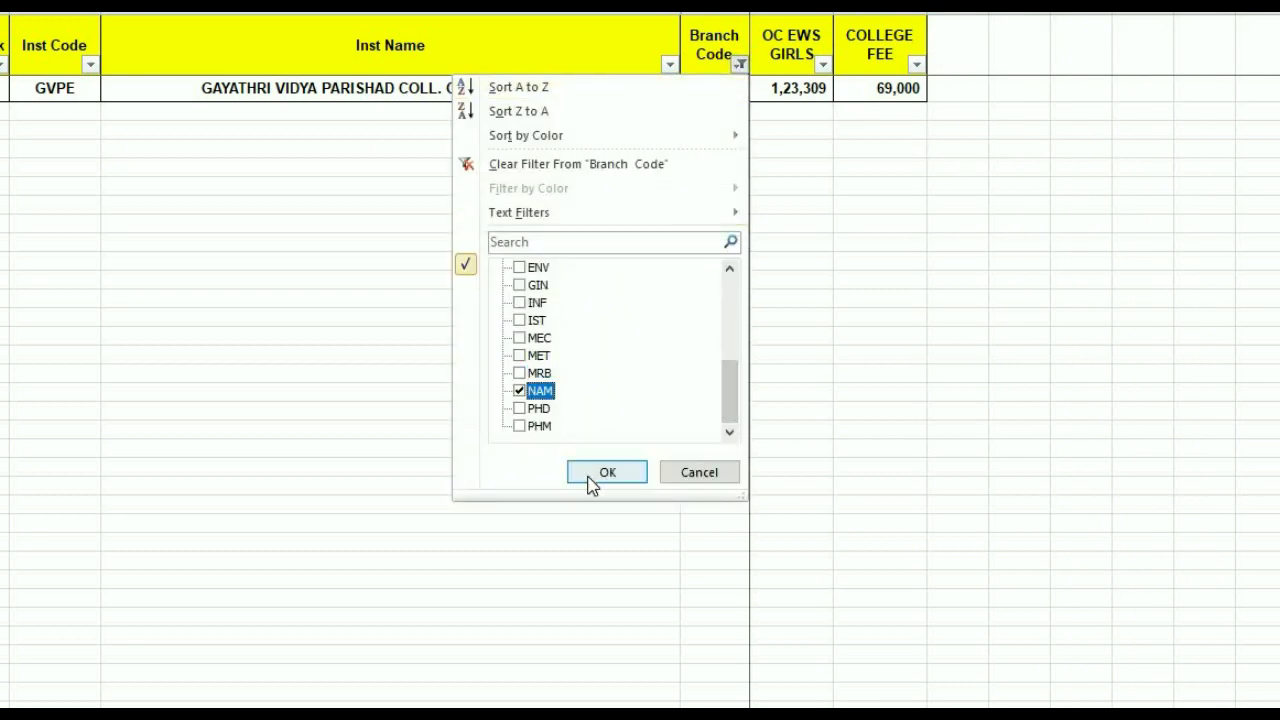
{"action": "left_click", "coordinate": [607, 472]}
{"action": "left_click", "coordinate": [1075, 430]}
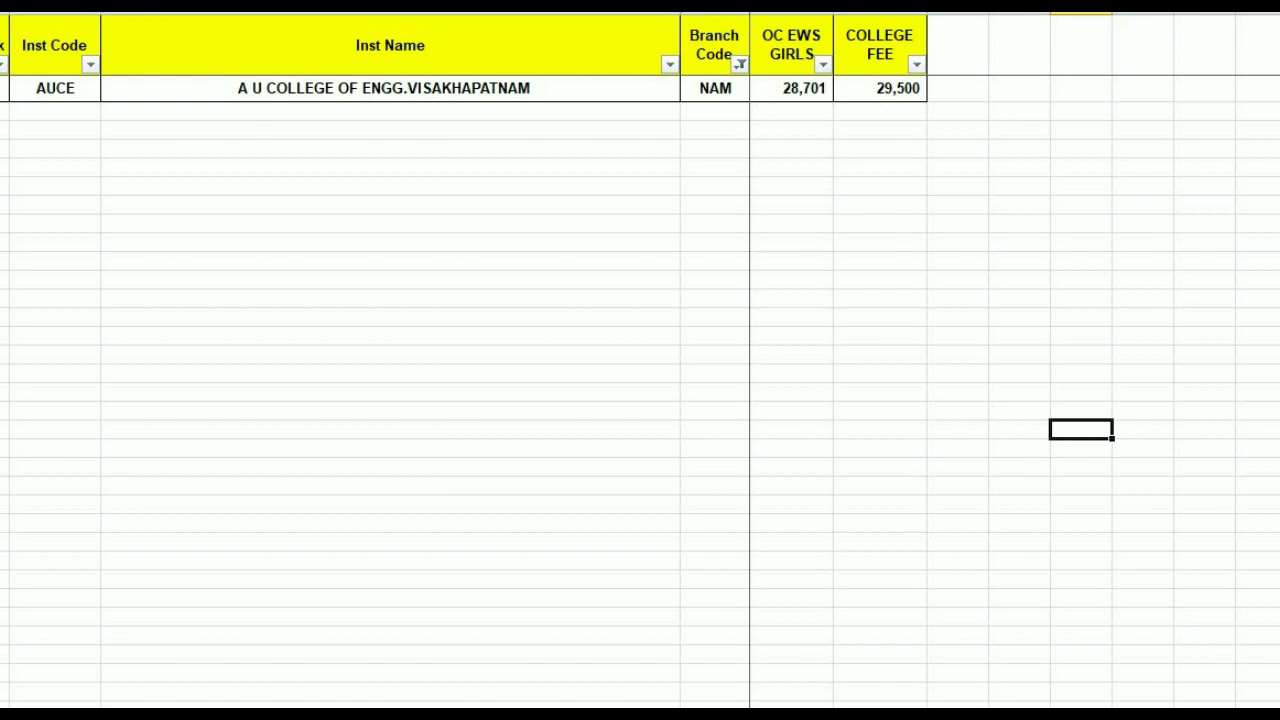
{"action": "scroll", "coordinate": [883, 700], "scroll_direction": "left", "scroll_amount": 5}
Look up the NAM branch name in the AP EAMCET DETAILS list and go back to Last Rank Details.
{"action": "left_click", "coordinate": [722, 90]}
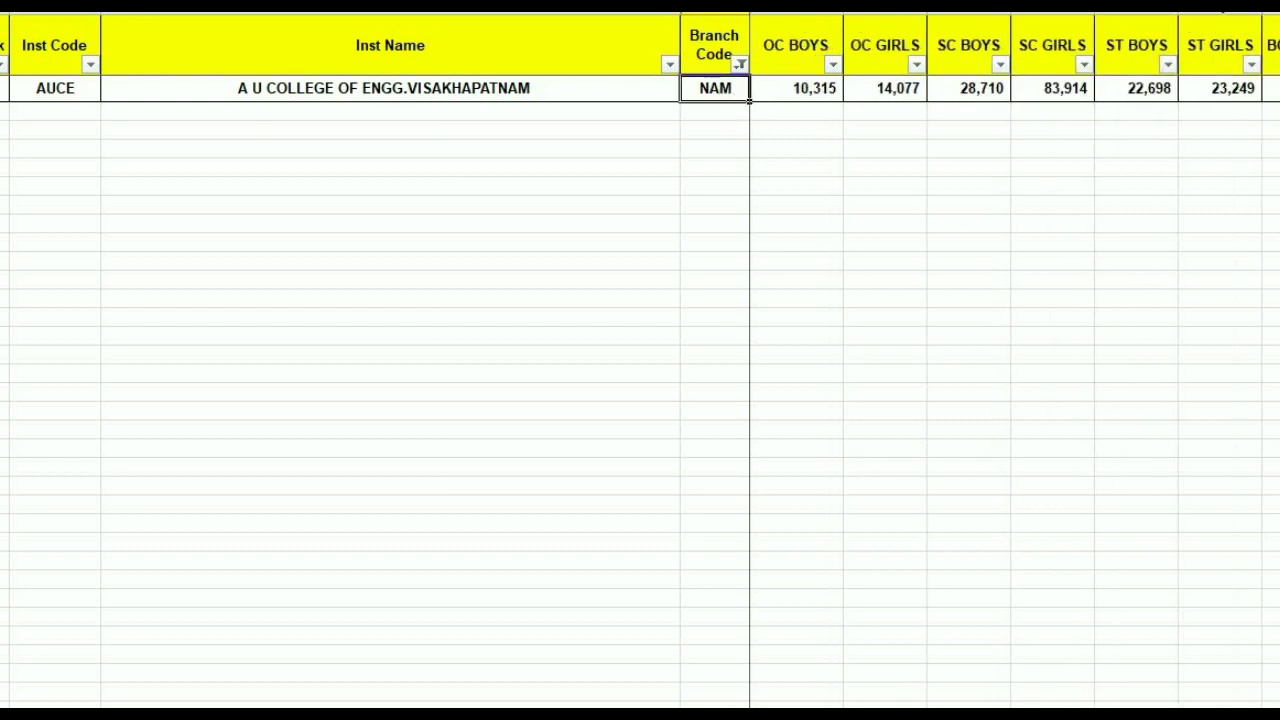
{"action": "left_click", "coordinate": [1157, 657]}
{"action": "scroll", "coordinate": [393, 423], "scroll_direction": "down", "scroll_amount": 2}
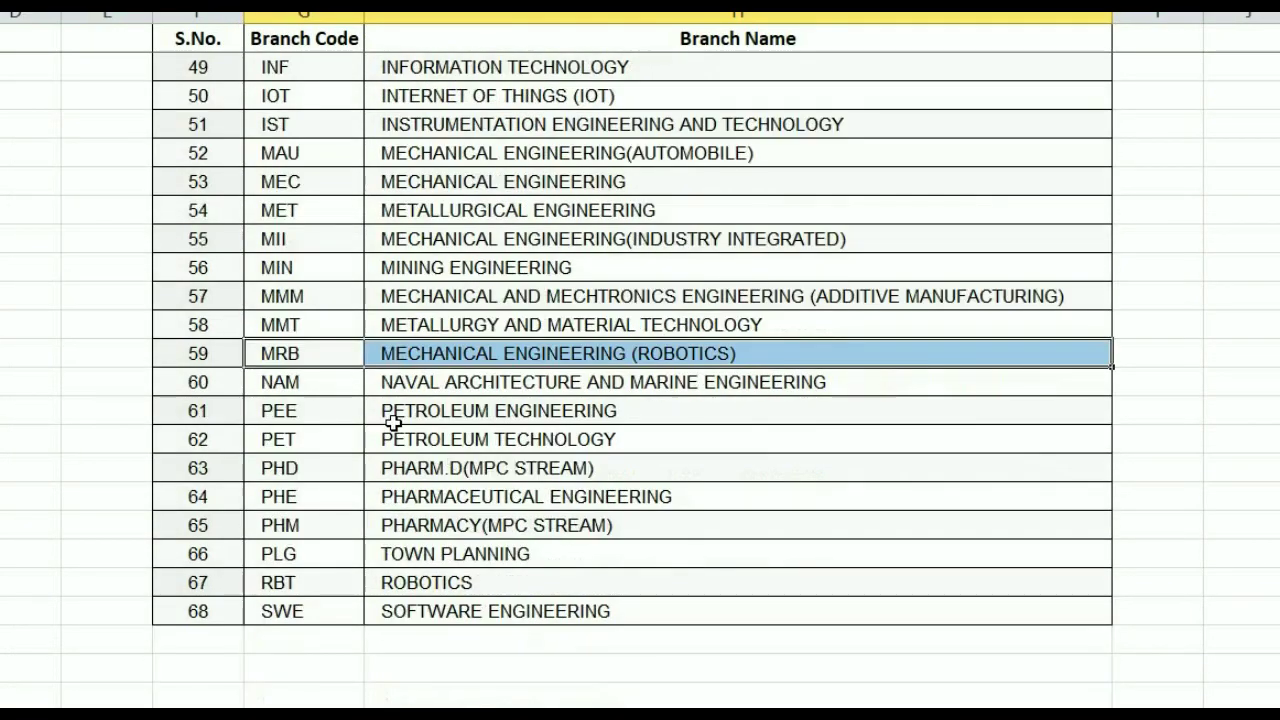
{"action": "left_click", "coordinate": [341, 381]}
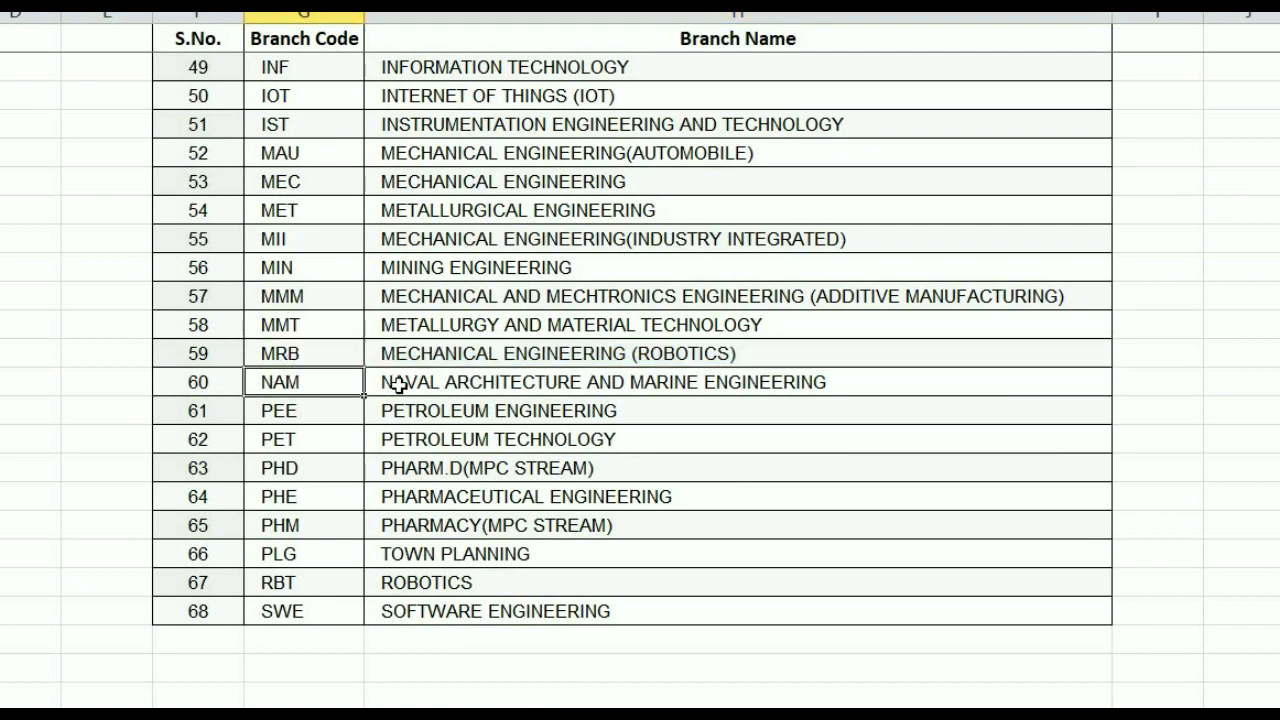
{"action": "left_click", "coordinate": [527, 390]}
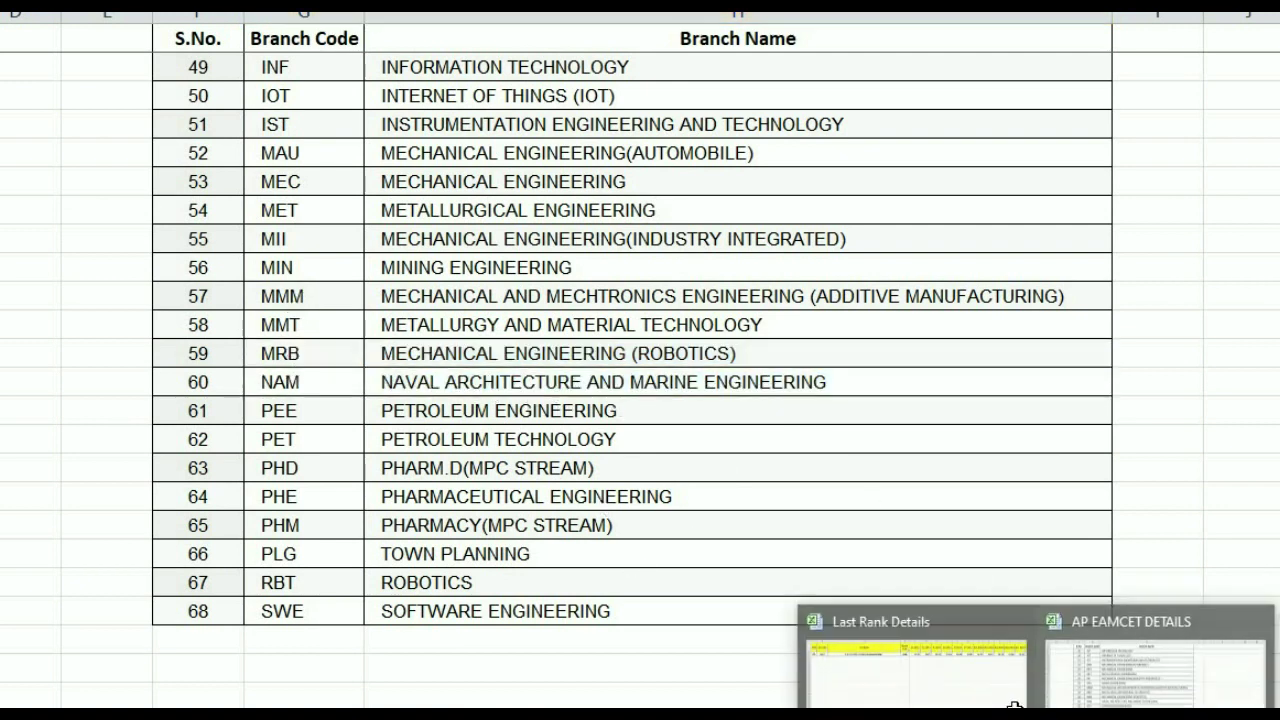
{"action": "left_click", "coordinate": [890, 660]}
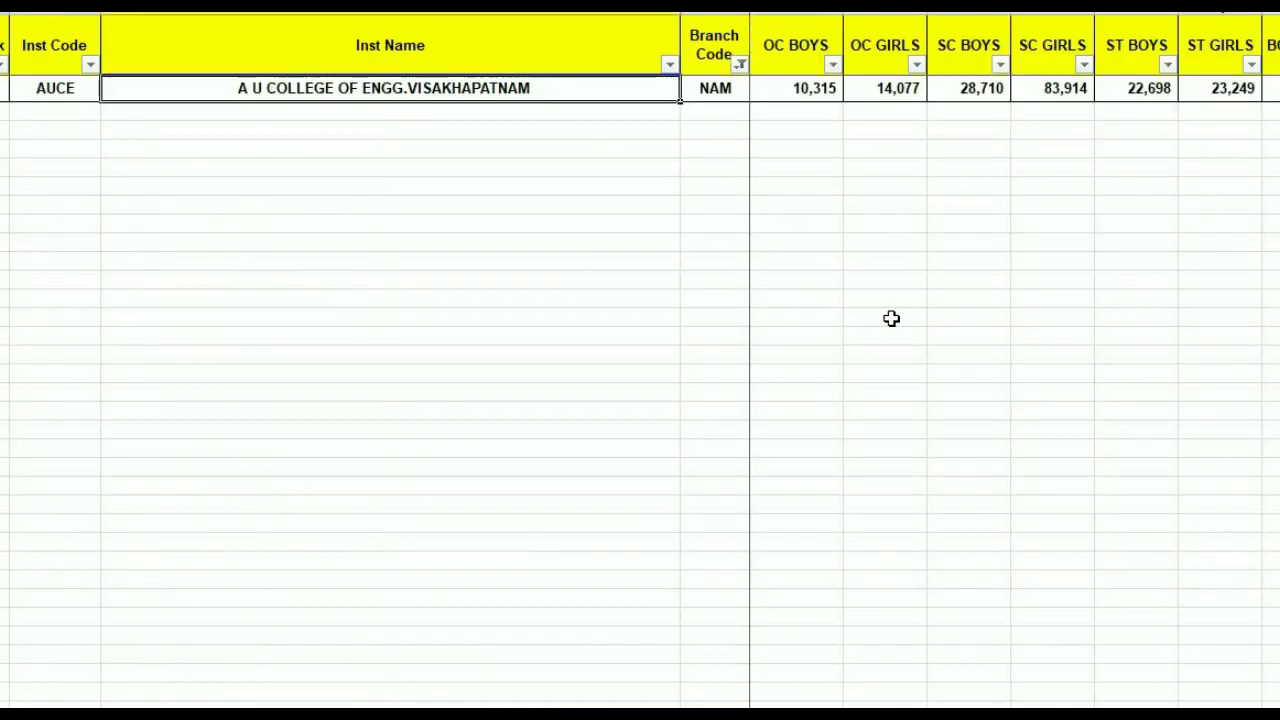
Examine the NAM college's ranks in every category and its college fee, and return to the OC BOYS column.
{"action": "left_click", "coordinate": [805, 91]}
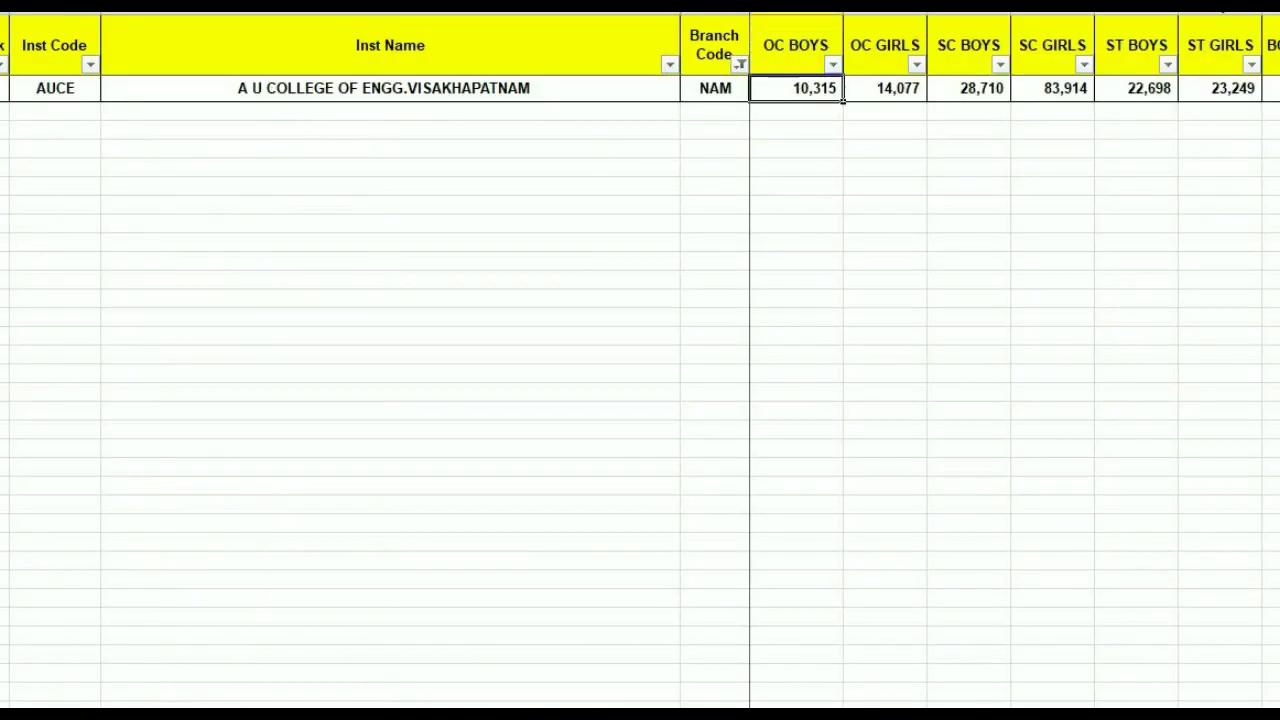
{"action": "scroll", "coordinate": [1014, 360], "scroll_direction": "right", "scroll_amount": 5}
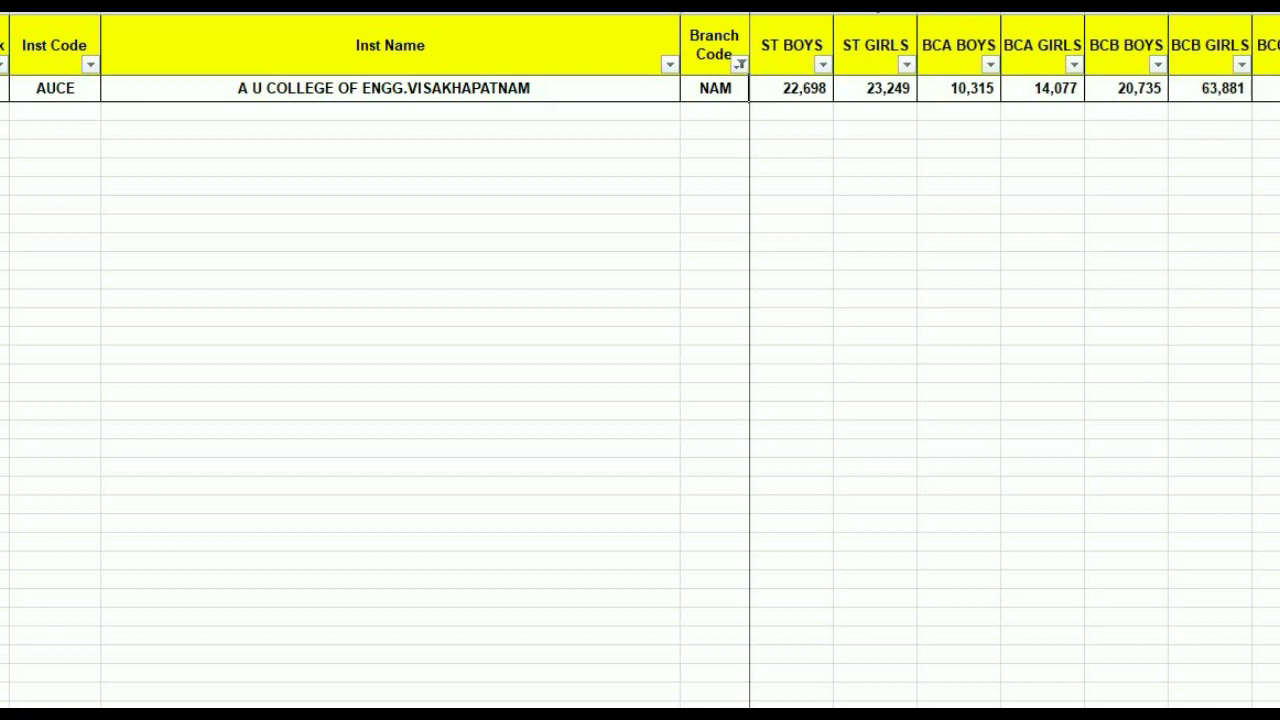
{"action": "scroll", "coordinate": [1014, 360], "scroll_direction": "right", "scroll_amount": 5}
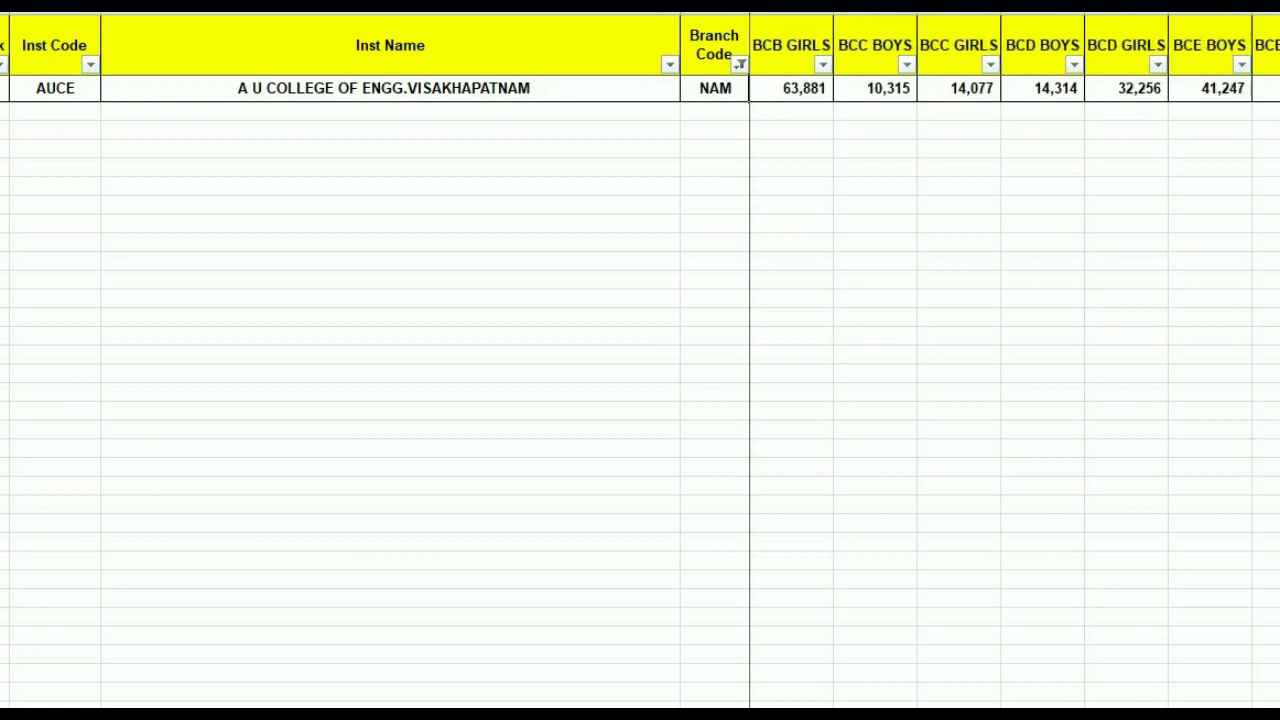
{"action": "scroll", "coordinate": [1014, 360], "scroll_direction": "right", "scroll_amount": 6}
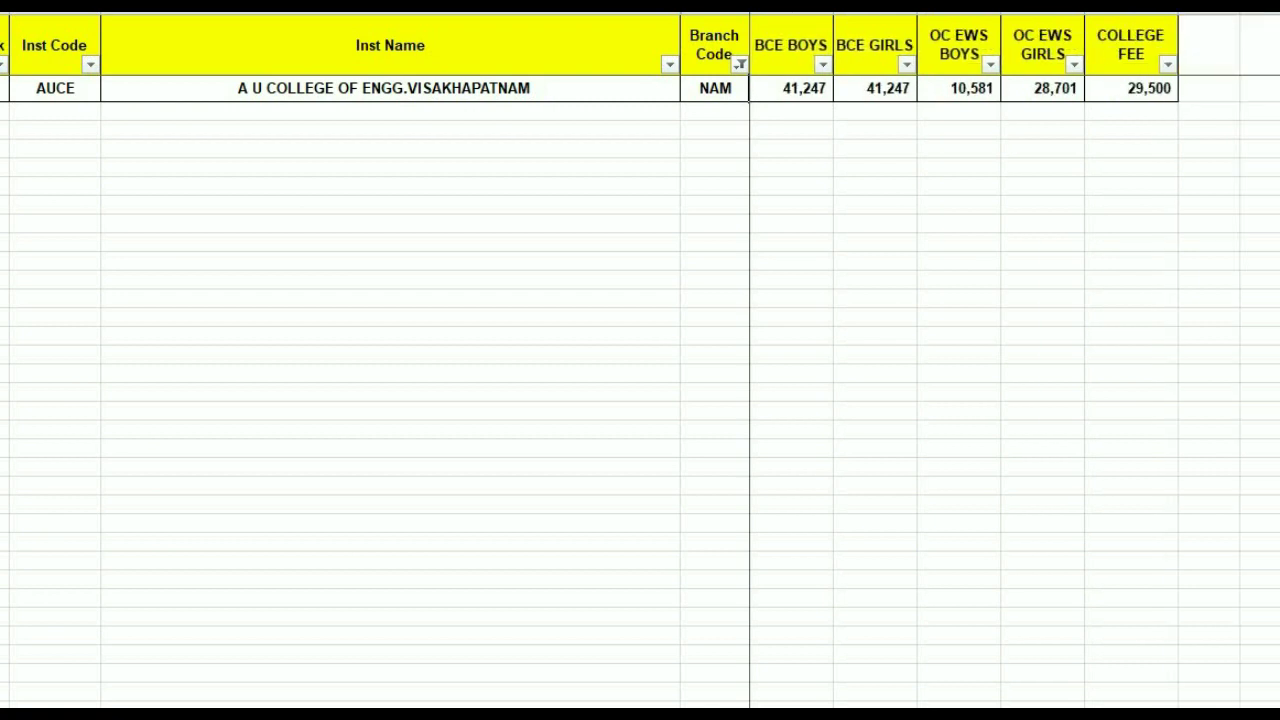
{"action": "scroll", "coordinate": [1014, 360], "scroll_direction": "right", "scroll_amount": 2}
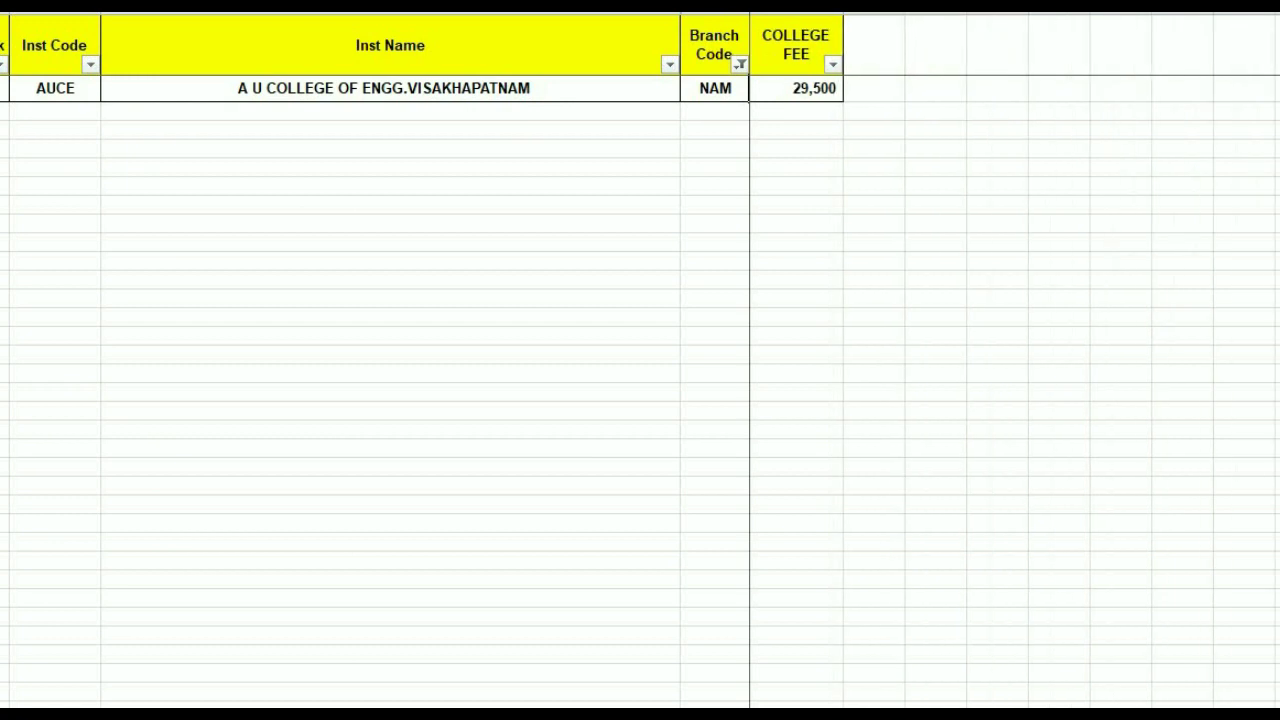
{"action": "key", "text": "Home"}
Change the Branch Code filter to show only the pharmacy branches PHD and PHM.
{"action": "left_click", "coordinate": [739, 64]}
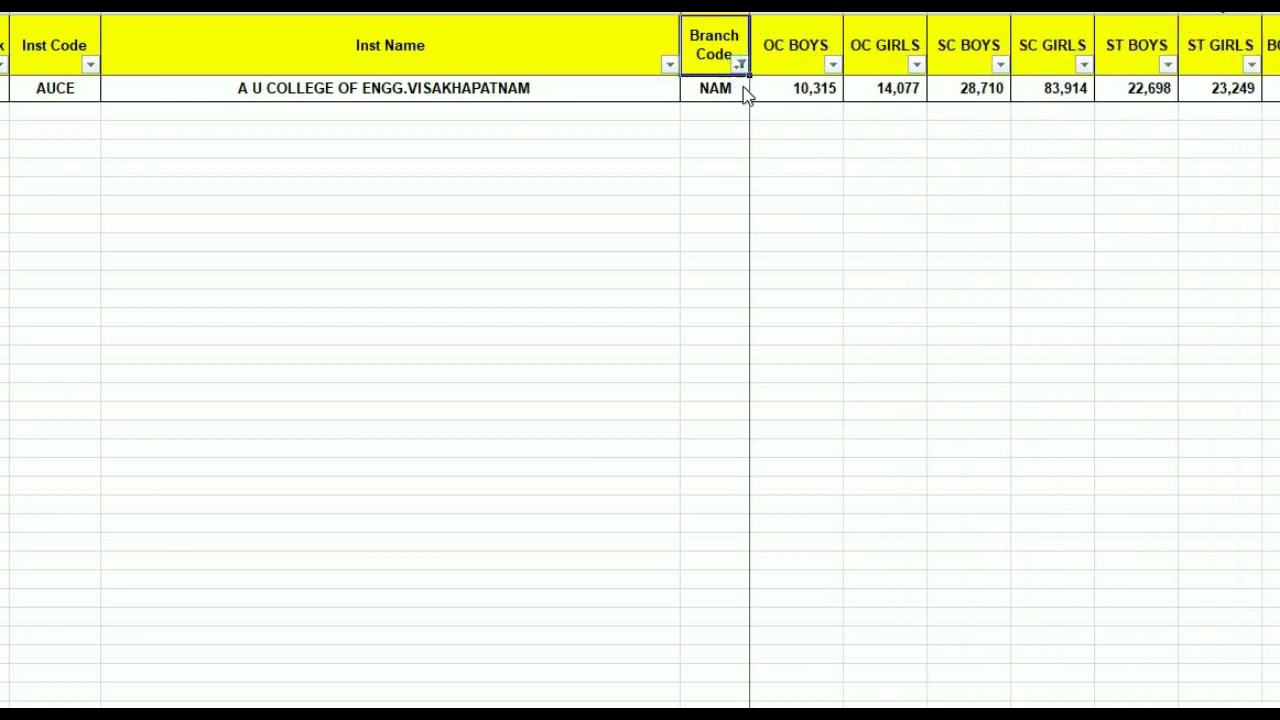
{"action": "scroll", "coordinate": [729, 400], "scroll_direction": "down", "scroll_amount": 4}
{"action": "left_click", "coordinate": [728, 434]}
{"action": "left_click", "coordinate": [534, 391]}
{"action": "left_click", "coordinate": [536, 408]}
{"action": "left_click", "coordinate": [537, 426]}
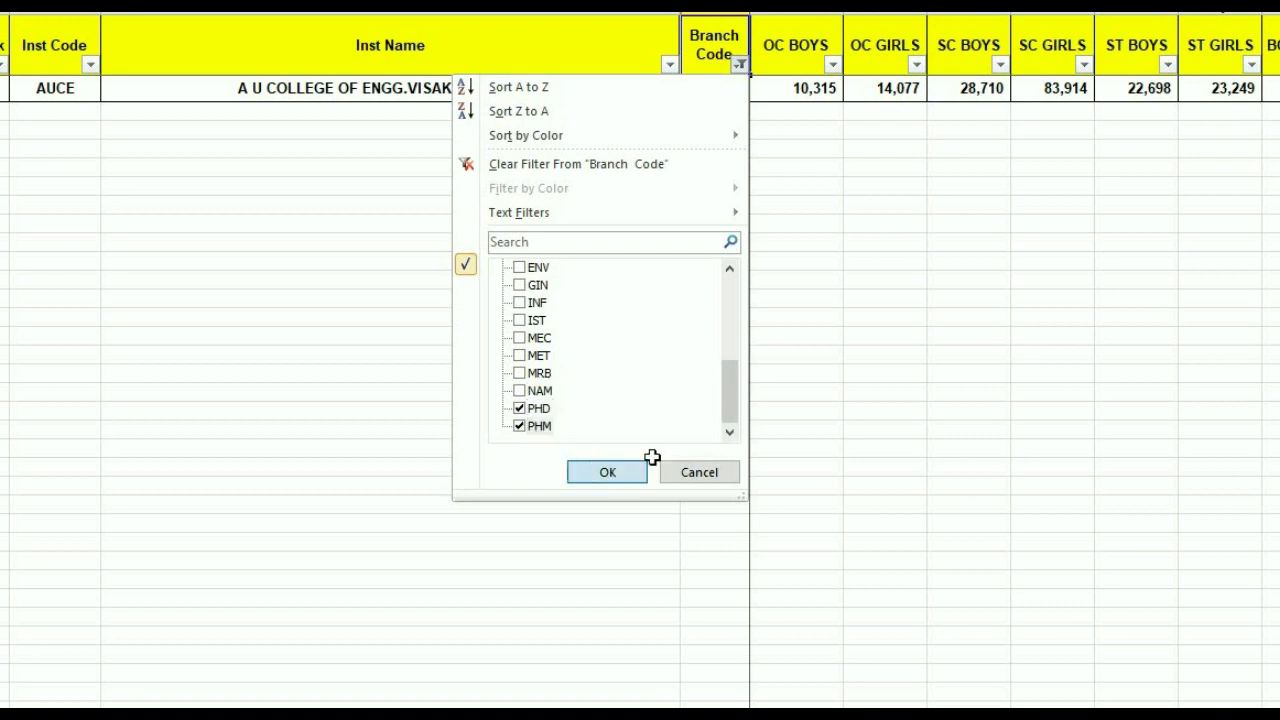
{"action": "left_click", "coordinate": [600, 471]}
{"action": "left_click", "coordinate": [940, 404]}
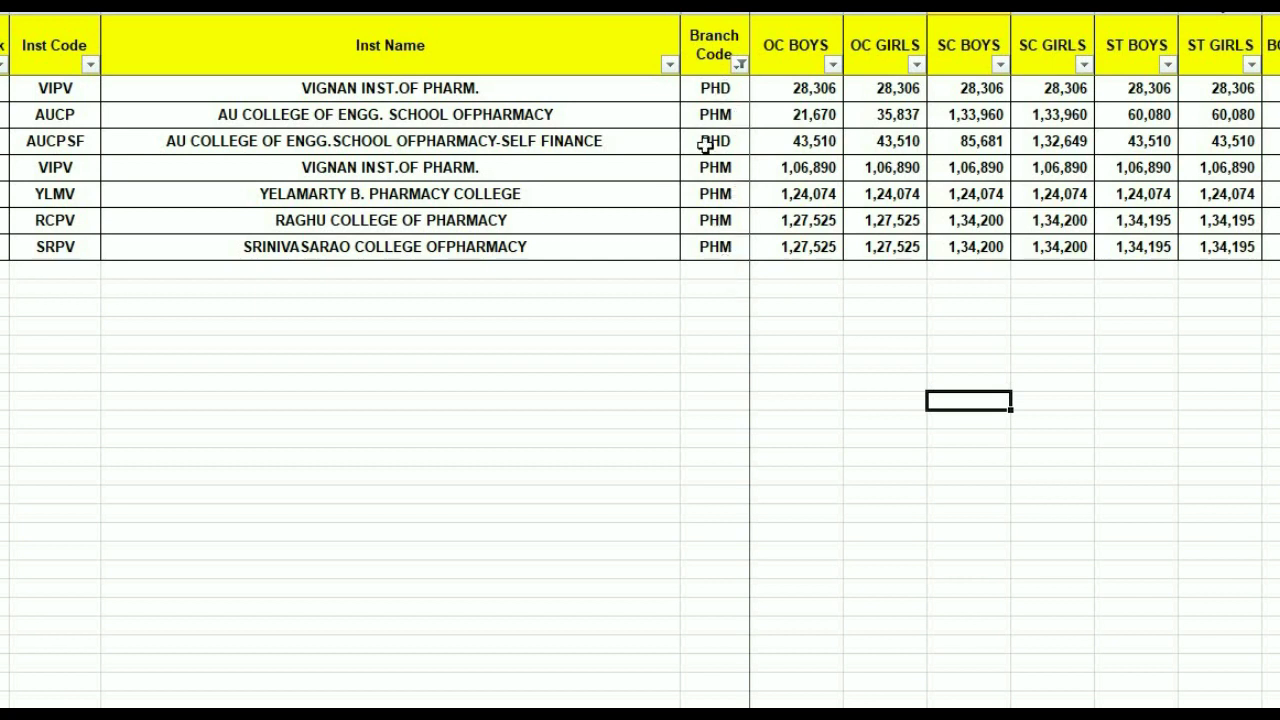
Highlight the PHD and PHM branch codes and OC BOYS ranks, examine the other categories and college fees, and return to OC BOYS.
{"action": "left_click_drag", "start_coordinate": [697, 84], "coordinate": [697, 275]}
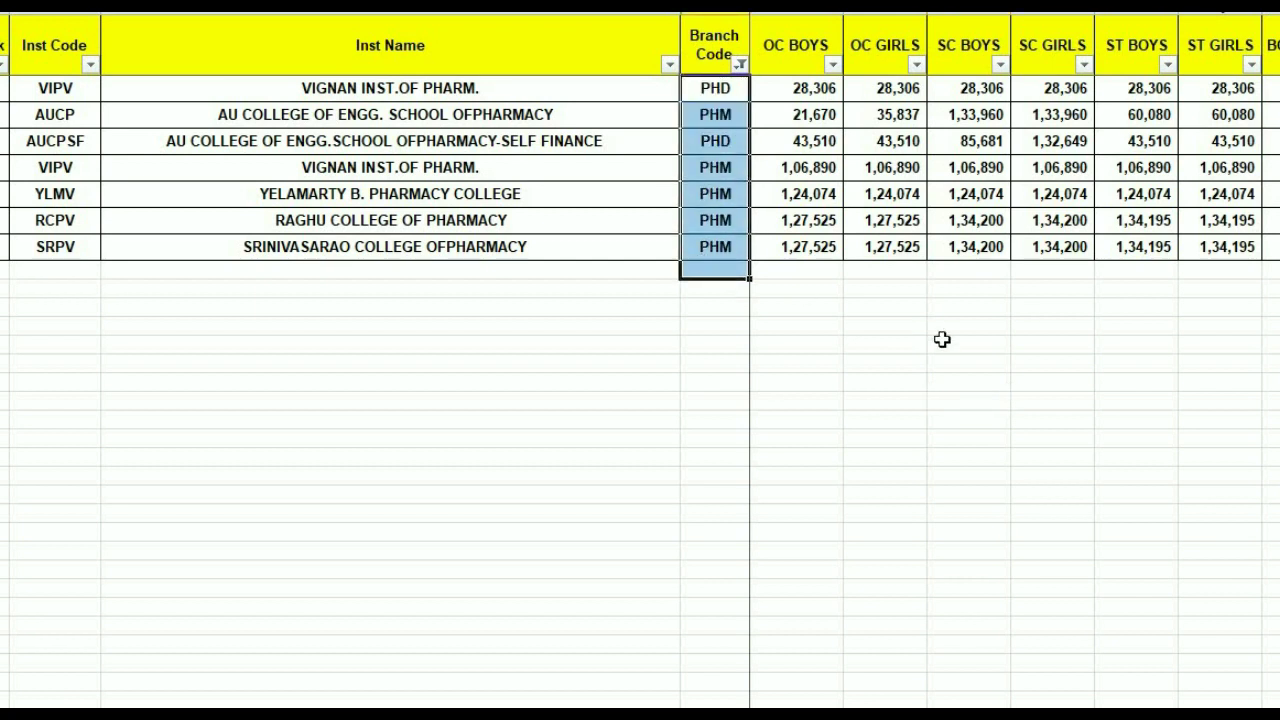
{"action": "left_click", "coordinate": [943, 340]}
{"action": "left_click_drag", "start_coordinate": [796, 82], "coordinate": [791, 250]}
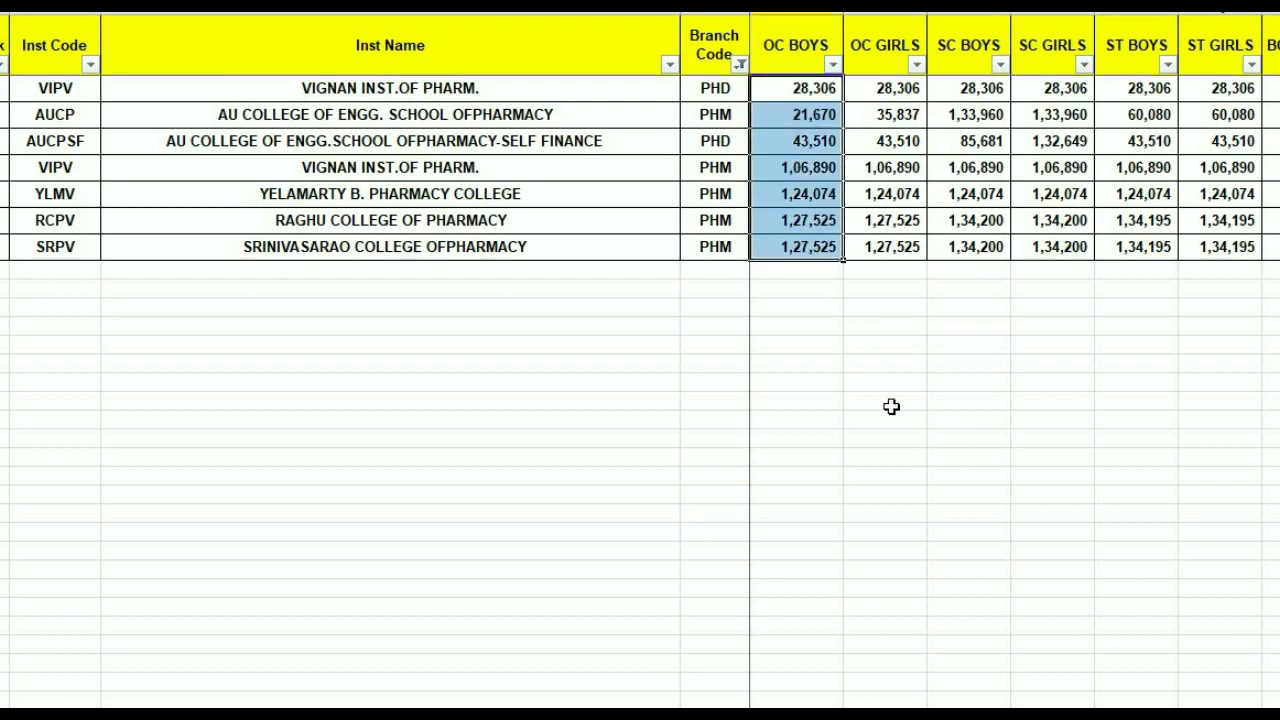
{"action": "left_click", "coordinate": [938, 418]}
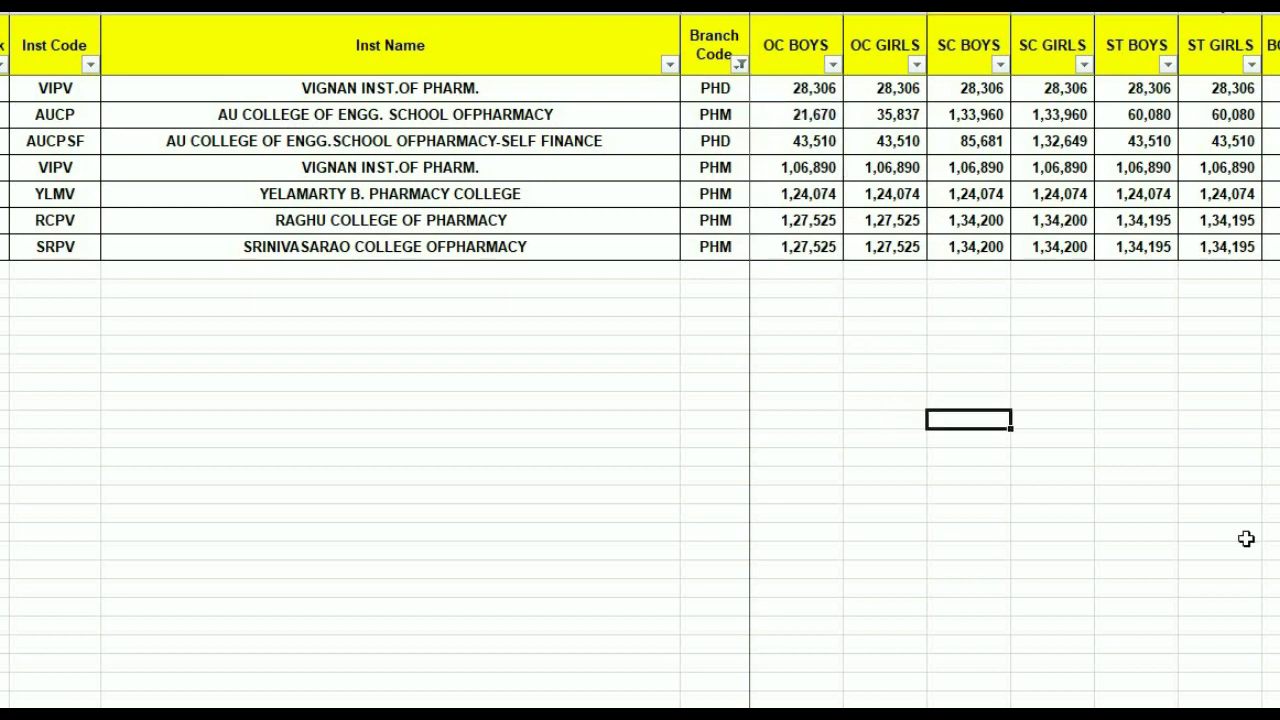
{"action": "scroll", "coordinate": [1018, 360], "scroll_direction": "right", "scroll_amount": 1}
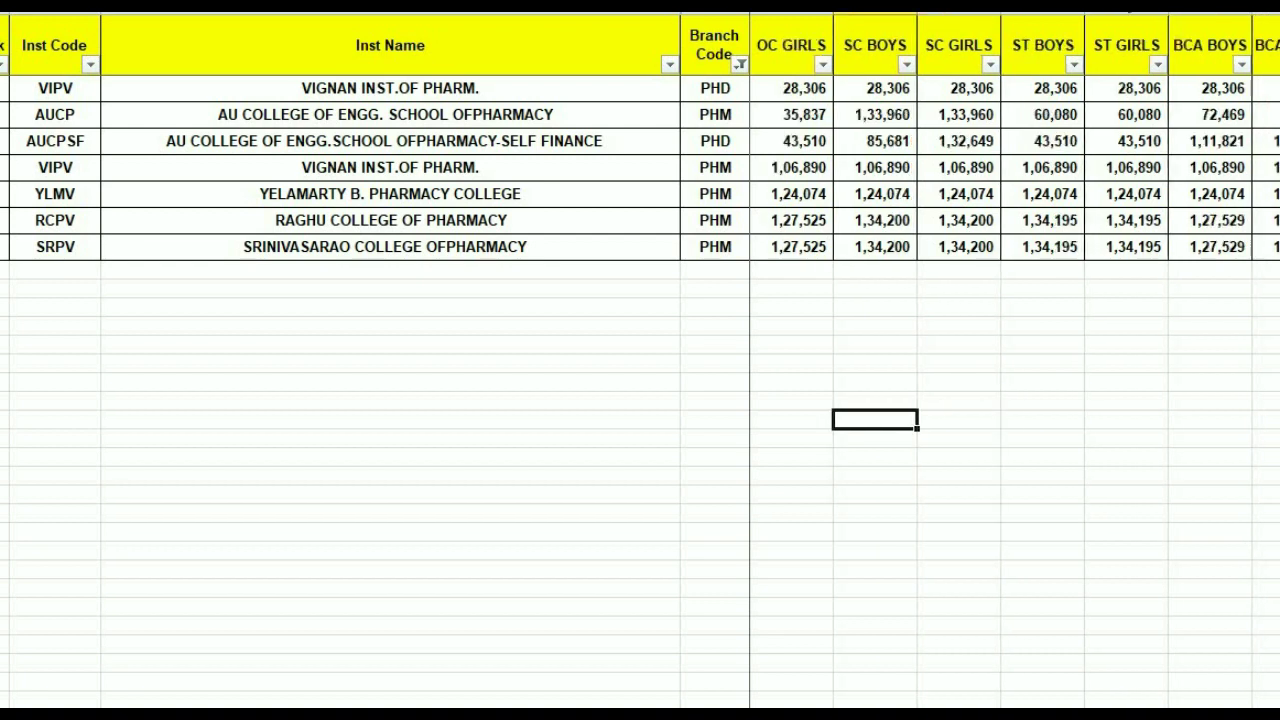
{"action": "scroll", "coordinate": [1015, 360], "scroll_direction": "right", "scroll_amount": 2}
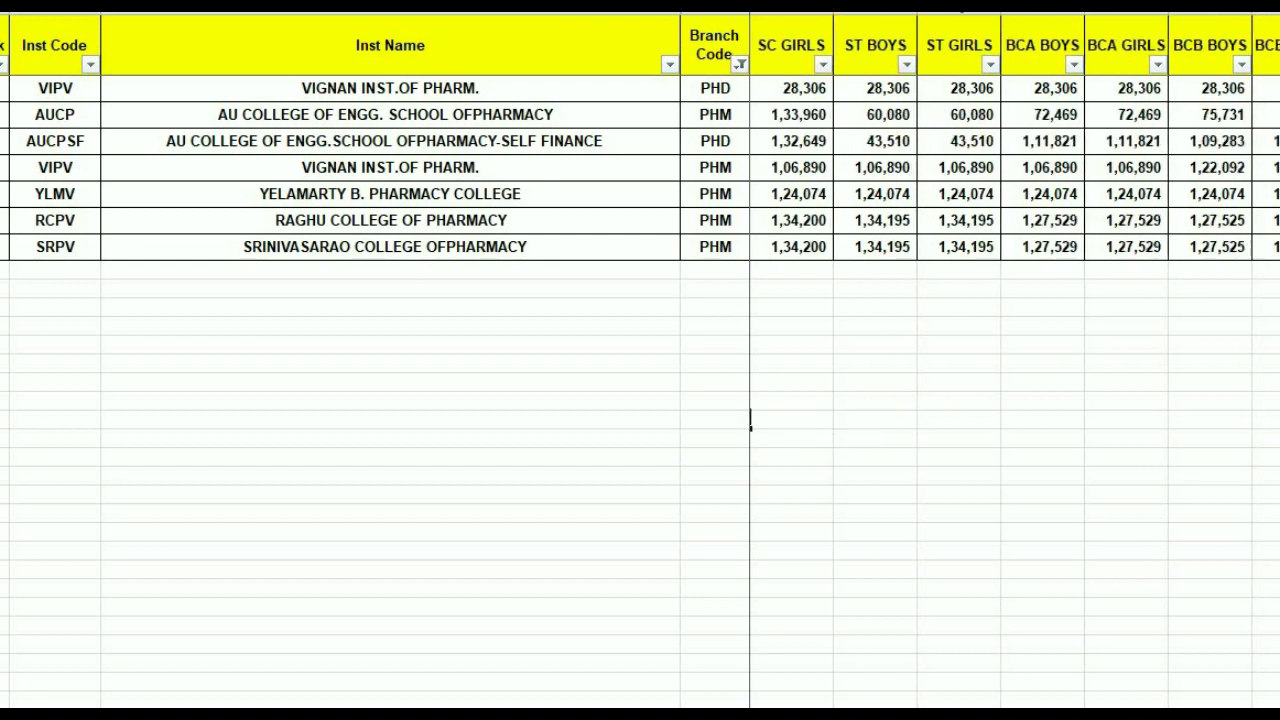
{"action": "scroll", "coordinate": [750, 420], "scroll_direction": "right", "scroll_amount": 4}
{"action": "scroll", "coordinate": [1015, 360], "scroll_direction": "right", "scroll_amount": 6}
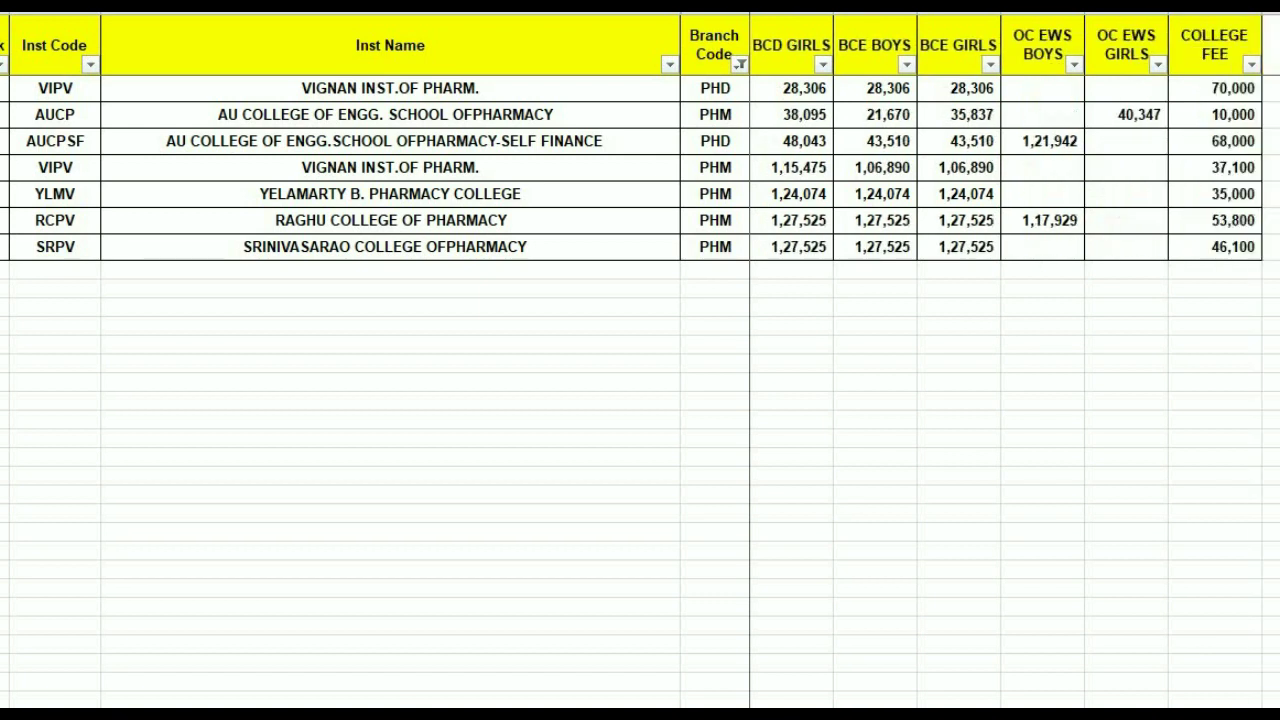
{"action": "scroll", "coordinate": [1015, 360], "scroll_direction": "right", "scroll_amount": 2}
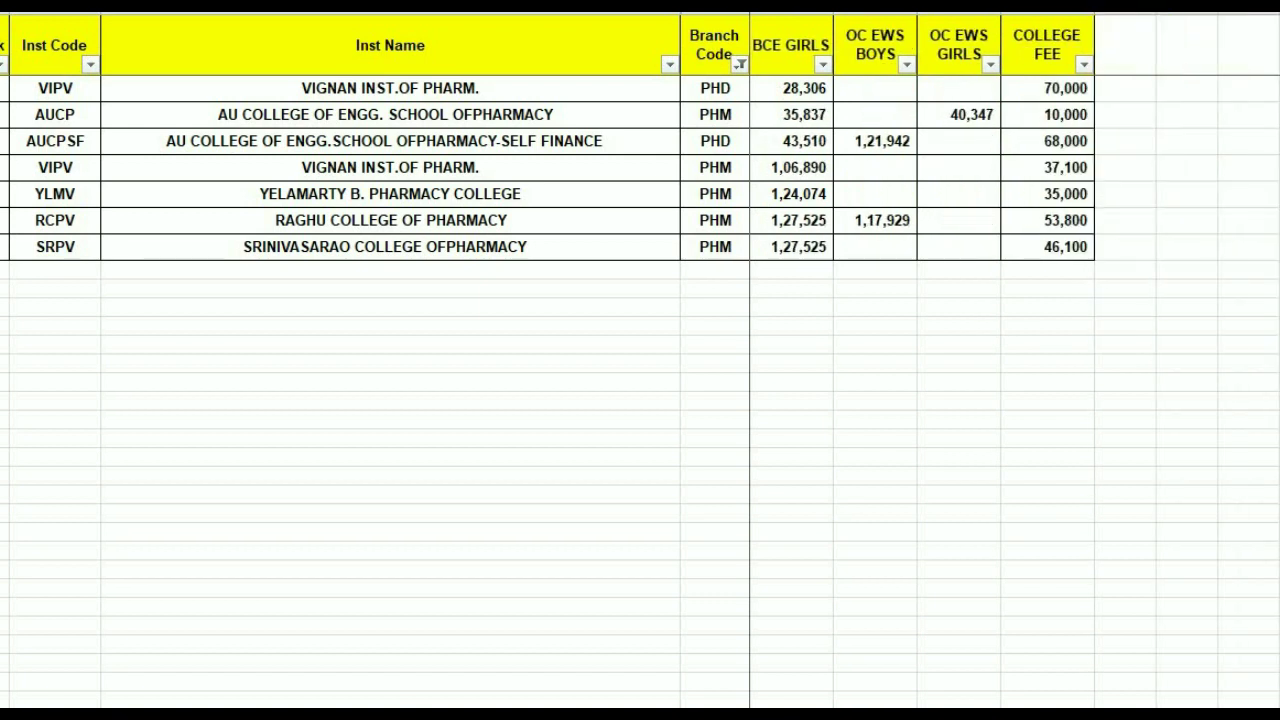
{"action": "scroll", "coordinate": [1015, 360], "scroll_direction": "left", "scroll_amount": 16}
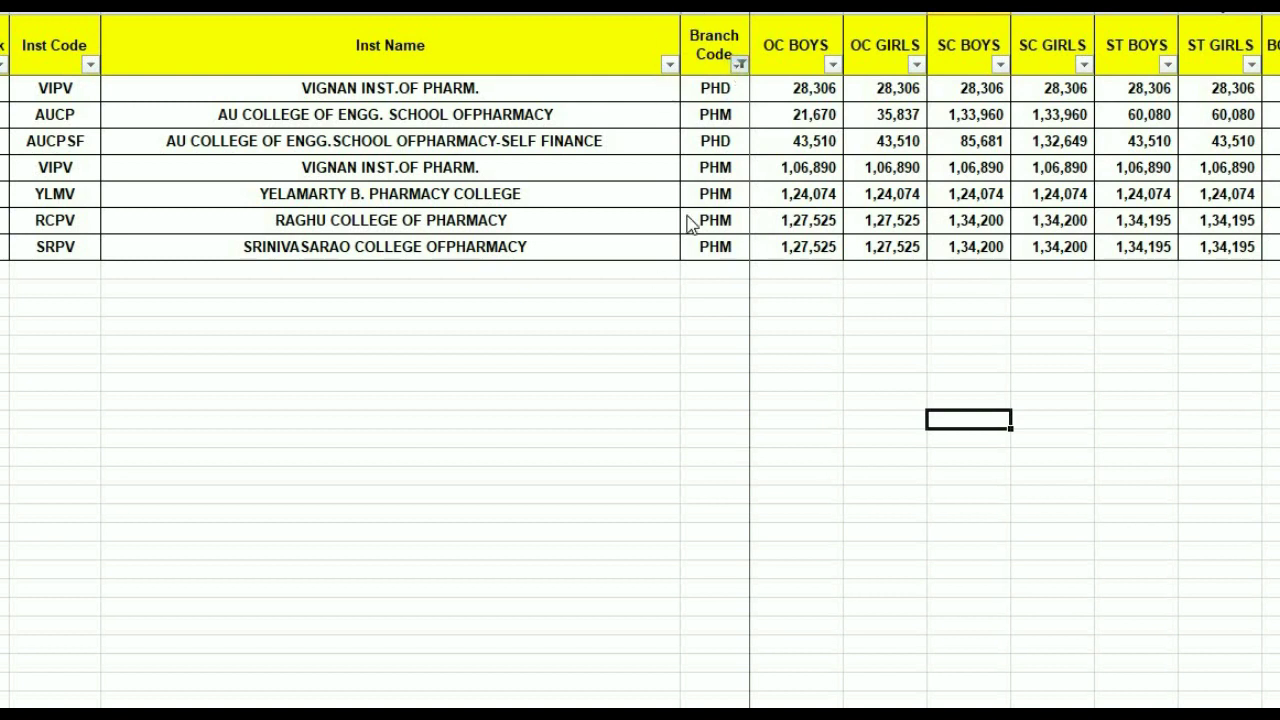
Reset the Branch Code filter to show all branches.
{"action": "left_click", "coordinate": [739, 64]}
{"action": "left_click", "coordinate": [519, 267]}
{"action": "left_click", "coordinate": [600, 472]}
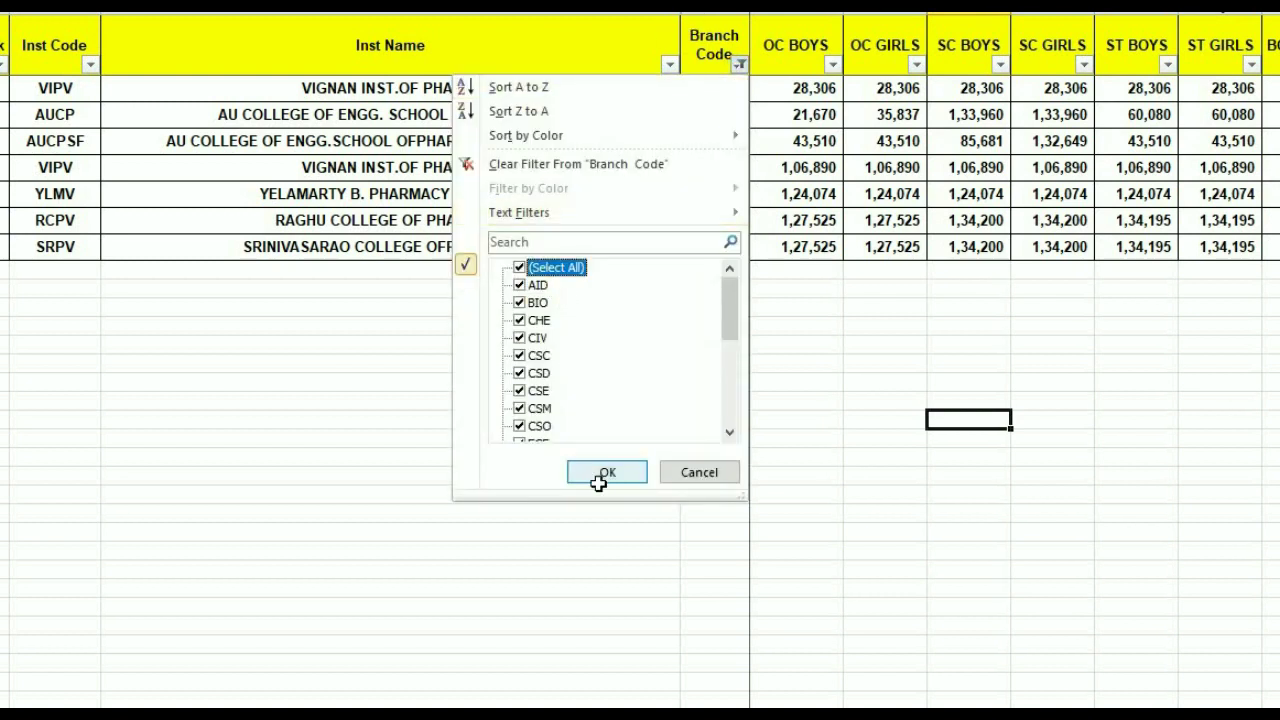